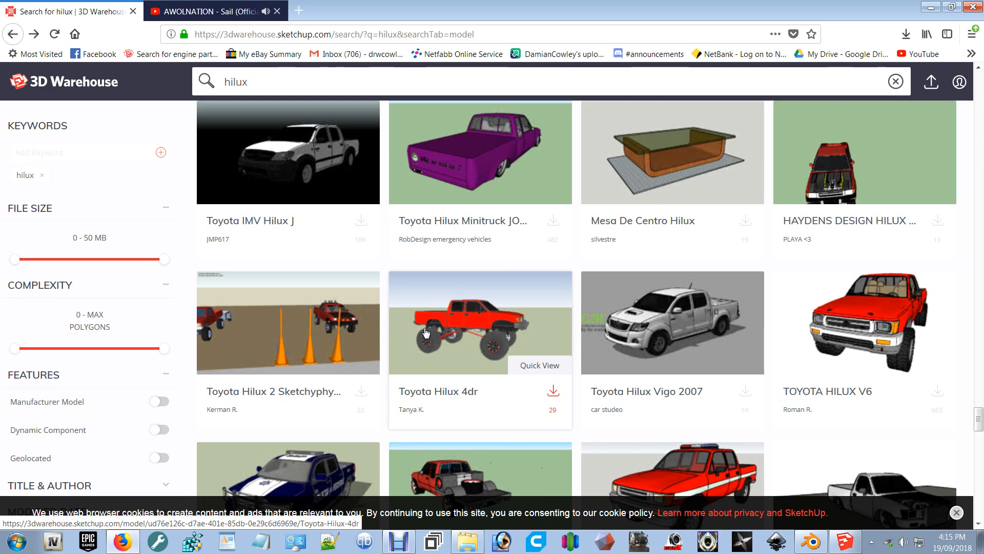
left_click(903, 542)
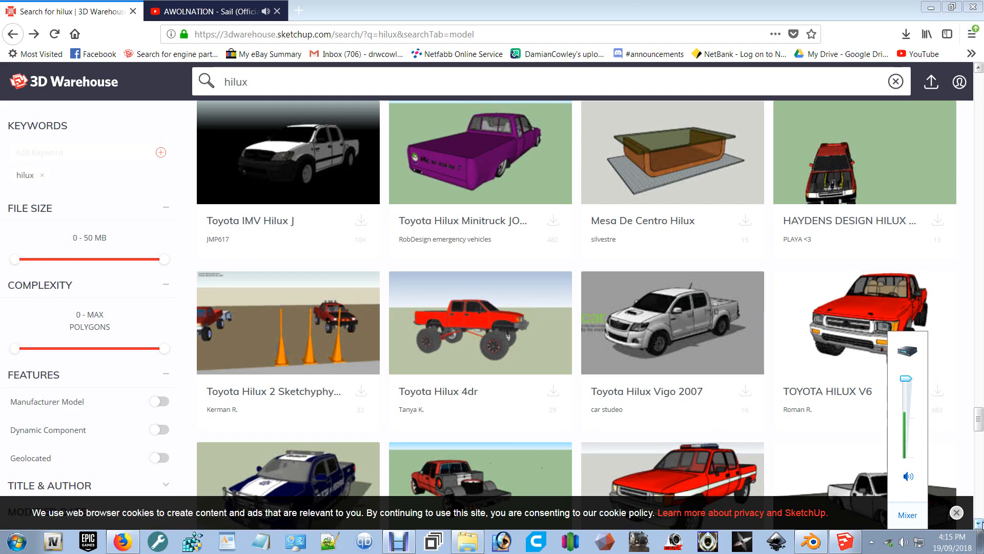
left_click(979, 419)
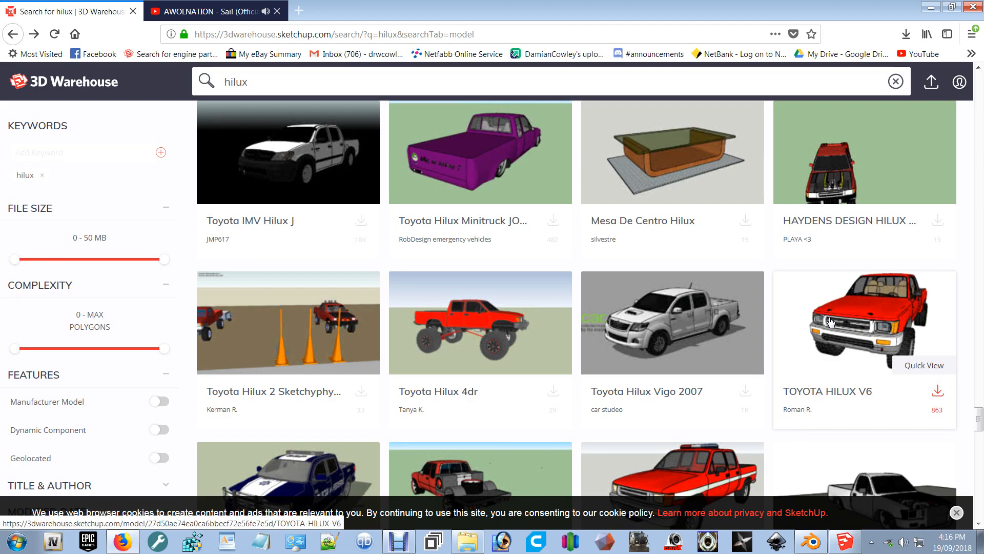
Step: Open the TOYOTA HILUX V6 model page and download it as a SketchUp 2017 Model
left_click(869, 309)
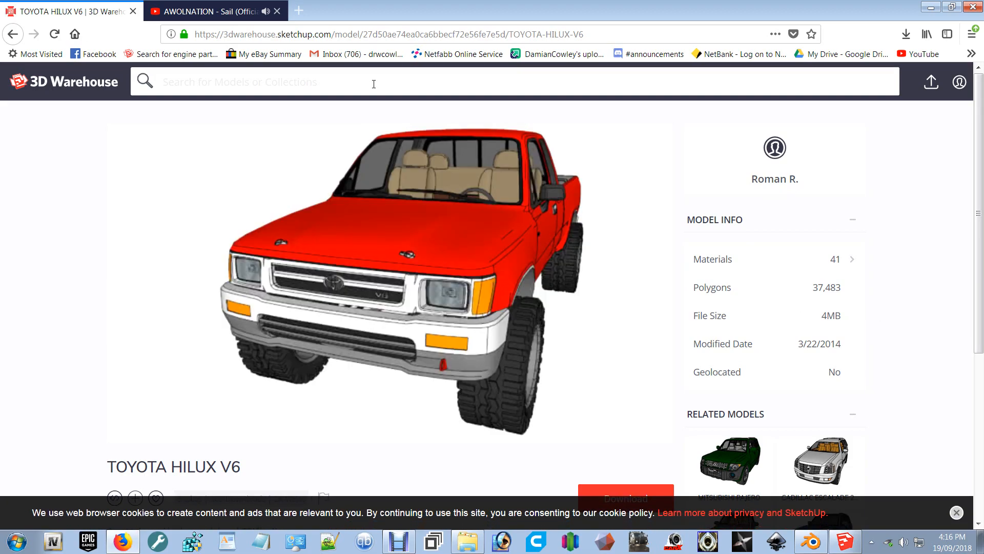
left_click(221, 11)
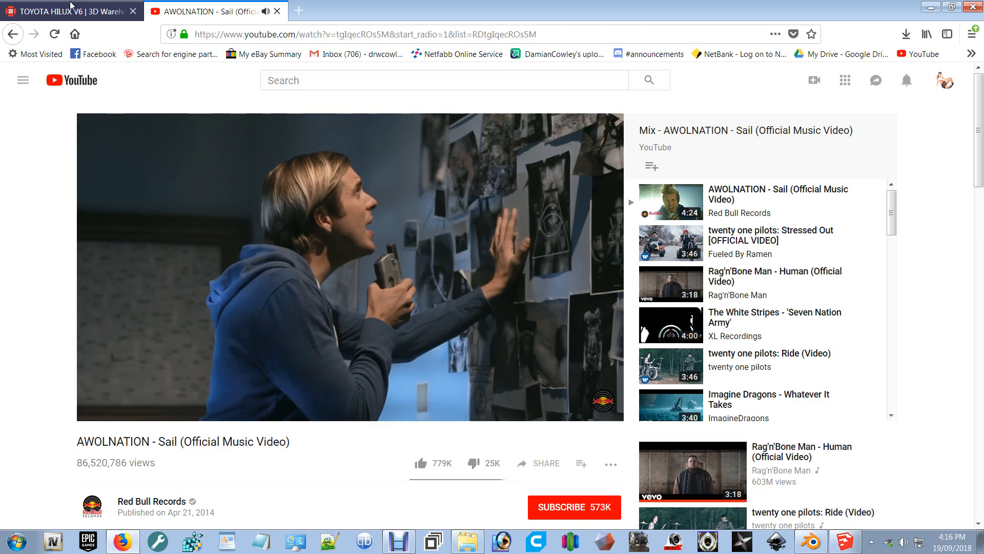
left_click(70, 6)
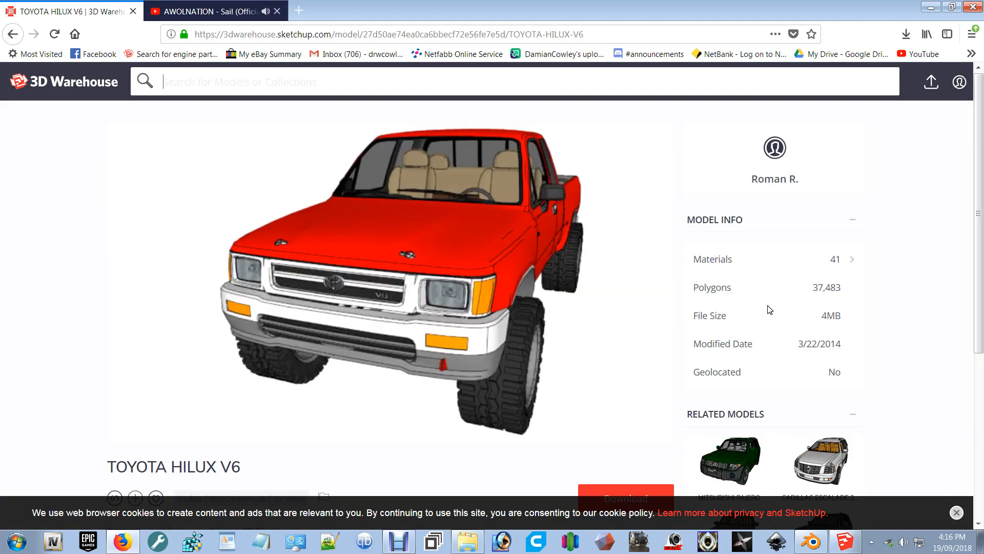
scroll(770, 309, "down", 2)
left_click(625, 427)
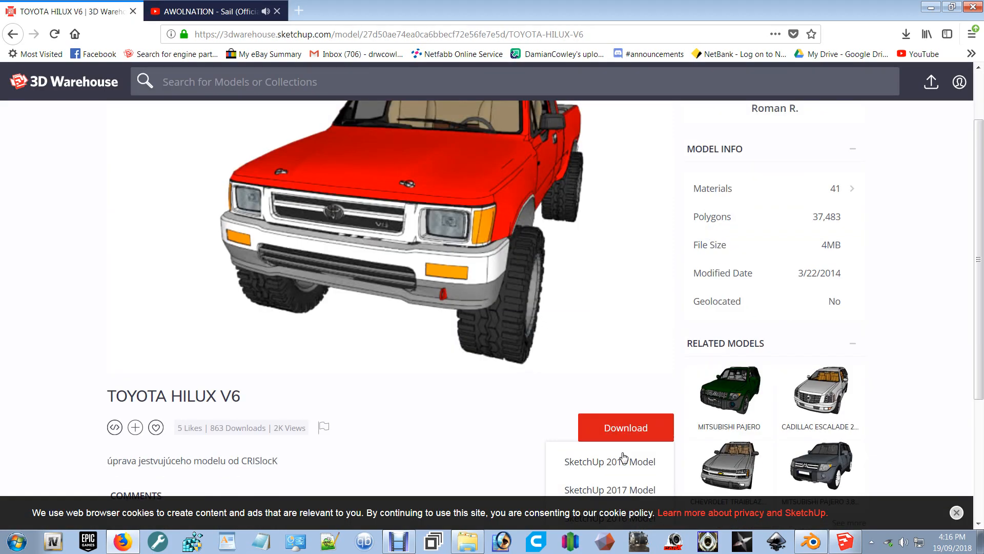
left_click(612, 491)
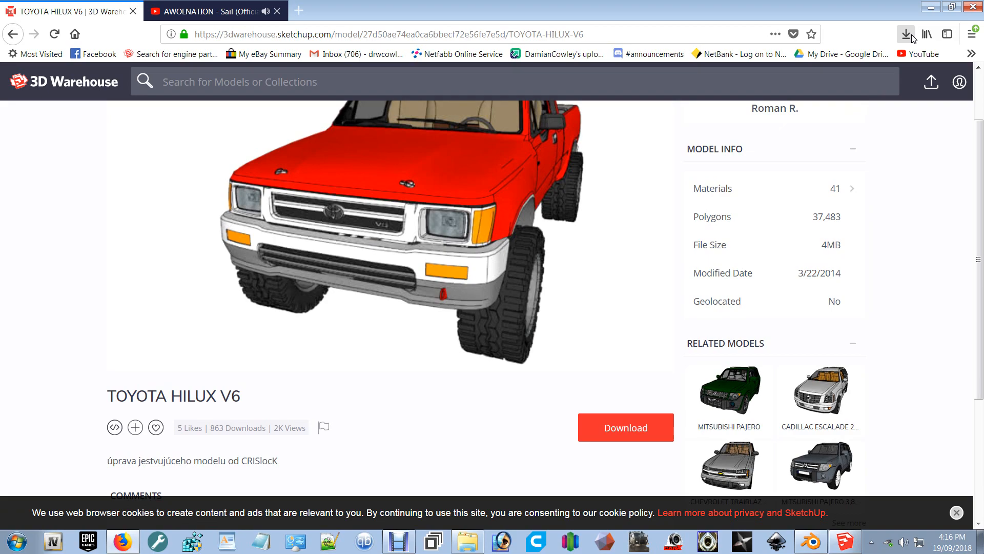
Step: Open the downloaded Toyota Hilux V6 file in SketchUp and dismiss the load errors
left_click(799, 70)
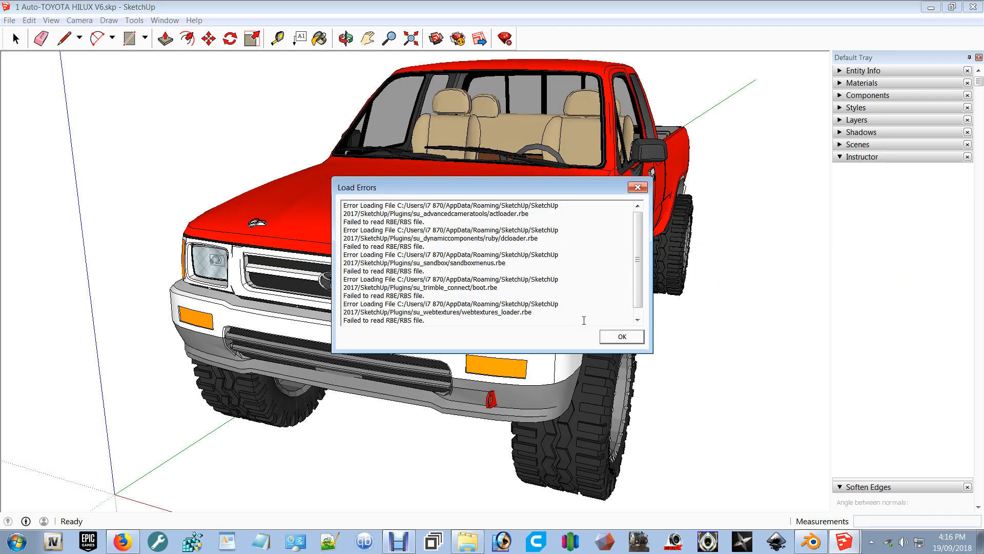
left_click(621, 336)
Step: Examine the Hilux model from the side, the cargo bed, the front wheel and the front grille
key("o")
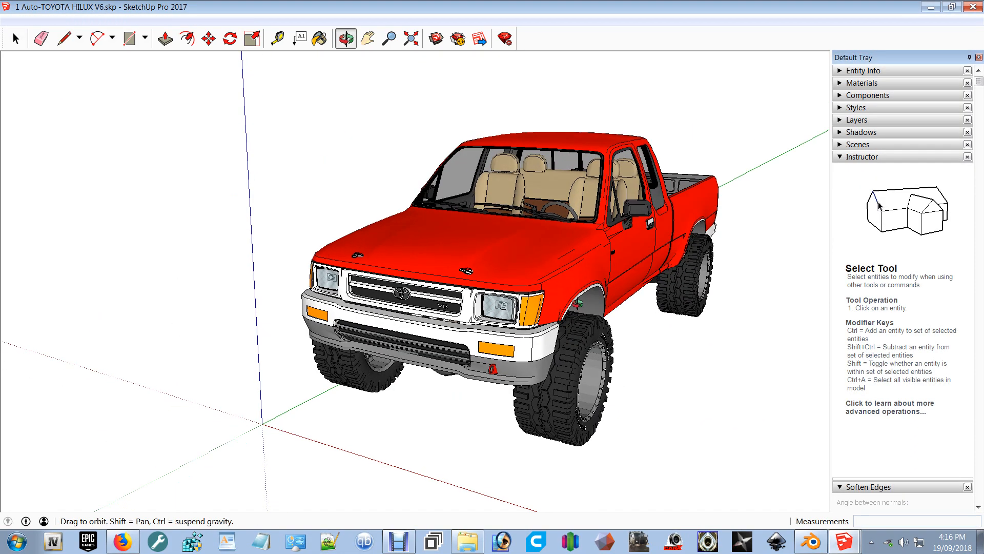
left_click_drag(577, 303, 169, 359)
key("space")
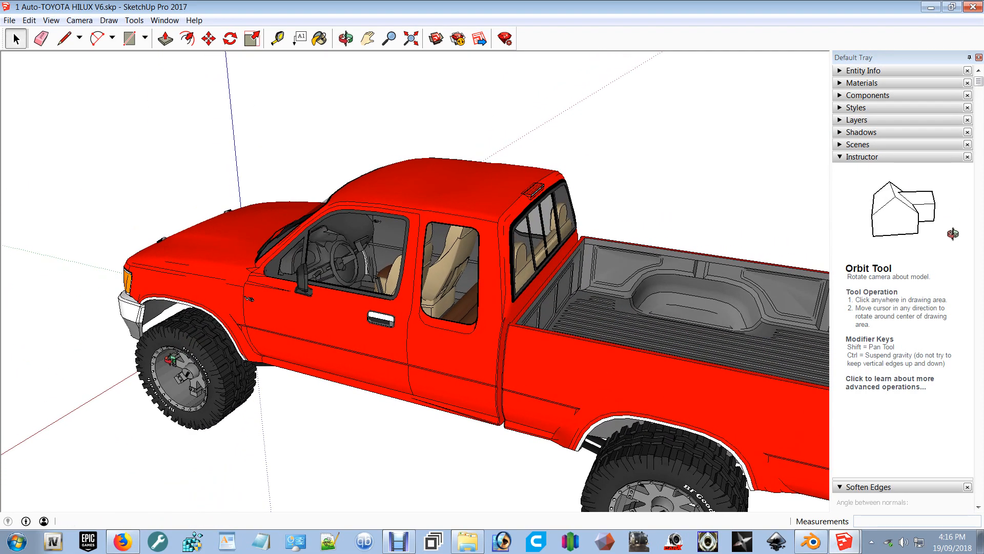
scroll(307, 294, "up", 5)
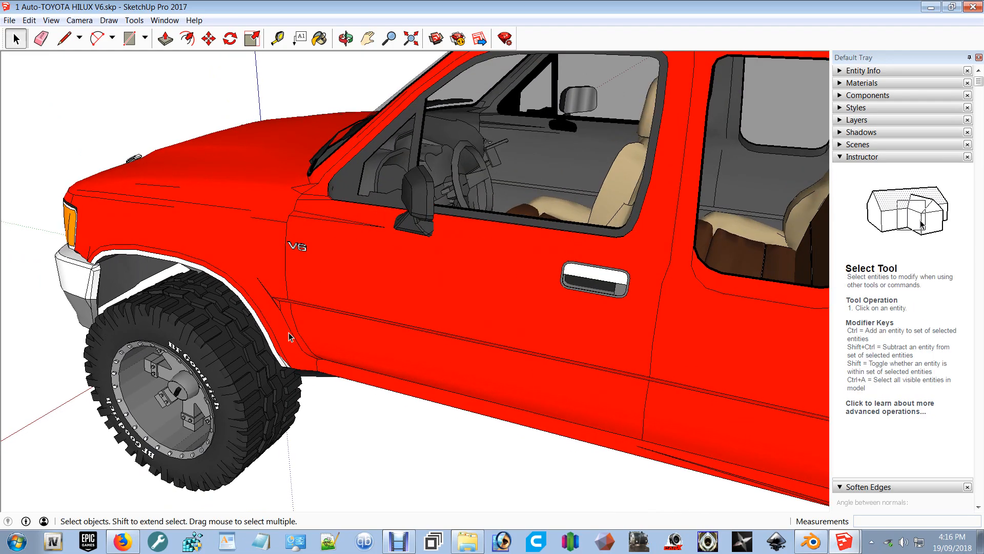
middle_click_drag(288, 332, 466, 207)
scroll(421, 230, "down", 3)
middle_click_drag(399, 242, 565, 243)
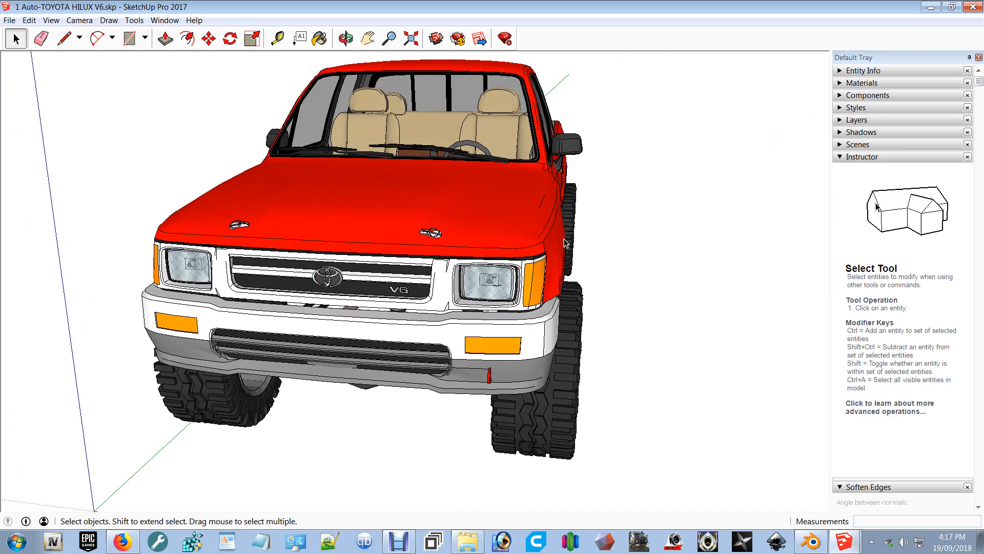
scroll(566, 243, "up", 2)
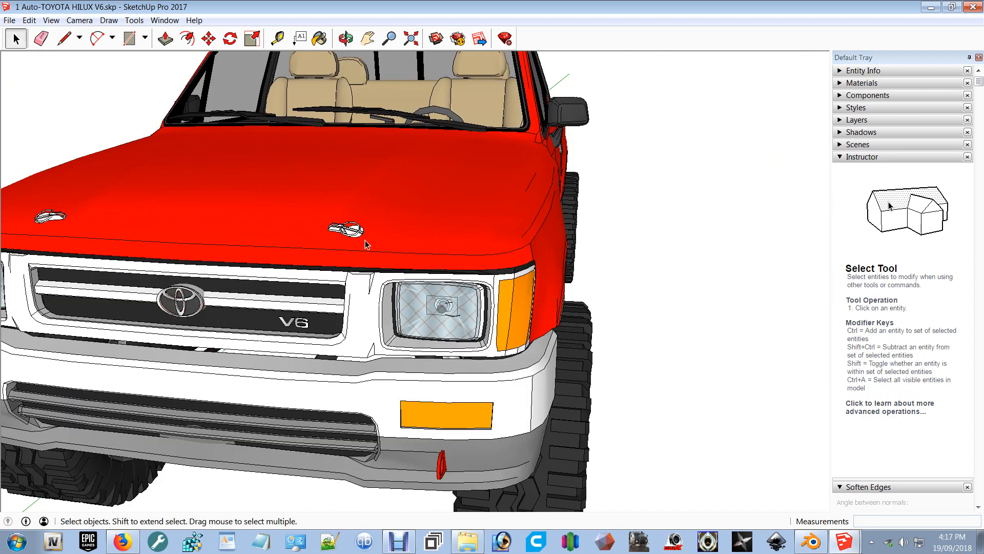
middle_click_drag(365, 240, 128, 230)
Step: Export the truck to the Desktop as the OBJ file 1 Auto-TOYOTA HILUX V6.obj and close SketchUp
left_click(9, 21)
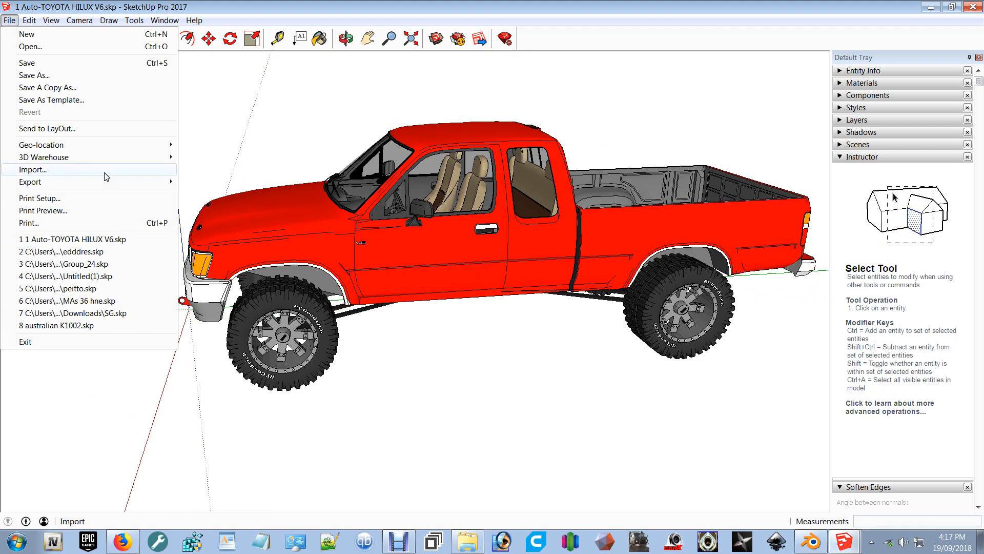
mouse_move(154, 181)
left_click(192, 182)
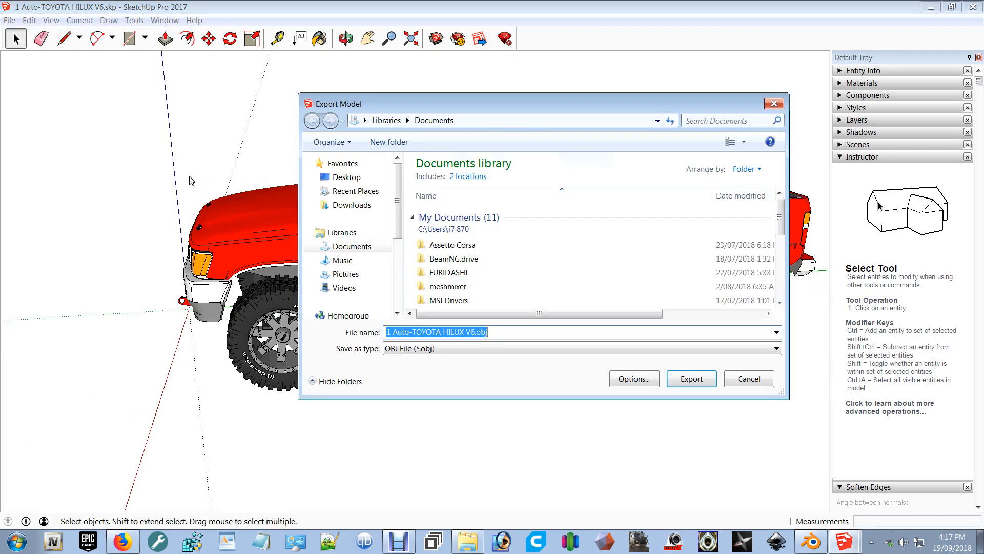
left_click(408, 349)
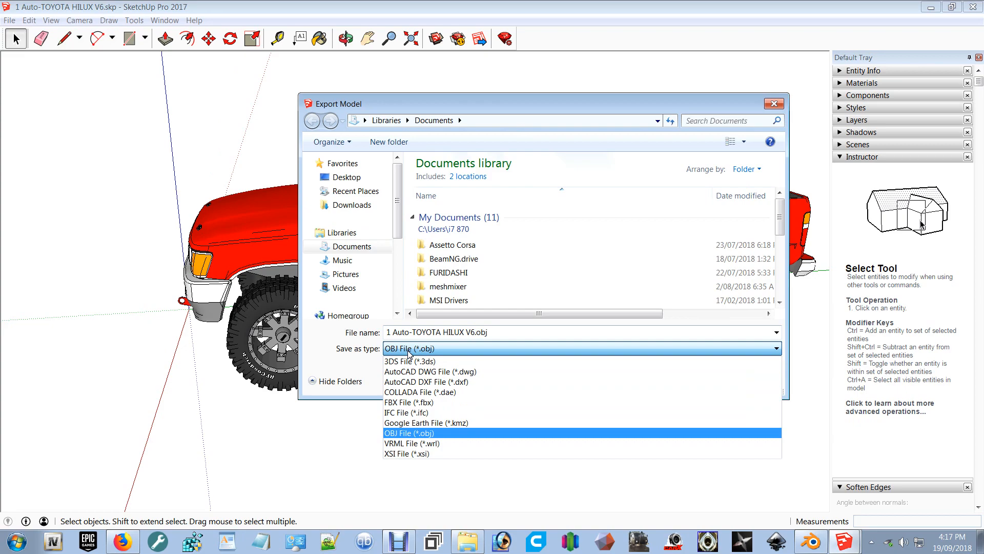
left_click(408, 436)
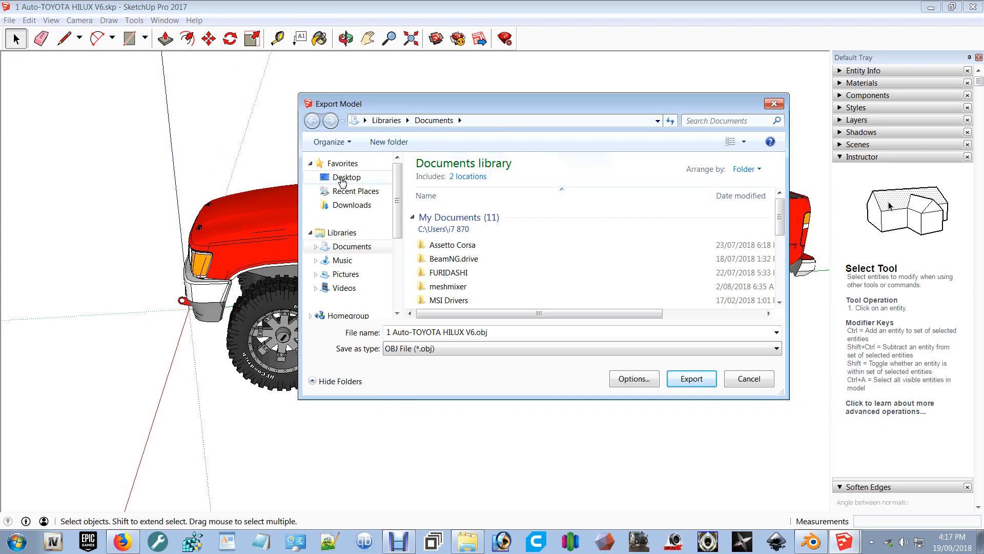
left_click(342, 180)
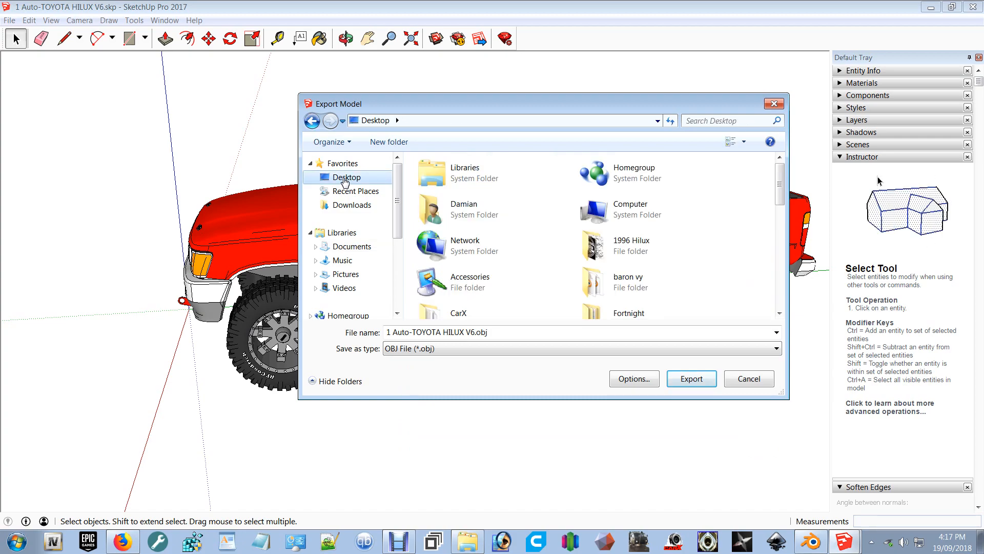
left_click(692, 378)
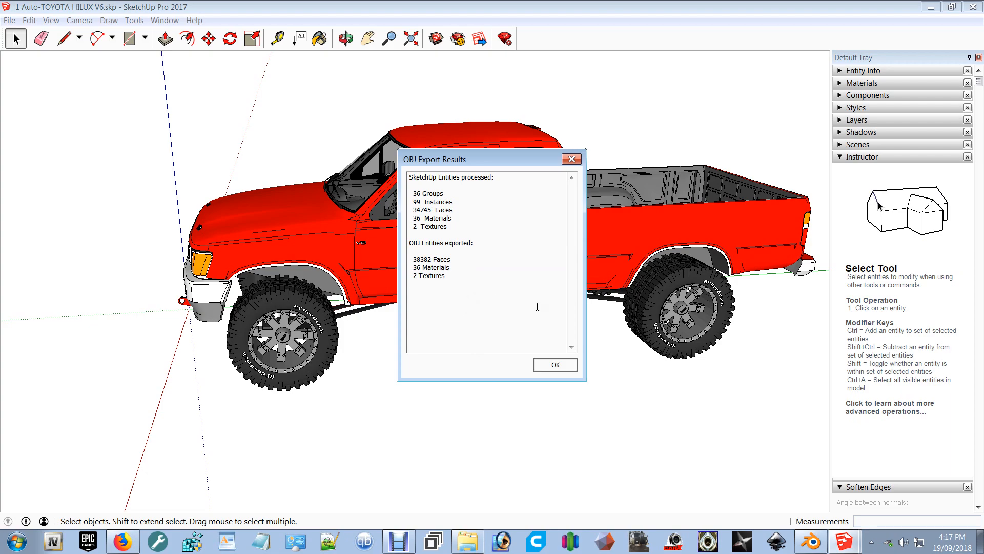
left_click(555, 365)
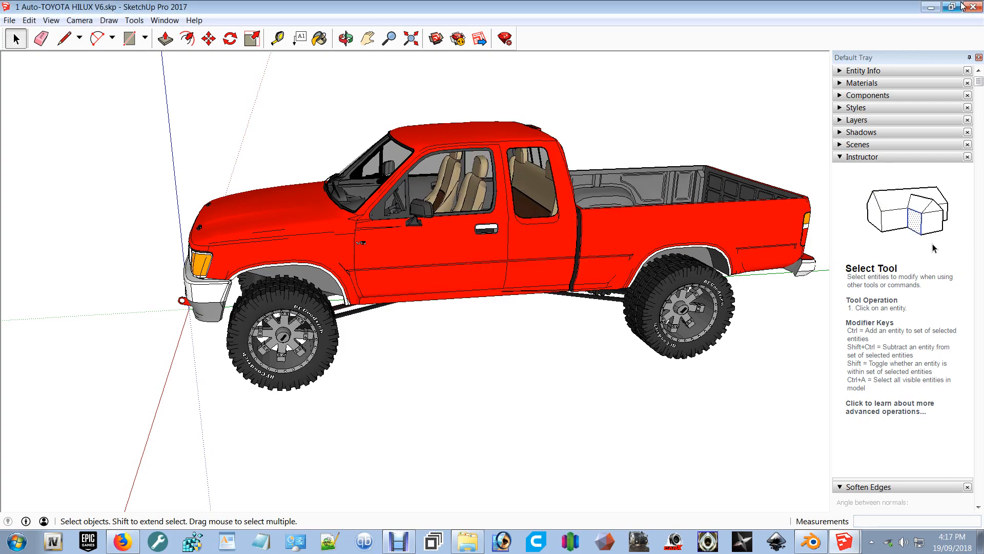
left_click(968, 7)
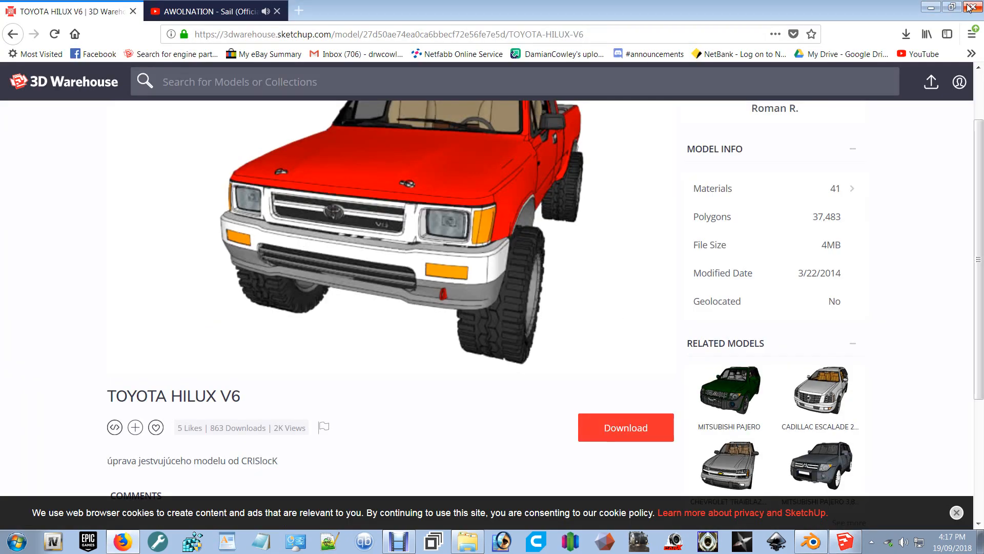
Step: Switch to Blender, show the 3D view's properties sidebar and check the view's clip start and end values
left_click(811, 542)
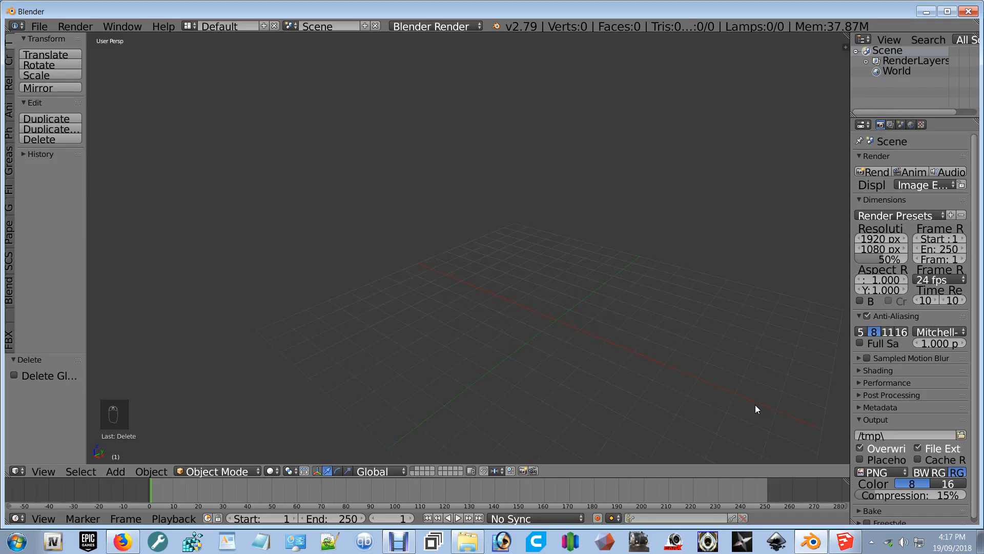
key("n")
scroll(819, 380, "down", 1)
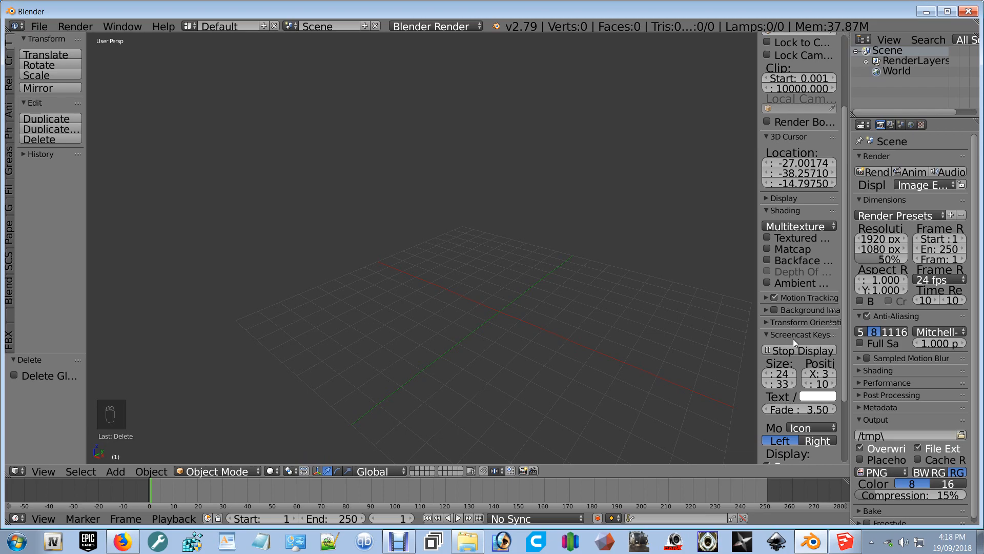
scroll(792, 338, "up", 5)
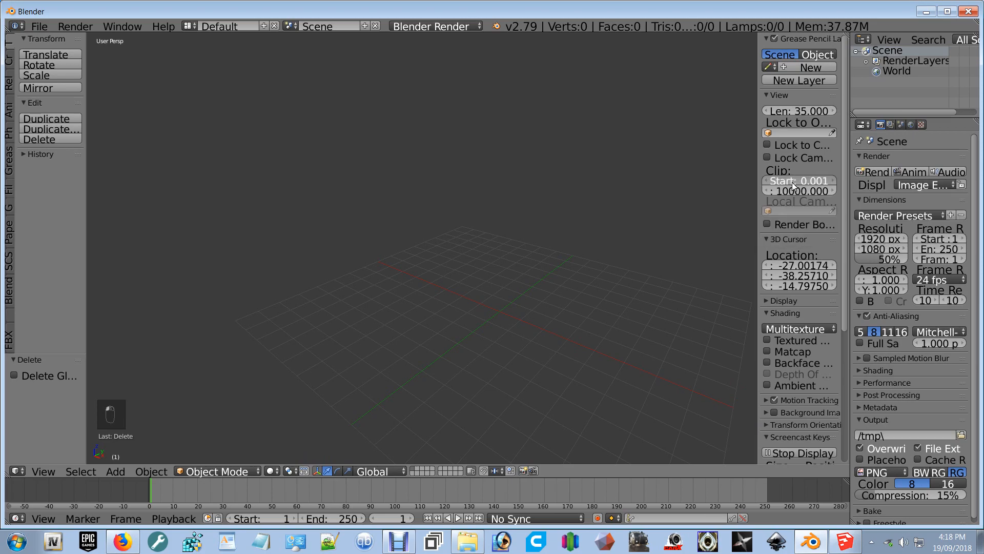
mouse_move(792, 185)
left_mouse_down()
mouse_move(820, 186)
mouse_move(789, 186)
left_mouse_up()
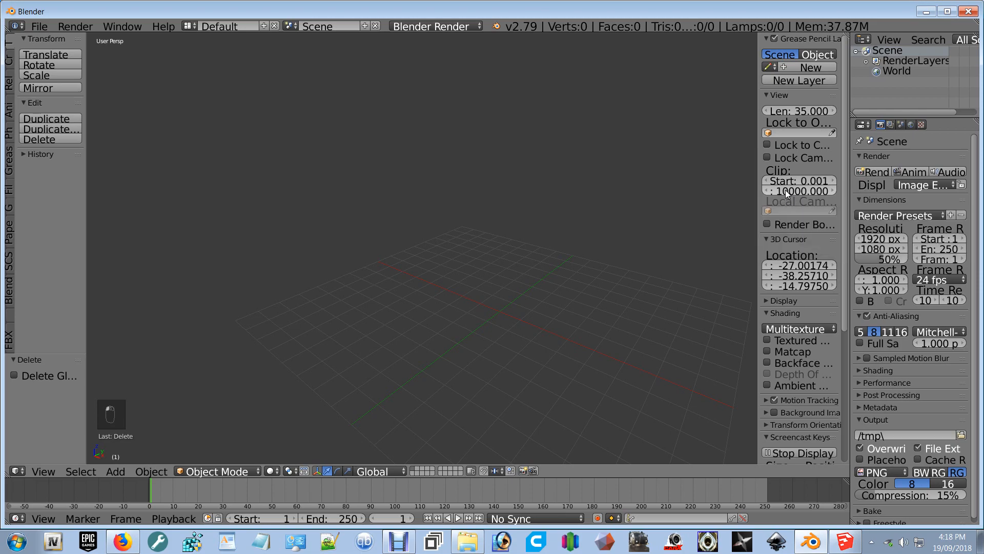
left_click_drag(788, 194, 788, 193)
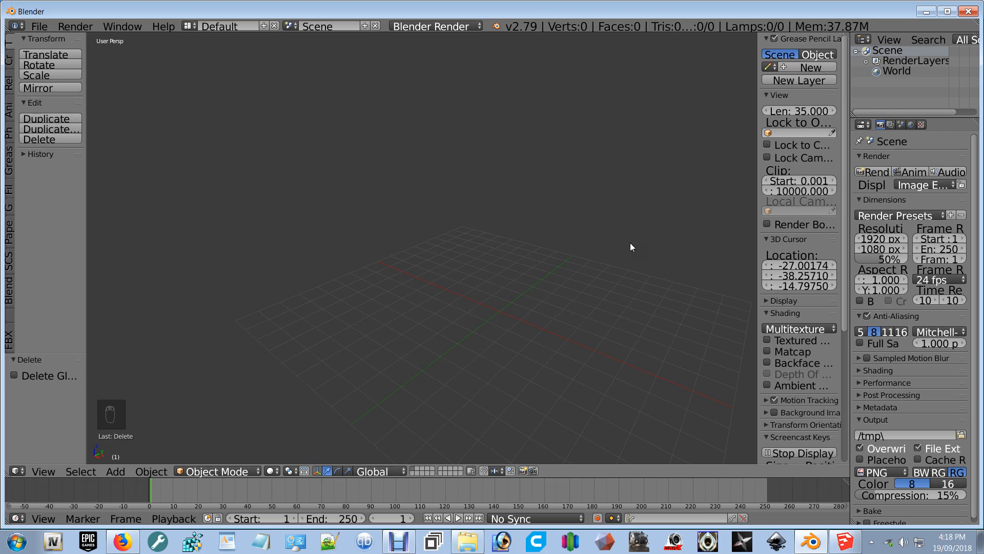
left_click(619, 244)
Step: Import 1 Auto-TOYOTA HILUX V6.obj from the Desktop with the Wavefront Batch importer
left_click(47, 30)
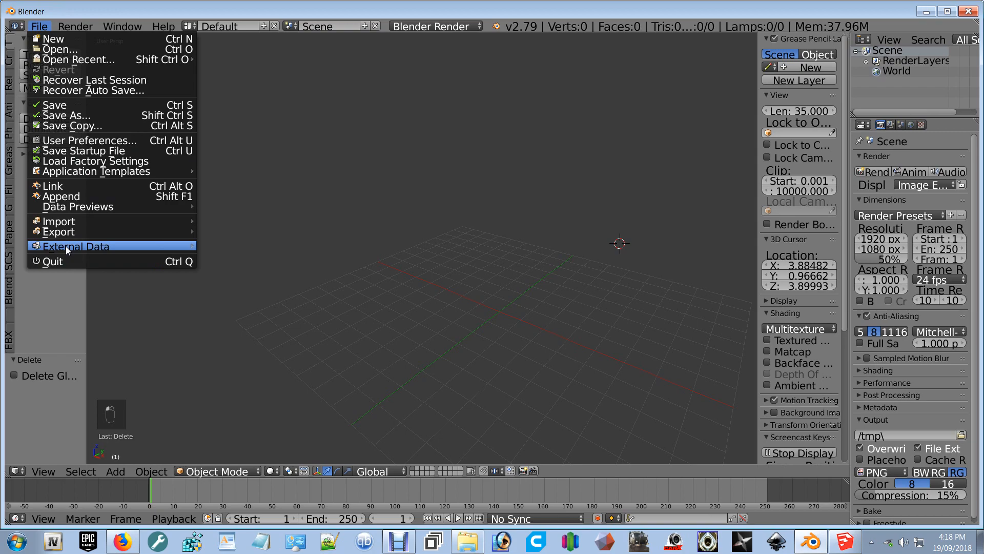
mouse_move(77, 221)
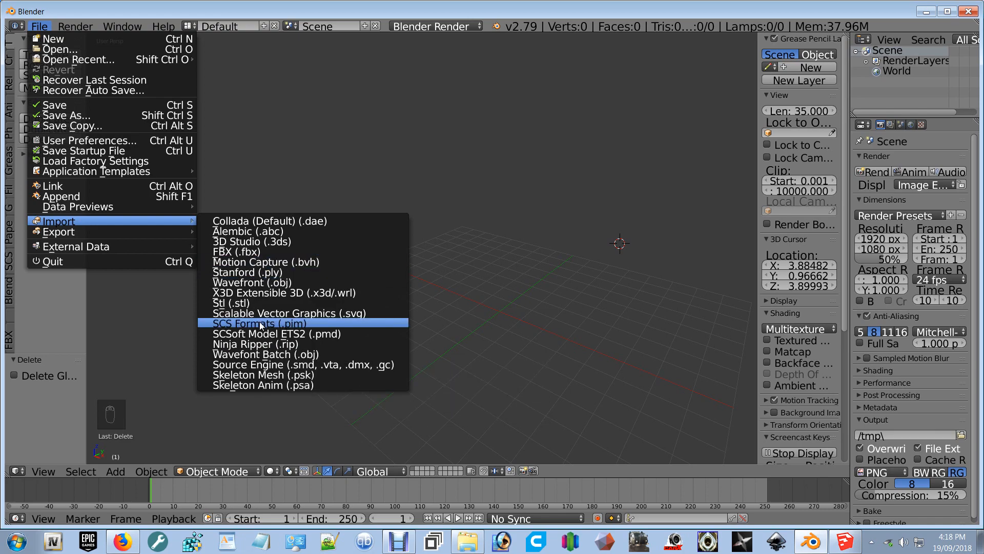
left_click(261, 354)
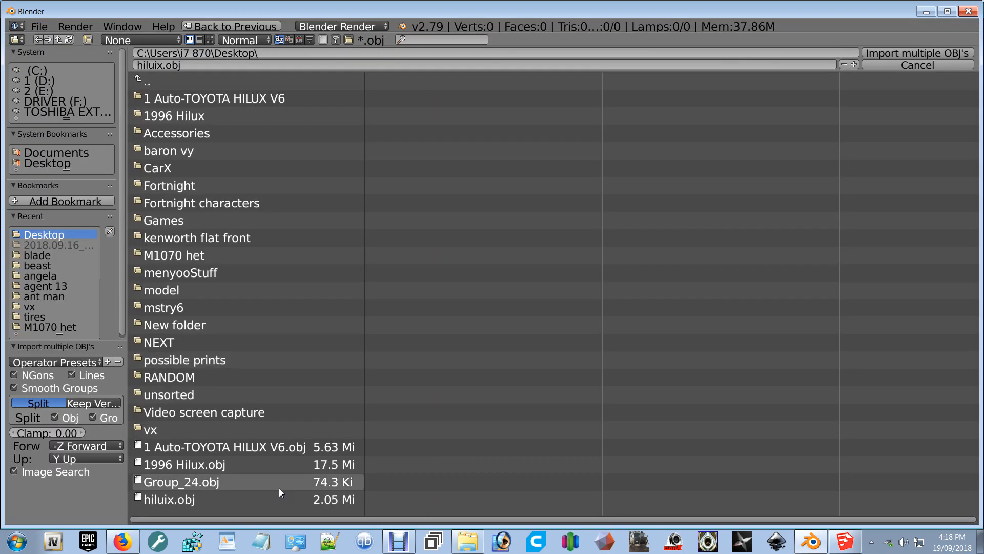
left_click(244, 440)
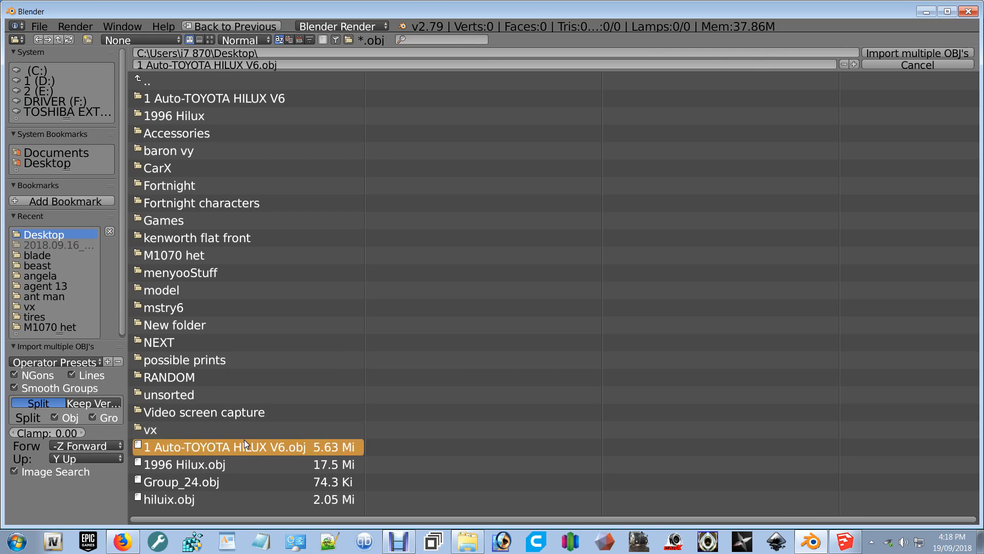
double_click(244, 439)
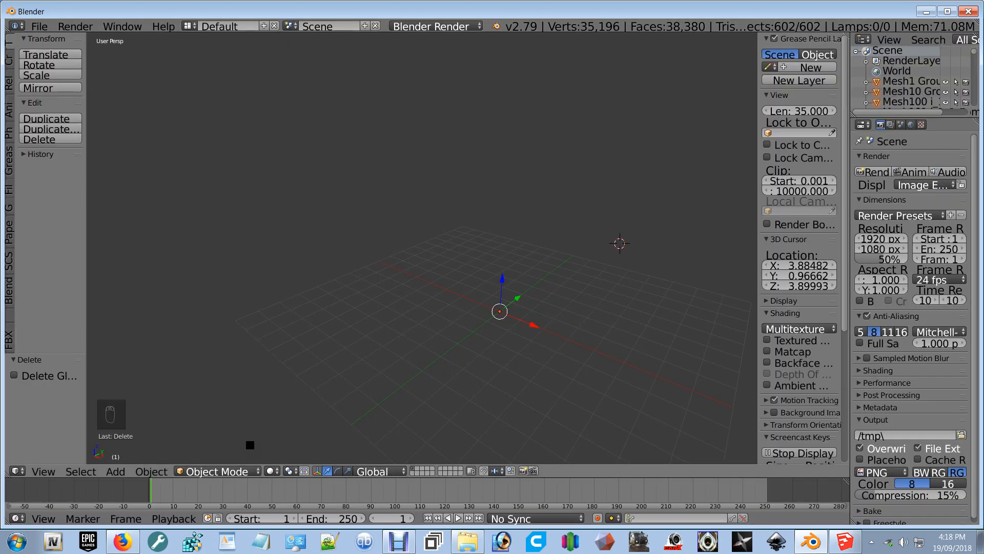
Step: Scale the whole imported truck down uniformly by a factor of about 0.132
middle_click_drag(457, 322, 491, 324)
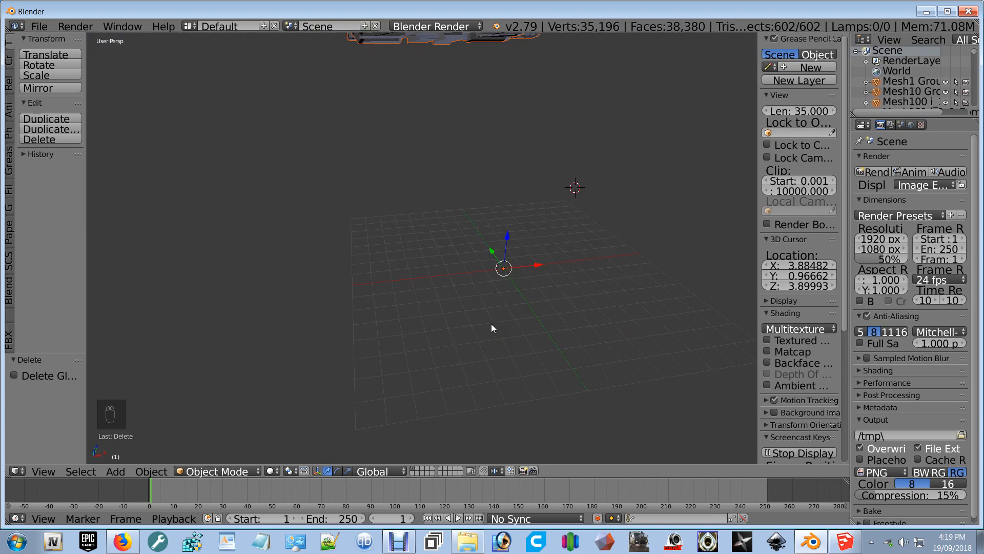
scroll(491, 324, "down", 5)
middle_click_drag(515, 211, 537, 247)
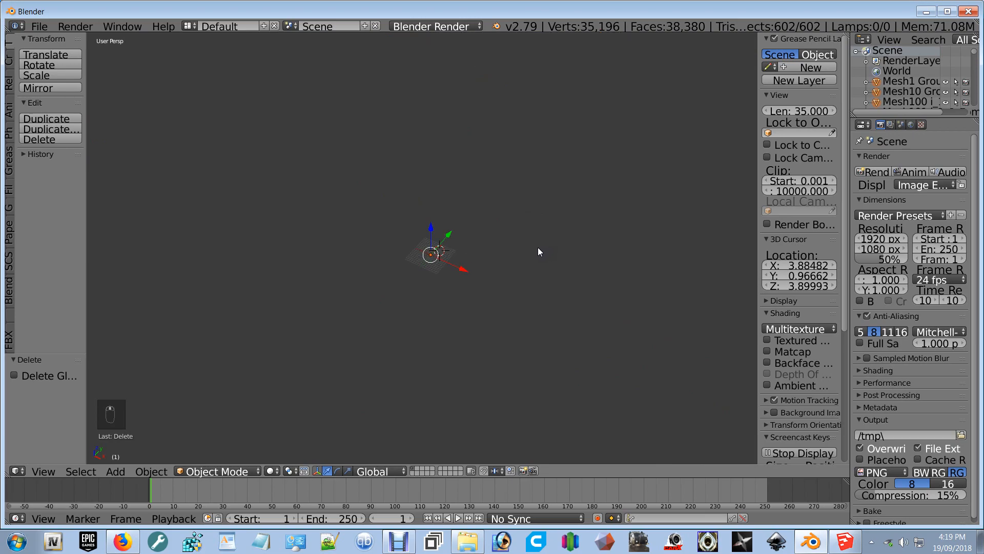
scroll(537, 247, "up", 8)
middle_click_drag(596, 306, 585, 264)
middle_click_drag(465, 304, 484, 289)
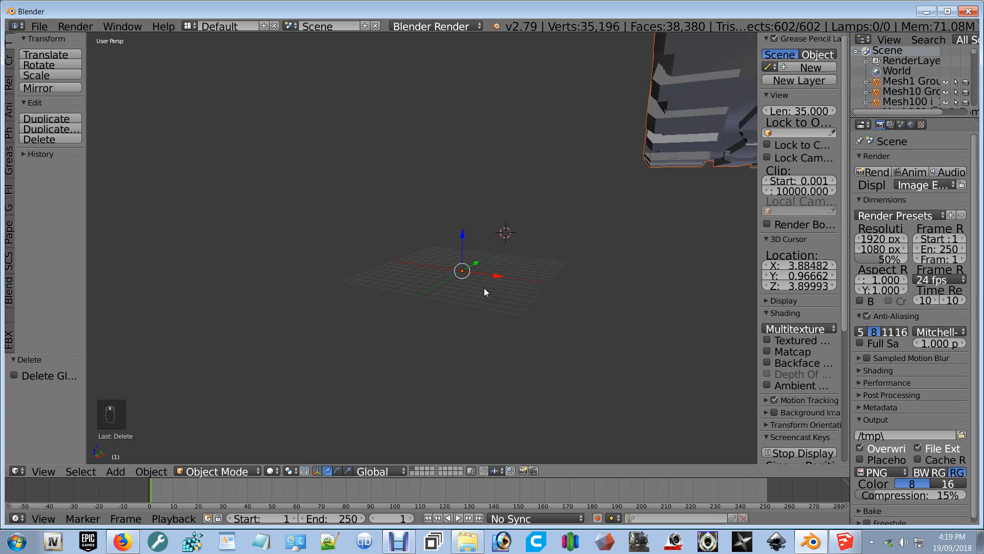
scroll(547, 262, "up", 2)
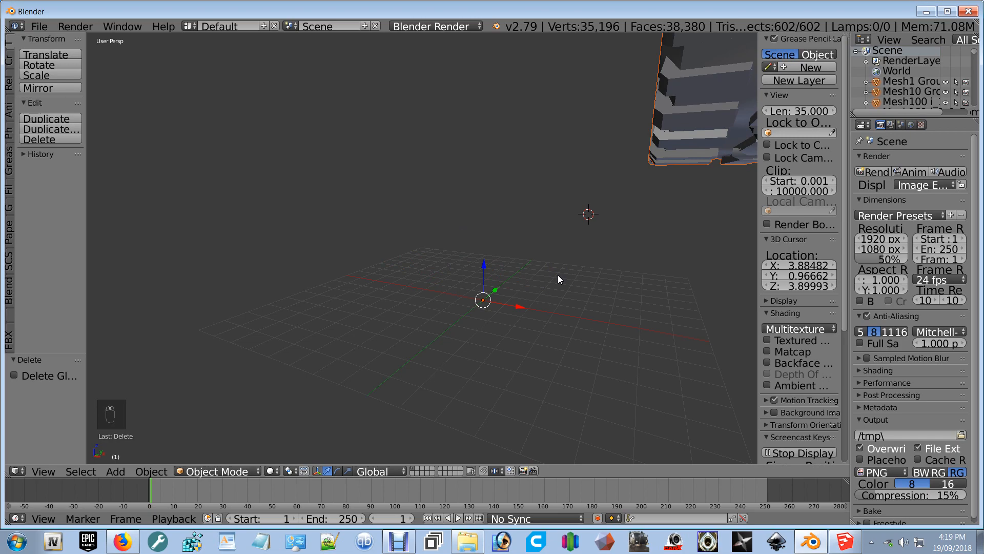
key("s")
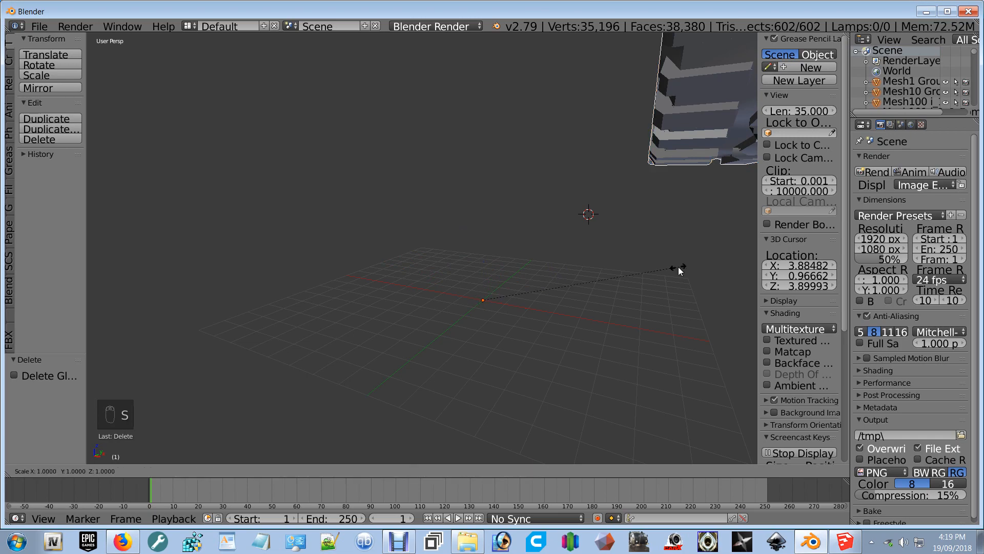
left_click(509, 303)
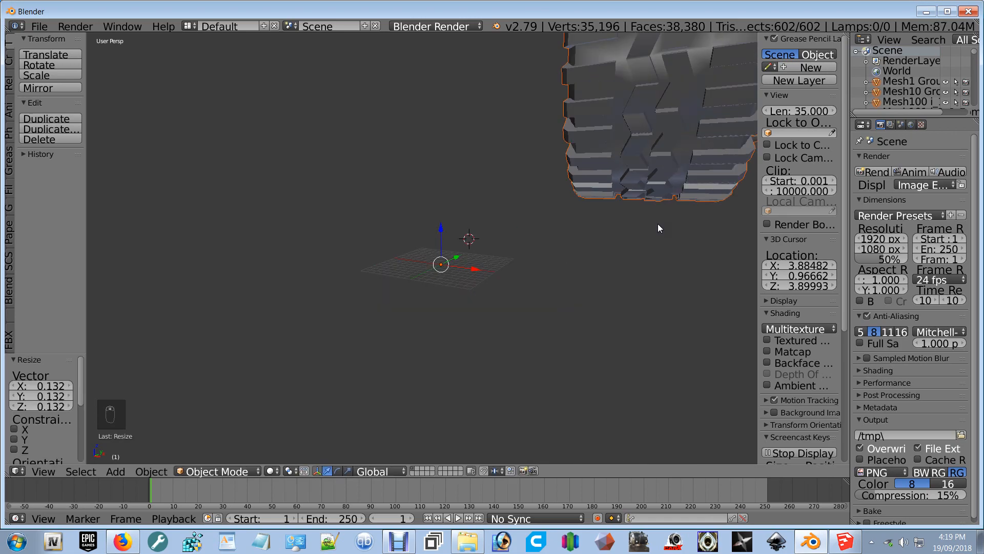
Step: Scale the truck down a second time so the entire vehicle fits in the view close to the grid
scroll(657, 223, "down", 2)
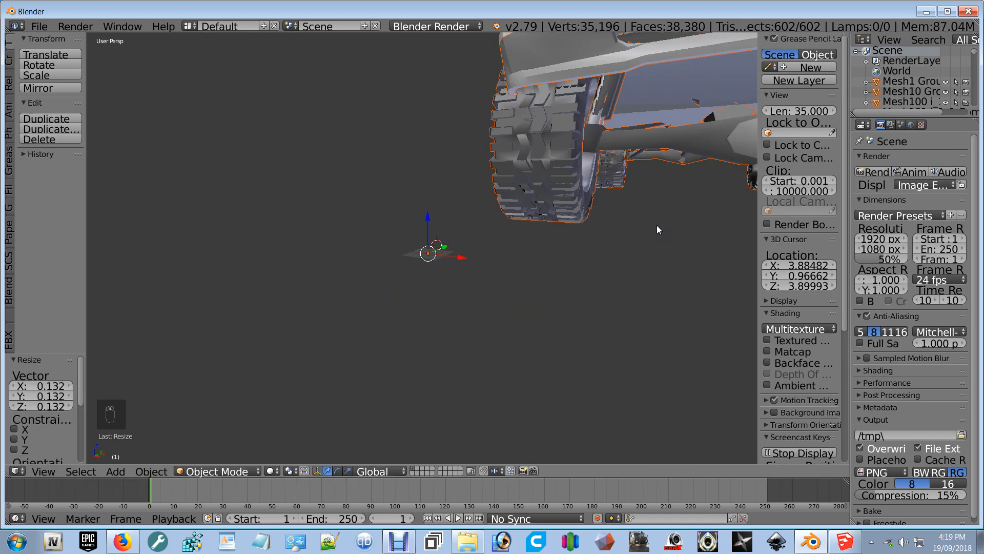
key("s")
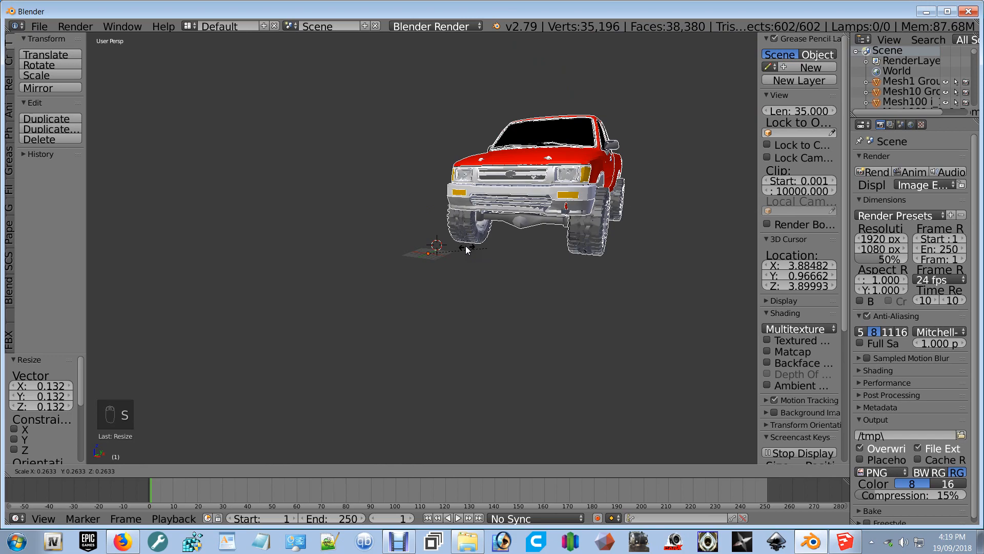
left_click(447, 251)
Step: Bring the truck to the grid by moving it about -20.07 along X and back by about 9.61
scroll(451, 254, "up", 5)
left_click_drag(471, 267, 328, 268)
middle_click_drag(593, 282, 343, 258)
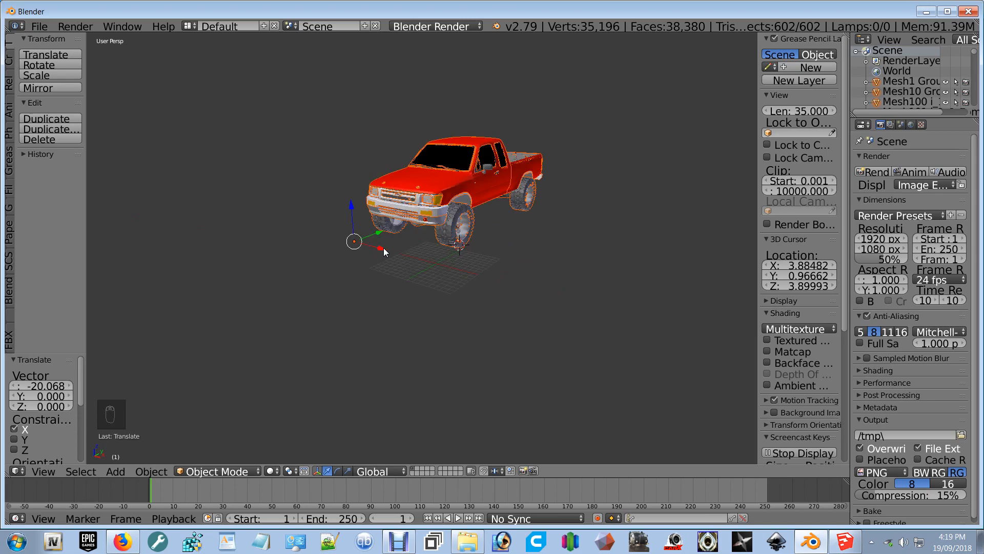
left_click_drag(383, 248, 420, 261)
middle_click_drag(445, 309, 511, 315)
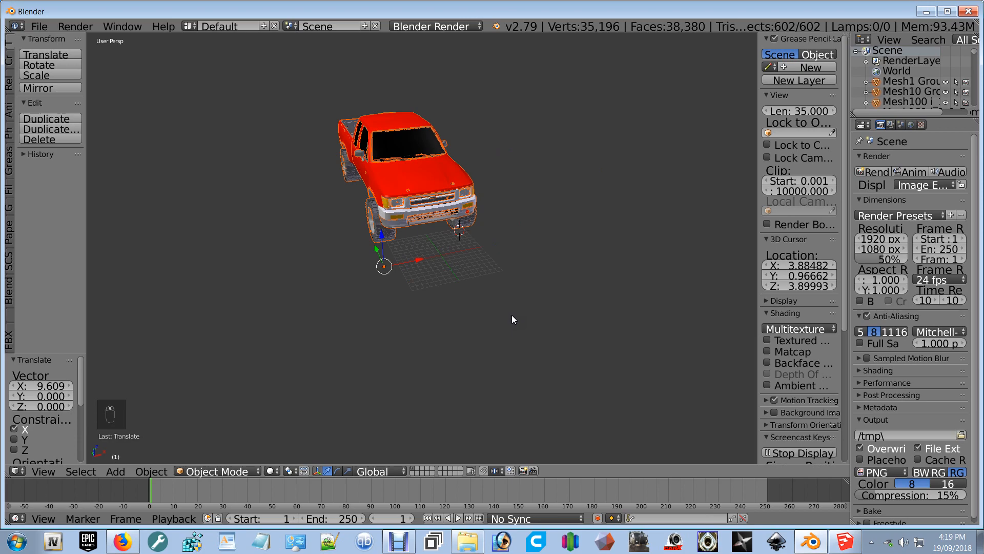
Step: Select all truck parts and set each part's origin to its geometry
right_click(469, 248)
middle_click_drag(469, 248, 365, 239)
right_click(365, 239)
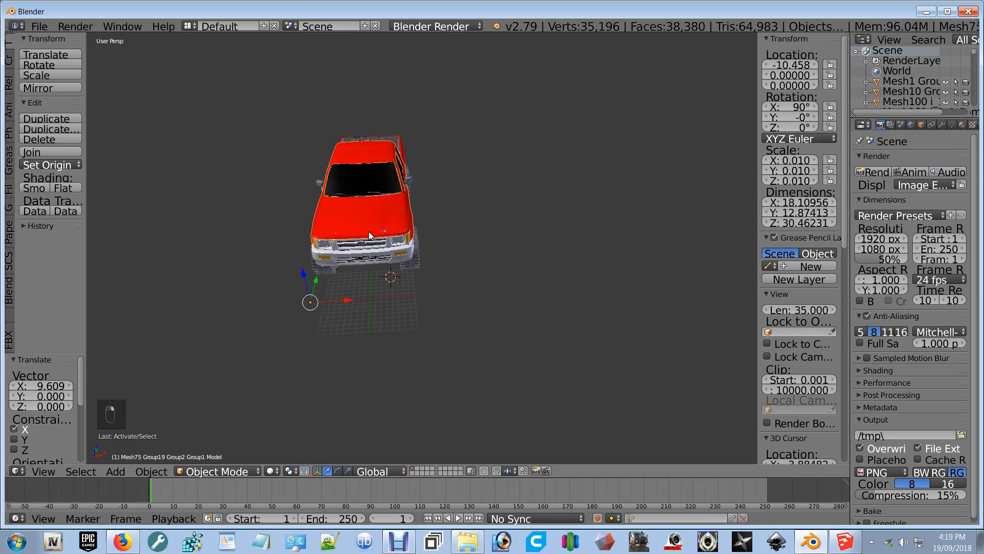
key("a")
key("a")
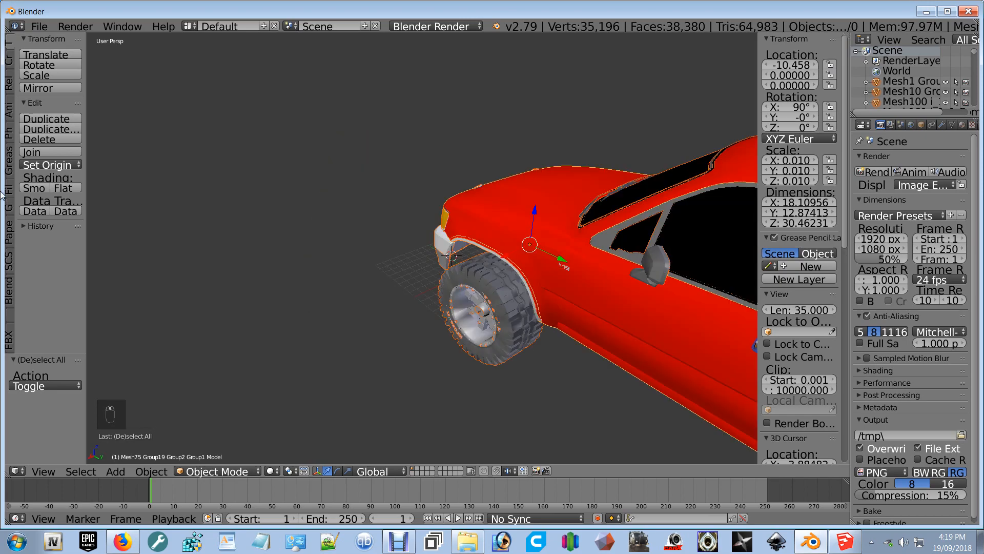
left_click(45, 163)
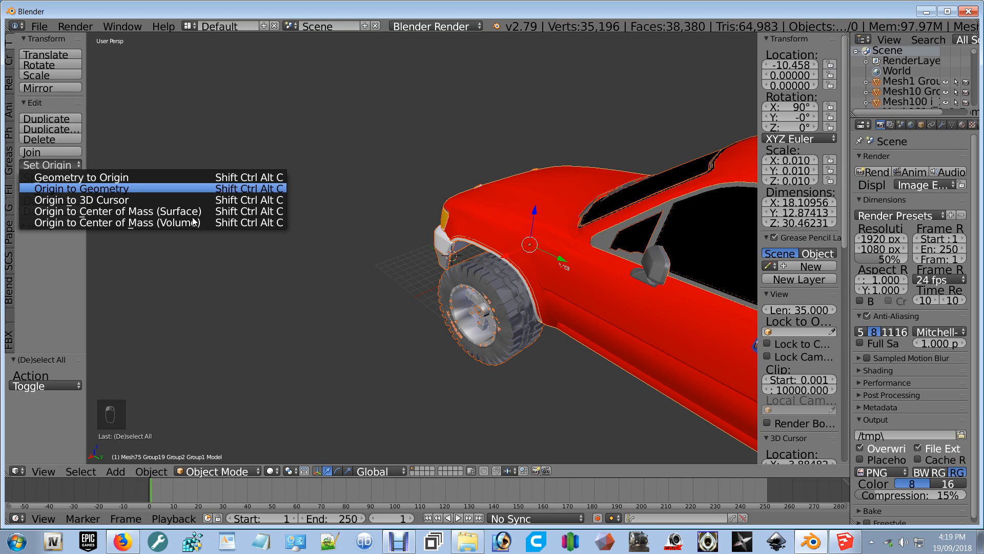
left_click(82, 188)
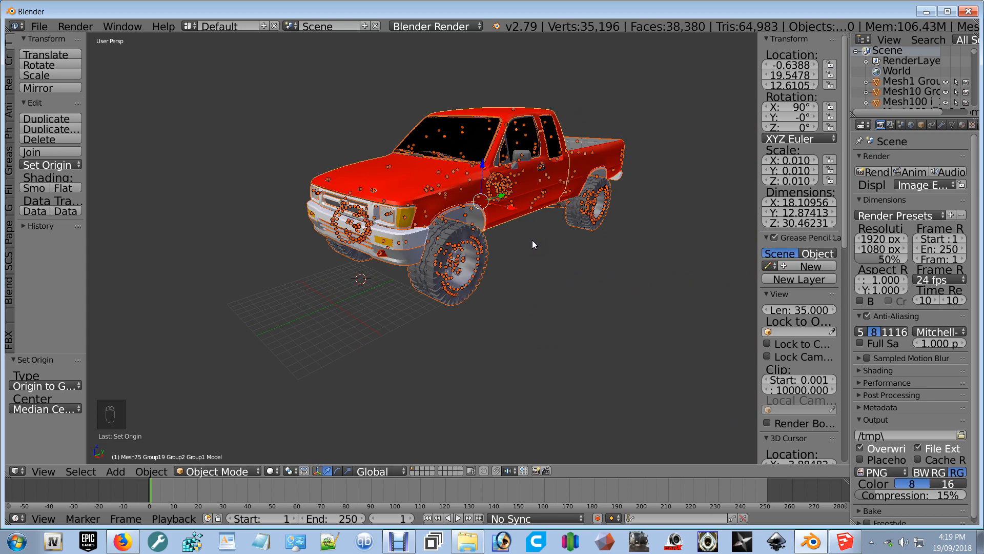
Step: Shrink the whole truck further and move it over the grid, about -25.55 along Y and about -4.38 along Z
key("s")
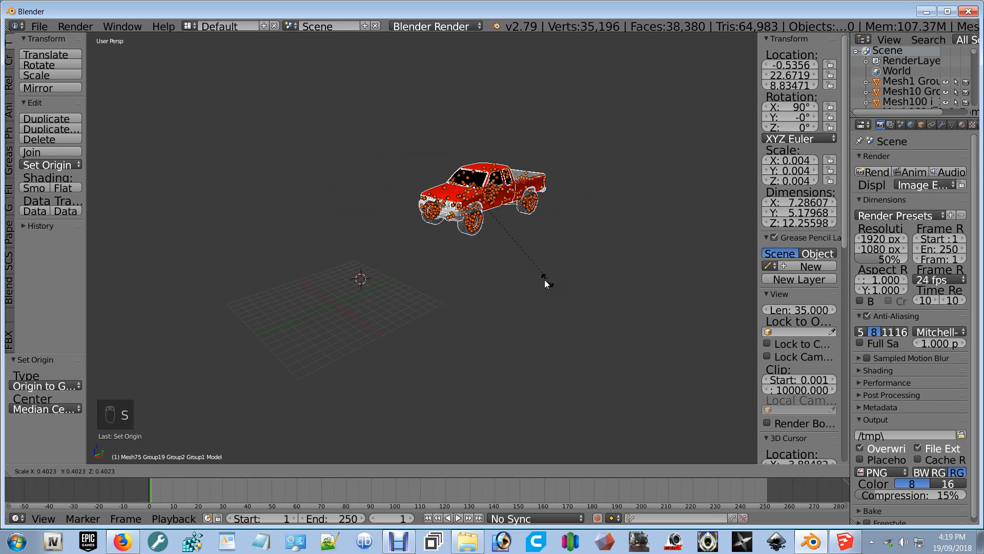
left_click(543, 278)
left_click_drag(514, 195, 348, 273)
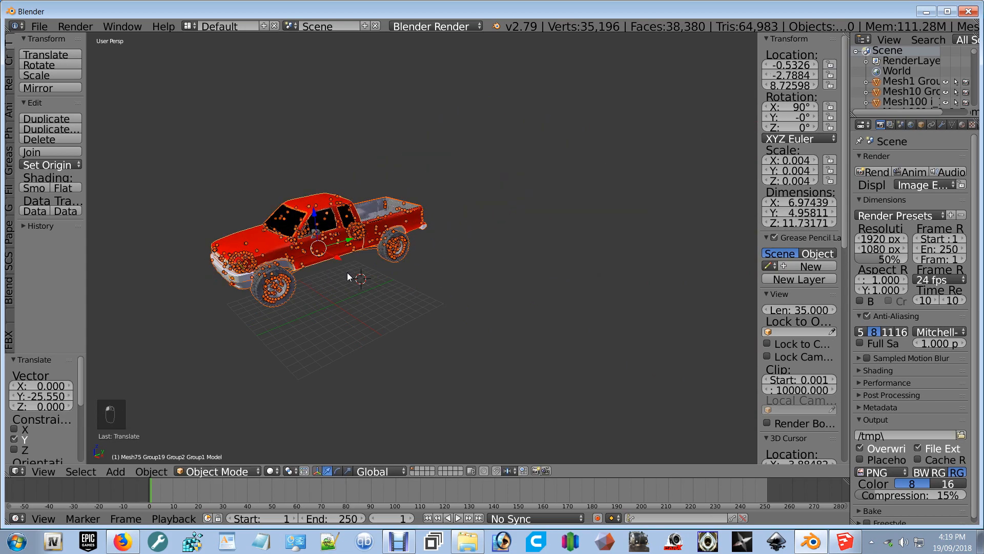
middle_click_drag(348, 273, 323, 187)
left_click_drag(322, 232, 329, 307)
key("a")
middle_click_drag(338, 354, 345, 380)
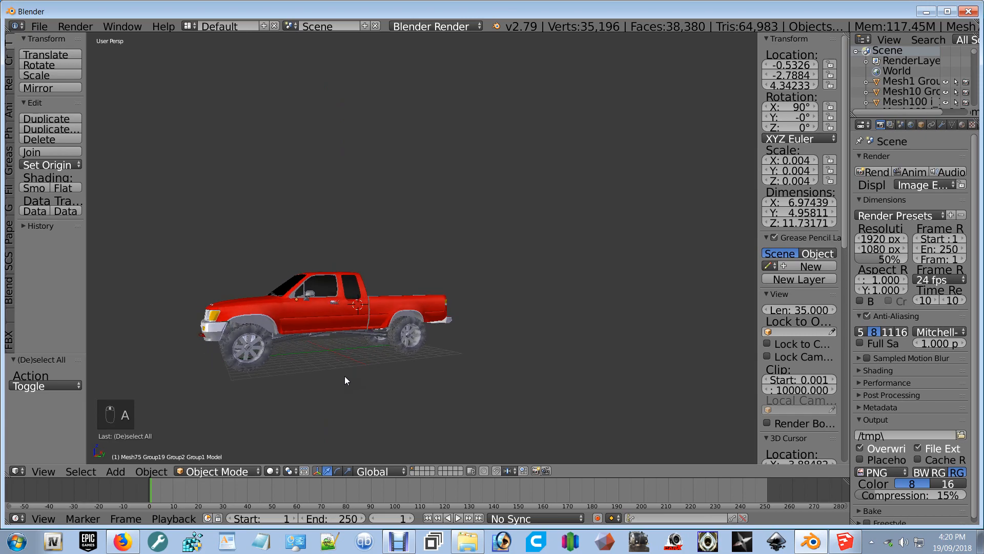
Step: Reselect all truck parts and raise them about 1.69 along Z
key("a")
key("a")
key("a")
key("a")
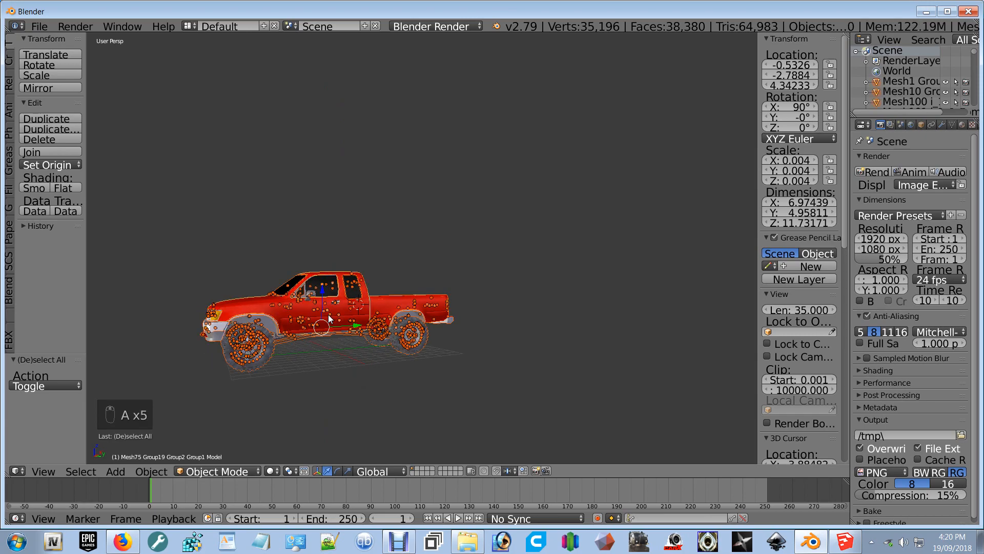
left_click_drag(328, 315, 330, 271)
Step: Scale the whole truck up uniformly by about 2.762 and deselect everything
key("s")
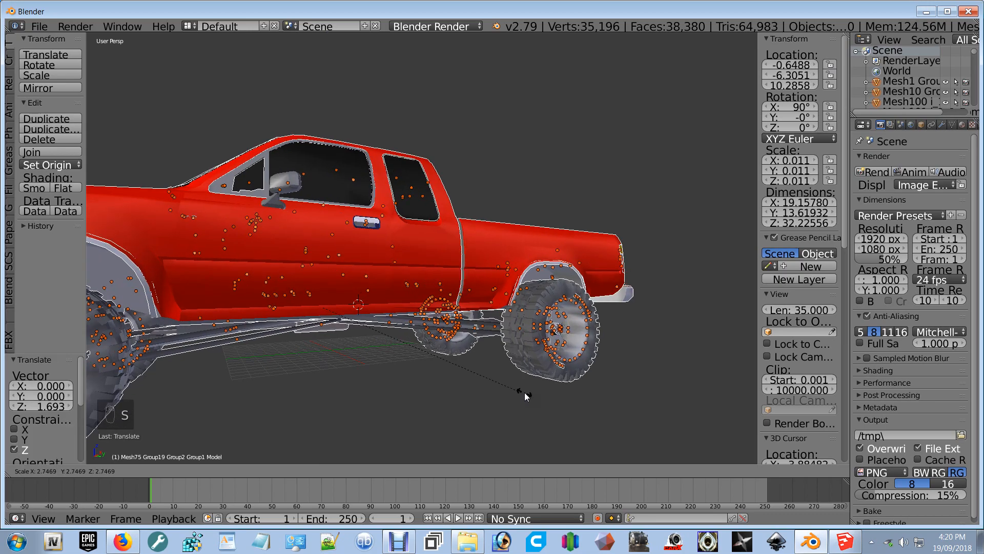
left_click(526, 397)
scroll(376, 350, "down", 5)
middle_click_drag(376, 351, 440, 363)
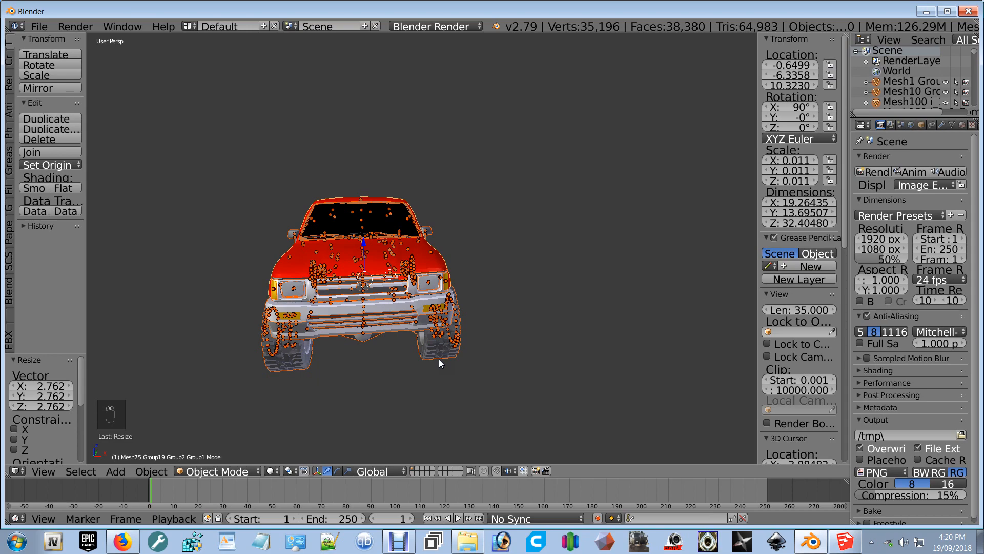
middle_click_drag(439, 358, 470, 353)
scroll(474, 323, "up", 1)
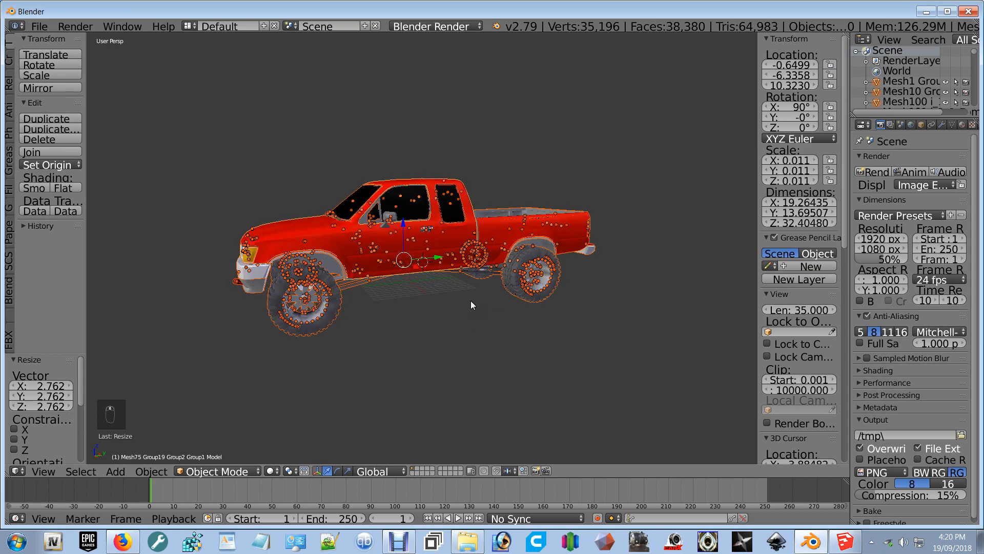
middle_click_drag(471, 305, 458, 304)
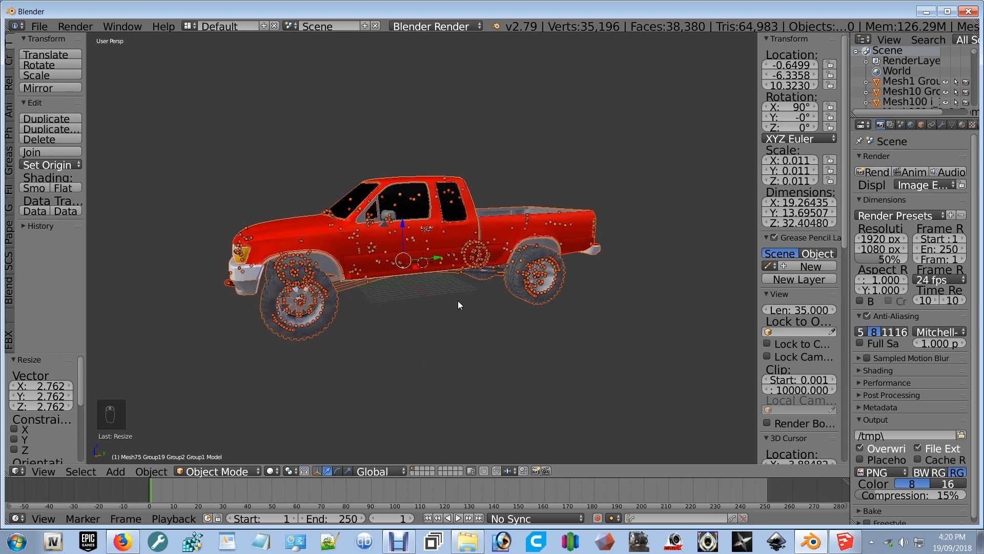
key("a")
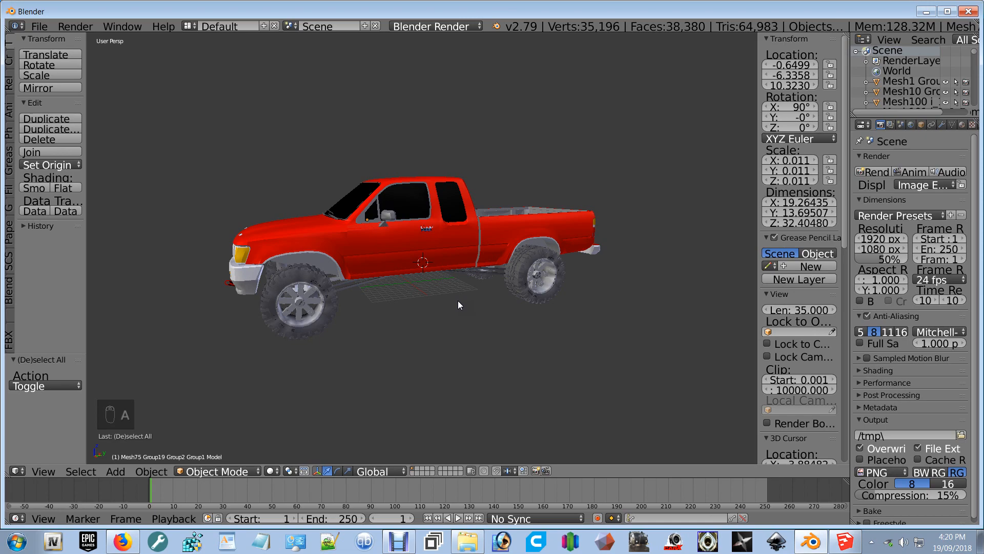
Step: Lift the red cab body about 22.05 along Z to expose the interior, and undo the move
scroll(455, 240, "up", 2)
right_click(454, 234)
middle_click_drag(453, 235, 264, 248)
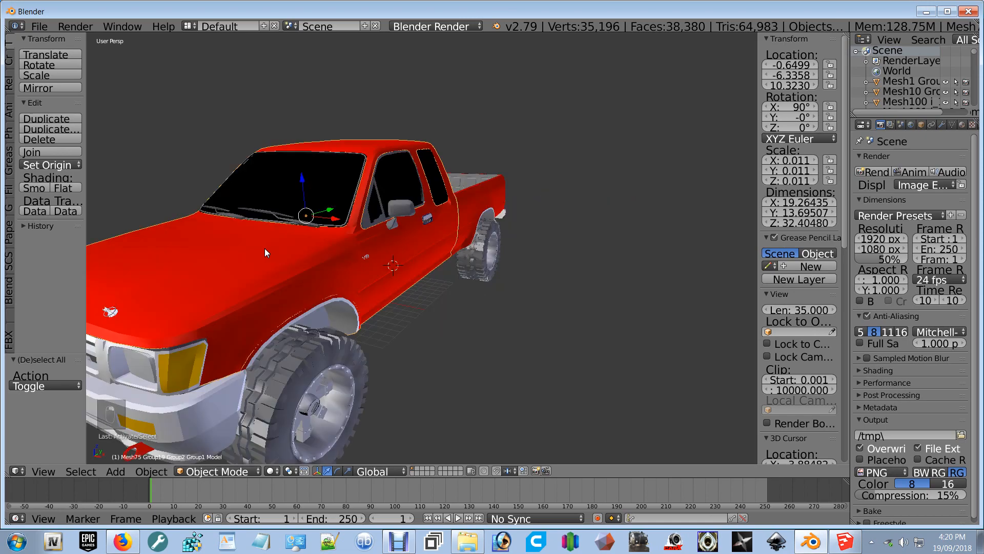
scroll(271, 247, "down", 4)
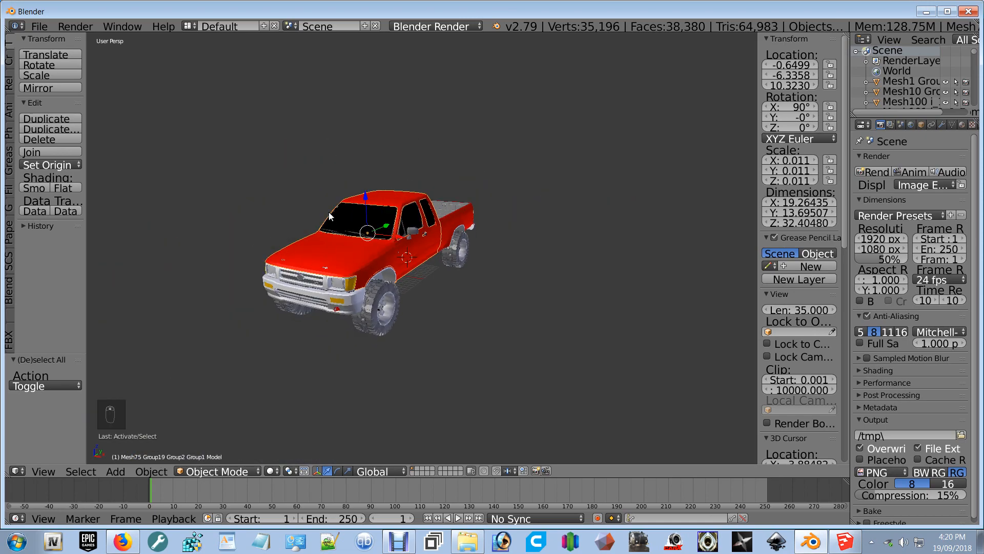
left_click_drag(366, 196, 360, 71)
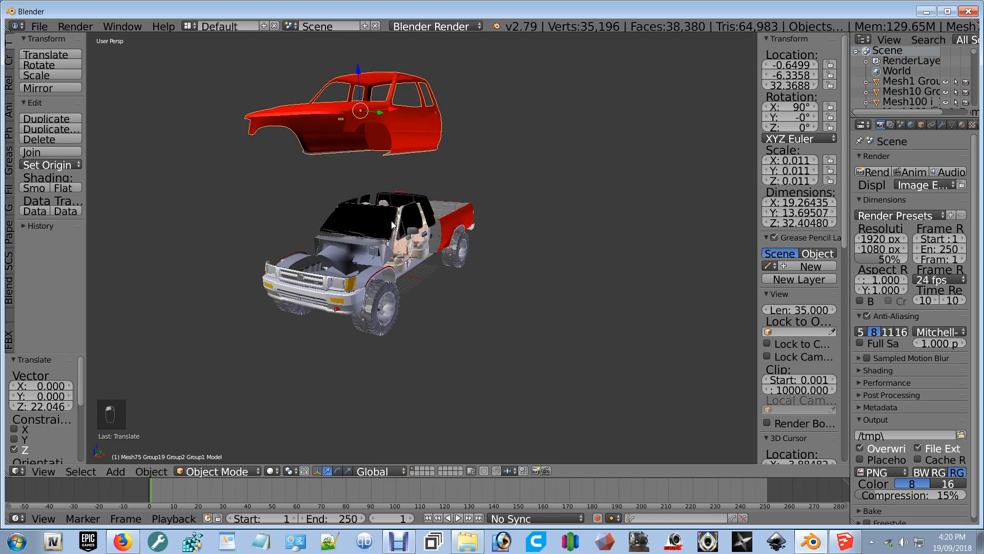
middle_click_drag(392, 224, 304, 259)
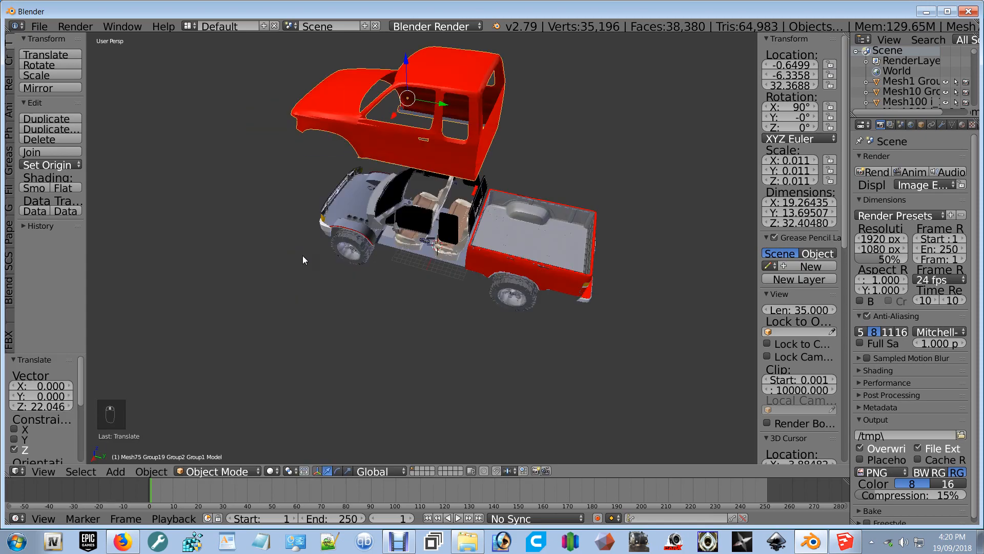
key("ctrl+z")
scroll(305, 277, "up", 5)
middle_click_drag(307, 296, 437, 245)
scroll(436, 245, "down", 4)
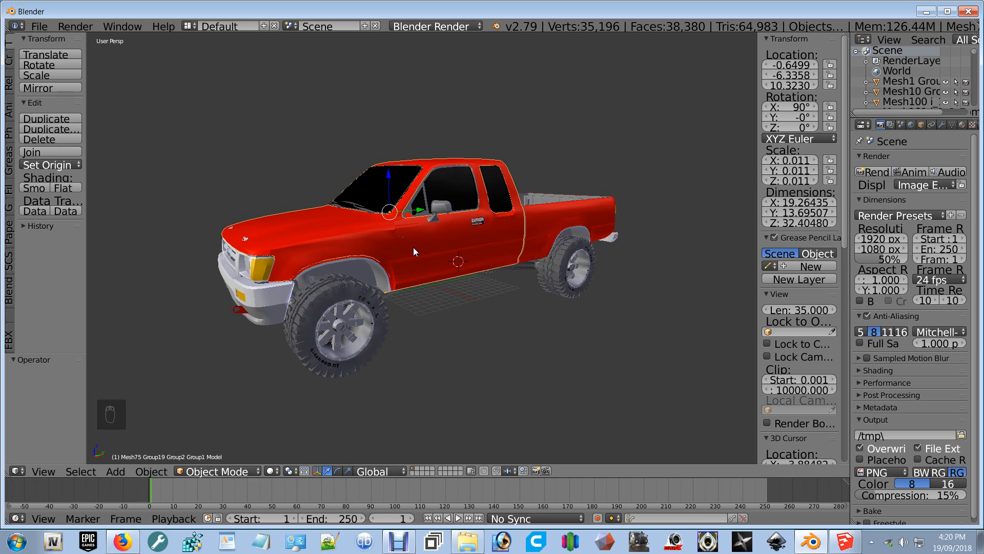
Step: Select the red cab body and move it to a separate, empty layer
right_click(539, 232)
right_click(336, 241)
key("m")
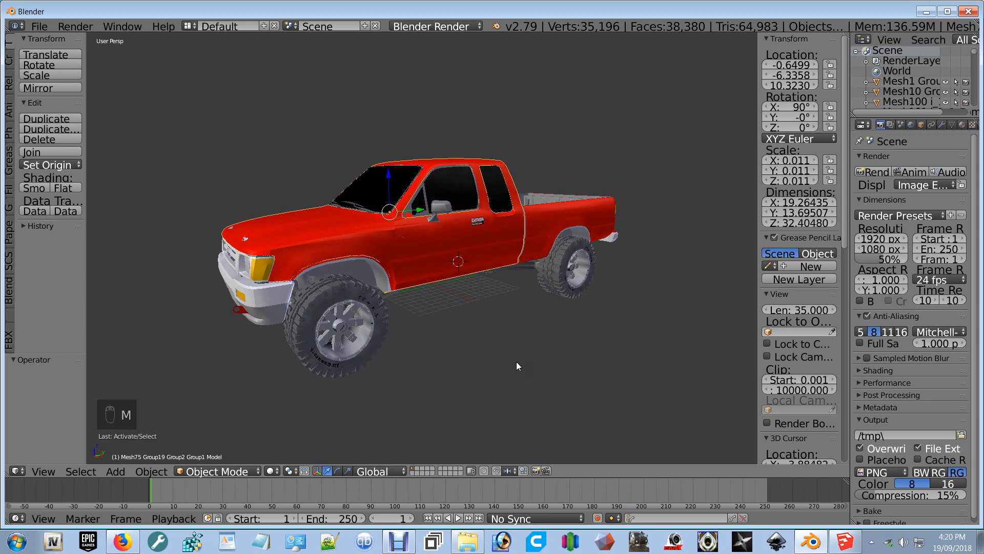
key("m")
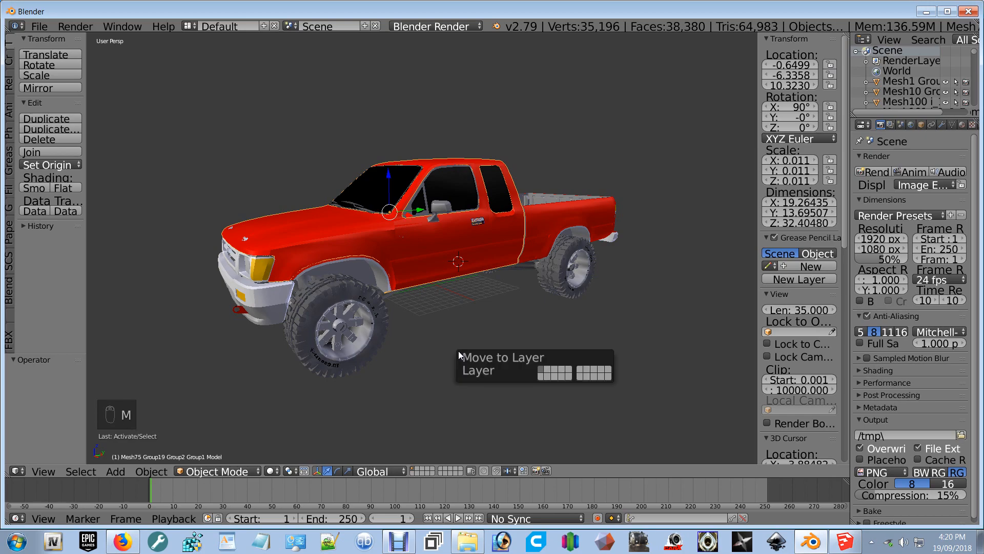
left_click(541, 377)
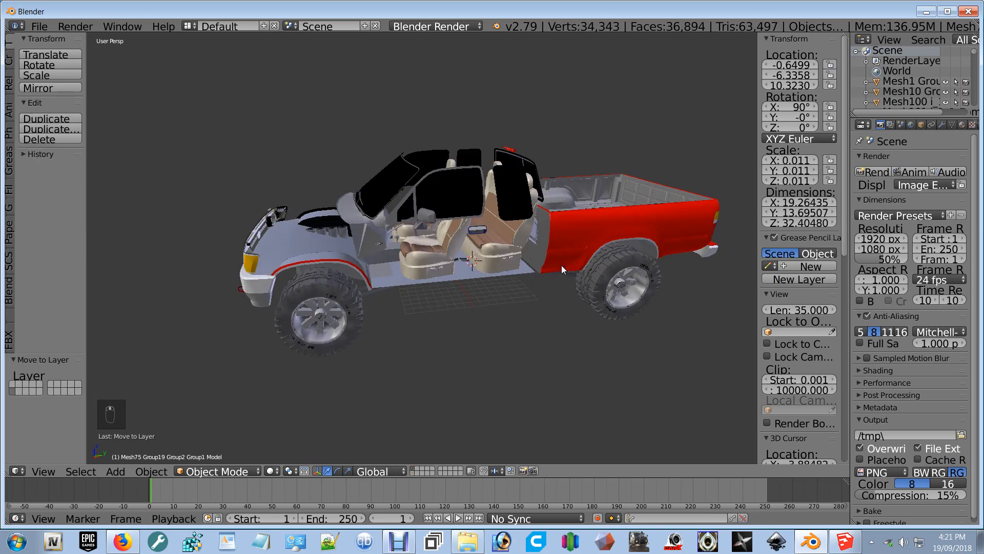
Step: Move the red cargo bed shell to the cab body's layer and display only that layer
right_click(577, 235)
key("m")
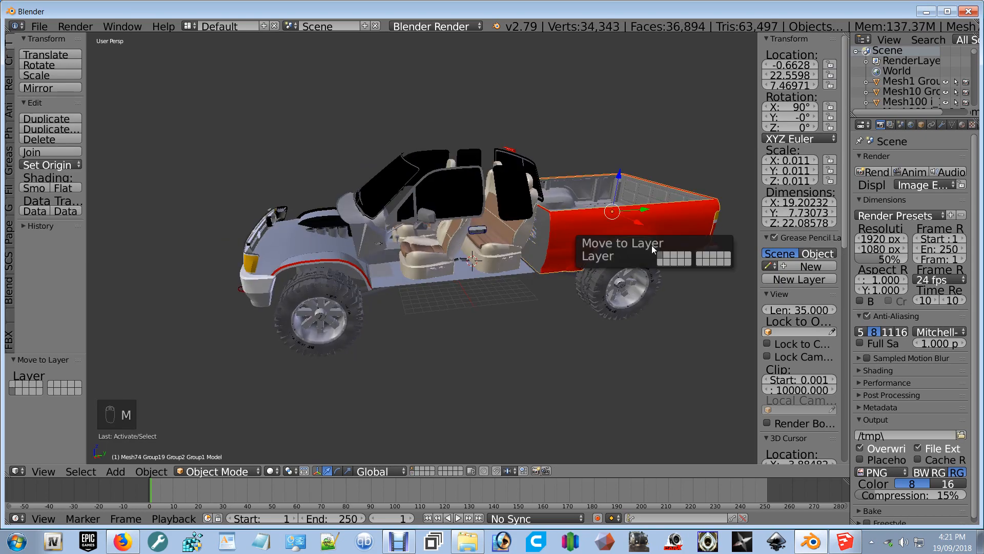
left_click(669, 263)
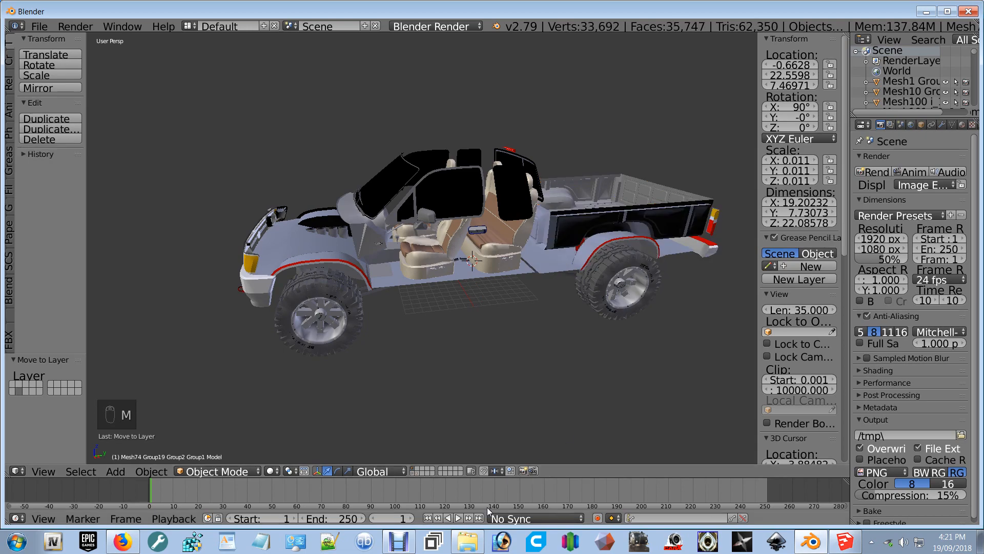
left_click(415, 472)
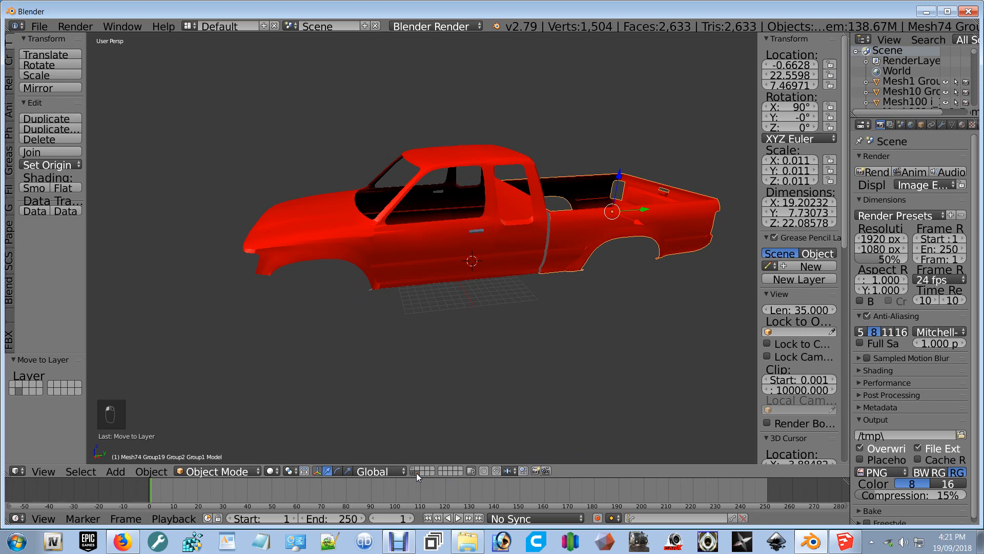
middle_click_drag(556, 313, 472, 304)
scroll(472, 307, "down", 5)
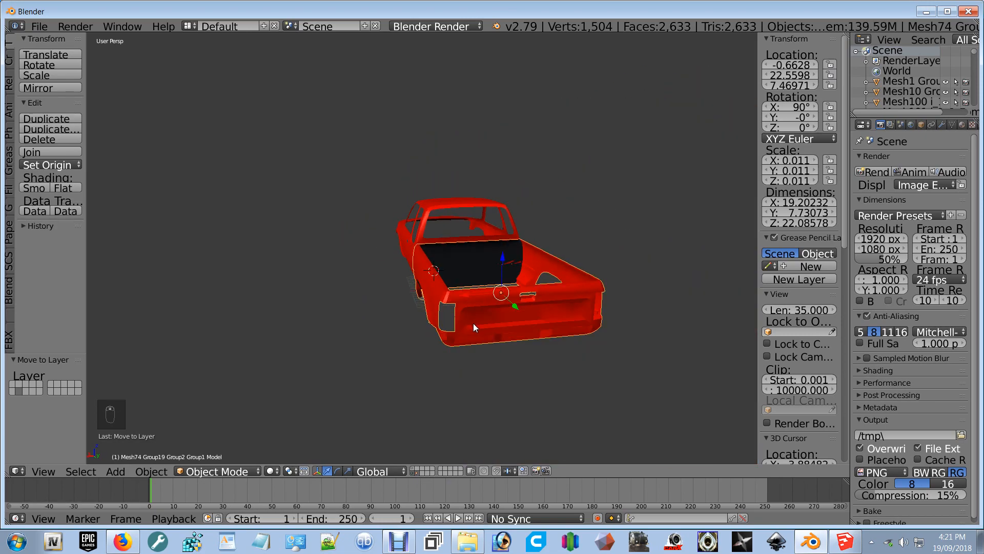
middle_click_drag(473, 323, 411, 338)
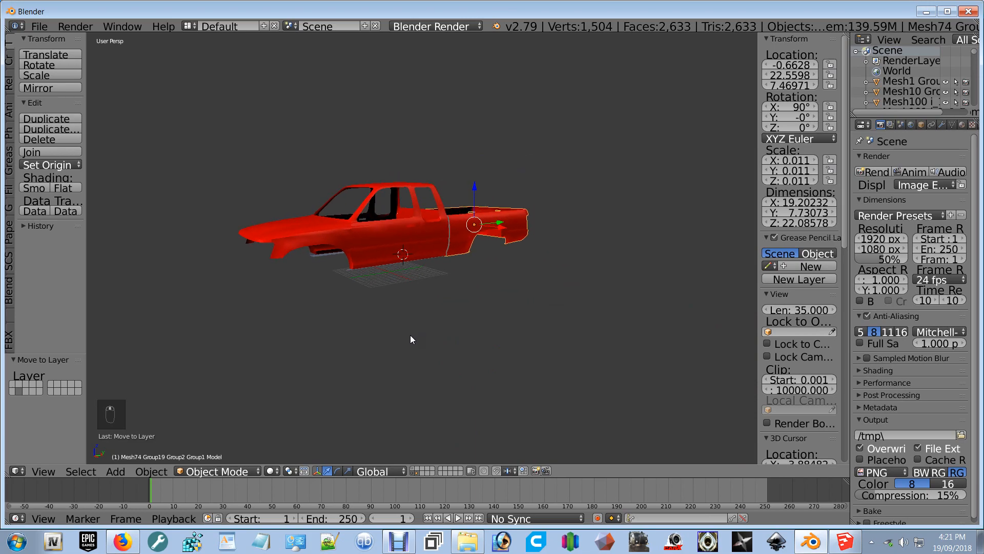
scroll(415, 308, "up", 2)
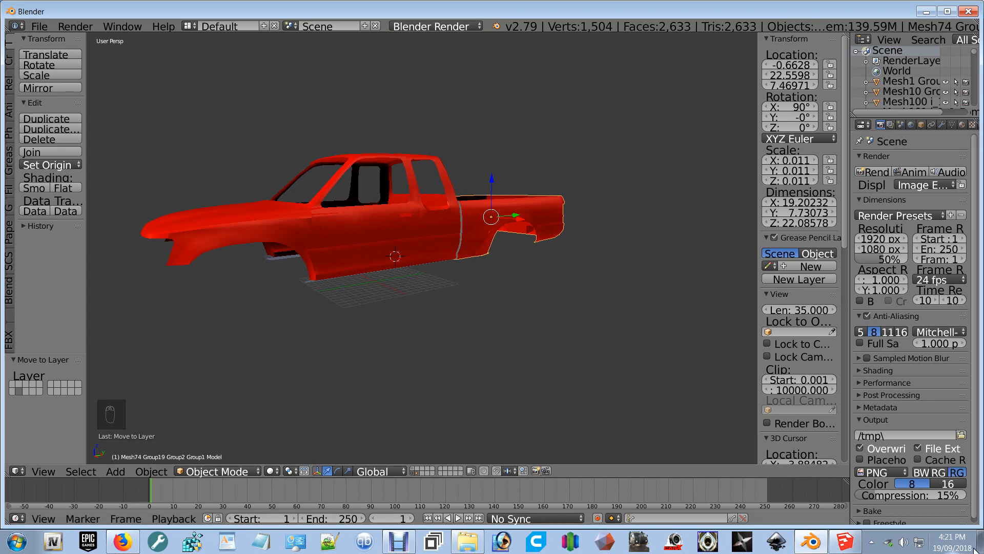
left_click(871, 539)
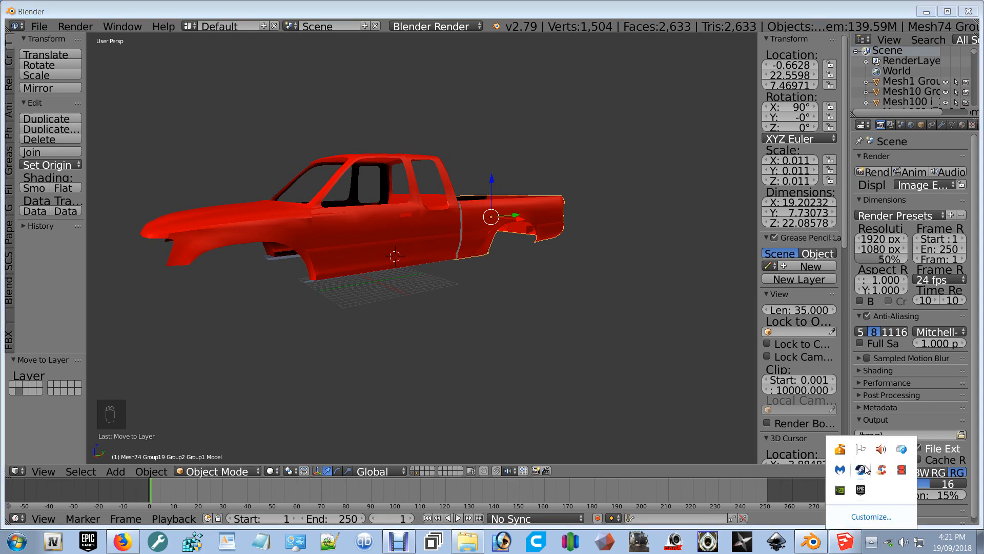
right_click(865, 470)
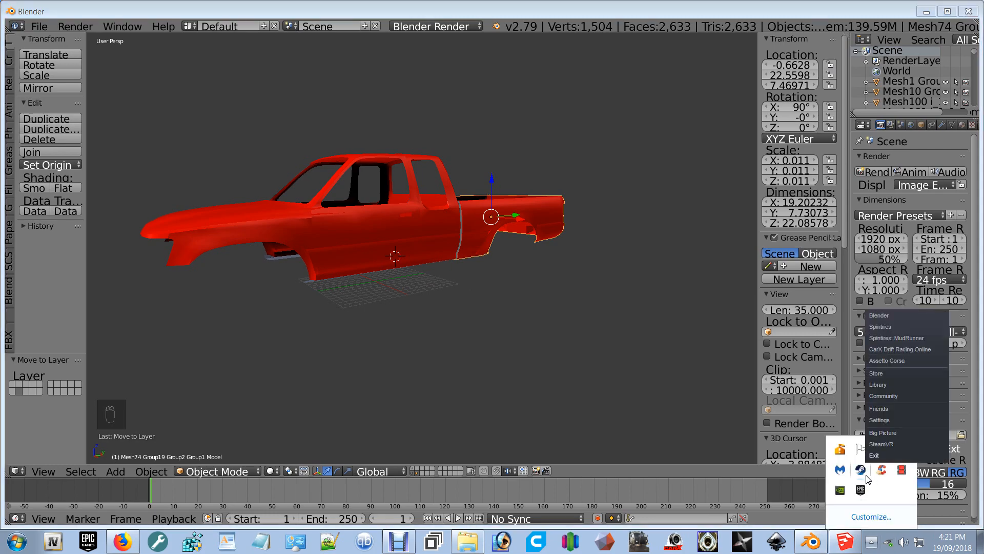
left_click(803, 540)
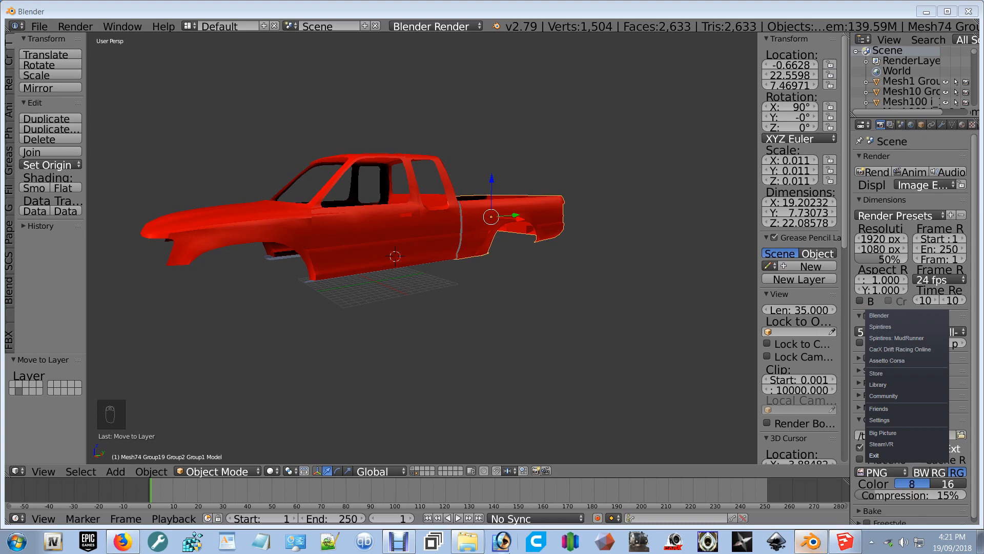
Step: Launch a second Blender instance through Steam
left_click(874, 541)
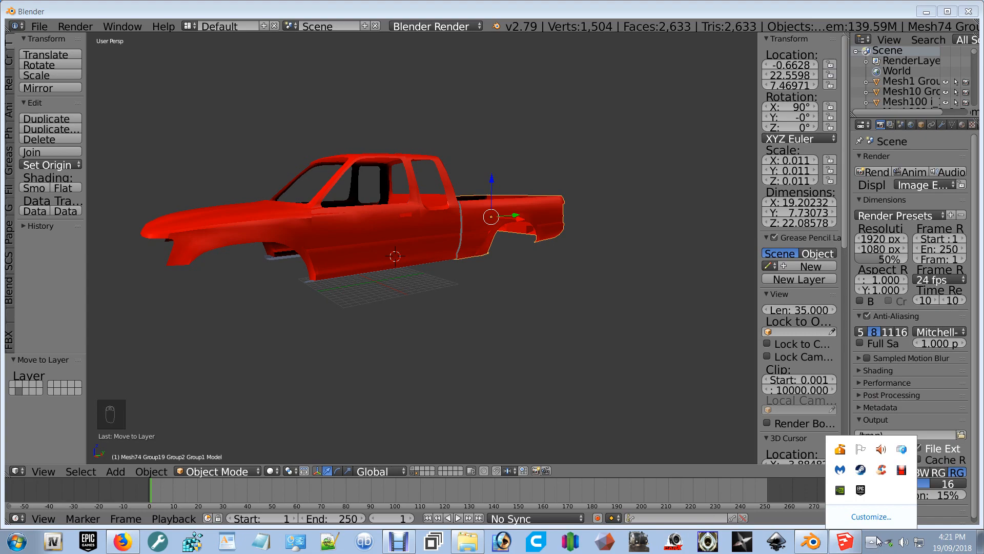
right_click(861, 472)
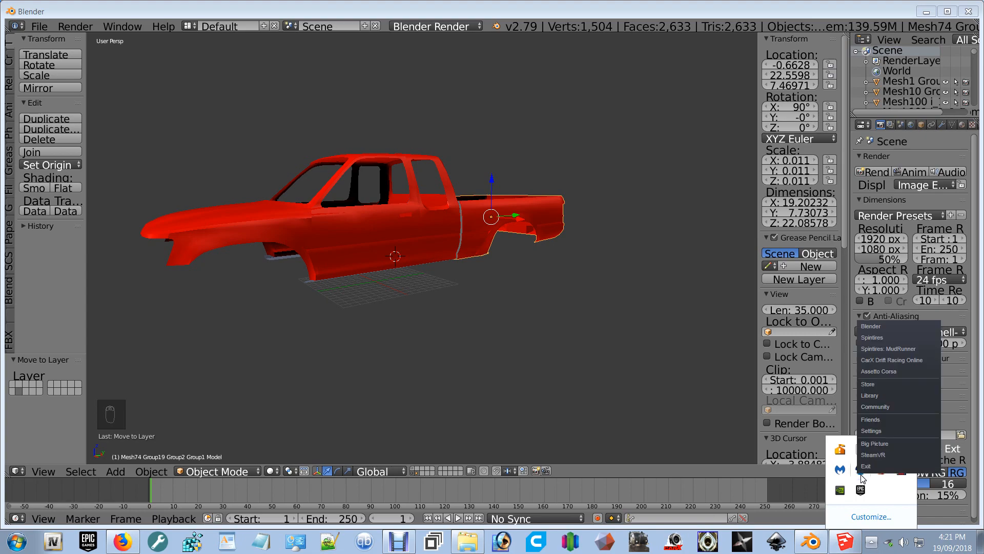
left_click(871, 326)
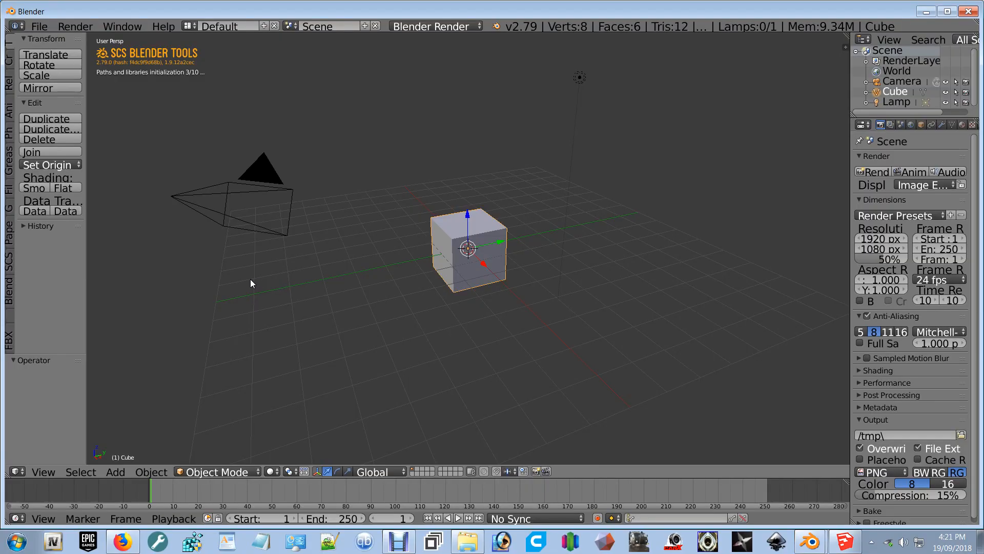
Step: Select the default camera, cube and lamp in the new scene and delete them
key("a")
key("a")
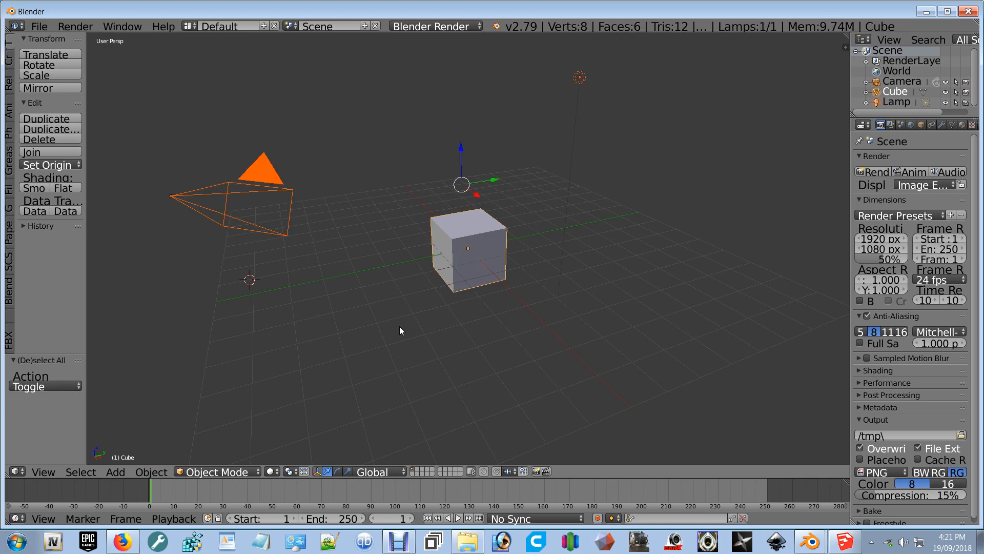
key("x")
left_click(400, 328)
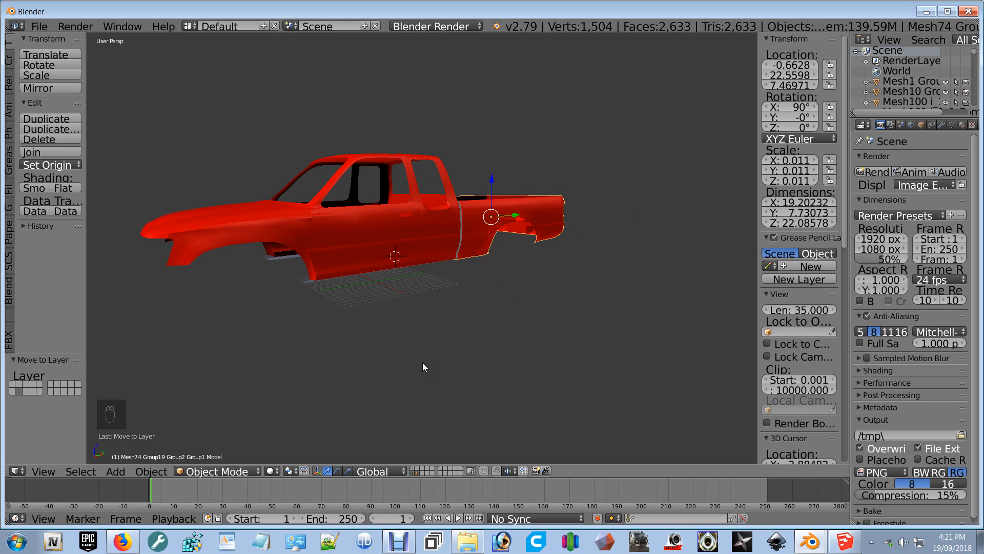
Step: Return to the truck file and examine the red cab body and cargo bed shell, selecting each in turn
middle_click_drag(423, 362, 484, 320, "shift")
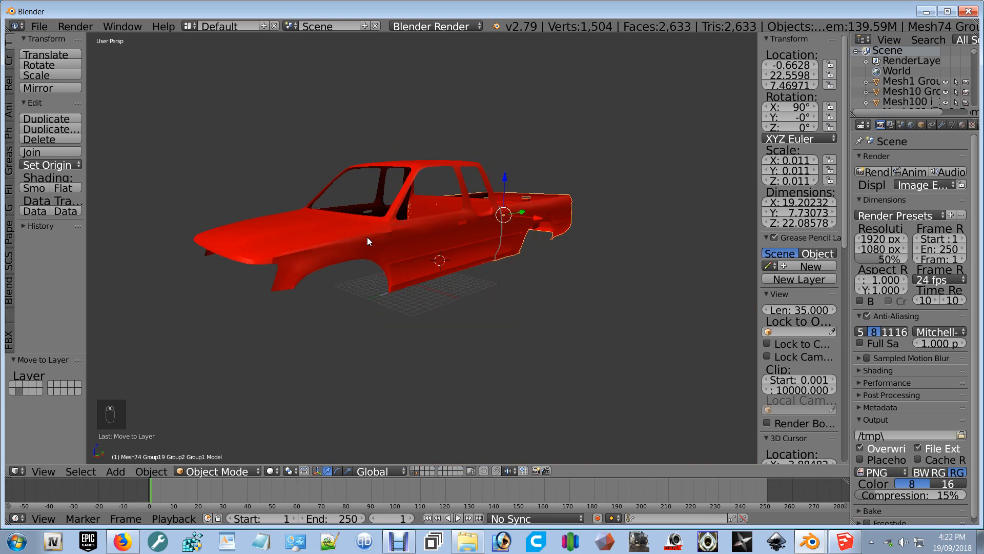
middle_click_drag(367, 237, 436, 253)
right_click(448, 245)
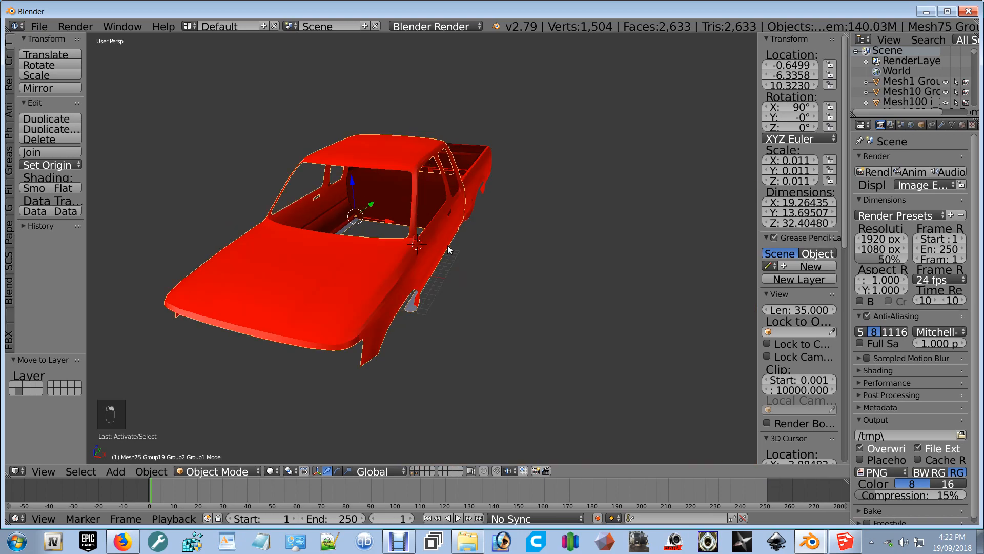
middle_click_drag(447, 245, 552, 230)
right_click(549, 228)
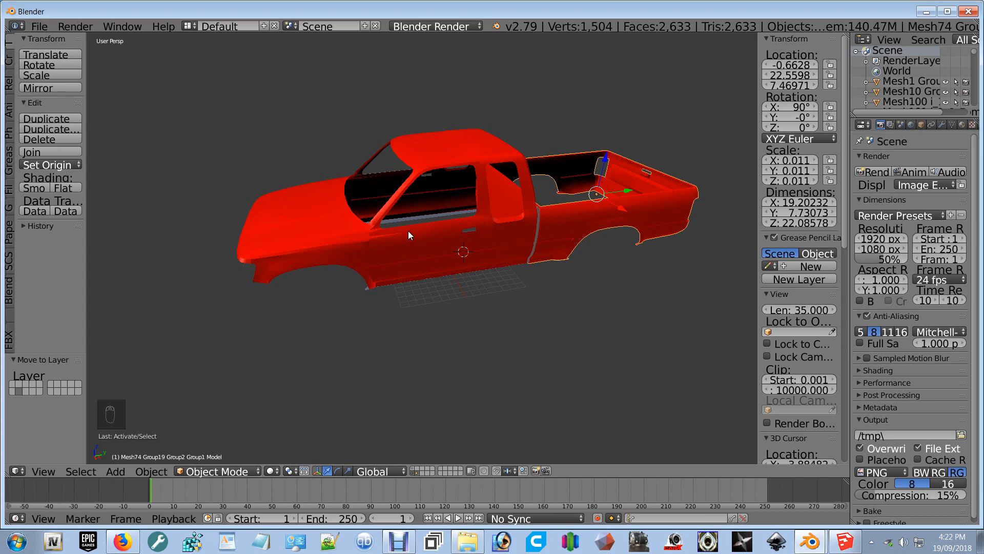
middle_click_drag(409, 232, 513, 258)
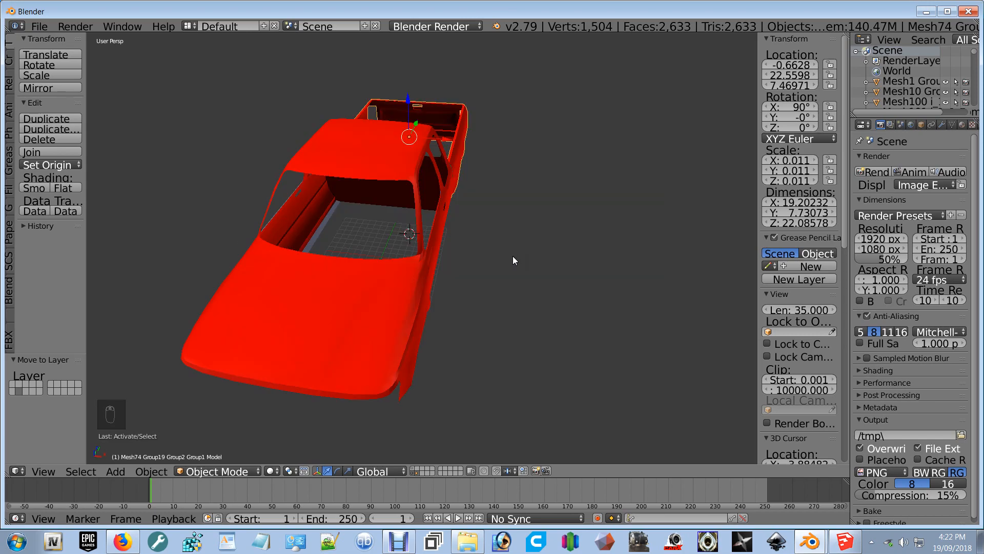
Step: Display the main parts layer, lift the upper front bumper about 7.732 along Z, and undo the move
left_click(420, 473)
middle_click_drag(422, 458, 190, 255)
right_click(350, 290)
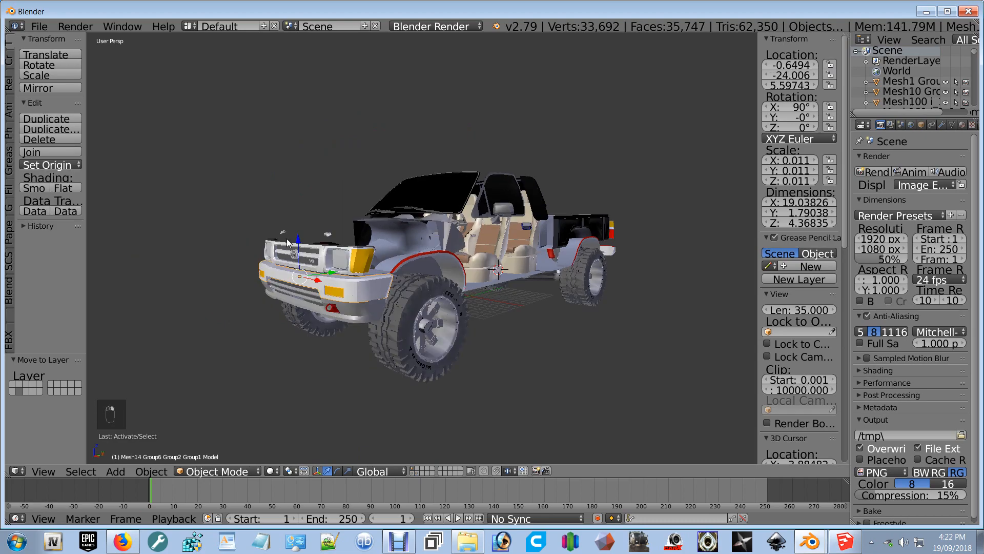
left_click_drag(287, 242, 302, 152)
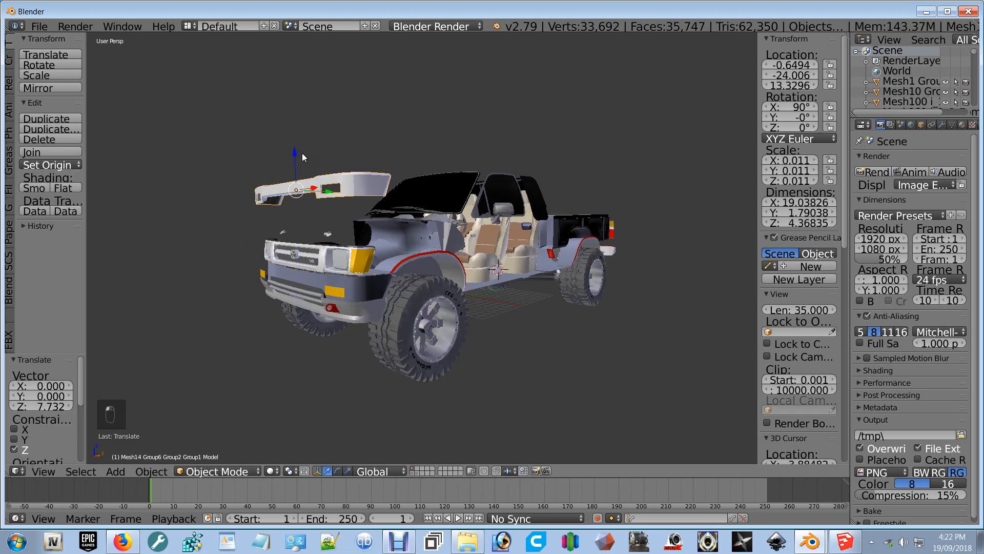
key("ctrl+z")
Step: Move the upper front bumper and the lower bumper section to the red cab body's layer
key("m")
key("m")
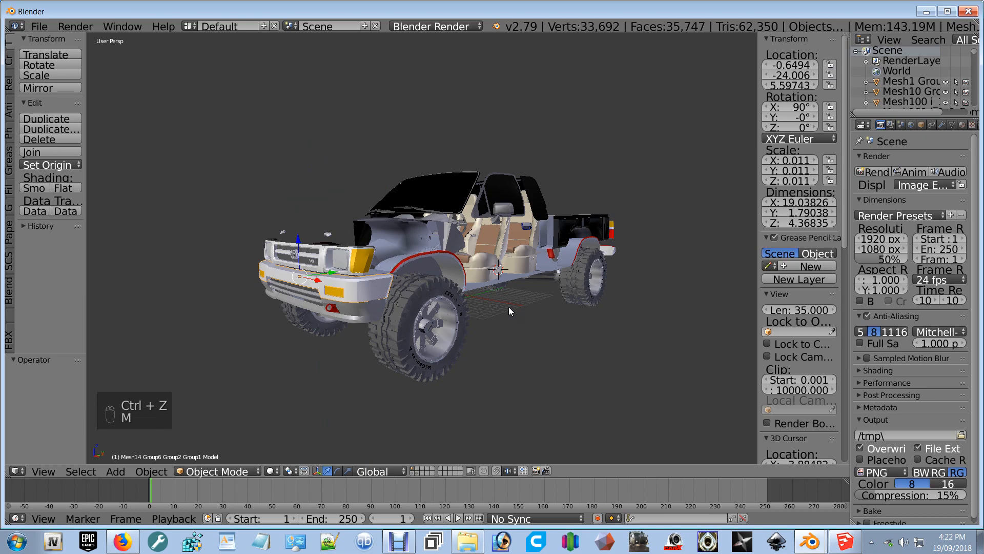
left_click(592, 329)
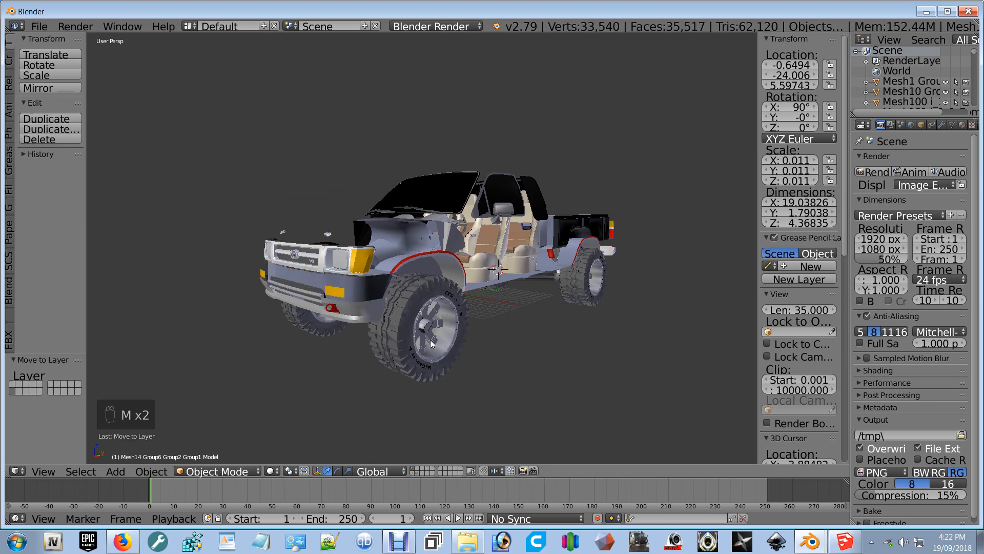
right_click(430, 343)
key("m")
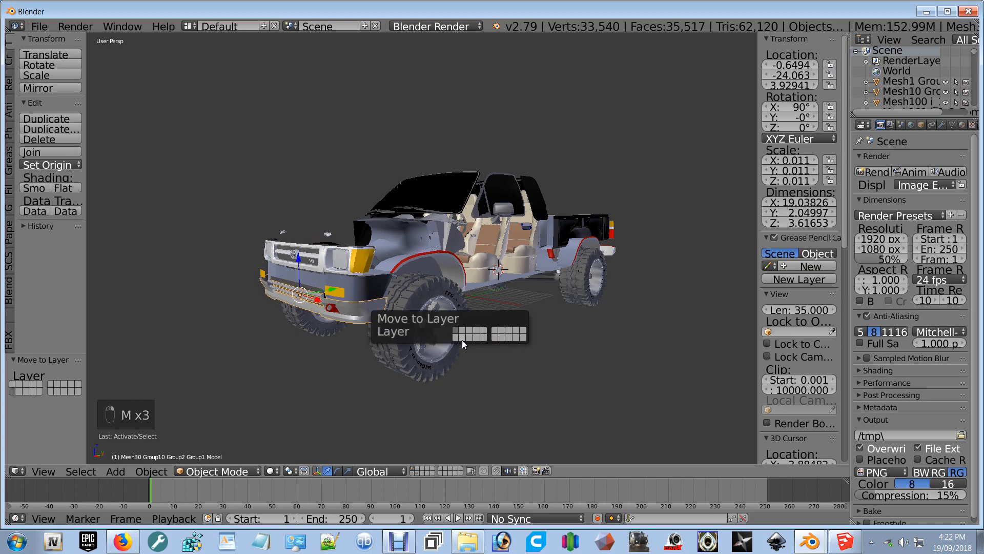
left_click(462, 340)
Step: Select the white headlight and grille surround and move it to the cab body's layer
right_click(323, 254)
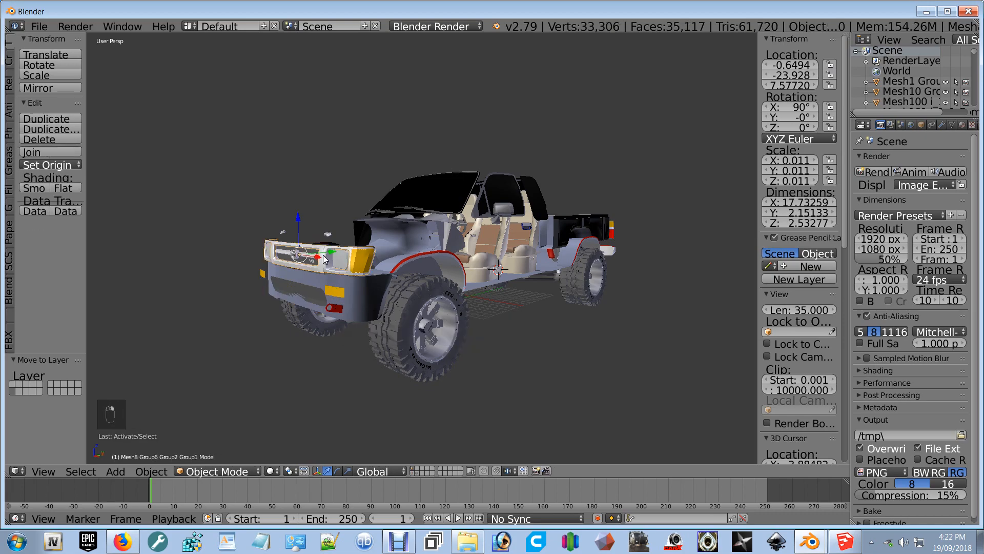
key("m")
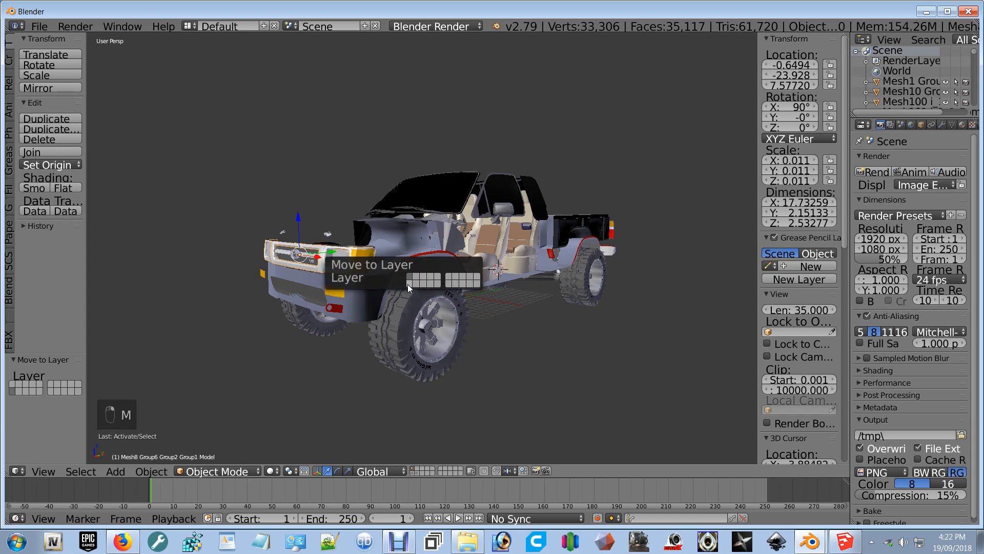
left_click(408, 284)
Step: Display only the cab body's layer and select the lower bumper section together with the headlight and grille surround
scroll(300, 271, "up", 3)
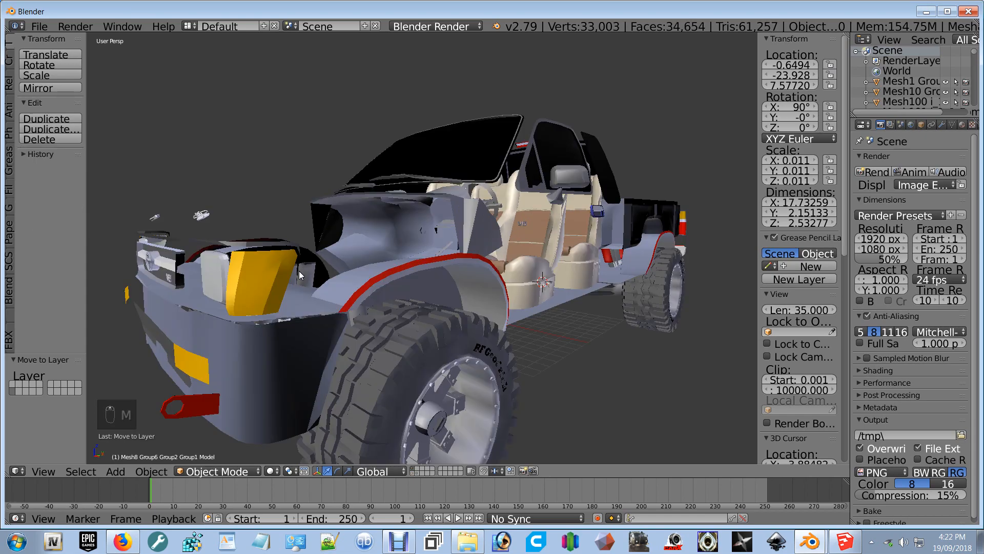
middle_click_drag(299, 271, 342, 297)
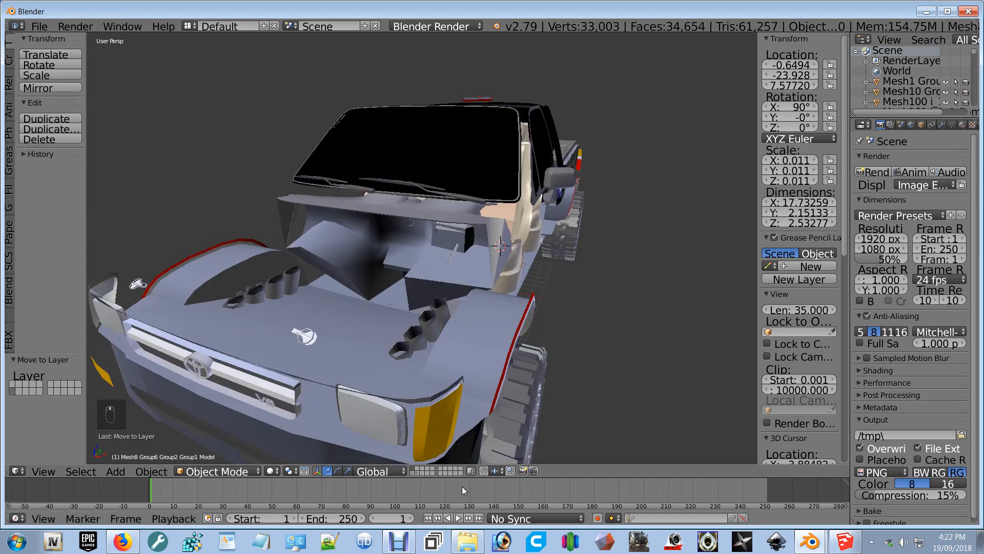
left_click(412, 469)
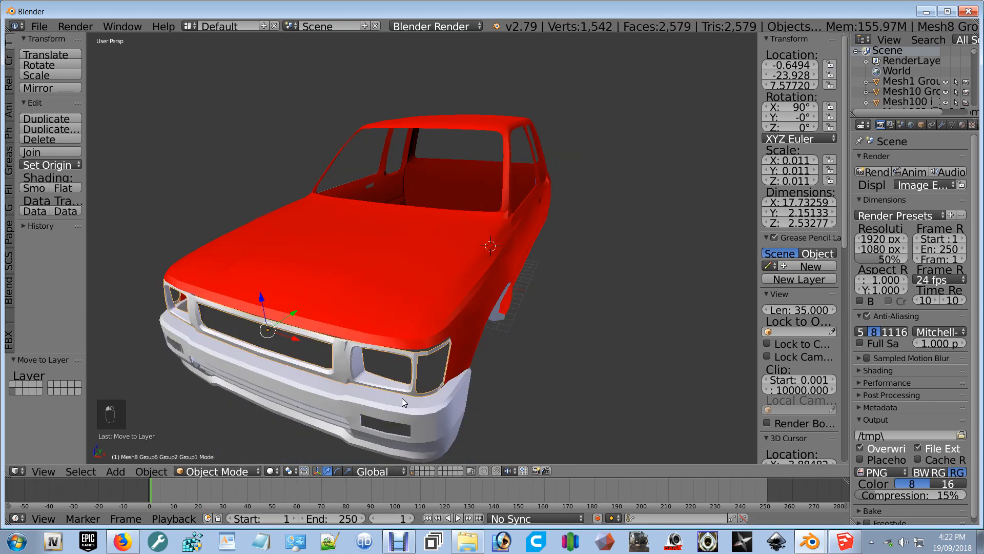
middle_click_drag(402, 397, 274, 327)
right_click(274, 327)
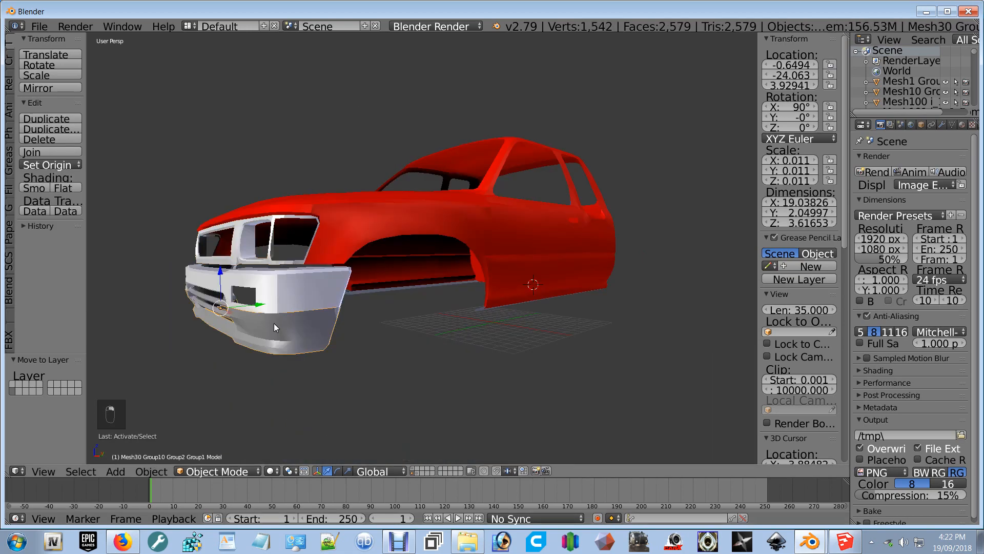
right_click(241, 254)
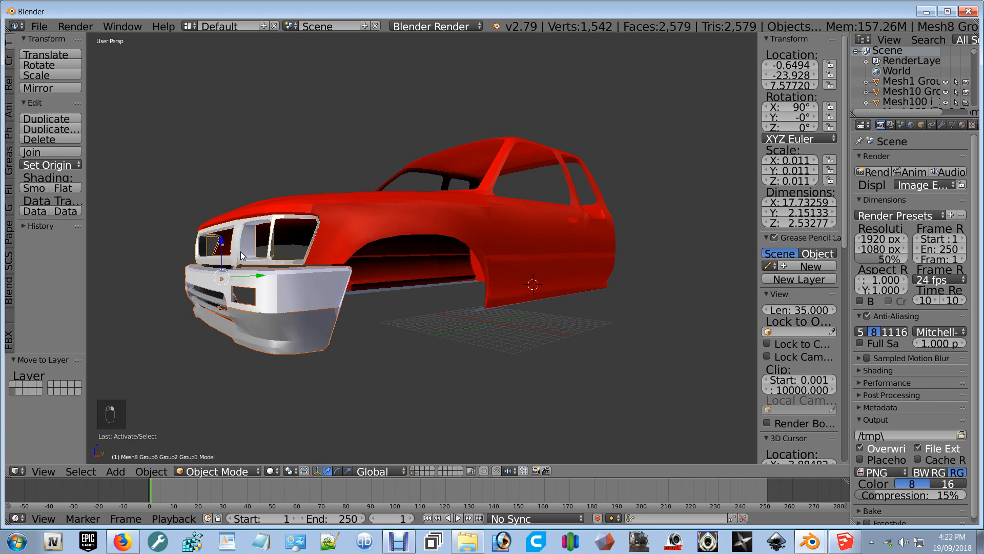
Step: Move the lower bumper, upper bumper and headlight surround together to a separate, empty layer and display only that layer
right_click_drag(291, 317, 368, 442)
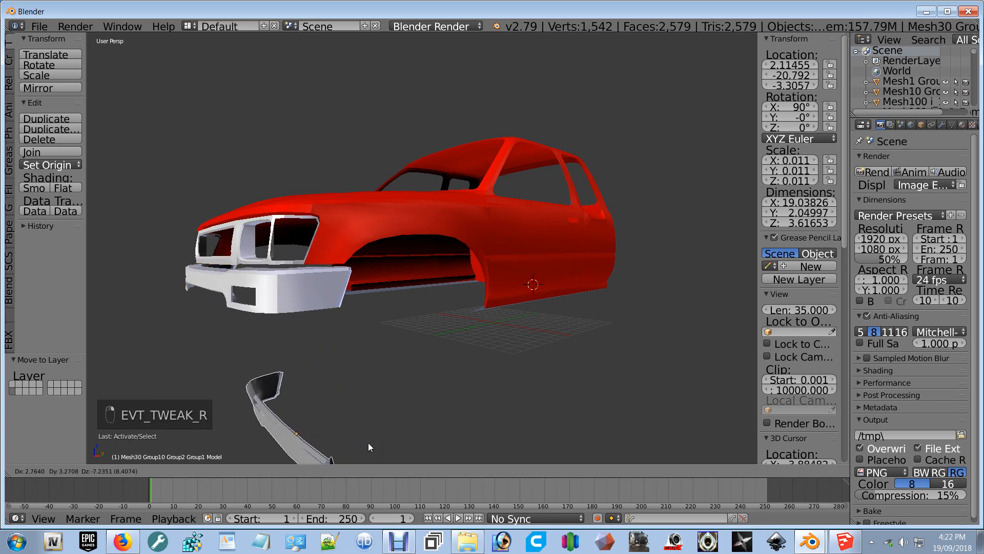
right_click(368, 442)
middle_click_drag(368, 441, 394, 386)
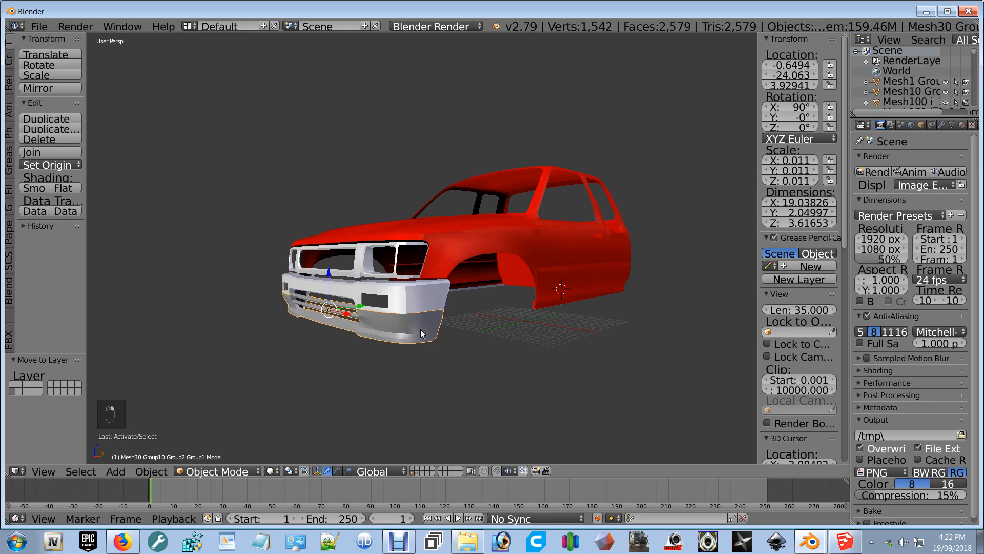
right_click(416, 310)
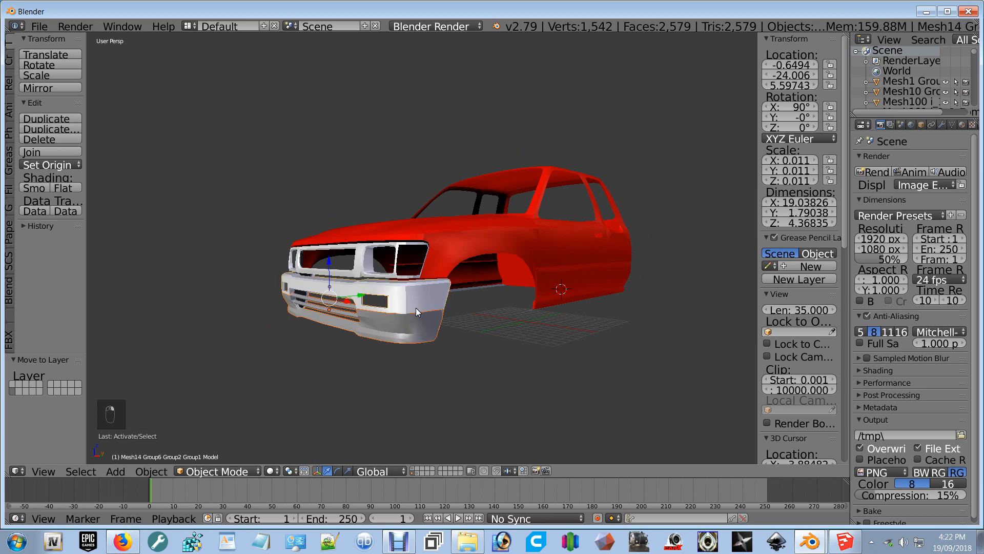
right_click(364, 268)
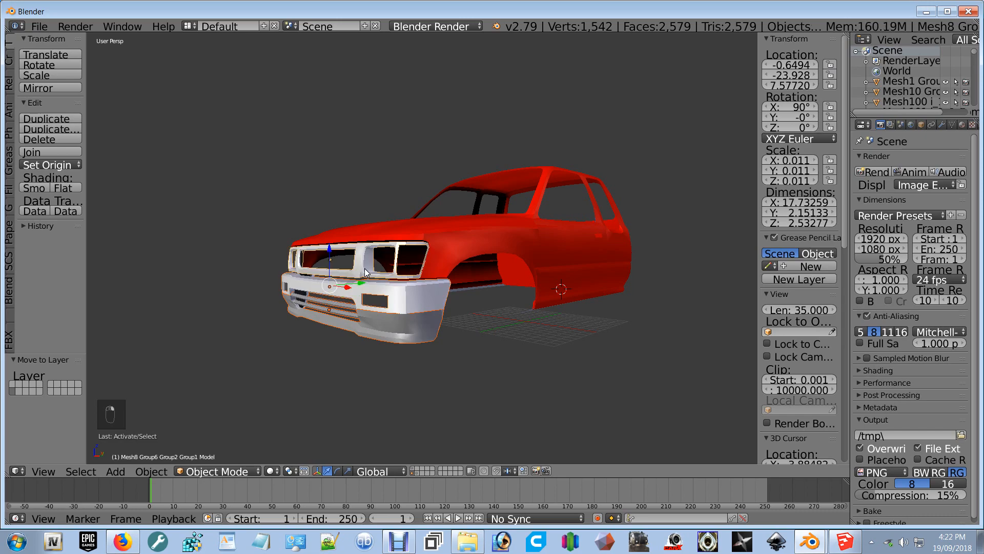
key("m")
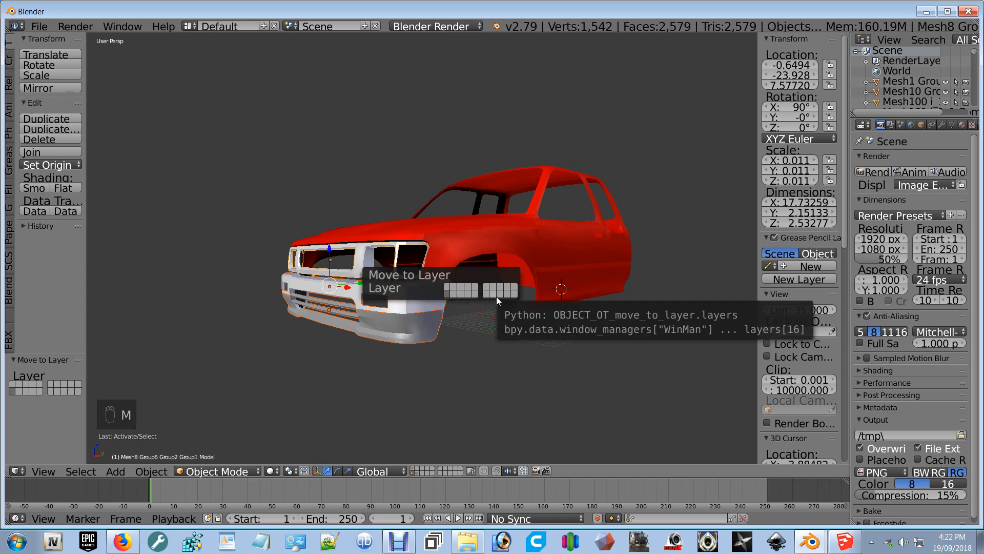
left_click(475, 298)
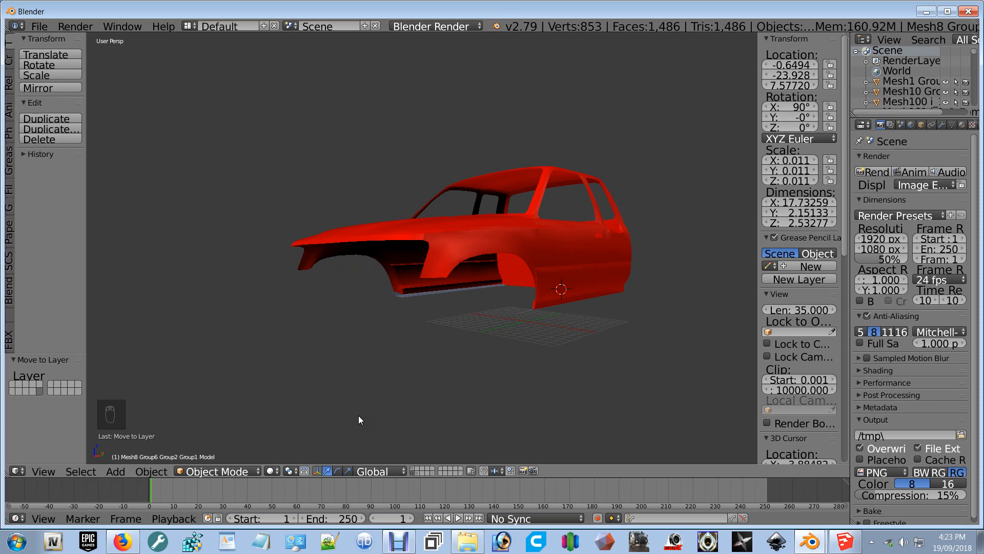
left_click(419, 467)
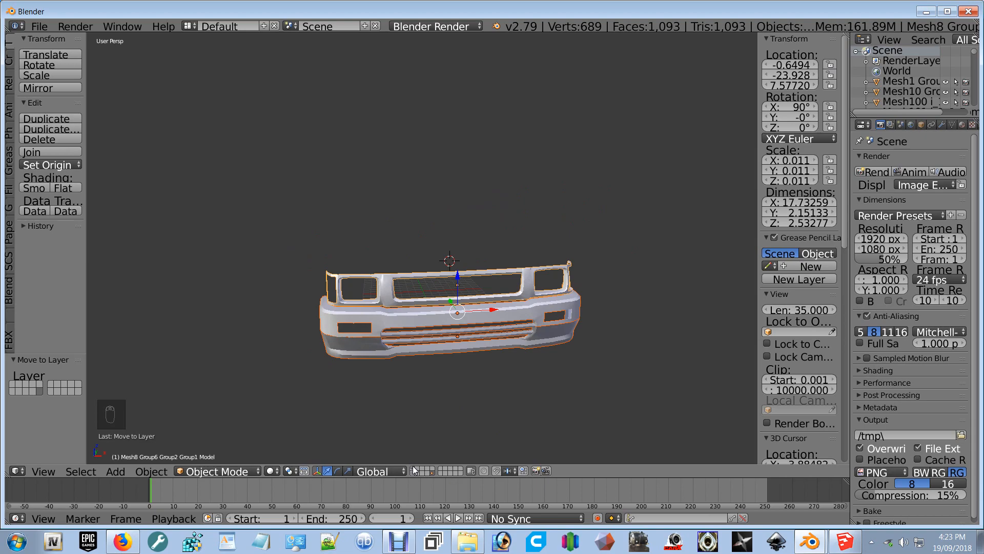
Step: Move the slatted Toyota grille insert to the front bumper parts' layer and display only that layer
left_click(414, 469, "shift")
left_click(434, 318)
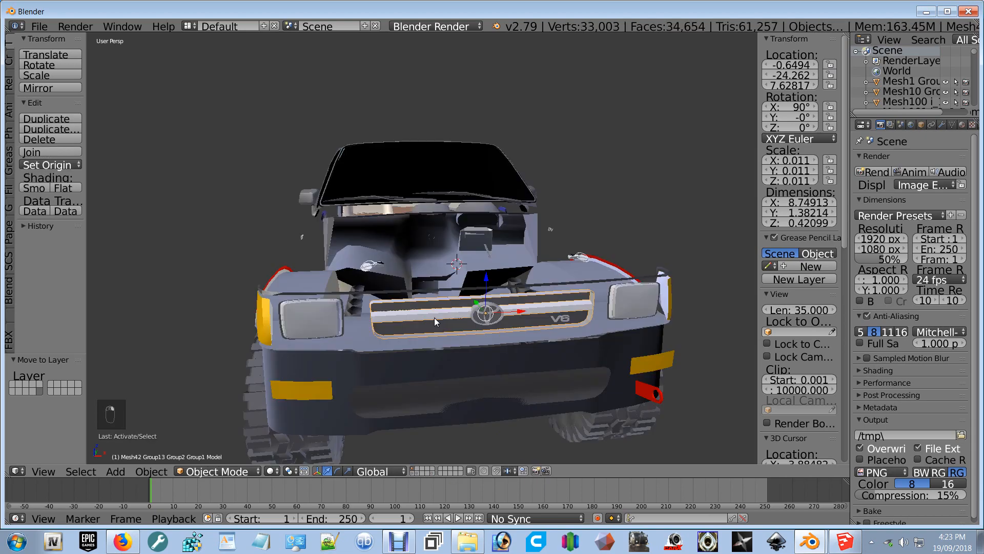
key("m")
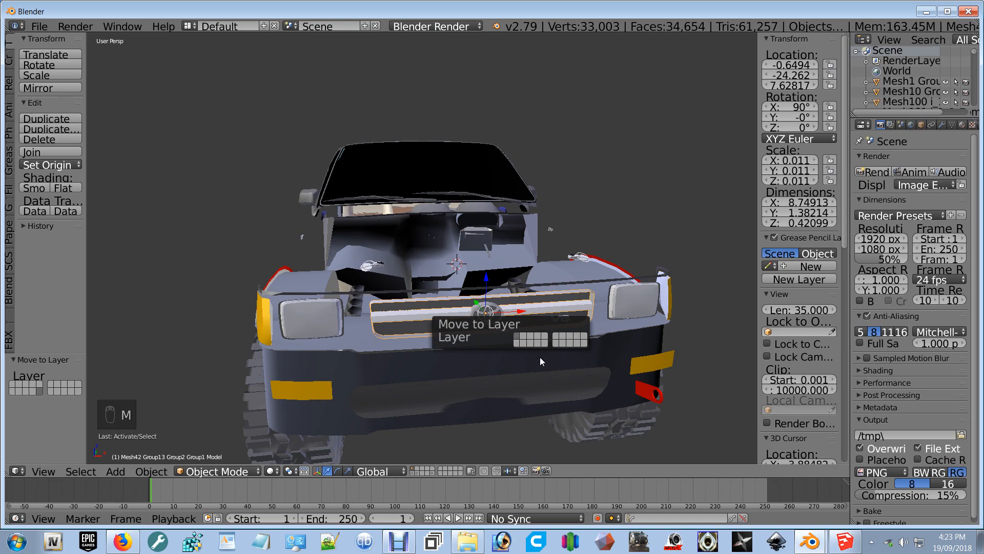
left_click(544, 343)
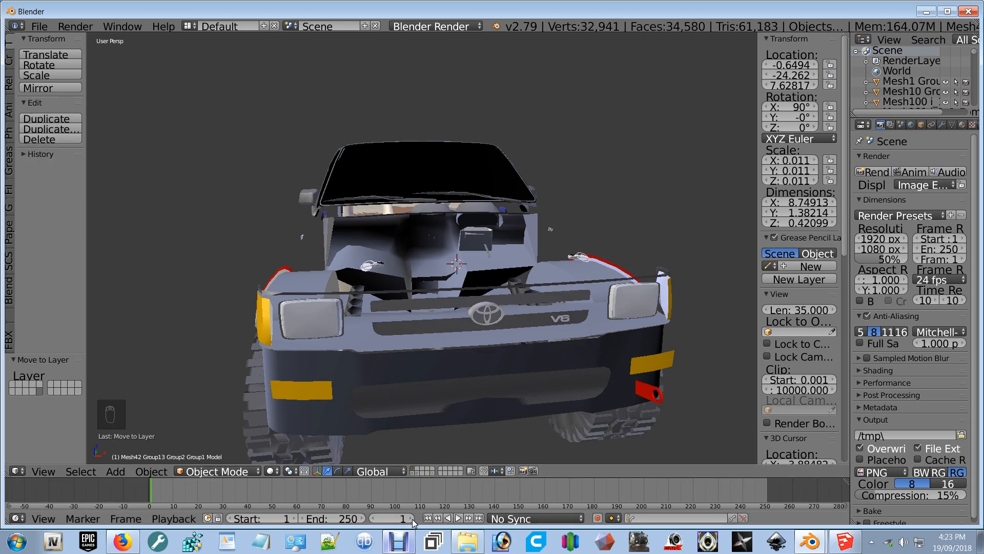
left_click(432, 474)
middle_click_drag(604, 288, 477, 275)
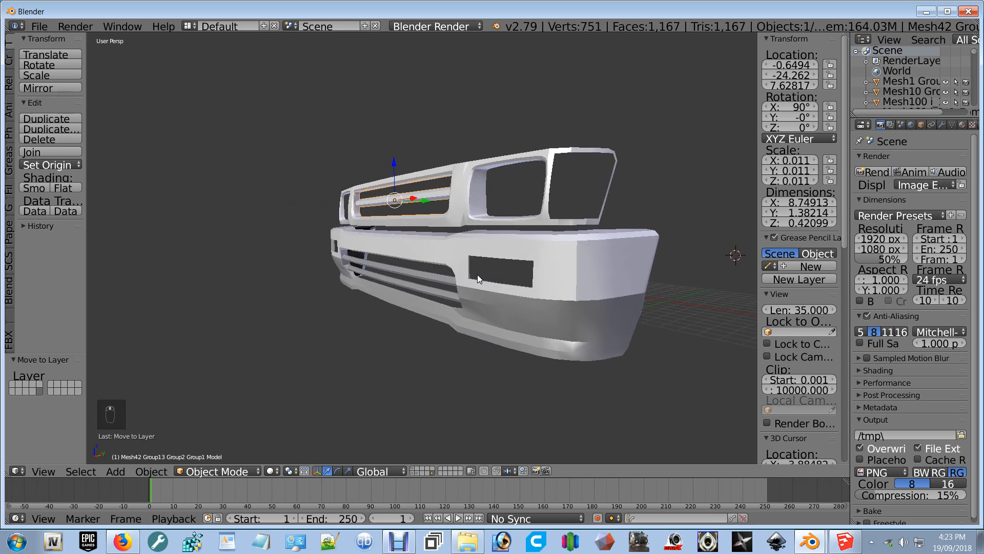
Step: Select all the bumper, headlight surround and grille parts on this layer and join them into one object
scroll(425, 293, "down", 5)
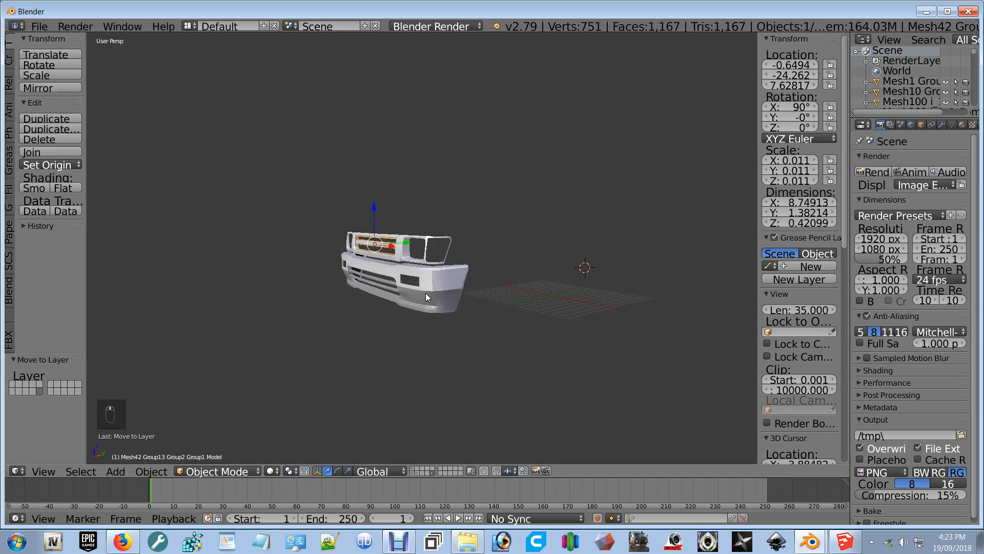
key("a")
key("a")
key("a")
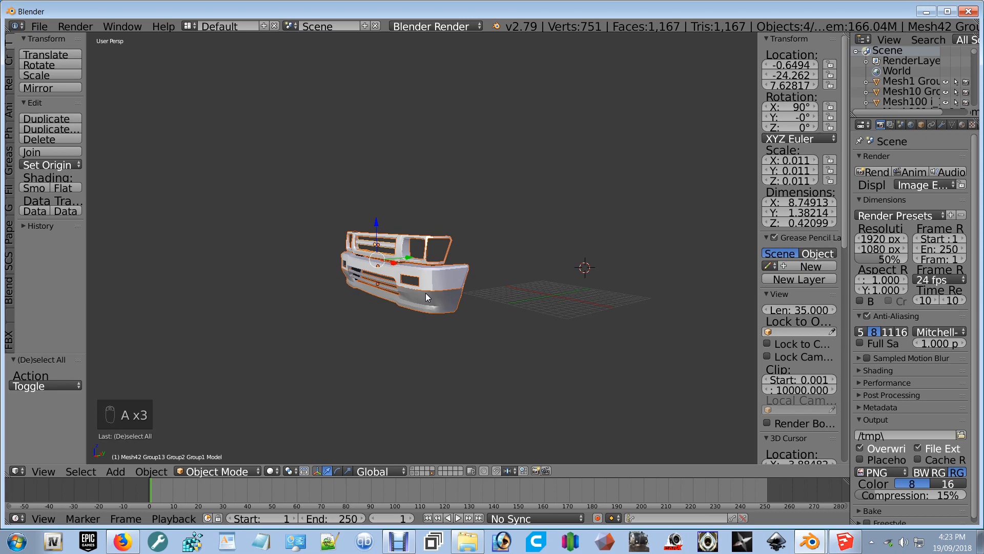
key("a")
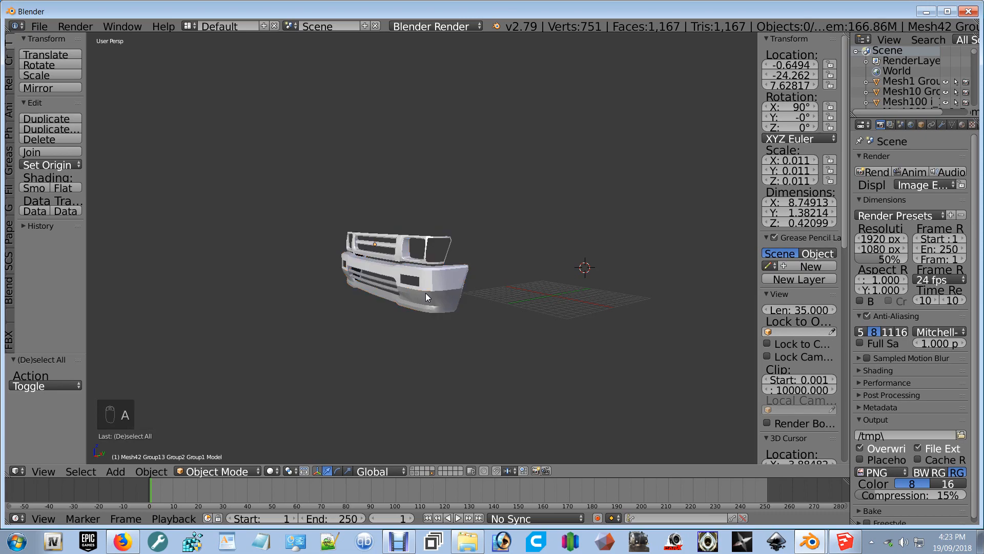
key("a")
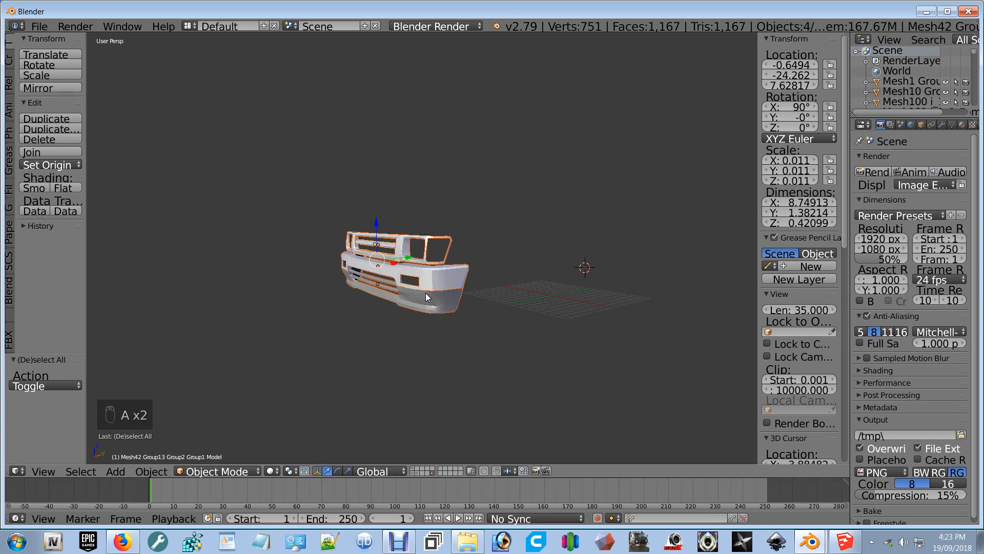
key("ctrl+j")
key("a")
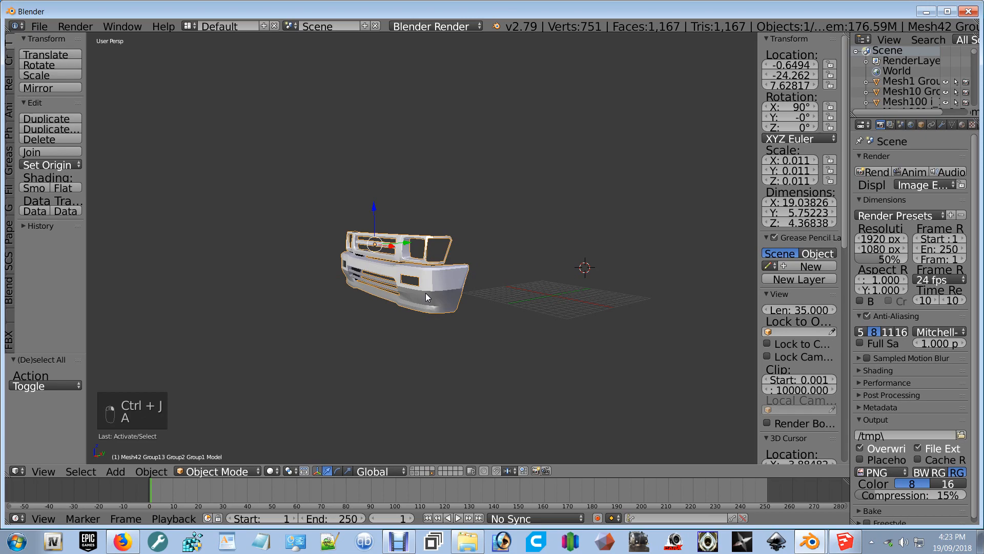
Step: Try moving the joined front end along the Y axis, and undo the move
key("g")
key("y")
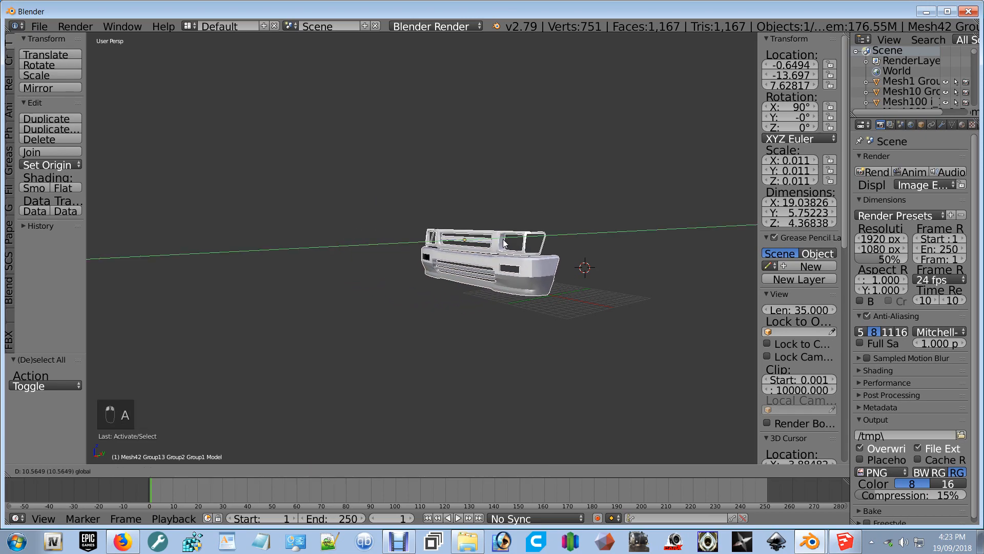
left_click(443, 264)
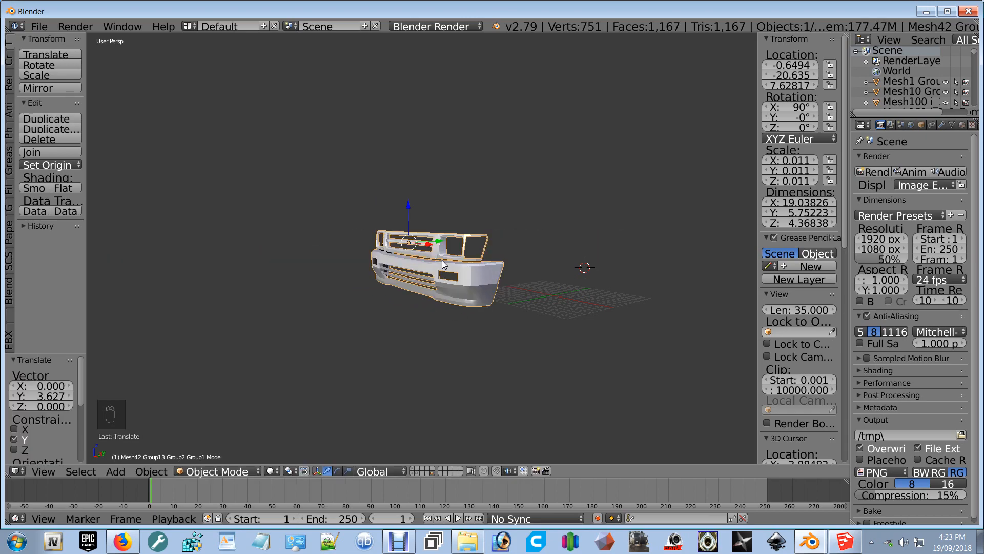
key("ctrl+z")
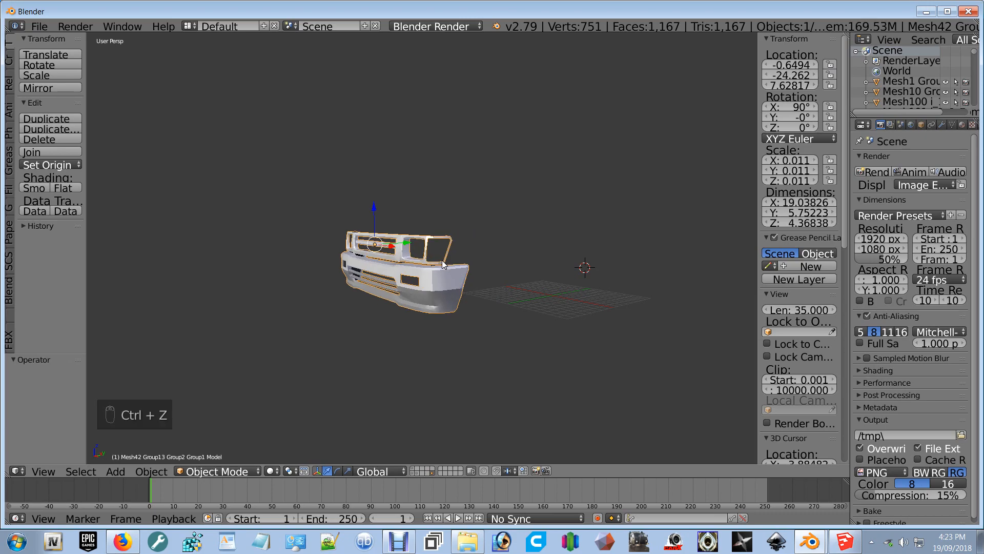
Step: Remove the material slots from the joined front-end object
left_click(962, 125)
left_click(962, 169)
left_click(963, 169)
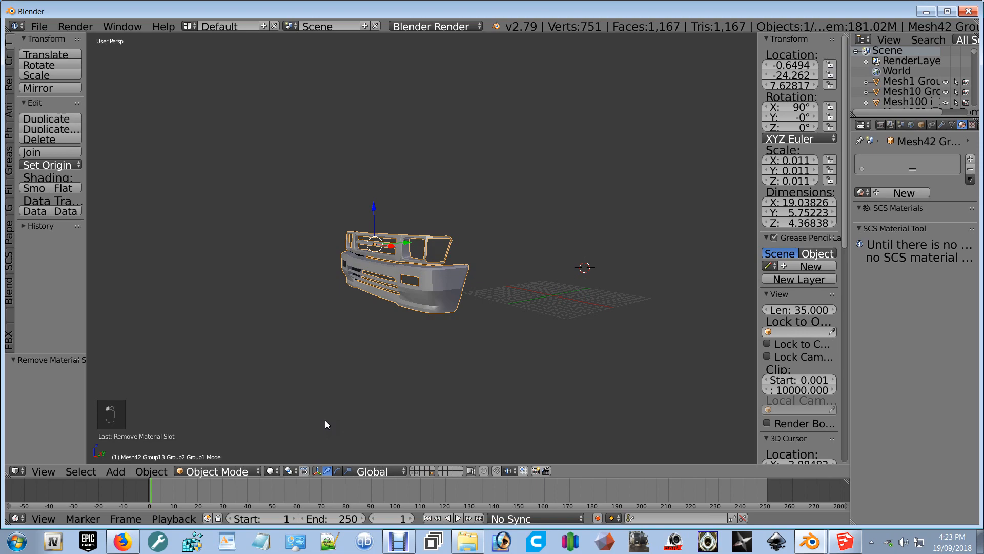
Step: Display the red bed's layer together with the red cab body's layer
key("grave")
key("grave")
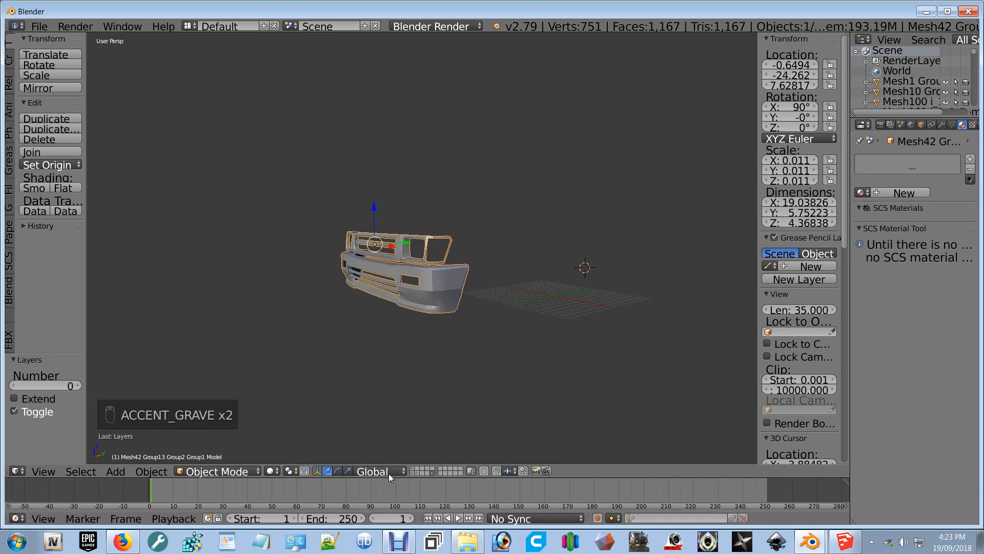
left_click(425, 468)
middle_click_drag(632, 358, 628, 361)
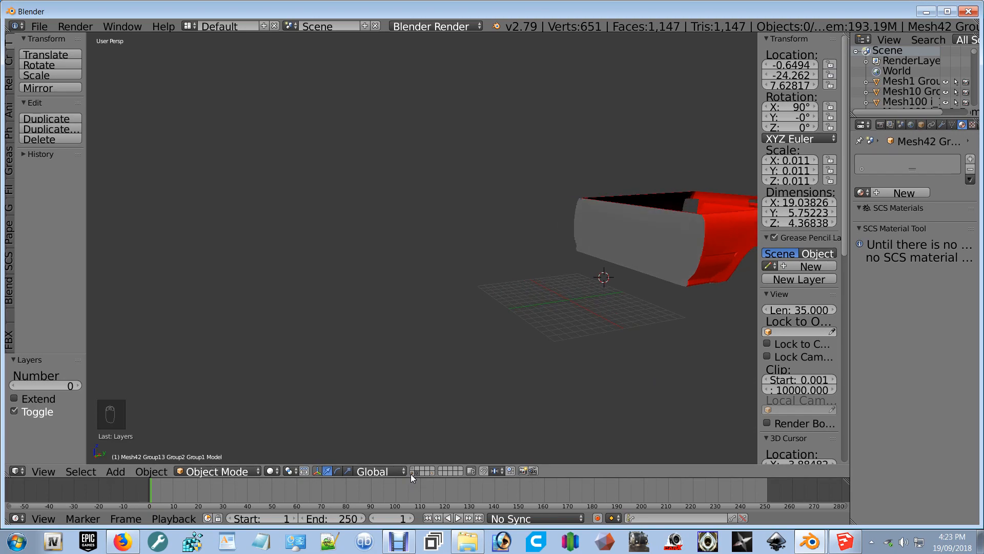
left_click(410, 473)
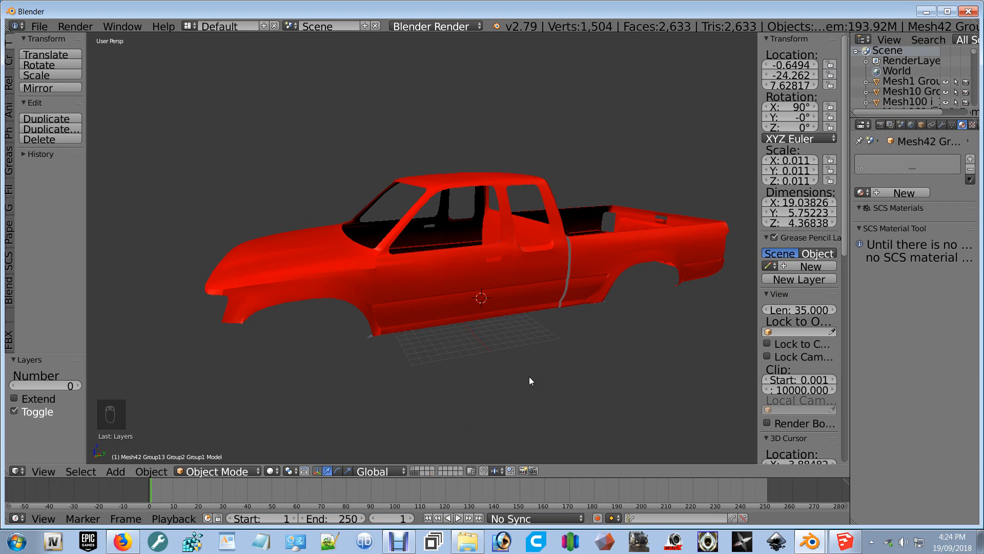
middle_click_drag(529, 377, 533, 397)
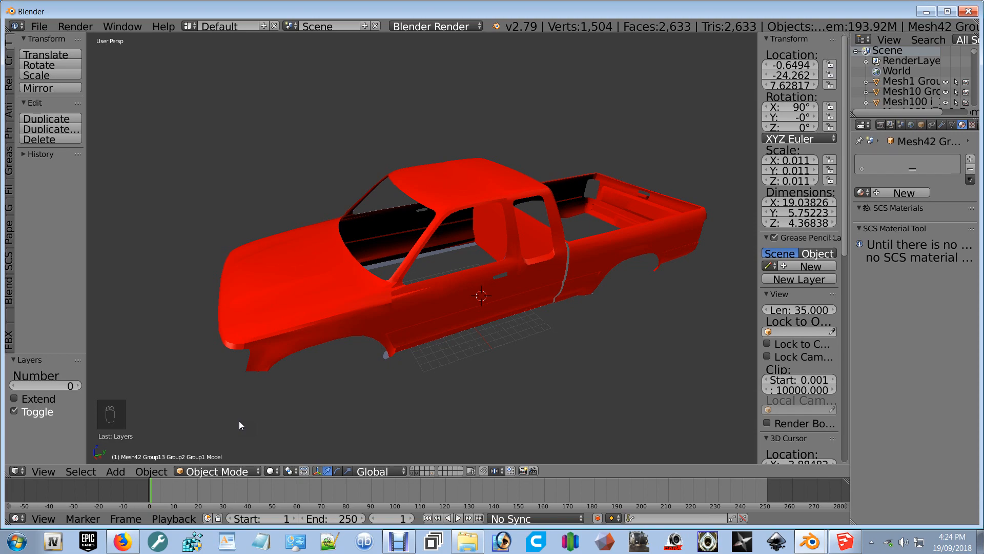
Step: Select the cab body, try raising it about 0.63 along the Z axis, and undo the move
right_click(466, 355)
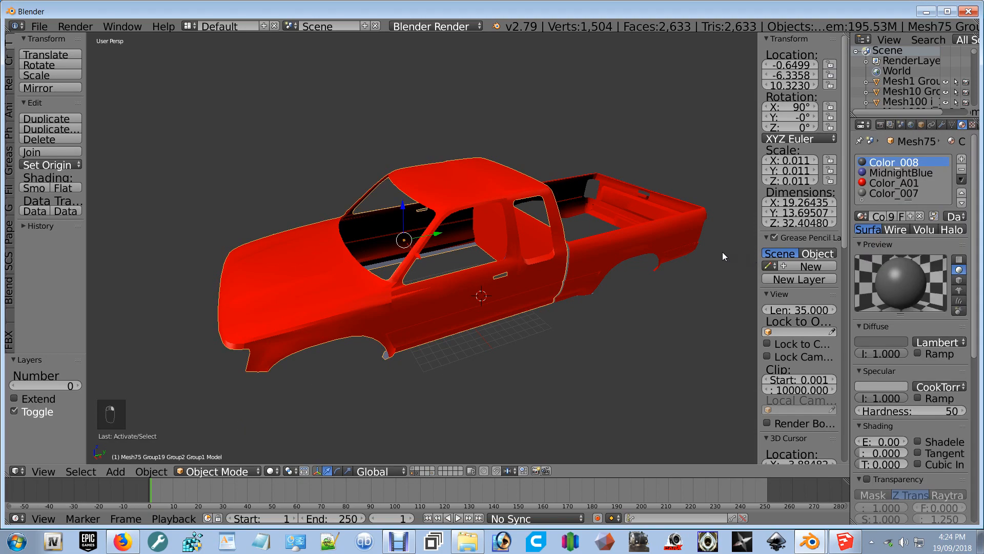
right_click(646, 250)
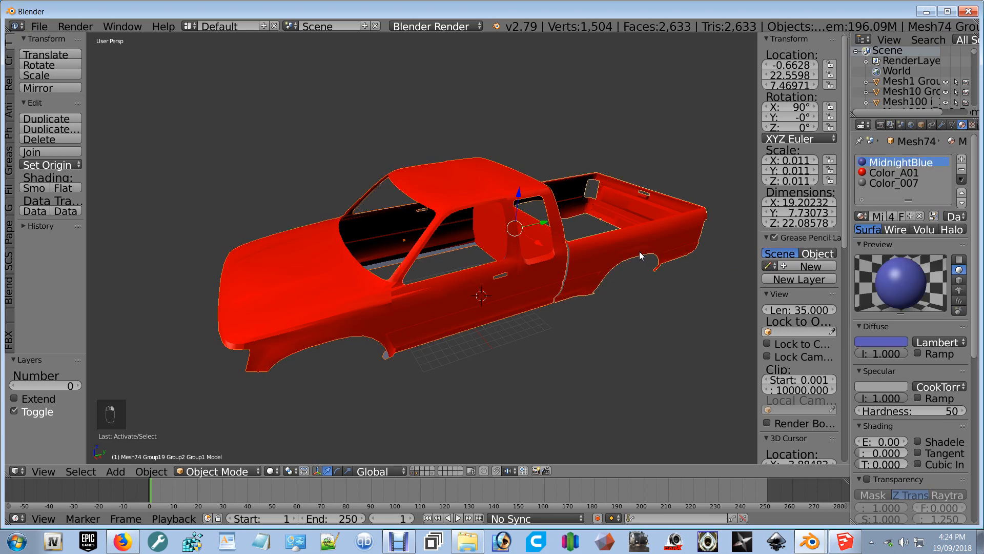
right_click(639, 251)
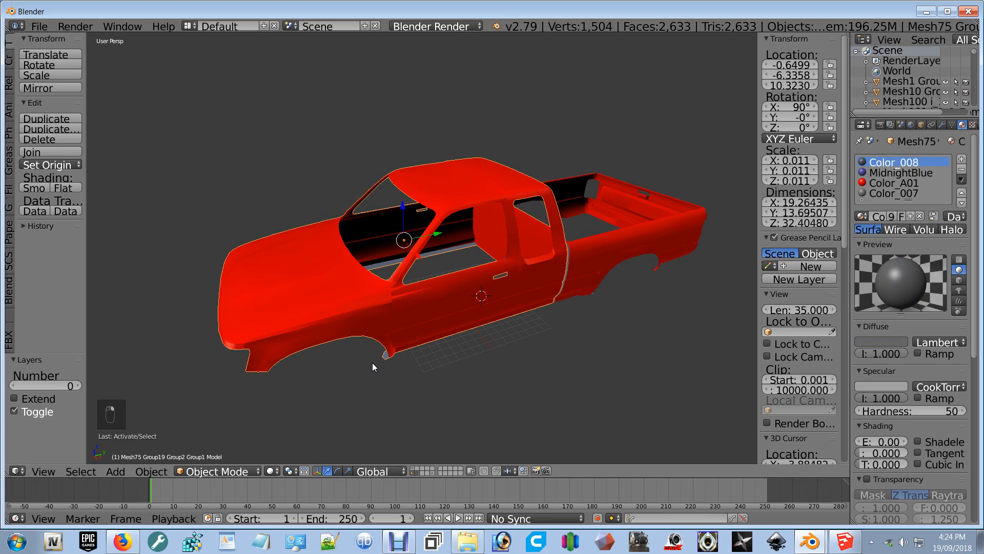
middle_click_drag(372, 361, 389, 287)
key("g")
key("z")
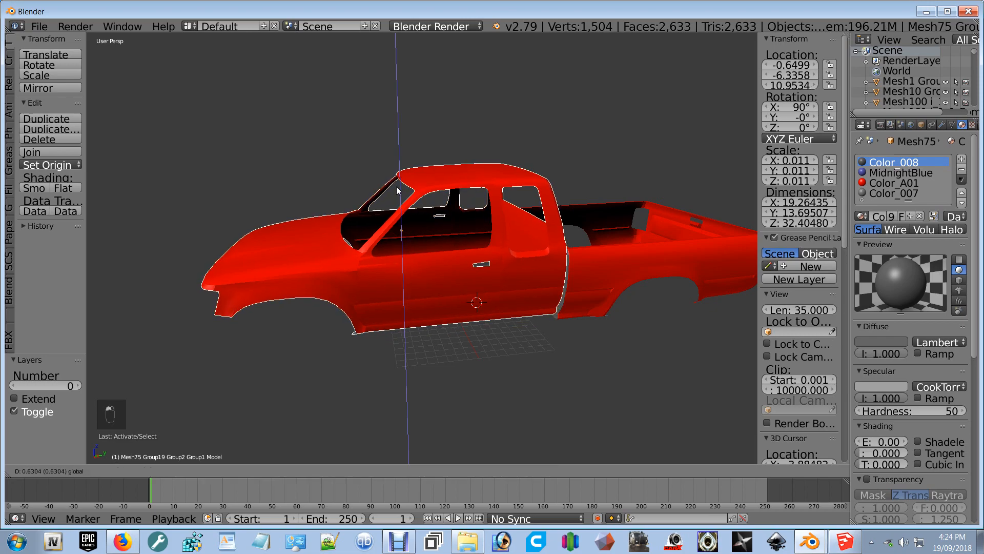
left_click(396, 186)
key("ctrl+z")
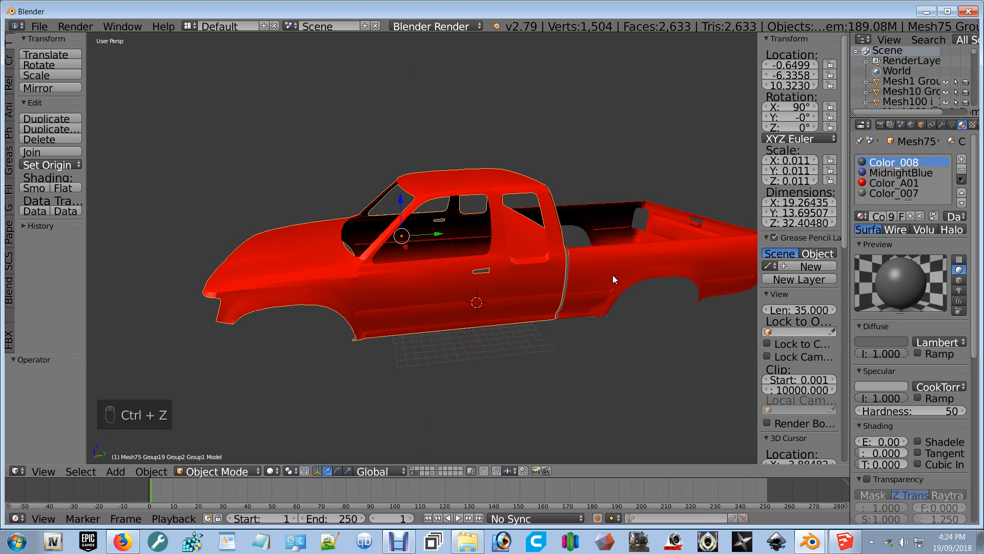
Step: Select the bed together with the cab body, try lowering both about 3.46 along Z, and undo the move
right_click(573, 241)
key("g")
key("z")
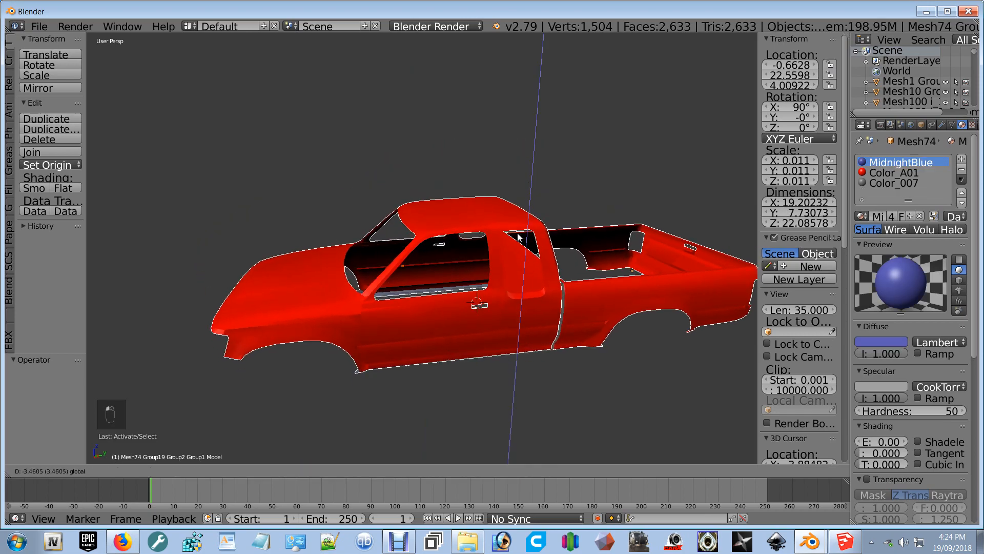
left_click(518, 237)
key("ctrl+z")
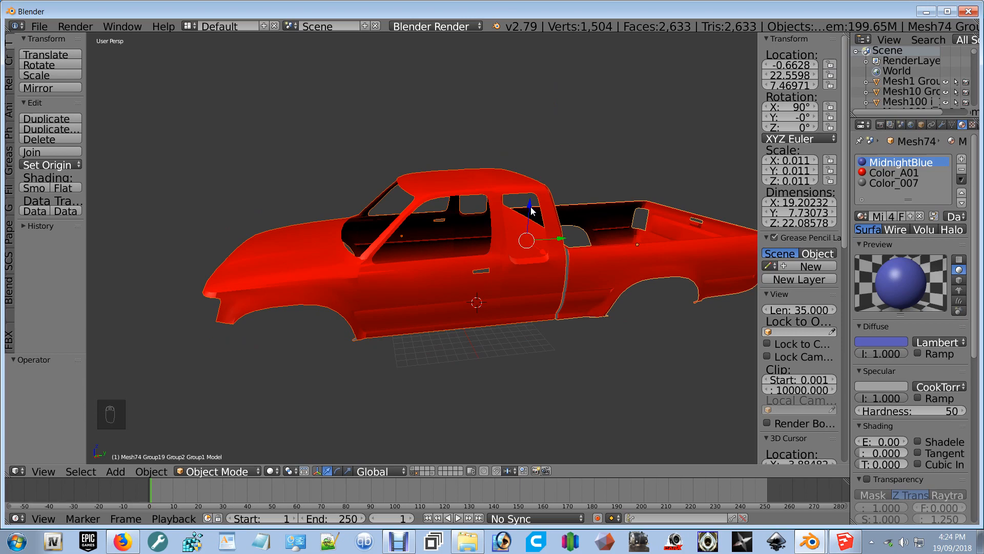
Step: Copy the selected cab body and bed and paste them into the empty scene of a second Blender window
key("ctrl+c")
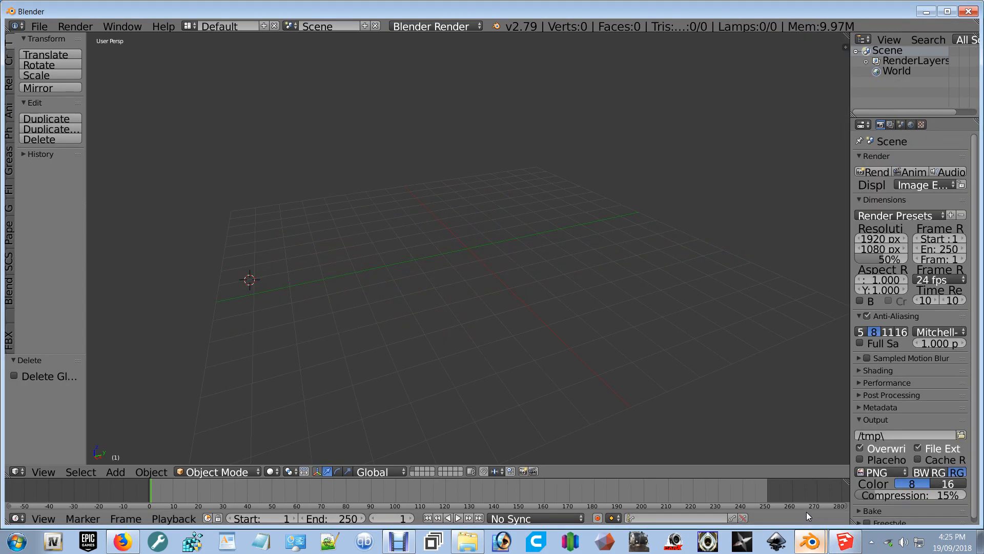
scroll(480, 397, "down", 5)
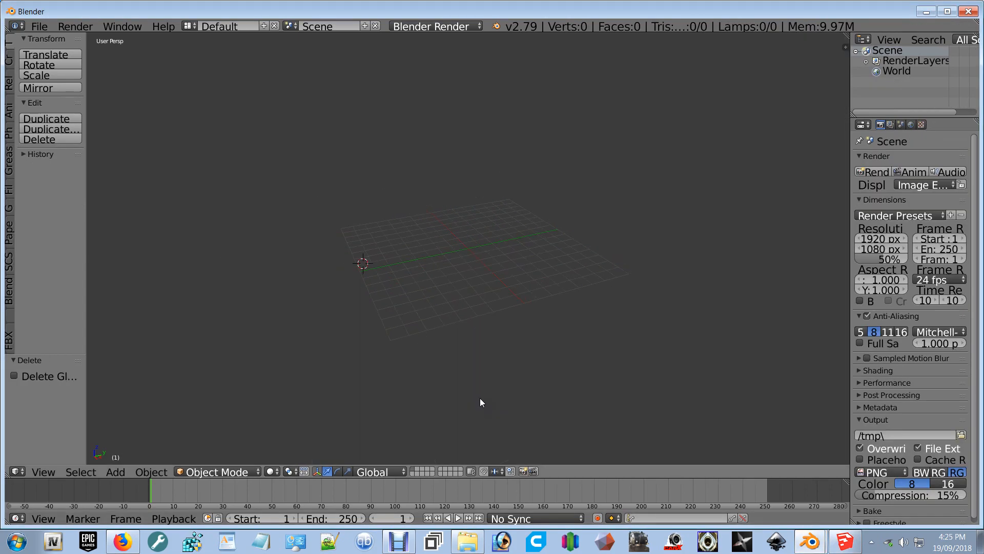
scroll(481, 386, "down", 3)
key("ctrl+v")
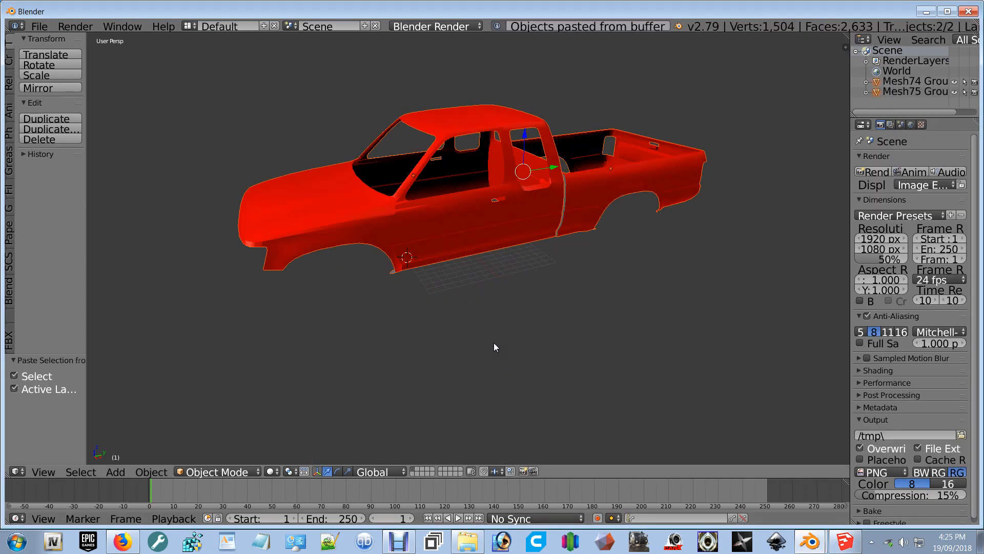
Step: Select the pasted bed and delete it, keeping only the cab body in the scene
right_click(596, 218)
middle_click_drag(595, 218, 550, 234)
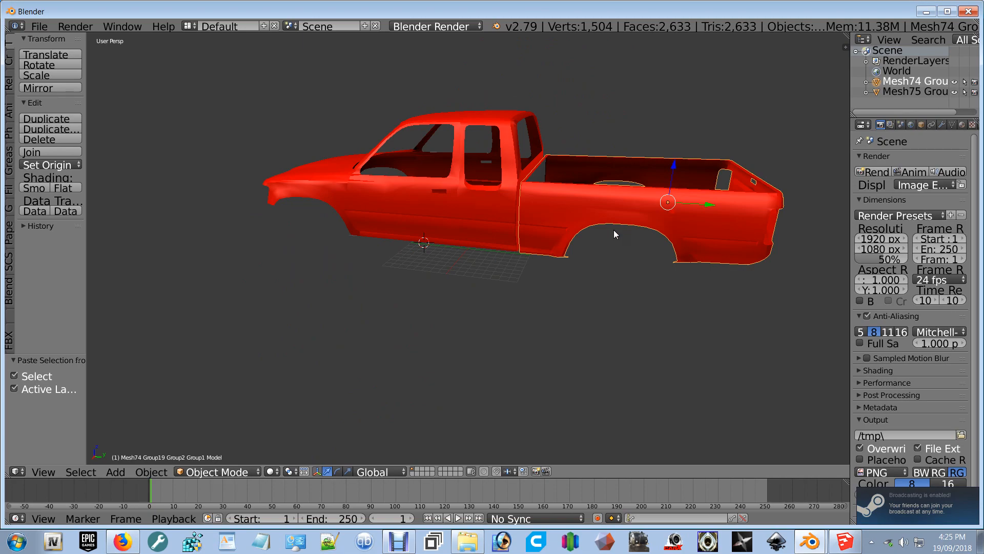
middle_click_drag(615, 232, 587, 207)
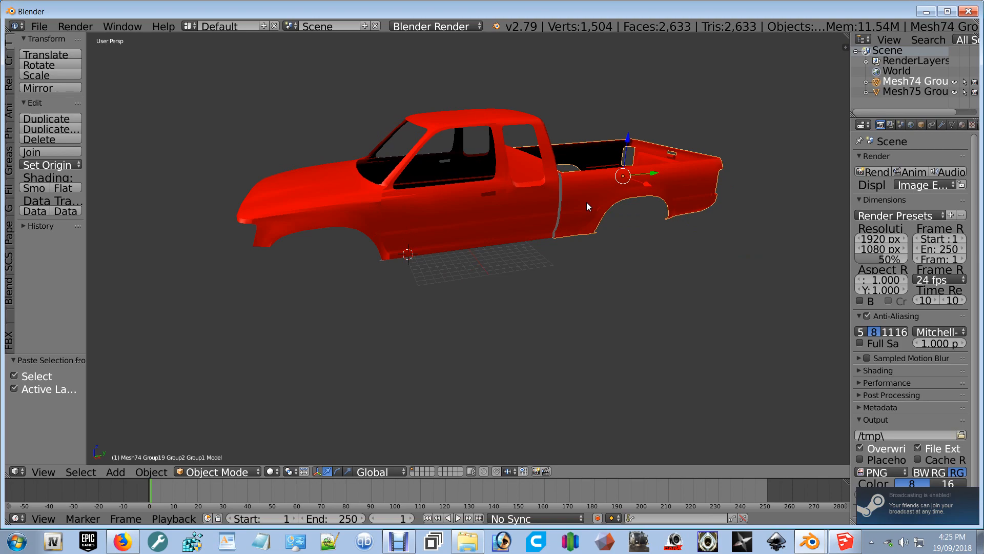
right_click(454, 180)
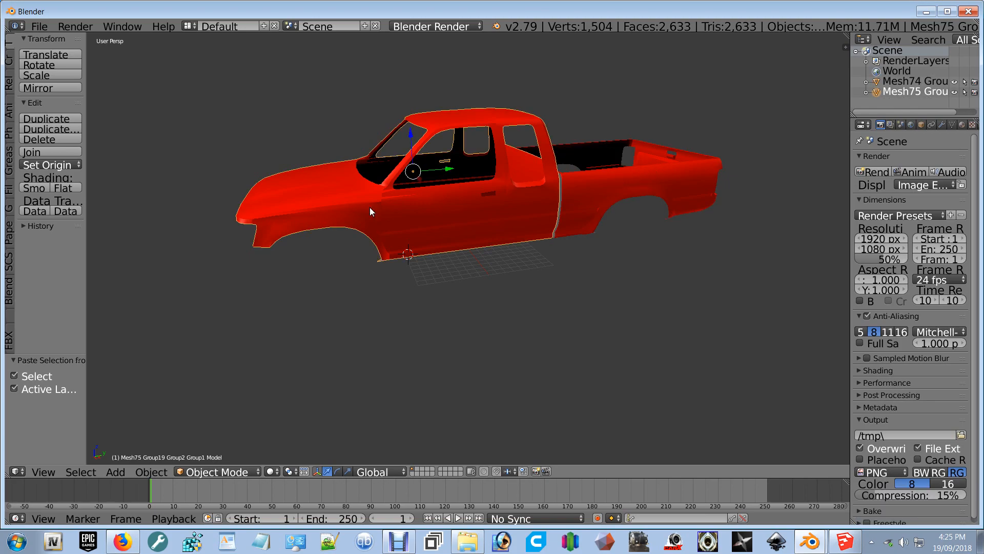
right_click(591, 204)
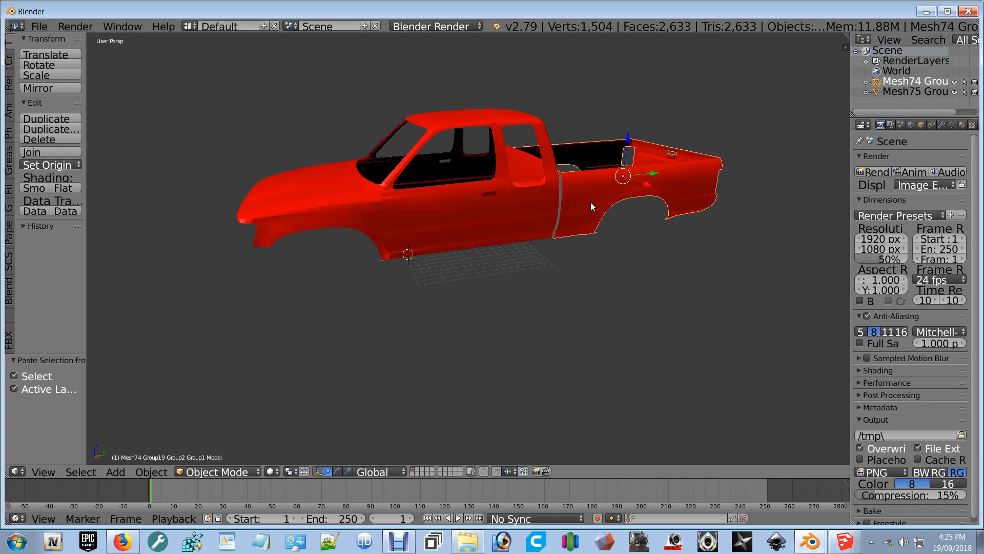
key("x")
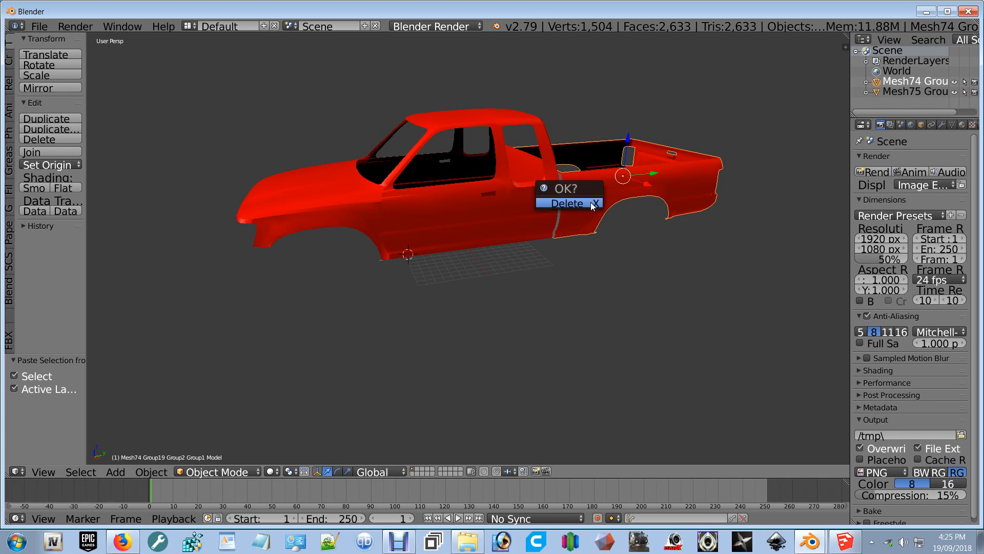
left_click(592, 204)
left_click(408, 204)
right_click(417, 203)
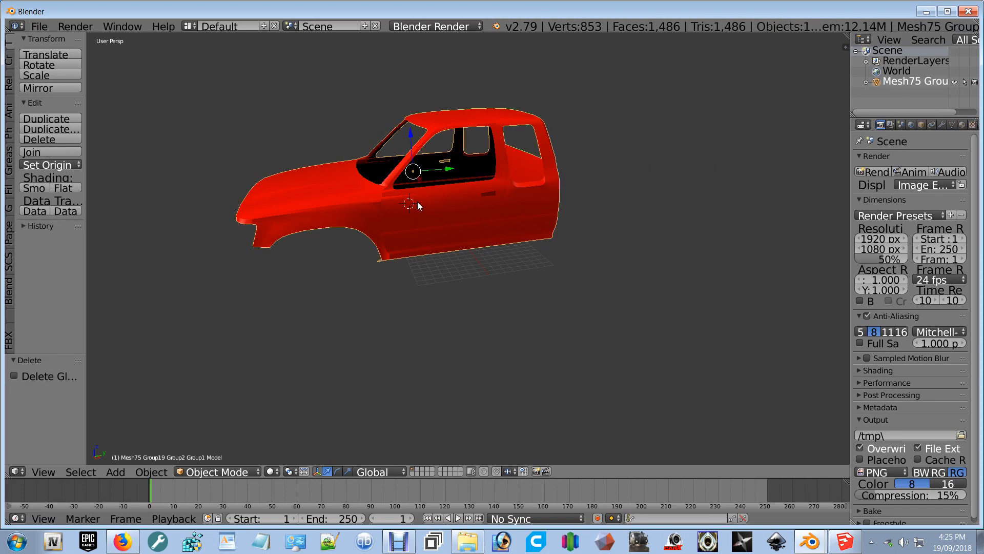
left_click(40, 27)
mouse_move(78, 234)
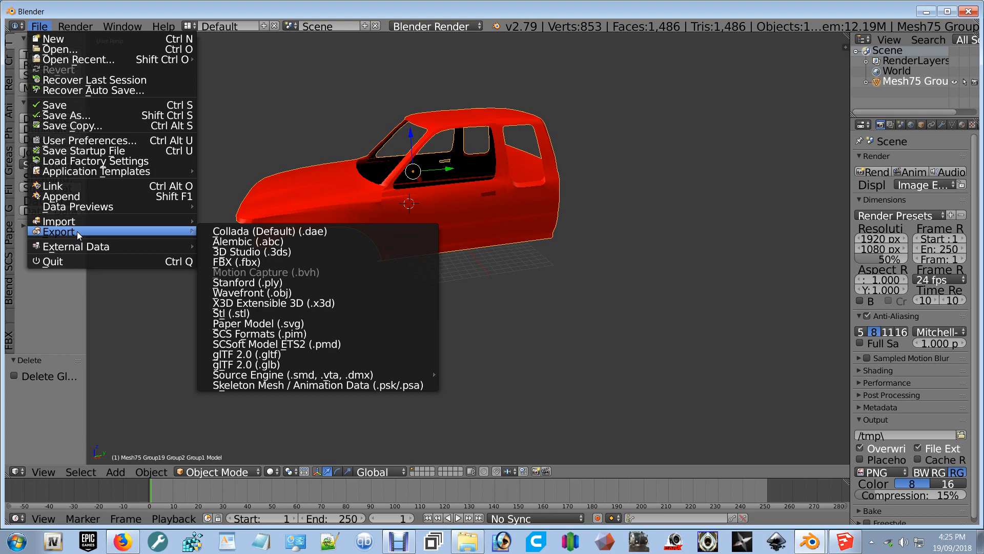
left_click(251, 314)
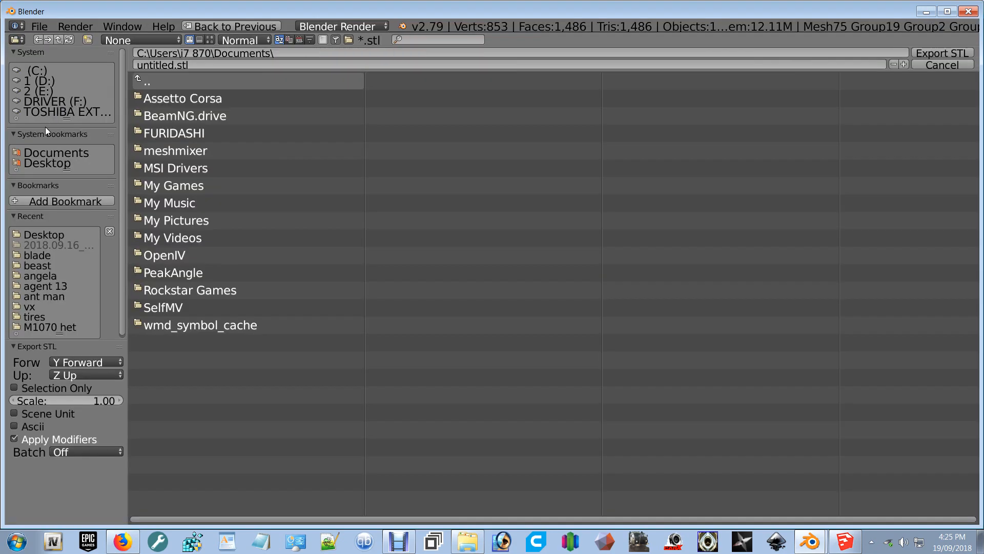
left_click(44, 235)
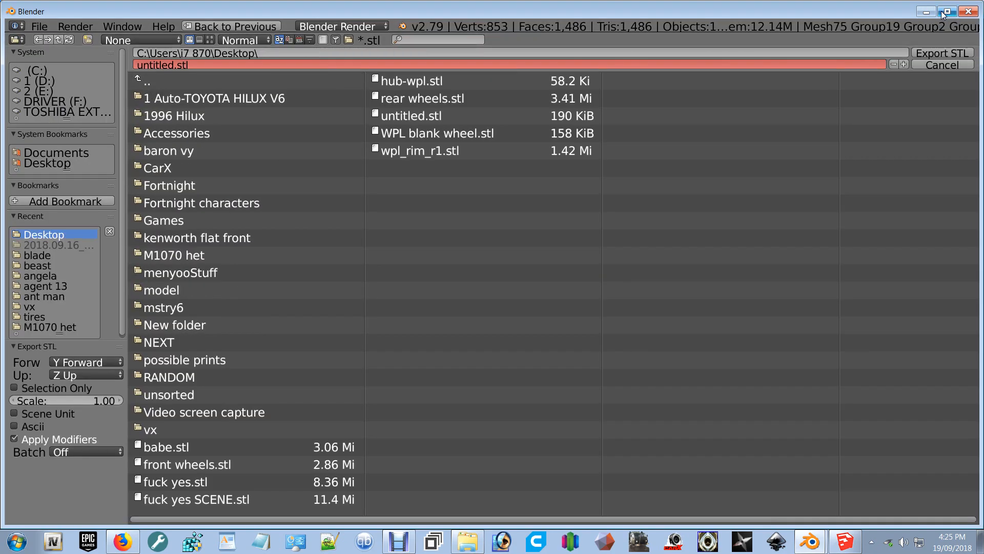
Step: Minimise the Blender, browser and SketchUp windows and close the Downloads folder to clear the desktop
left_click(926, 13)
left_click(926, 12)
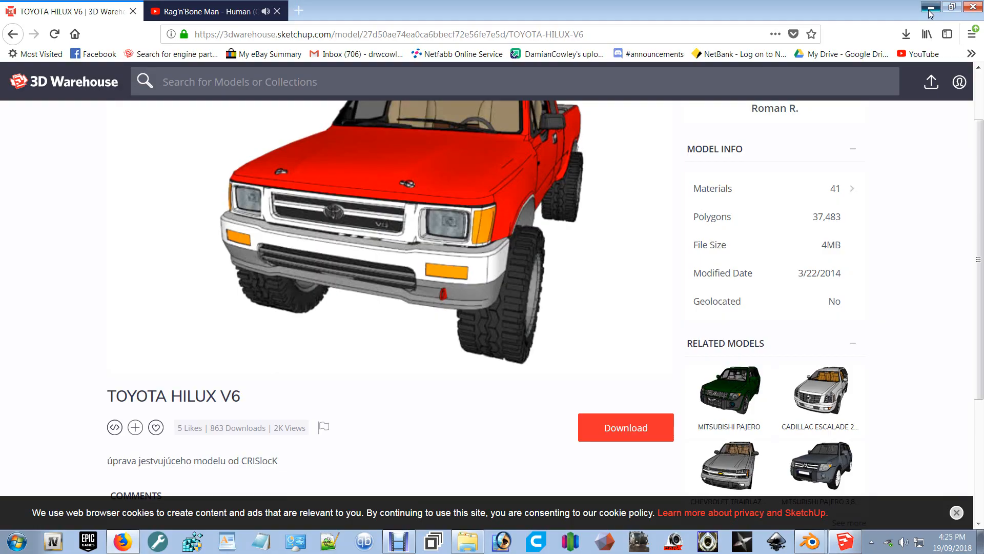
left_click(929, 10)
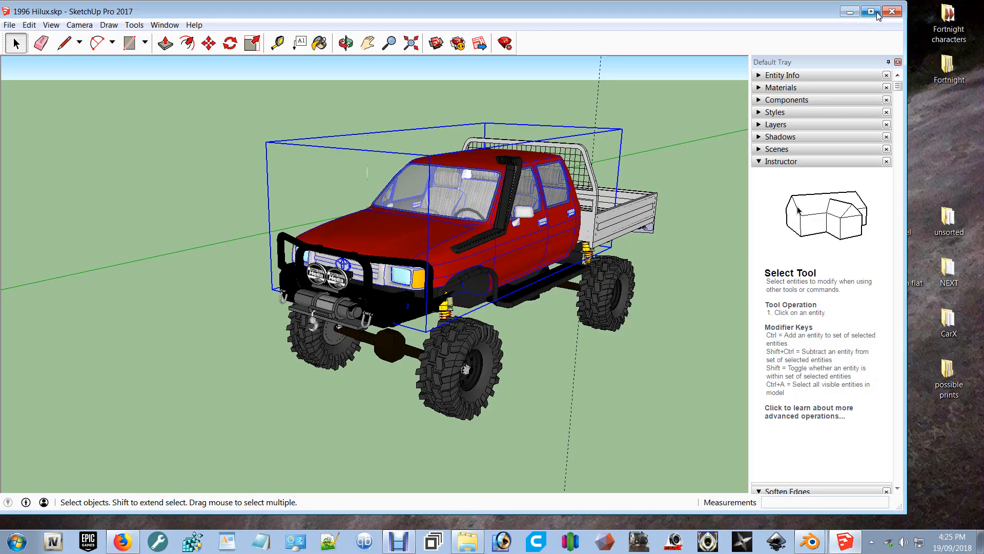
left_click(849, 12)
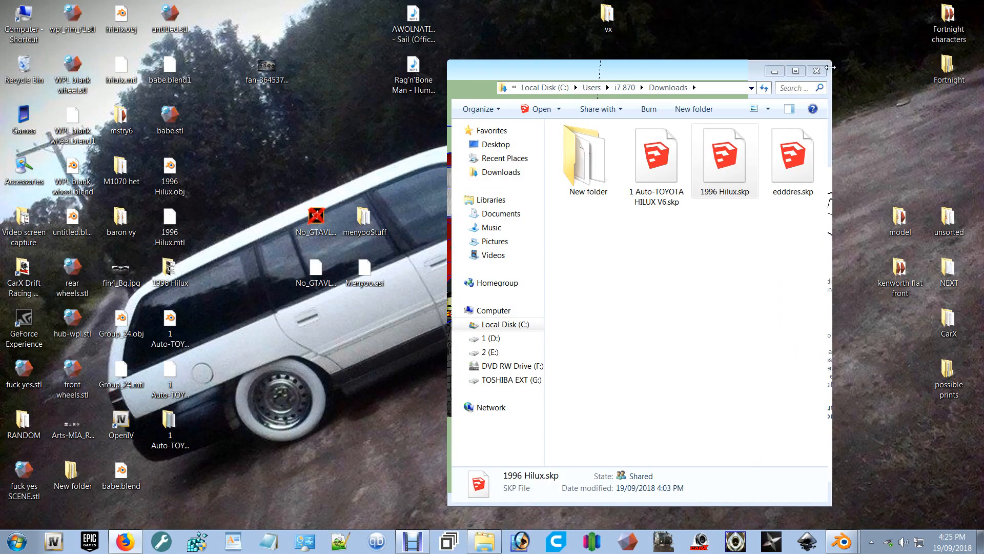
left_click(816, 70)
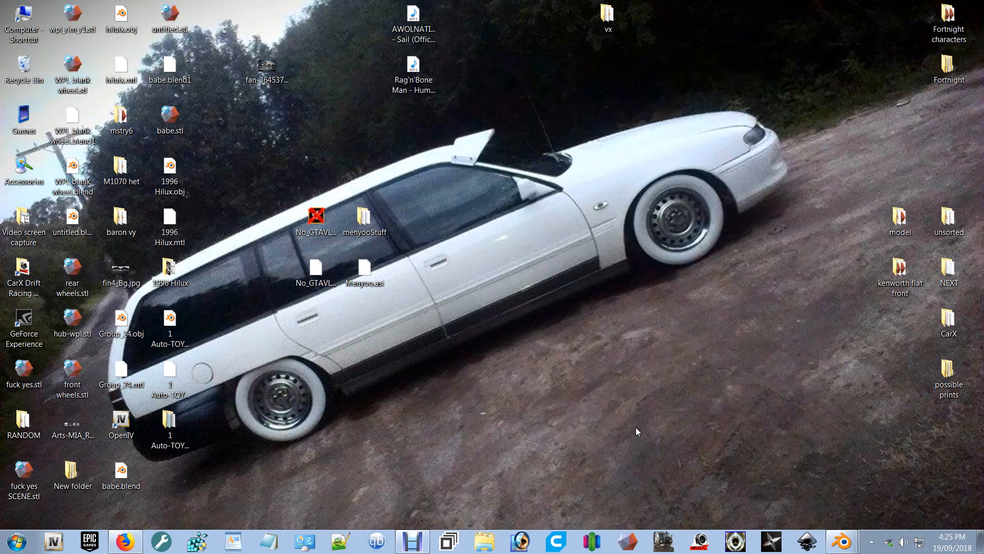
Step: Create a new folder on the desktop and name it Hiluc 1996
right_click(527, 232)
left_click(702, 341)
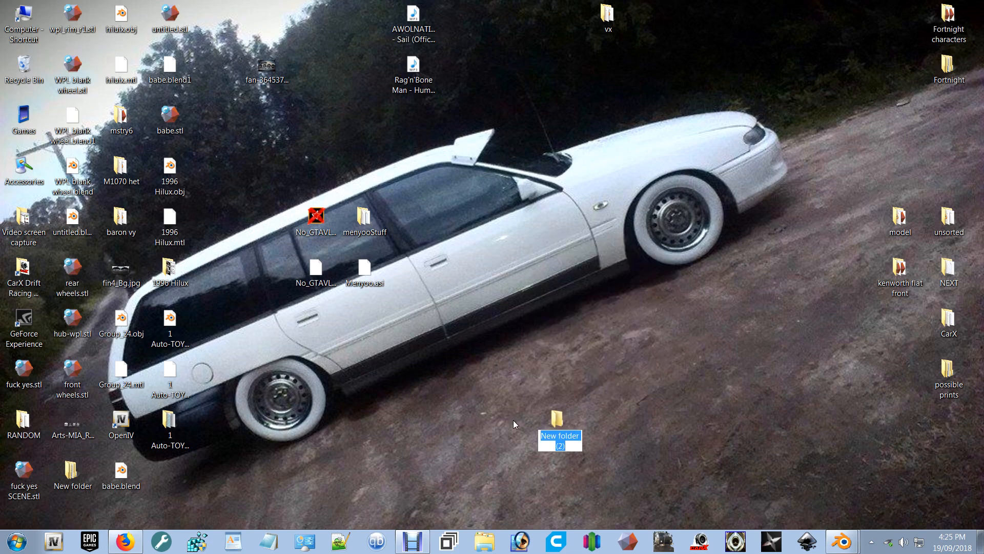
type("HI")
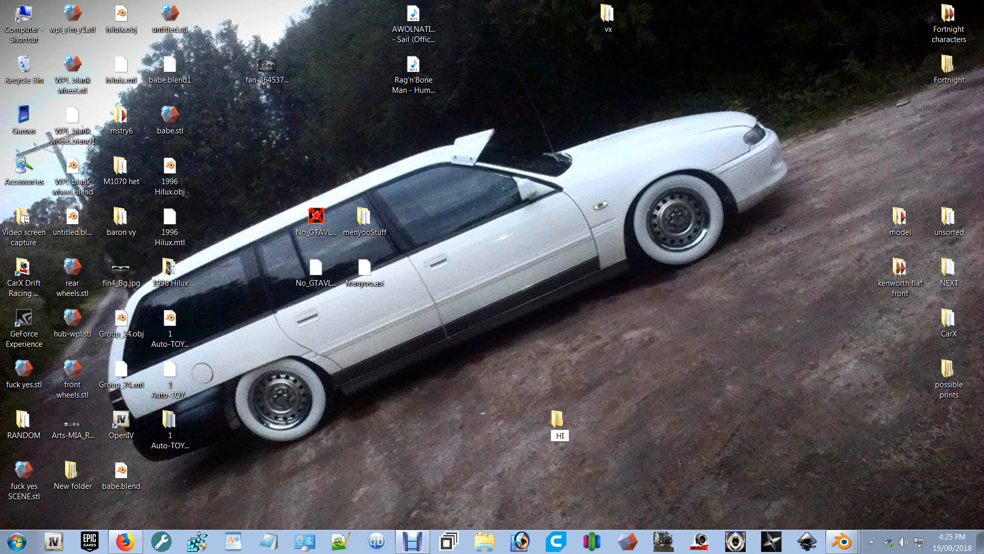
type("luc 1996")
key("Return")
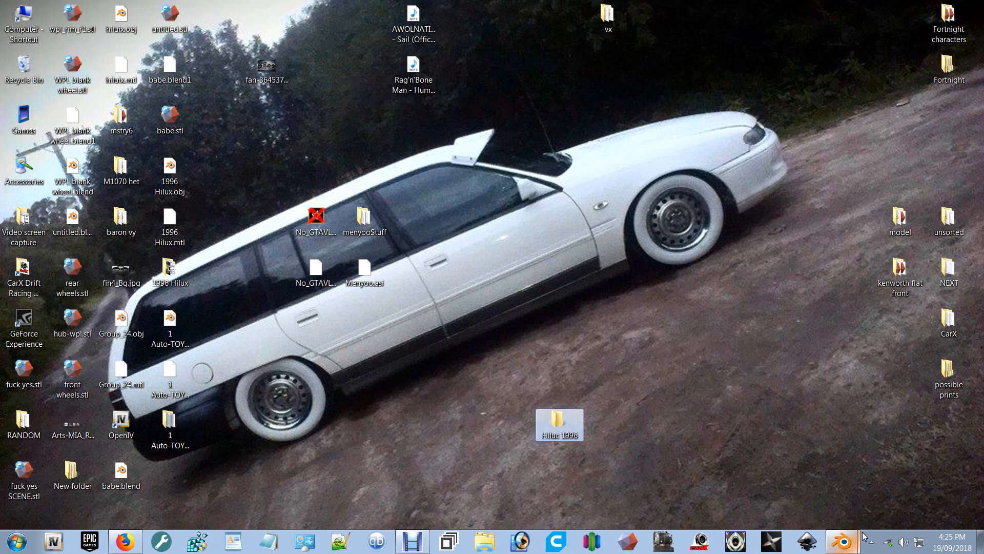
Step: Switch back to Blender, cancel the open STL export, restart it and choose the Desktop's Hiluc 1996 folder as destination
left_click(843, 543)
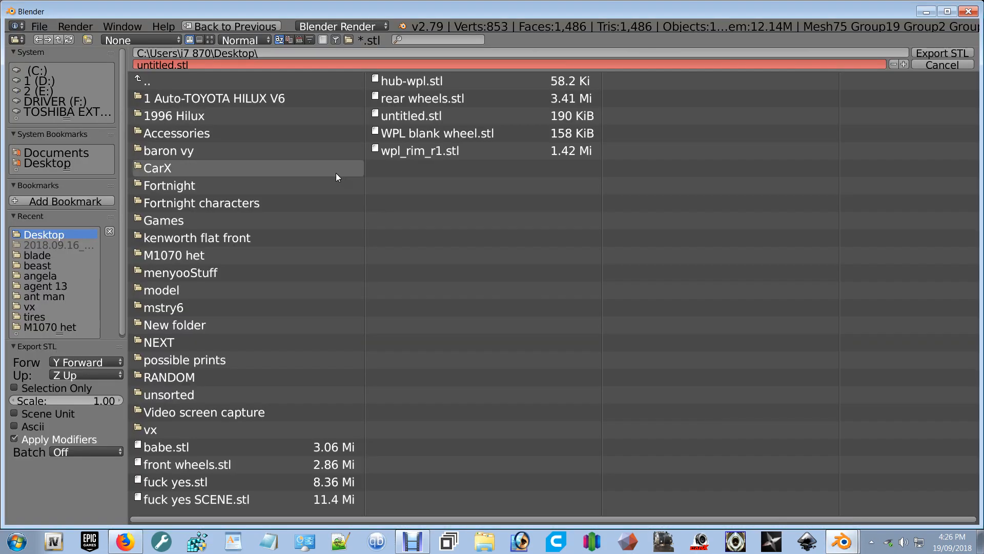
left_click(942, 66)
left_click(39, 26)
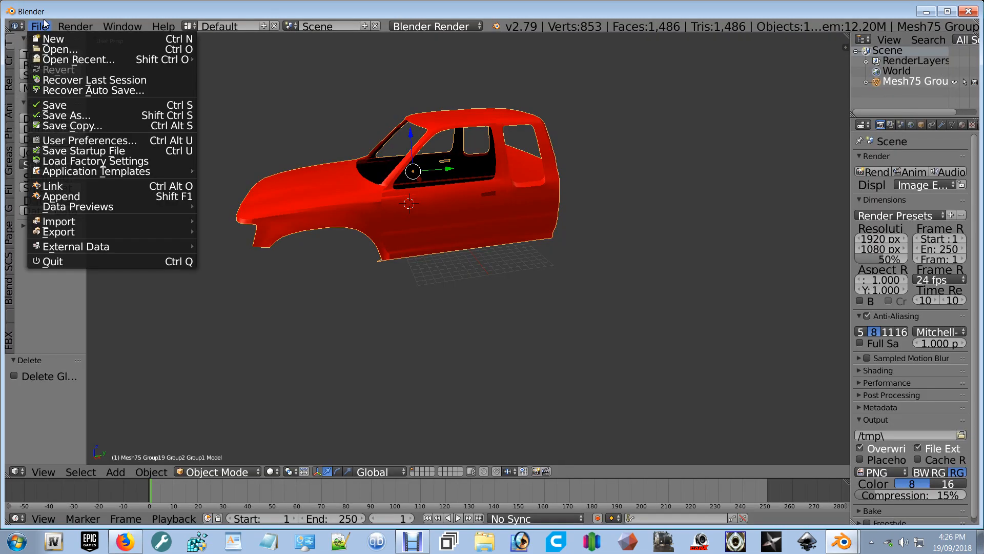
mouse_move(89, 237)
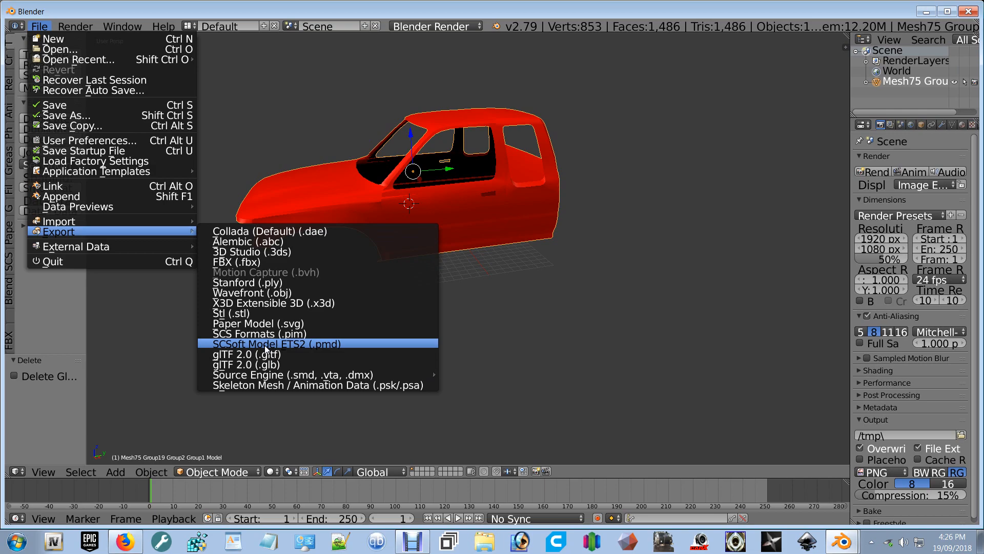
left_click(255, 315)
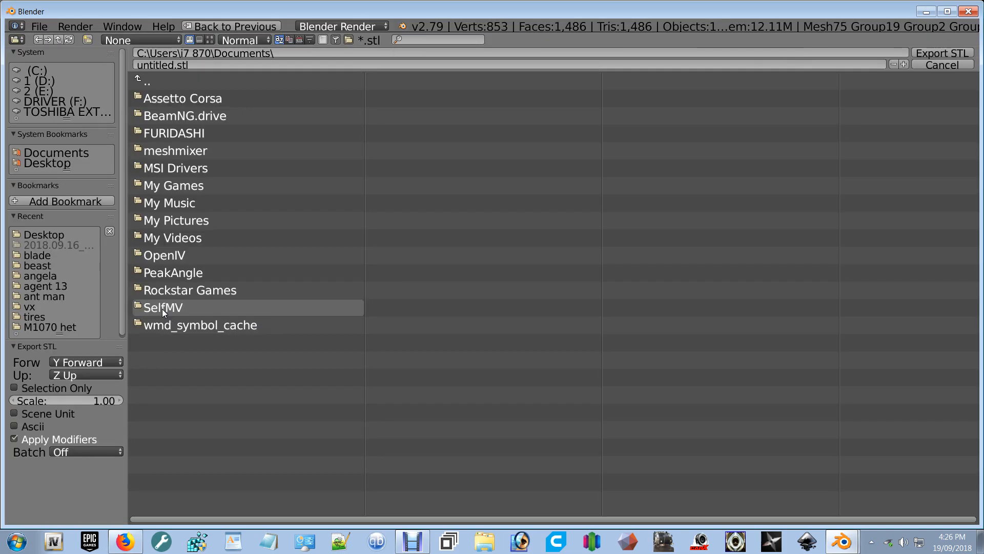
left_click(51, 161)
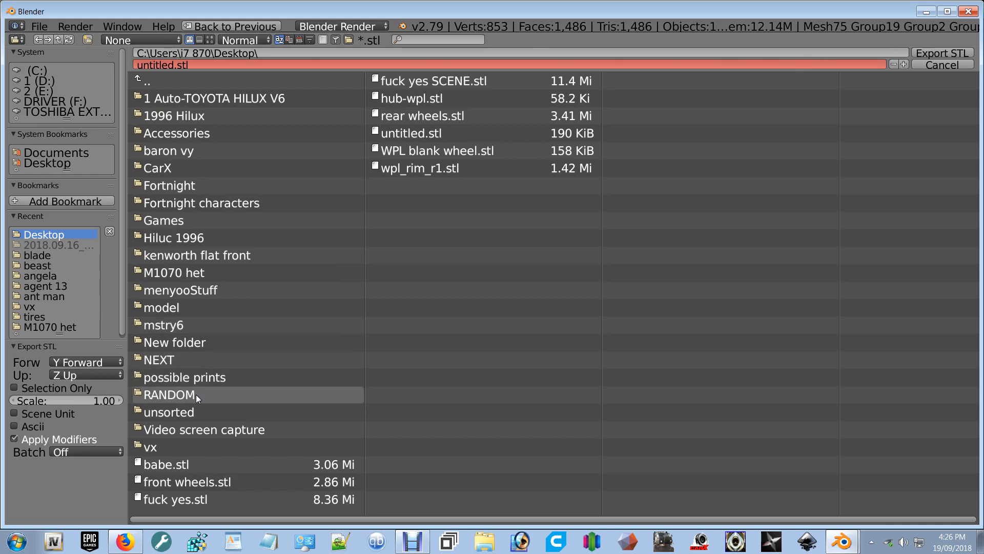
left_click(164, 244)
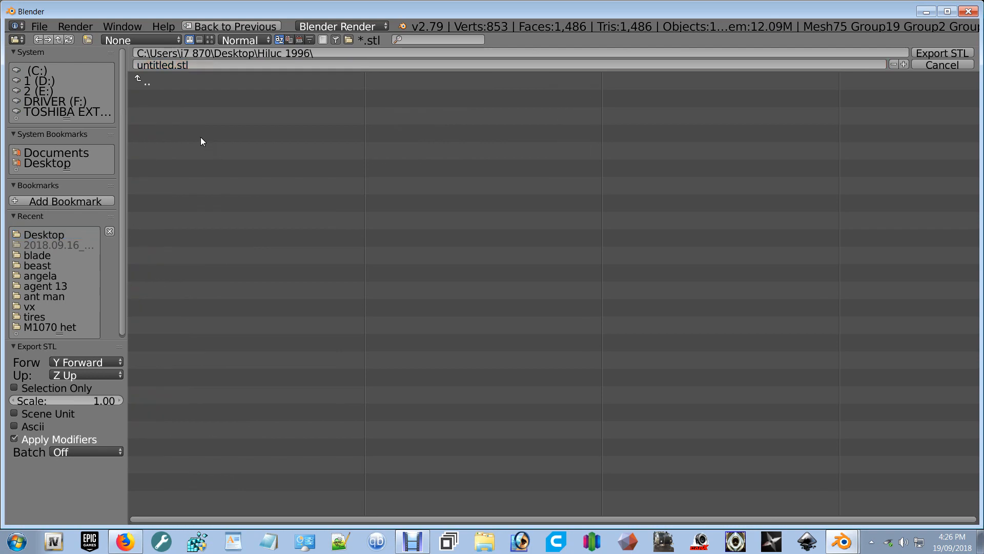
Step: Name the export file hilux cab and export the cab body as STL
left_click(172, 66)
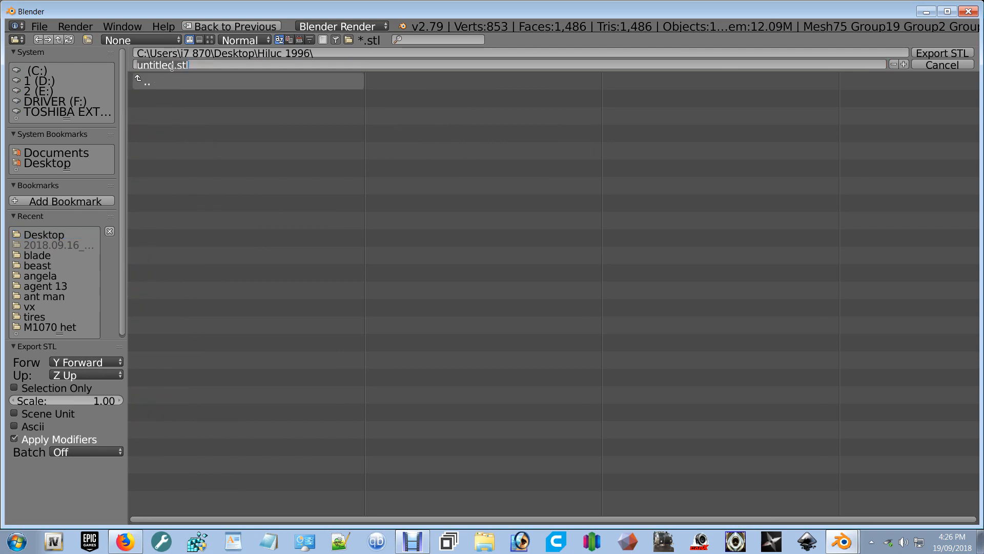
type("hiluix")
key("BackSpace")
key("BackSpace")
key("BackSpace")
key("BackSpace")
type("lux cab")
left_click(946, 52)
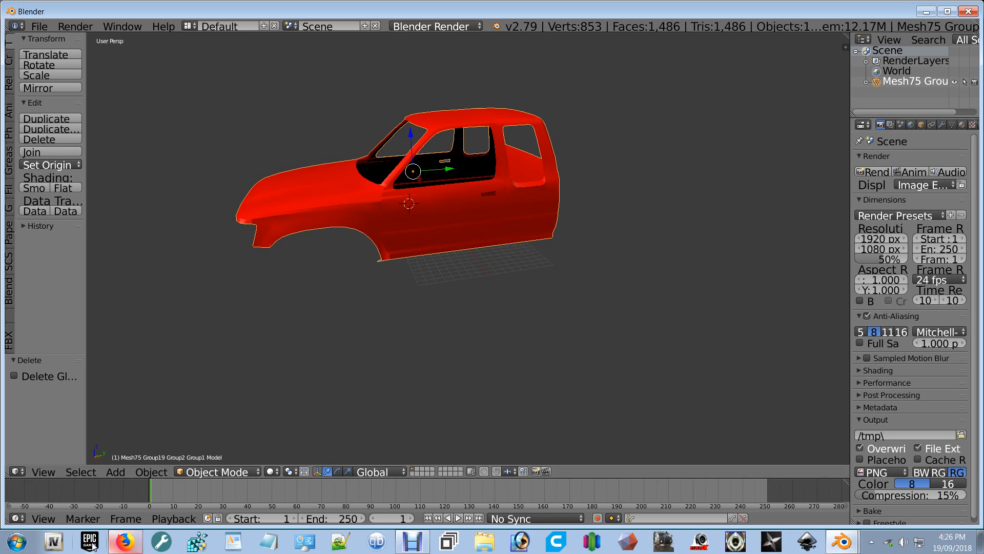
Step: Launch LimitState:FIX and bring up the YouTube tab in Firefox
left_click(160, 542)
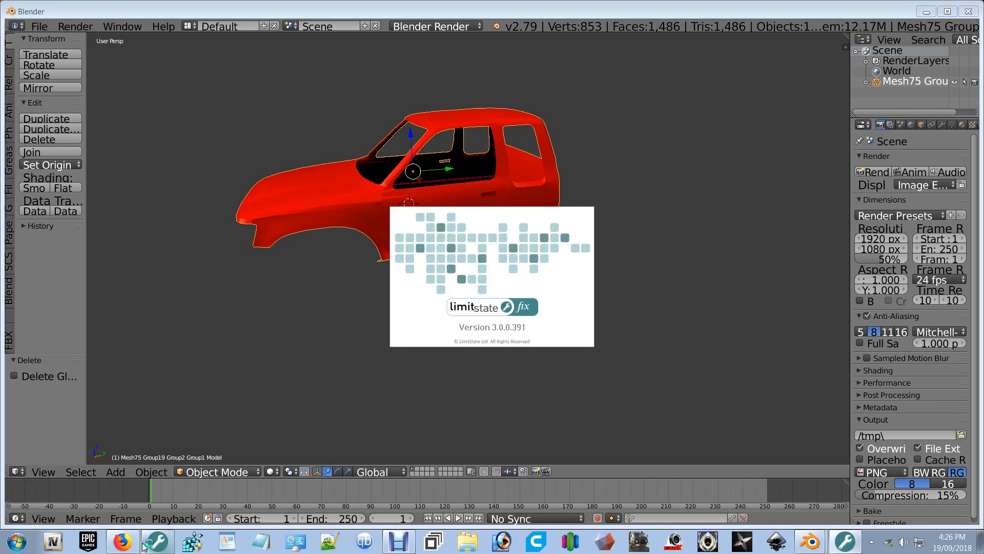
left_click(123, 542)
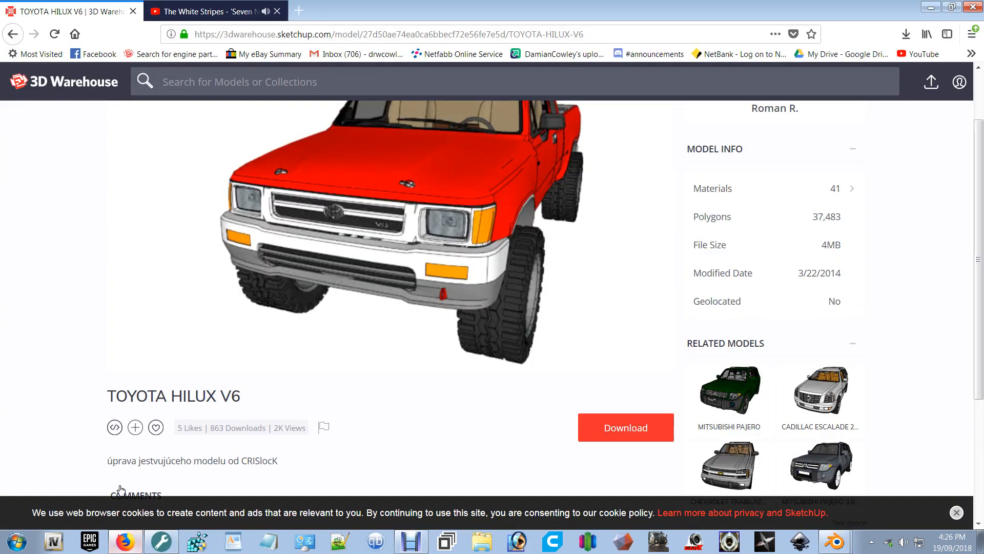
left_click(198, 15)
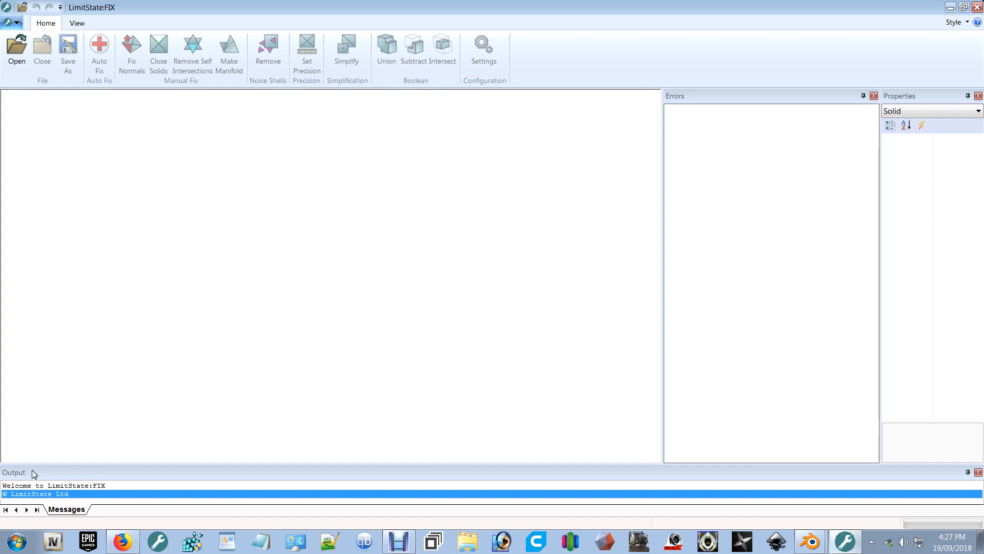
left_click(9, 64)
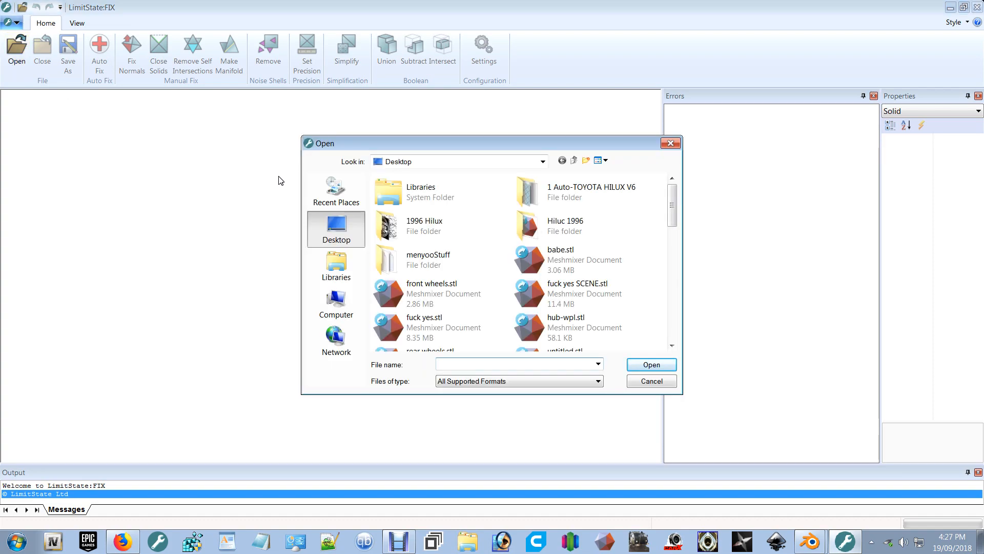
left_click(475, 228)
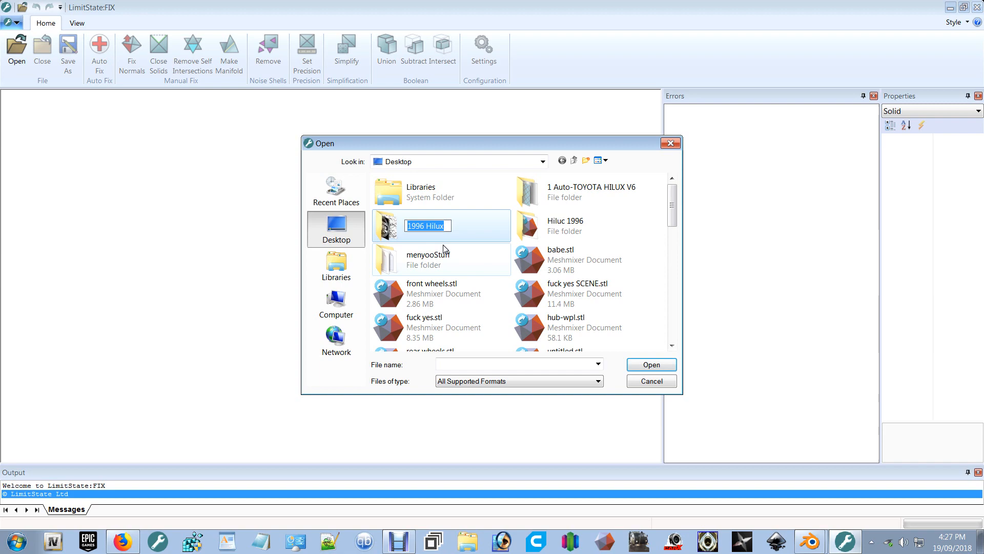
double_click(475, 226)
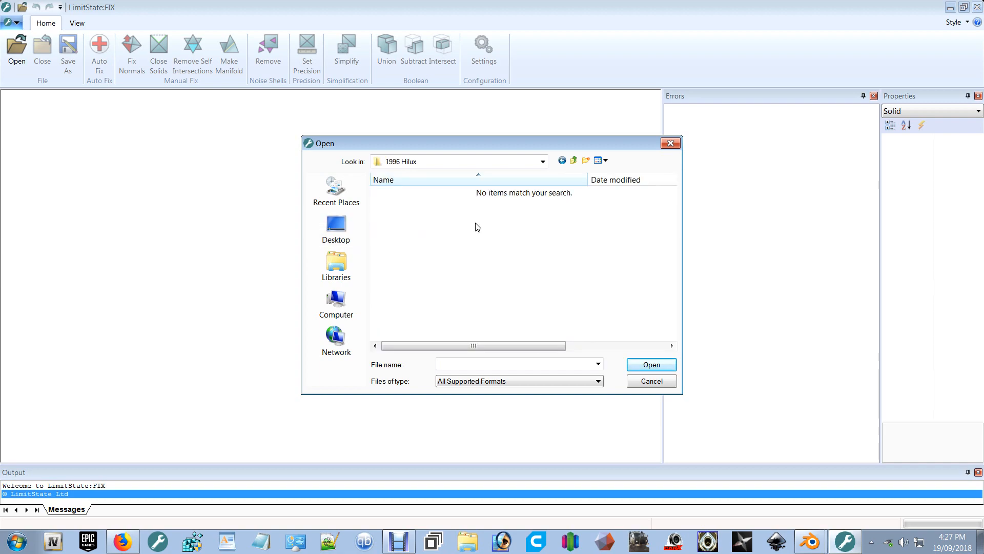
left_click(561, 381)
left_click(549, 398)
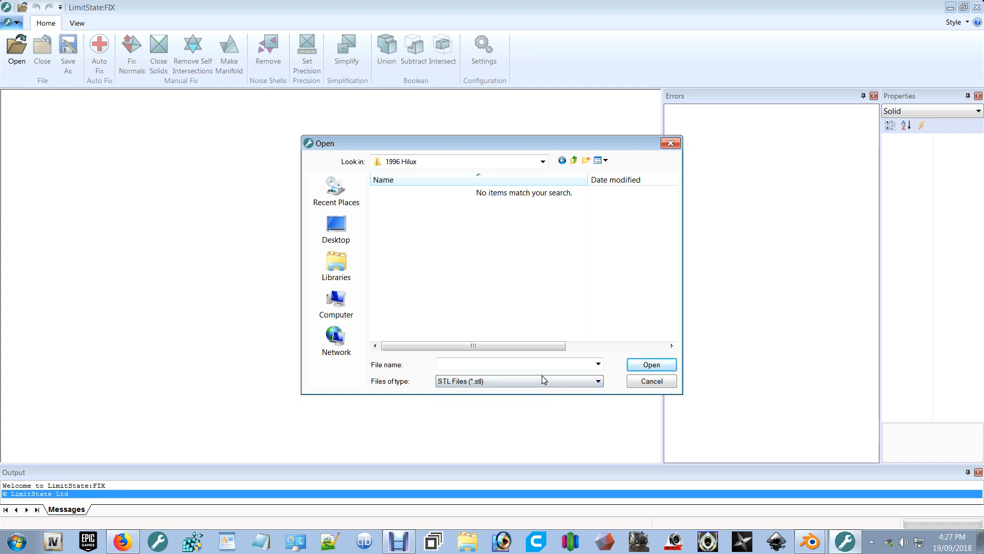
left_click(637, 382)
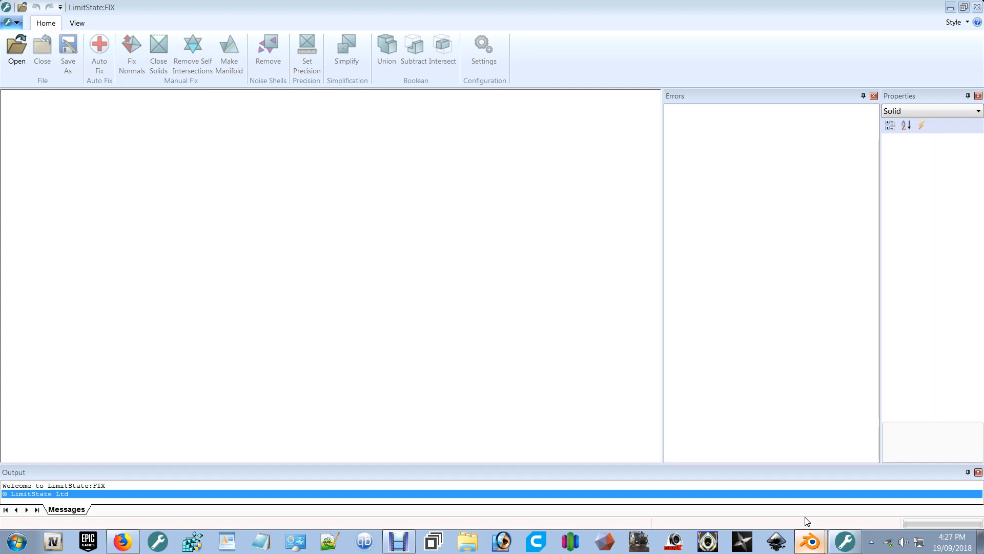
Step: Switch to Blender and export the cab as STL again, overwriting hilux cab.stl in the Hiluc 1996 folder
left_click(809, 541)
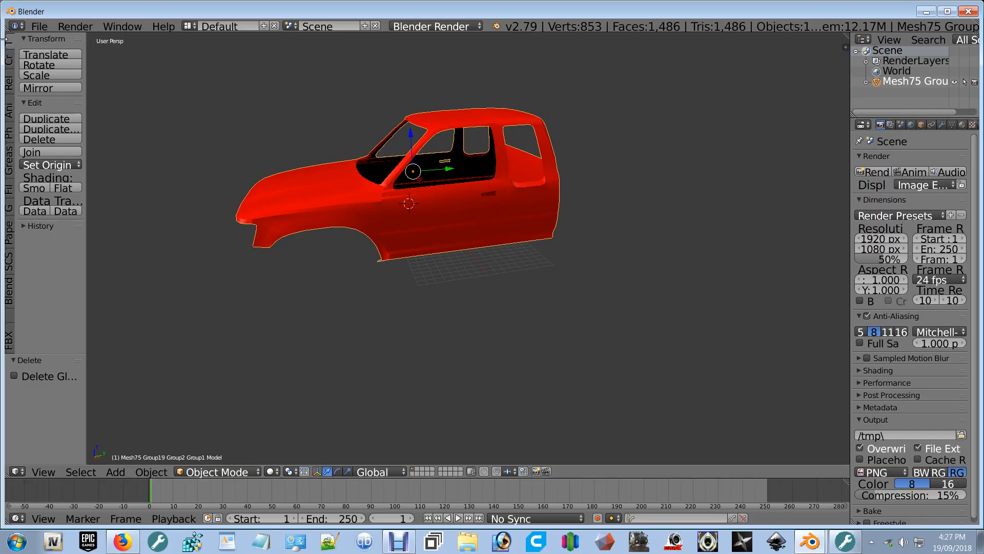
left_click(30, 27)
mouse_move(89, 234)
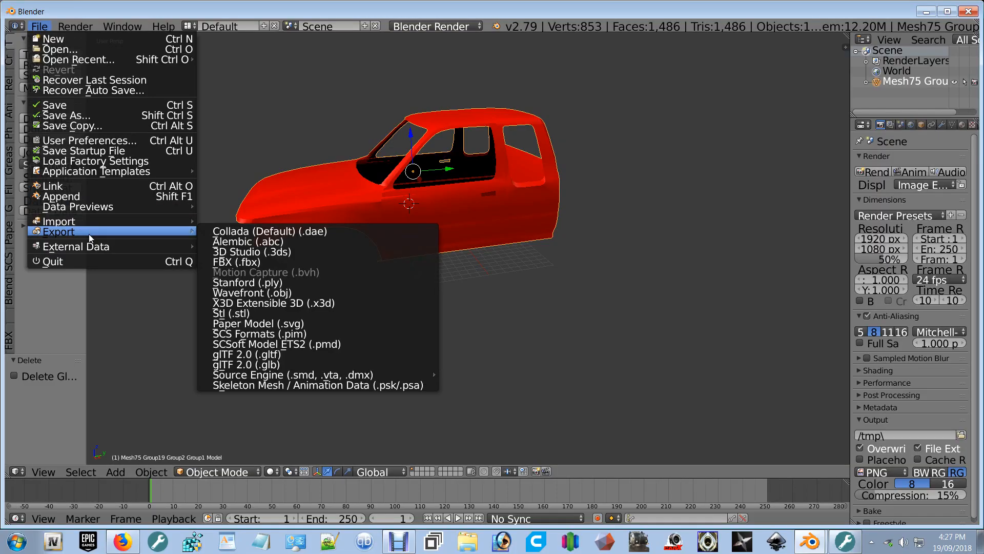
left_click(274, 313)
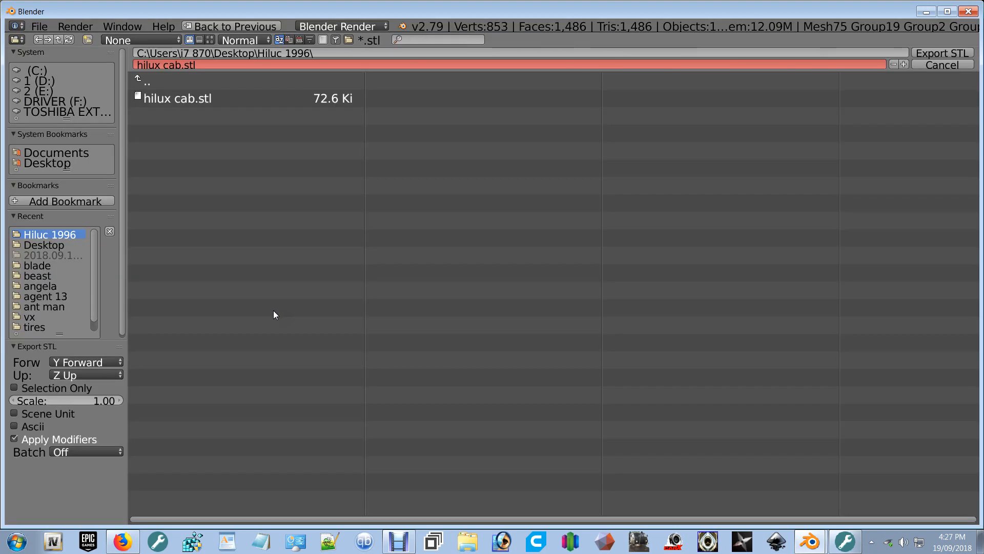
left_click(181, 101)
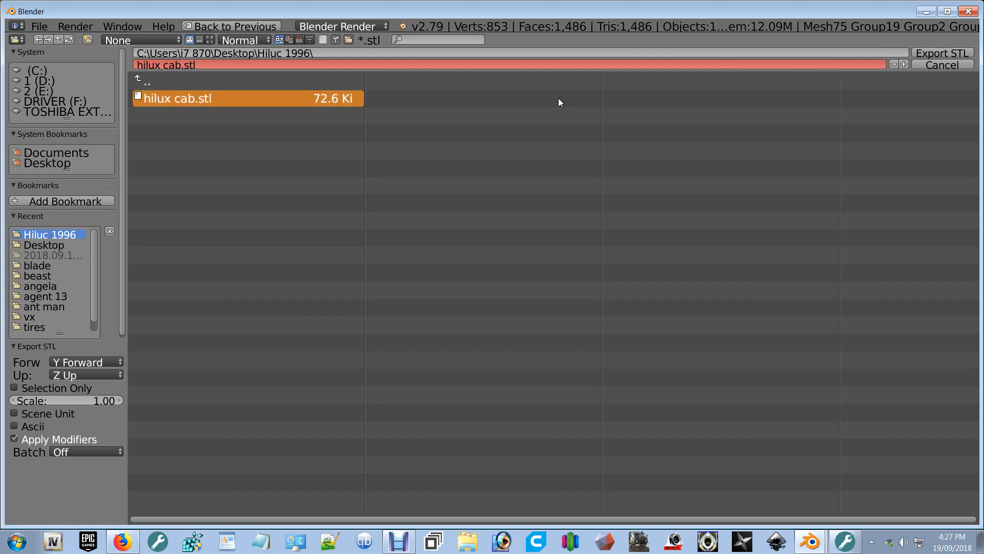
key("Return")
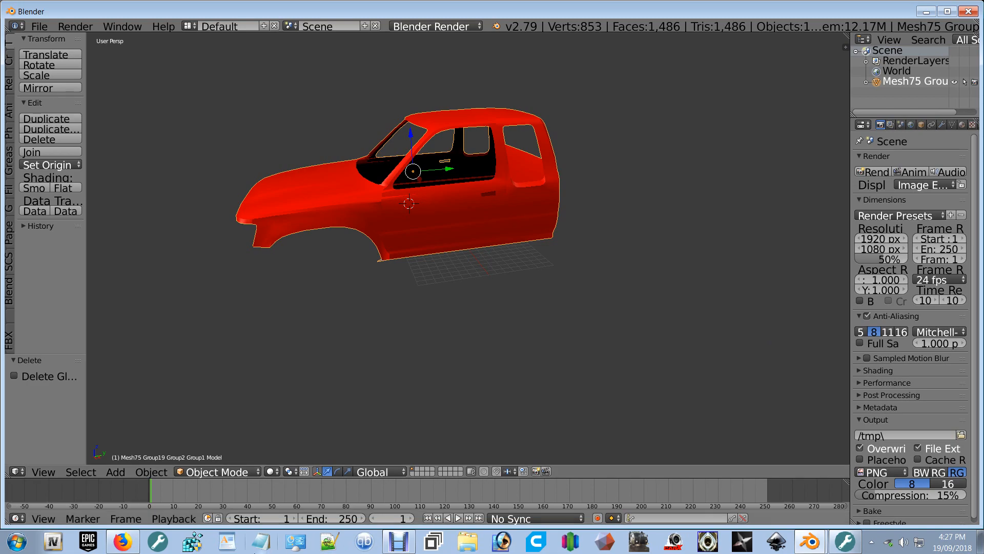
Step: Switch to LimitState:FIX and open hilux cab.stl from the Desktop's Hiluc 1996 folder
left_click(157, 540)
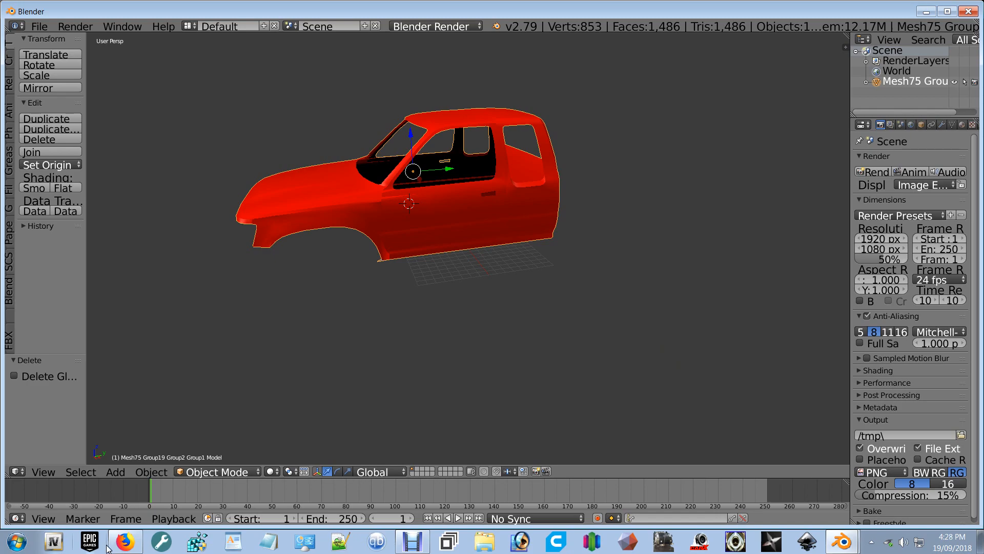
left_click(162, 538)
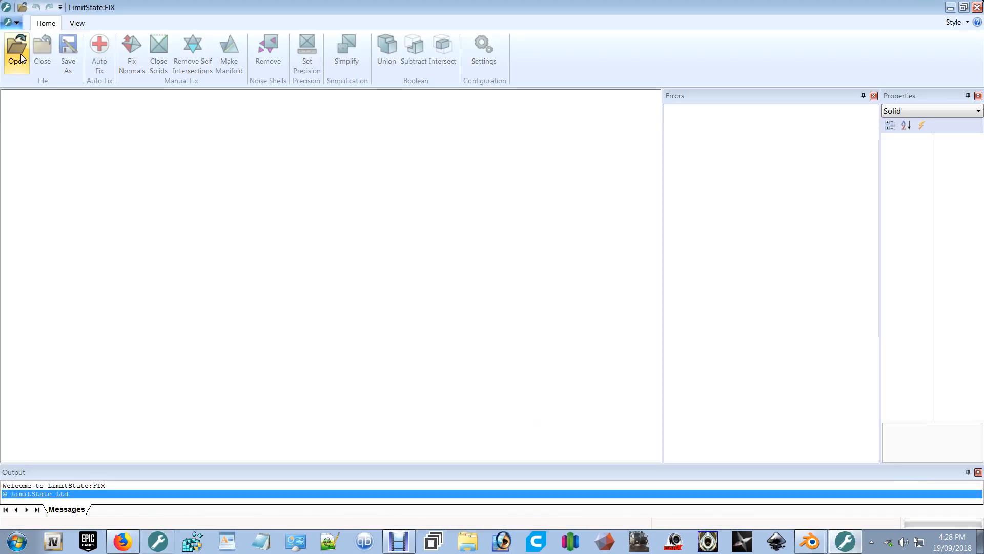
left_click(17, 51)
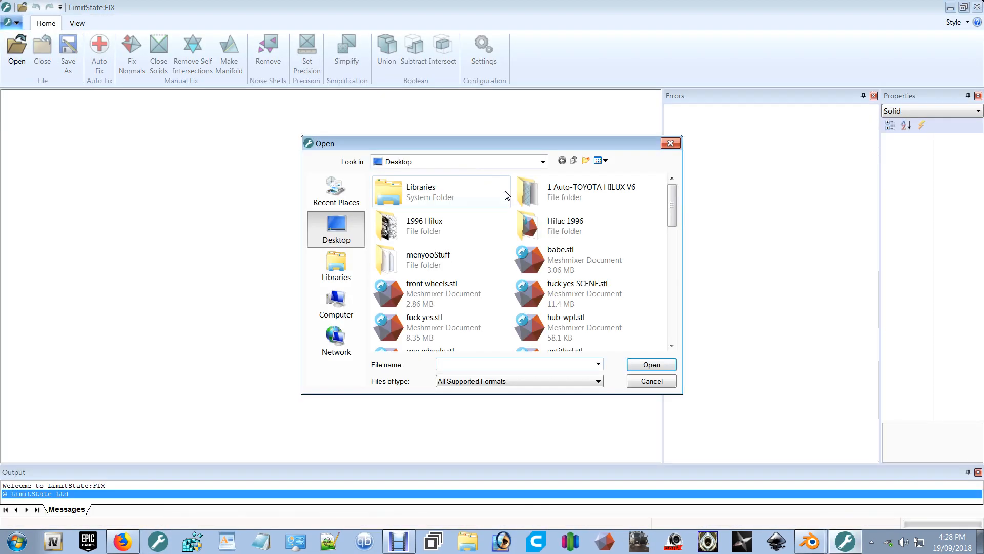
double_click(572, 233)
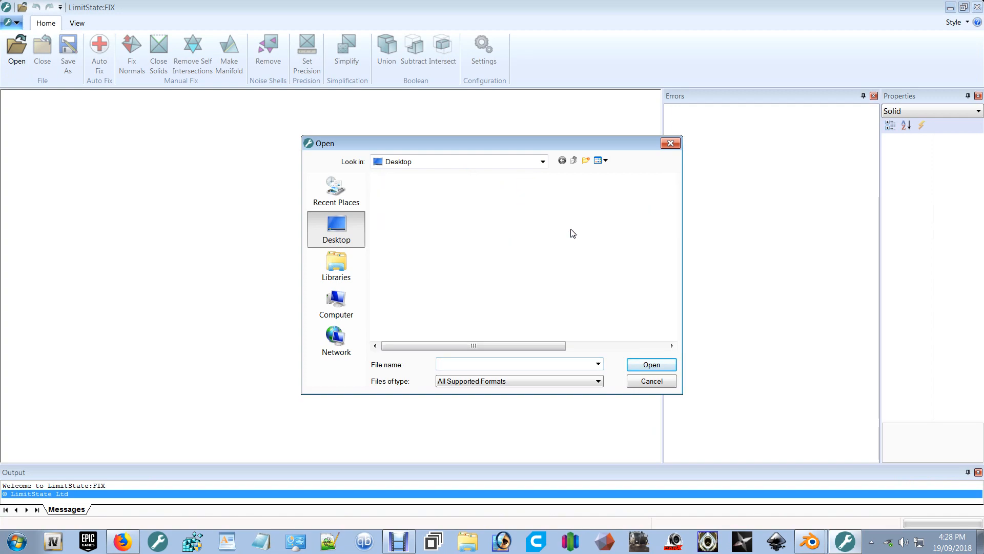
left_click(393, 196)
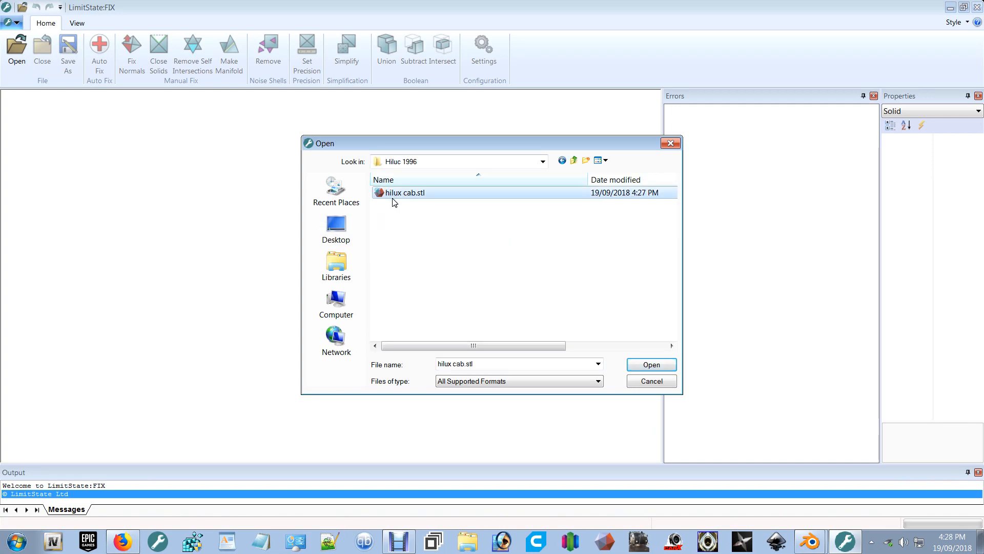
double_click(394, 195)
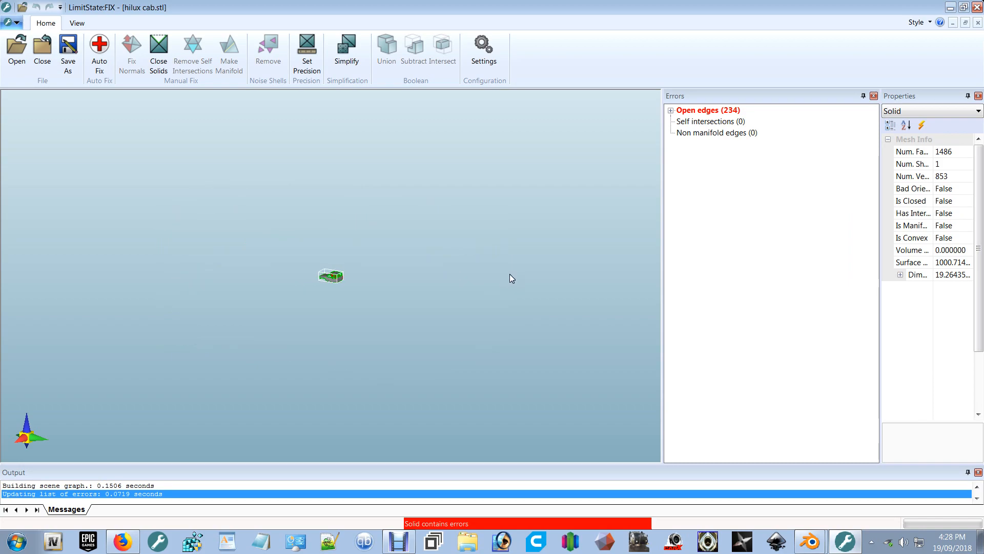
Step: Try Auto Fix on the cab mesh, inspect the repaired shape and undo the repair
scroll(513, 322, "up", 5)
scroll(505, 334, "down", 6)
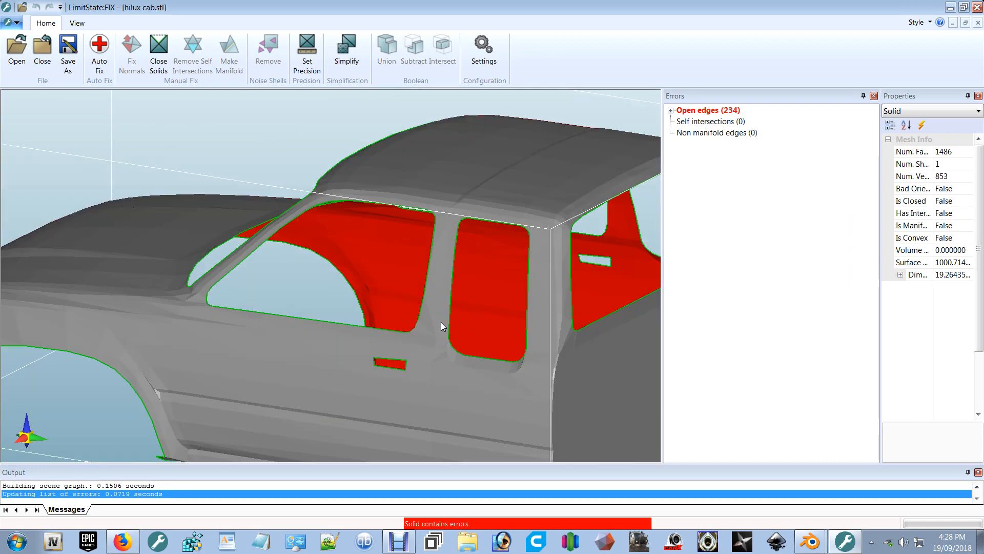
mouse_move(361, 320)
left_mouse_down()
mouse_move(388, 303)
mouse_move(377, 310)
left_mouse_up()
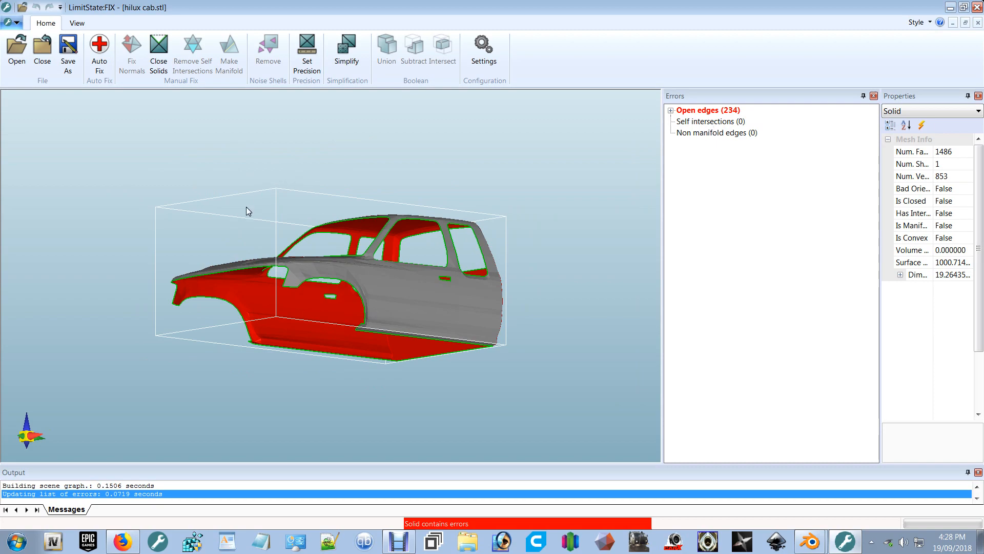
left_click_drag(520, 294, 346, 242)
left_click(97, 59)
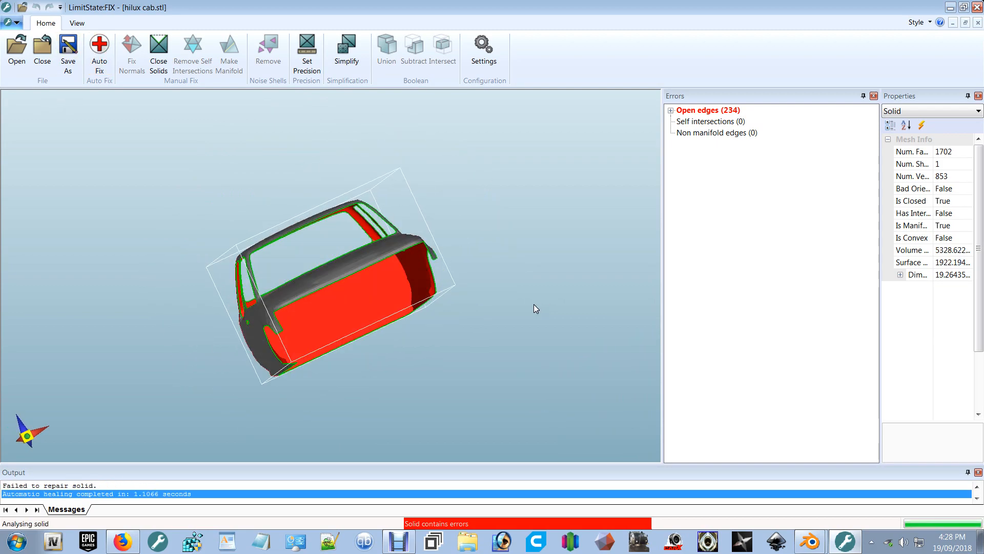
left_click_drag(533, 330, 600, 290)
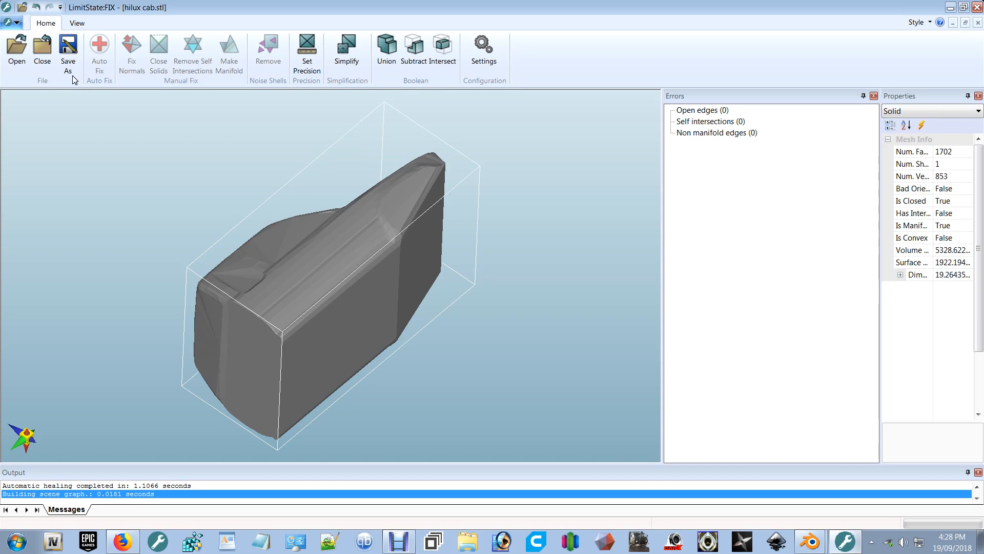
key("ctrl+z")
left_click_drag(307, 210, 211, 275)
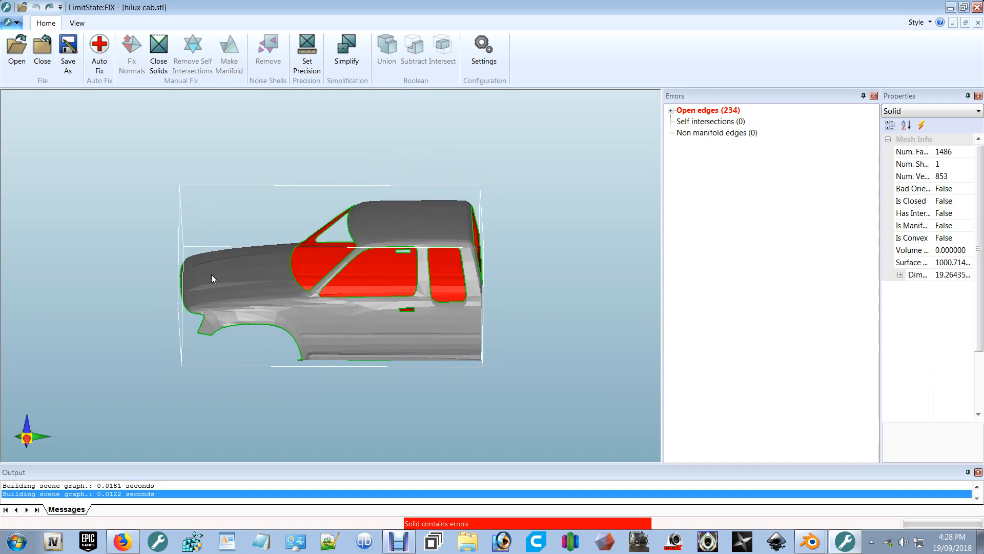
Step: Close the hilux cab file, switch back to Blender and bring up the cab's object properties
left_click(38, 49)
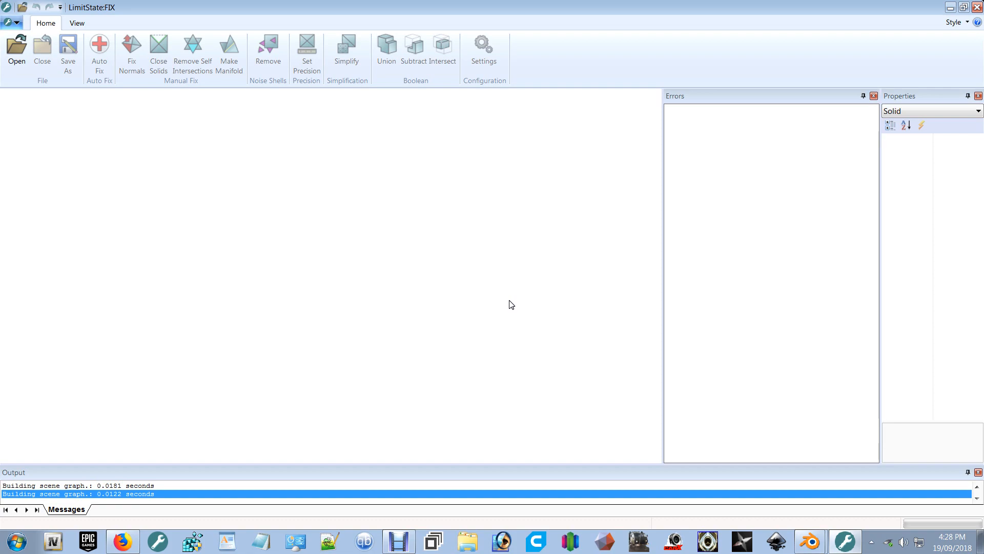
left_click(803, 548)
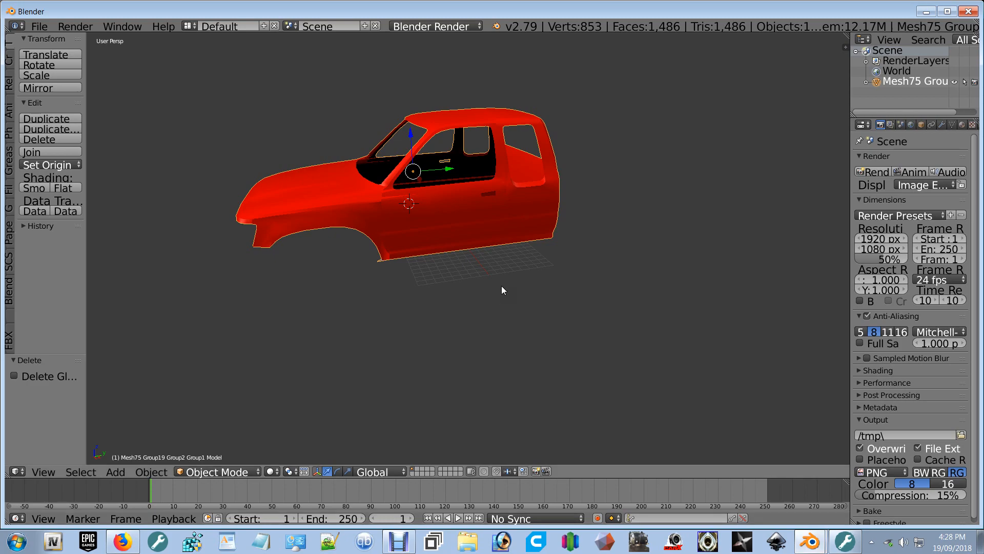
middle_click_drag(564, 281, 563, 281)
middle_click_drag(557, 272, 535, 236)
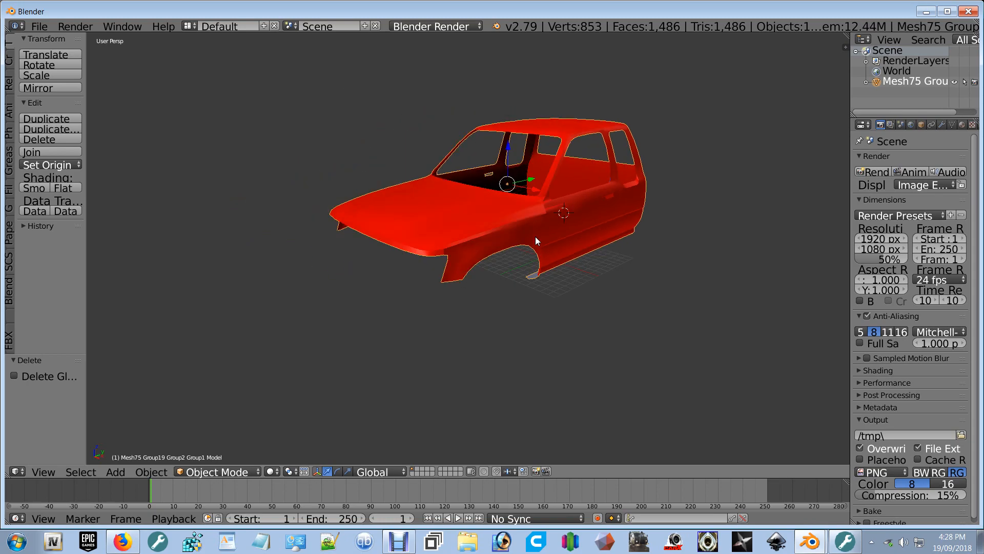
left_click(921, 124)
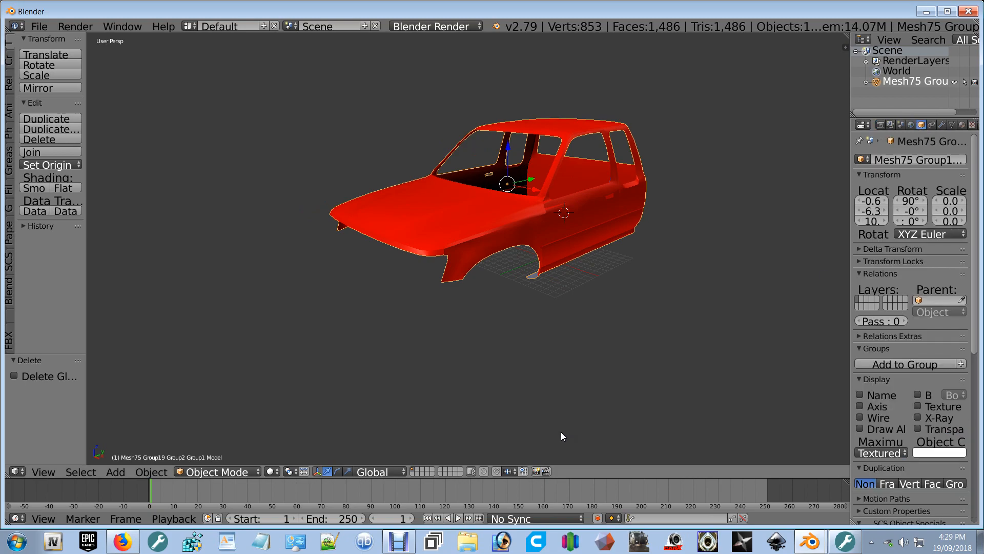
scroll(509, 368, "up", 2)
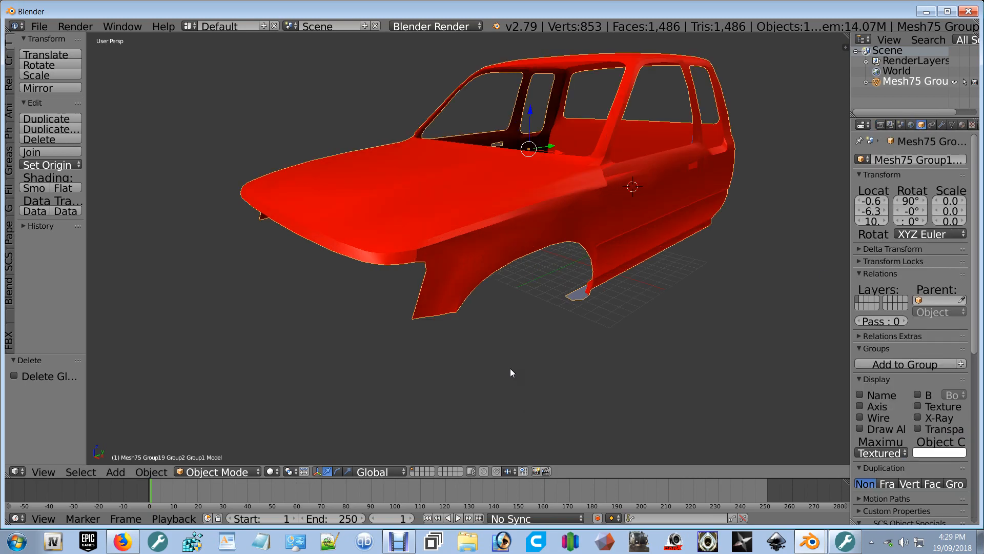
middle_click_drag(510, 368, 504, 279)
scroll(504, 282, "down", 4)
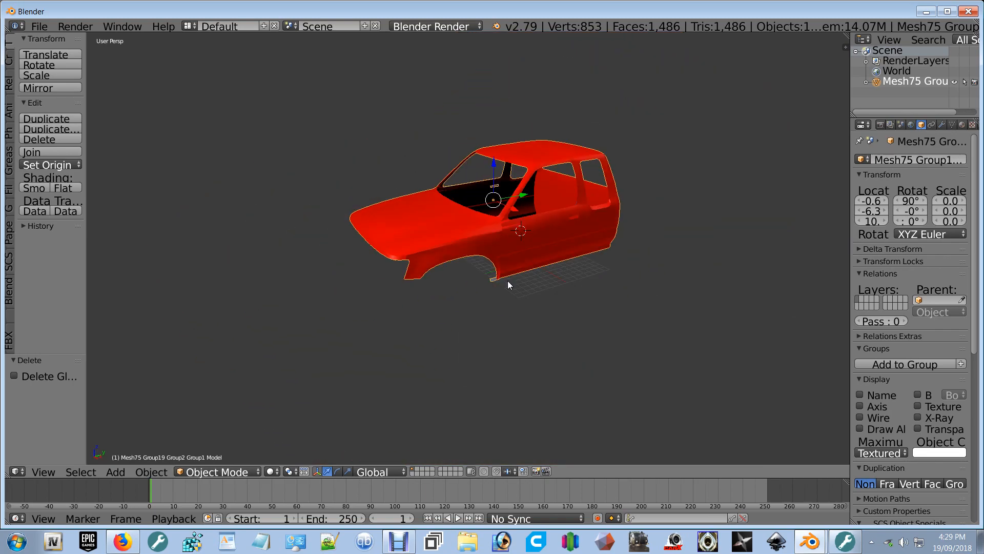
Step: Set the render engine to Cycles Render, preview the cab in rendered shading and return to solid shading
key("shift+z")
key("shift+z")
left_click(435, 26)
left_click(406, 65)
middle_click_drag(593, 342, 411, 311)
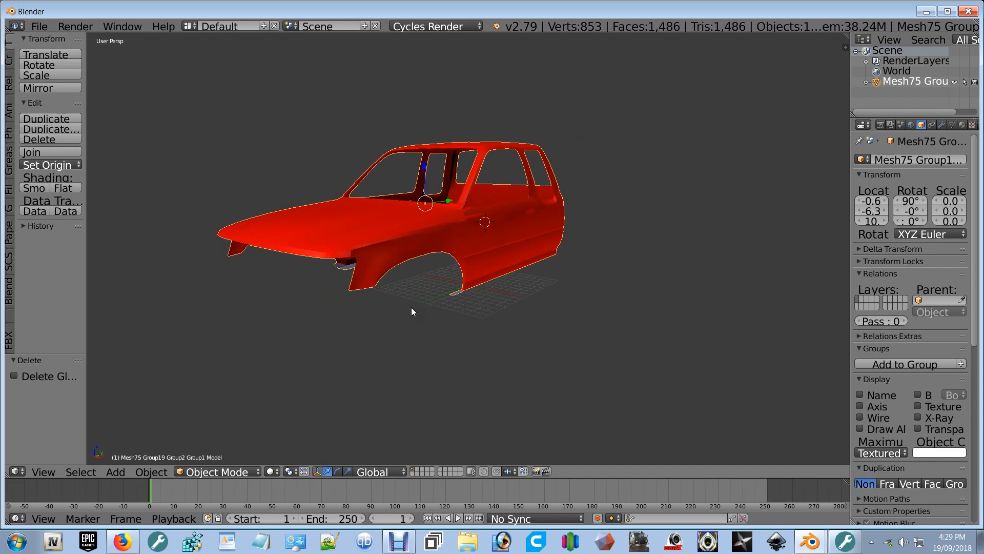
left_click(449, 281)
key("shift+z")
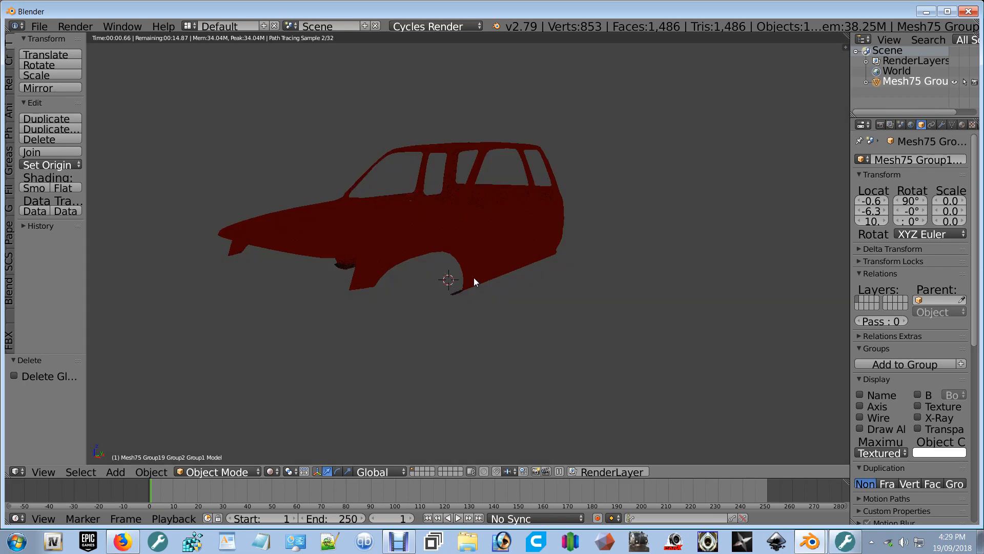
middle_click_drag(610, 270, 505, 279)
key("shift+z")
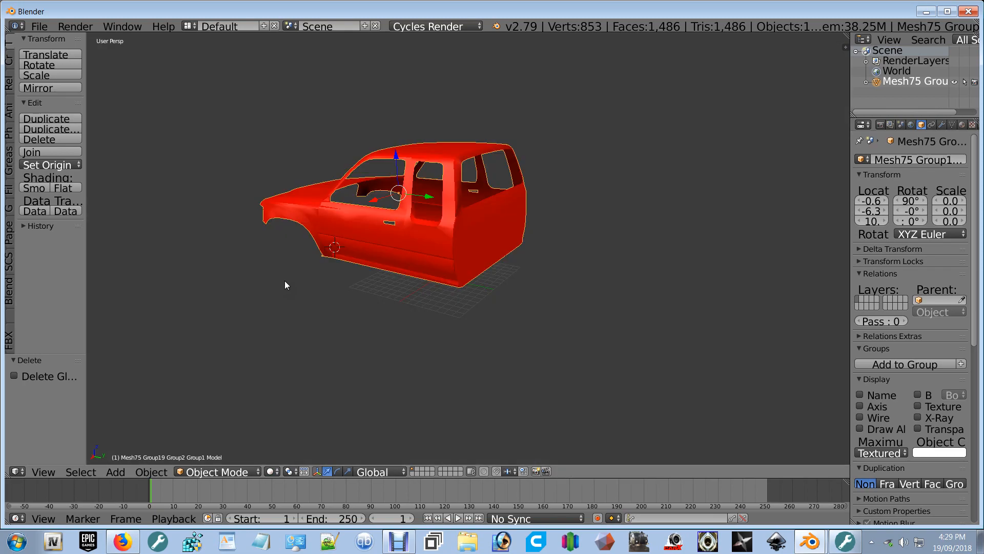
middle_click_drag(286, 284, 379, 290)
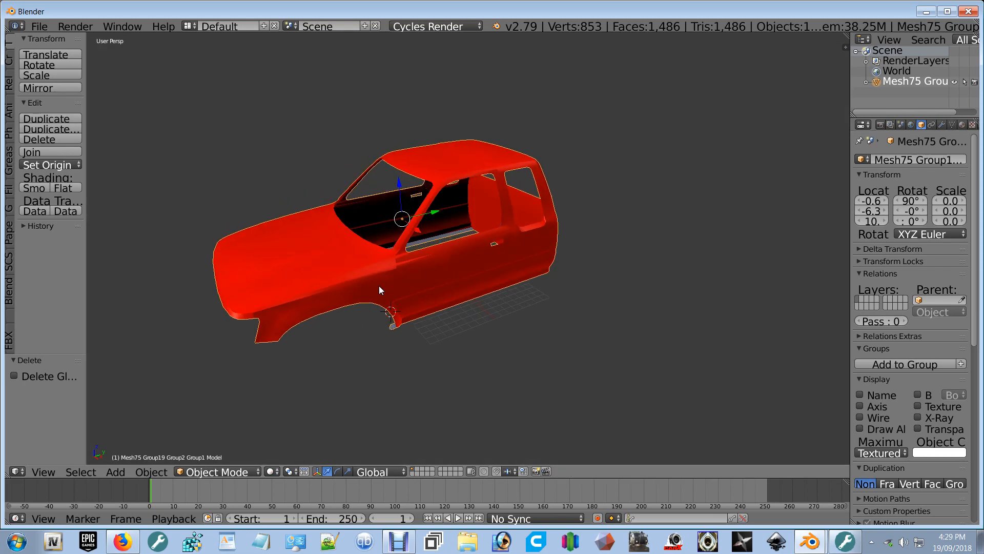
Step: Add a Solidify modifier to the cab body
left_click(943, 126)
left_click(865, 161)
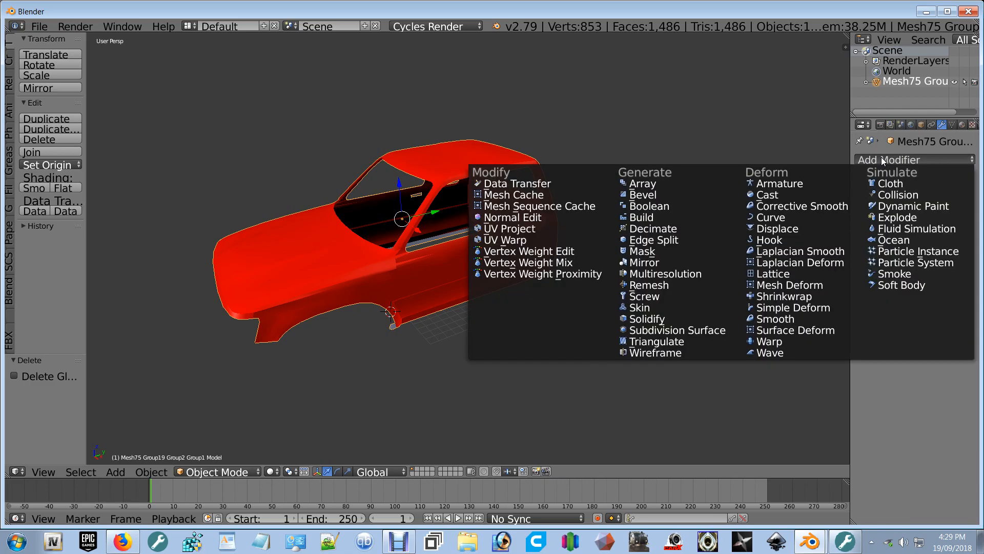
left_click(646, 319)
middle_click_drag(679, 315, 530, 276)
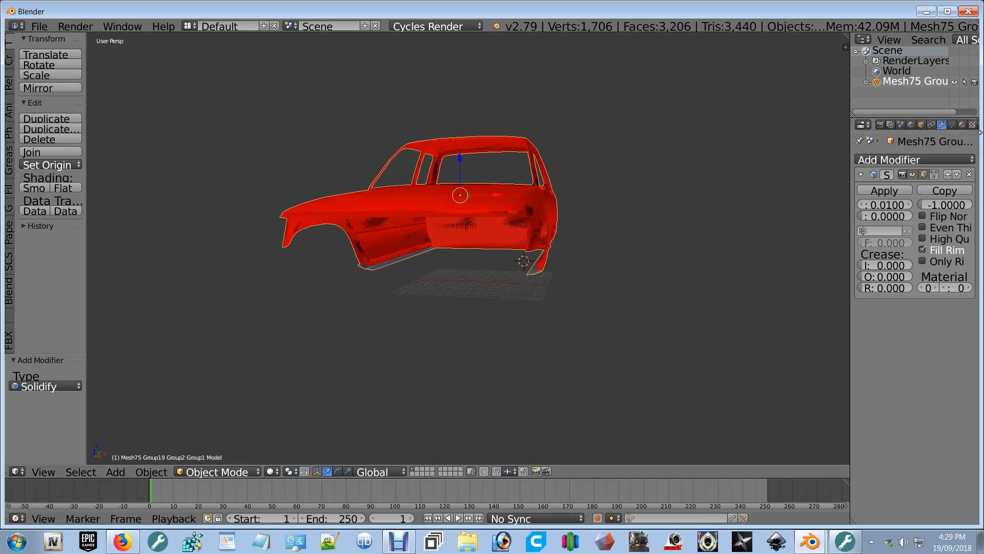
Step: Enable Double Sided in the cab mesh's normals settings
left_click(951, 124)
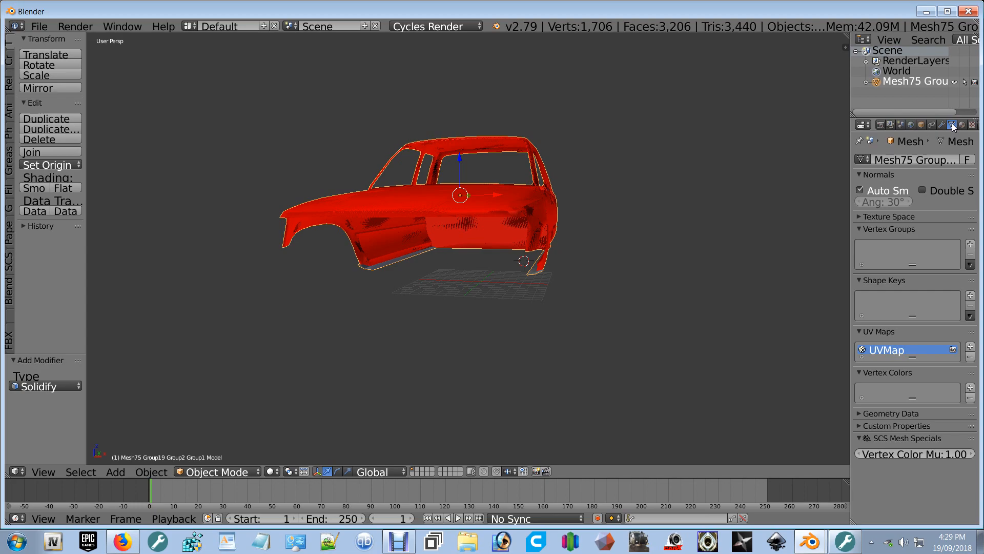
left_click(922, 189)
middle_click_drag(304, 278, 534, 265)
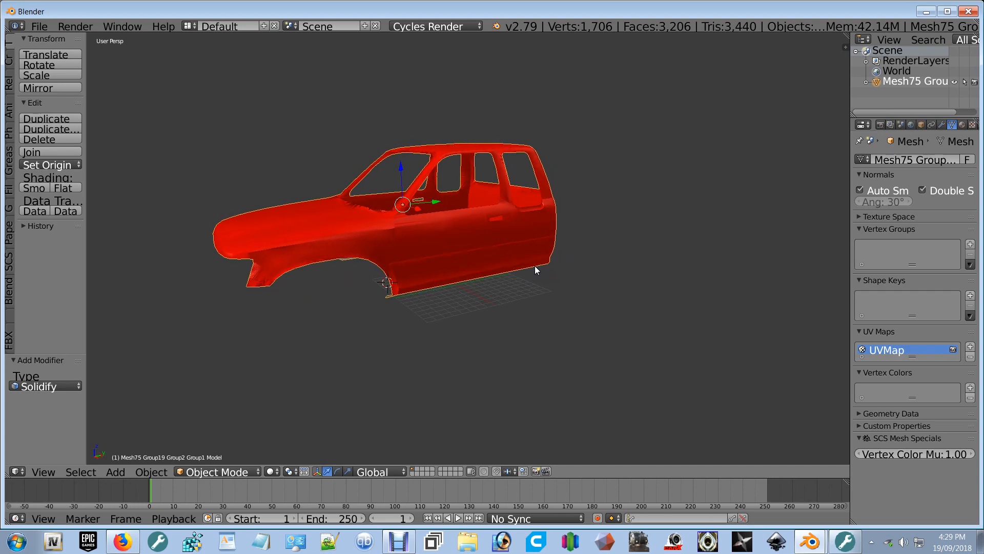
Step: Recalculate the normals of the entire cab mesh in Edit Mode and return to Object Mode
key("Tab")
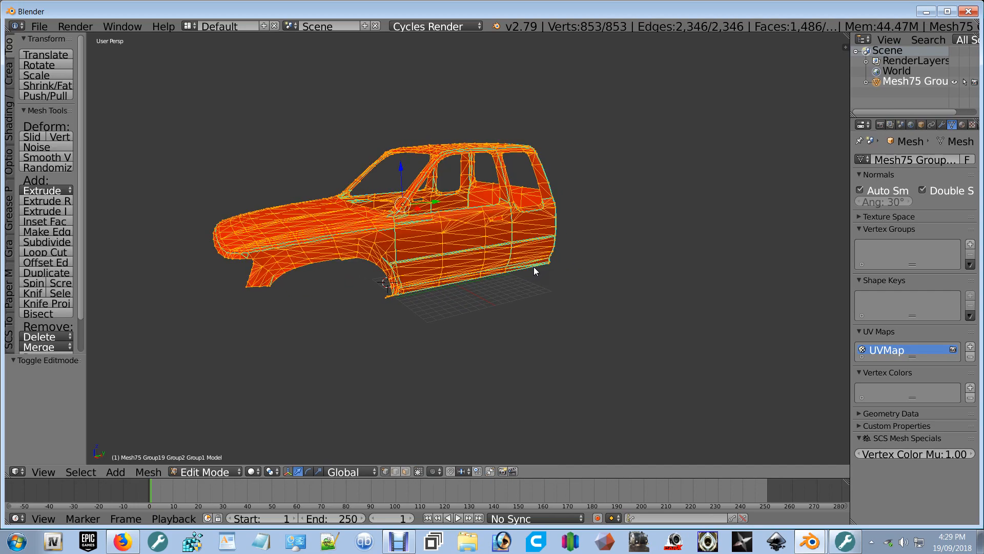
key("a")
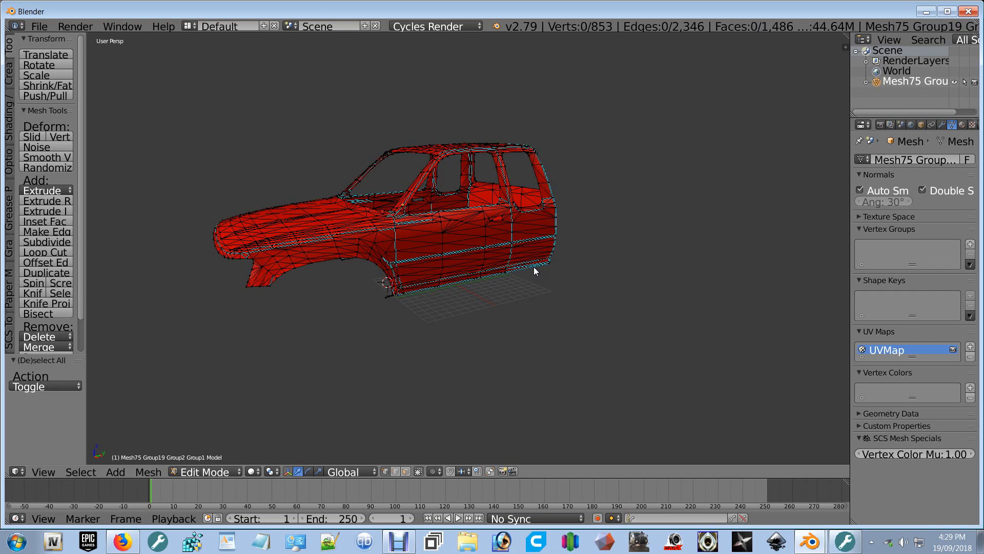
key("a")
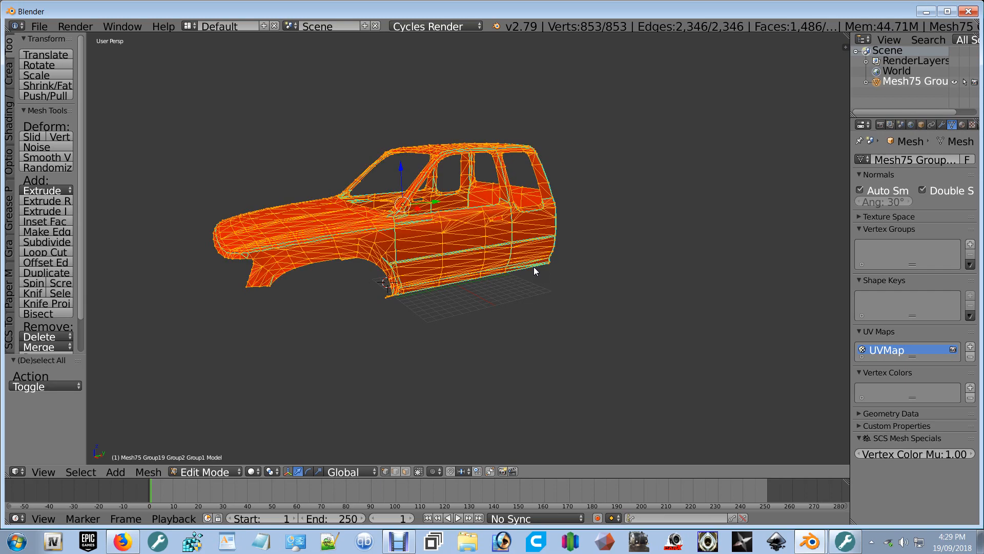
middle_click_drag(533, 267, 605, 259)
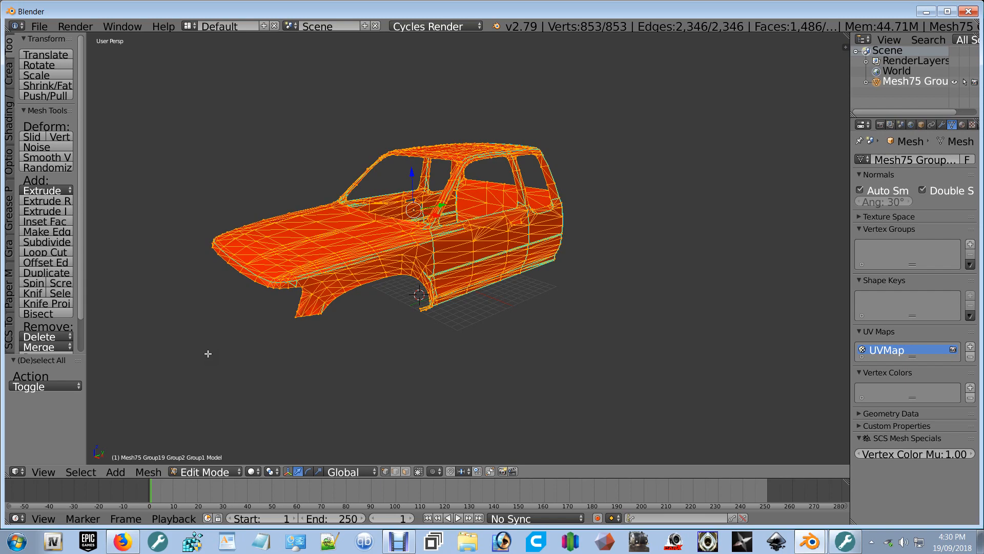
key("ctrl+n")
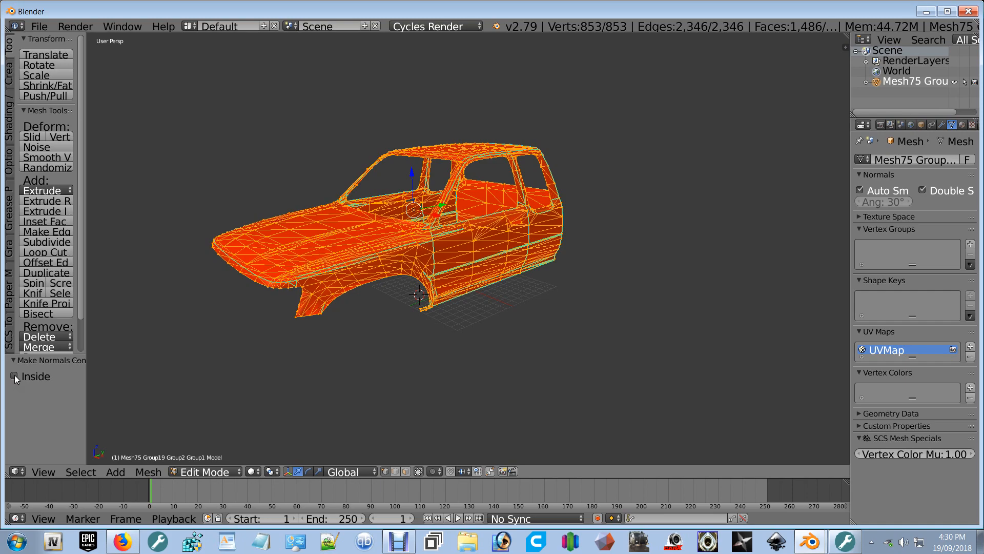
middle_click_drag(677, 255, 533, 249)
key("Tab")
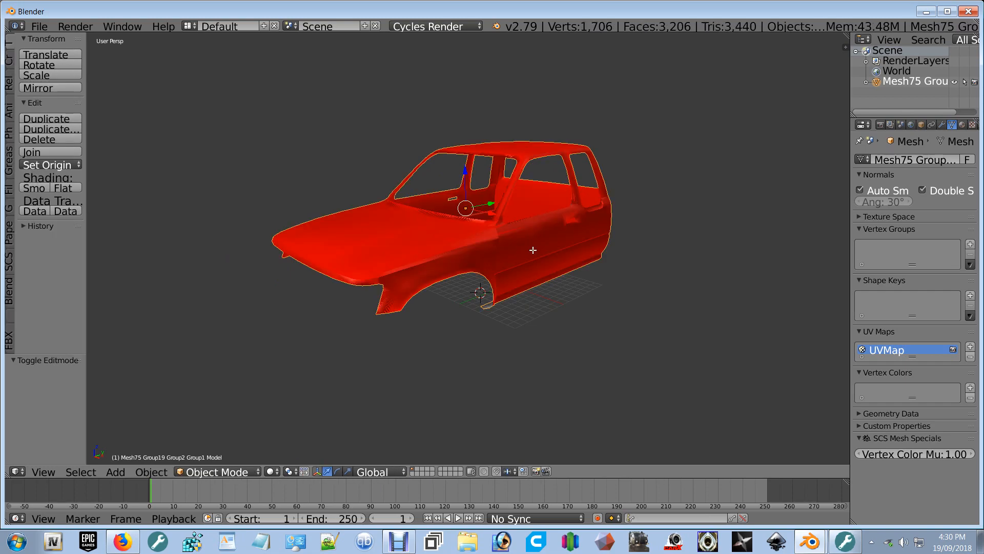
Step: Enter Edit Mode on the cab mesh and deselect all of its geometry
scroll(622, 245, "up", 2)
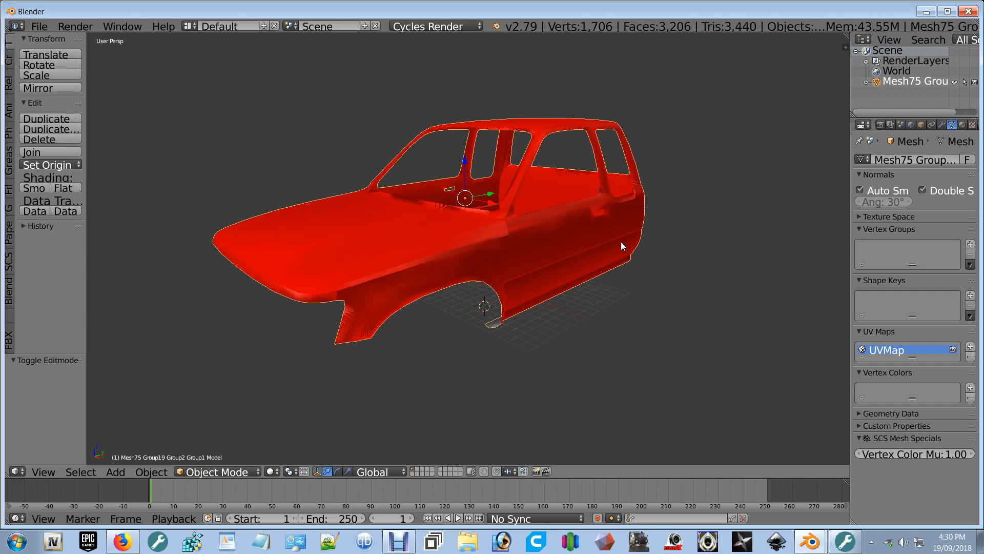
middle_click_drag(620, 241, 579, 420)
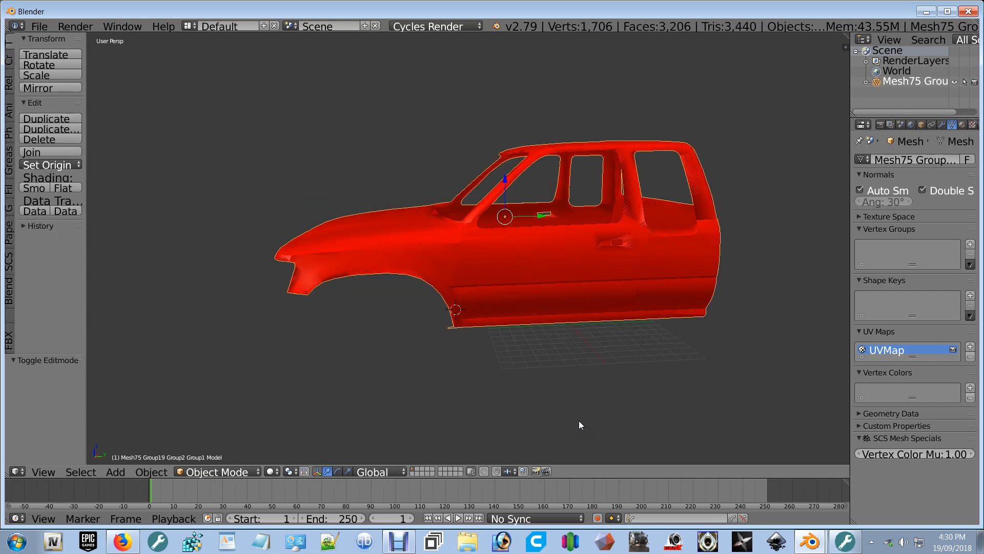
key("Tab")
scroll(536, 314, "up", 2)
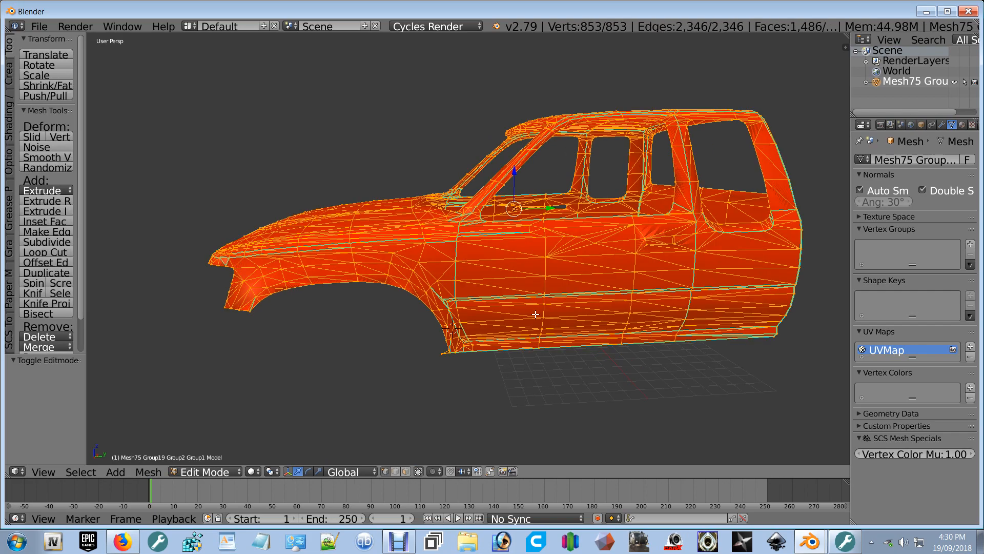
key("a")
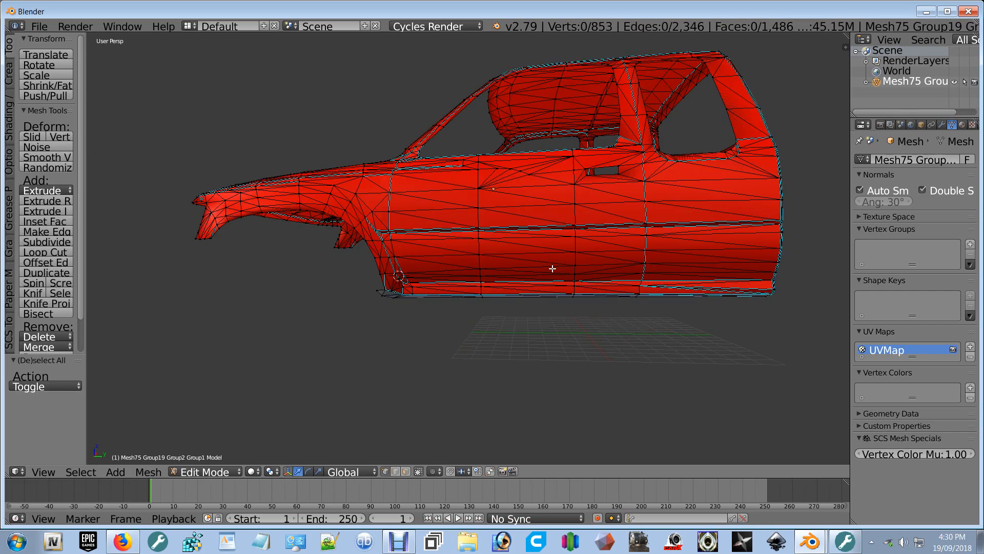
scroll(543, 292, "up", 4)
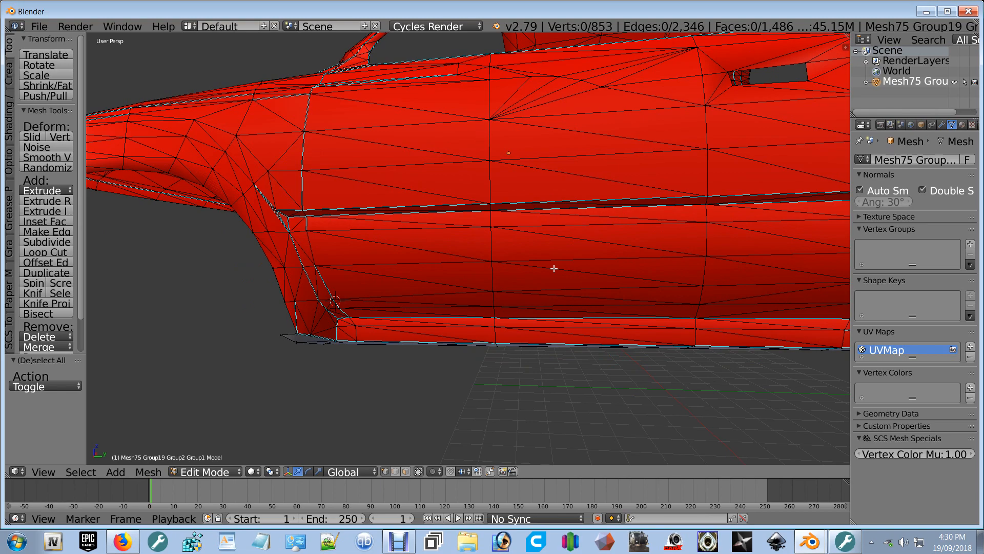
middle_click_drag(553, 268, 615, 275)
key("c")
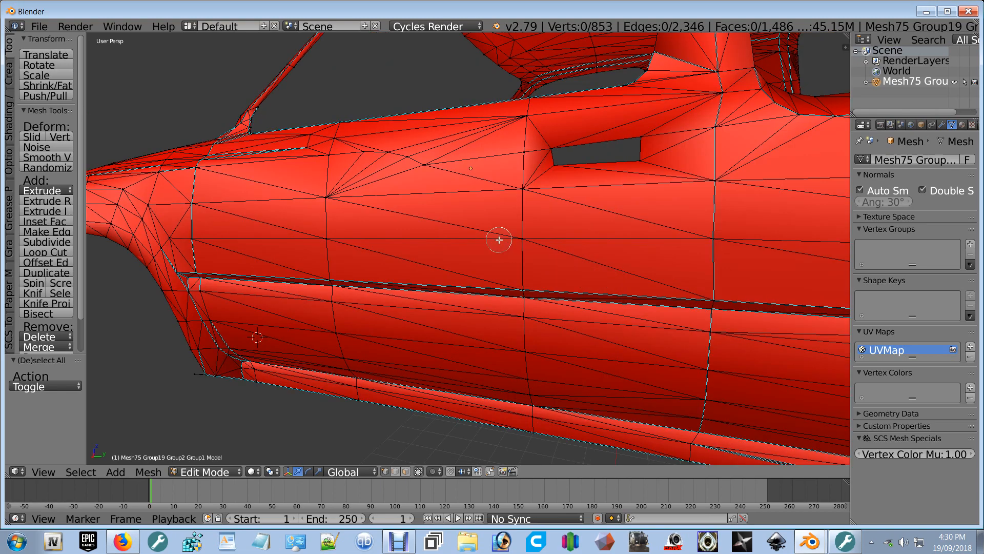
left_click(640, 161)
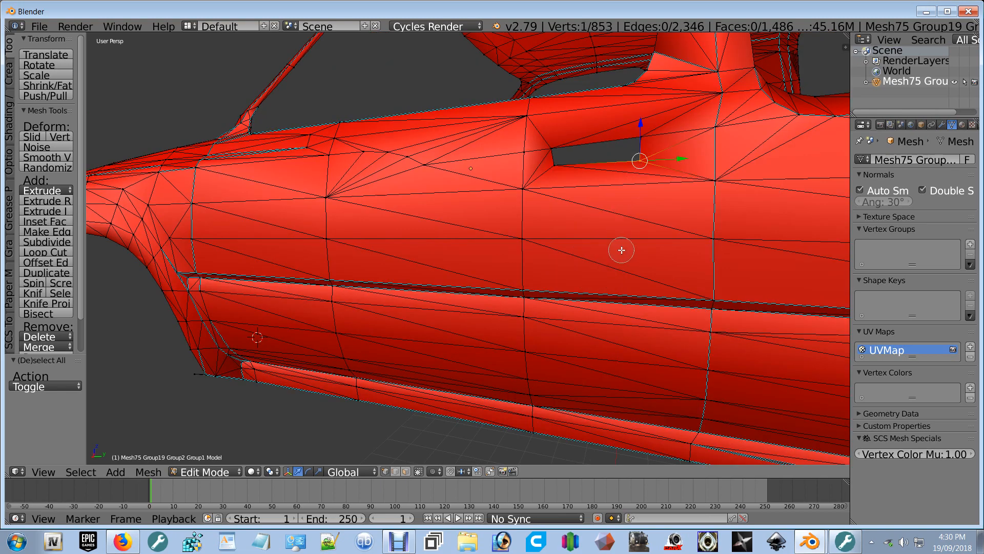
key("Escape")
Step: Switch to face selection and circle-select the middle and rear faces of the near-side door
key("ctrl+Tab")
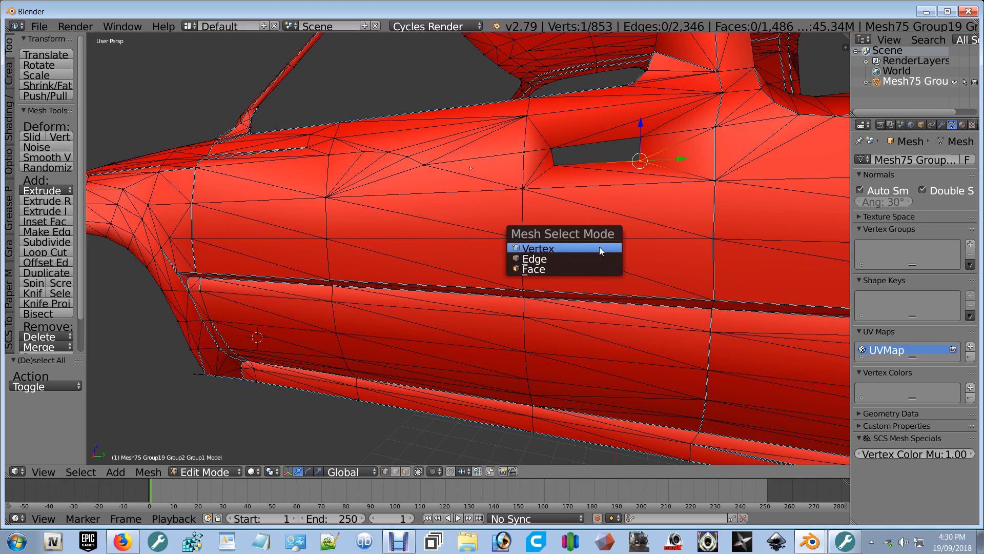
left_click(595, 269)
scroll(589, 280, "down", 8)
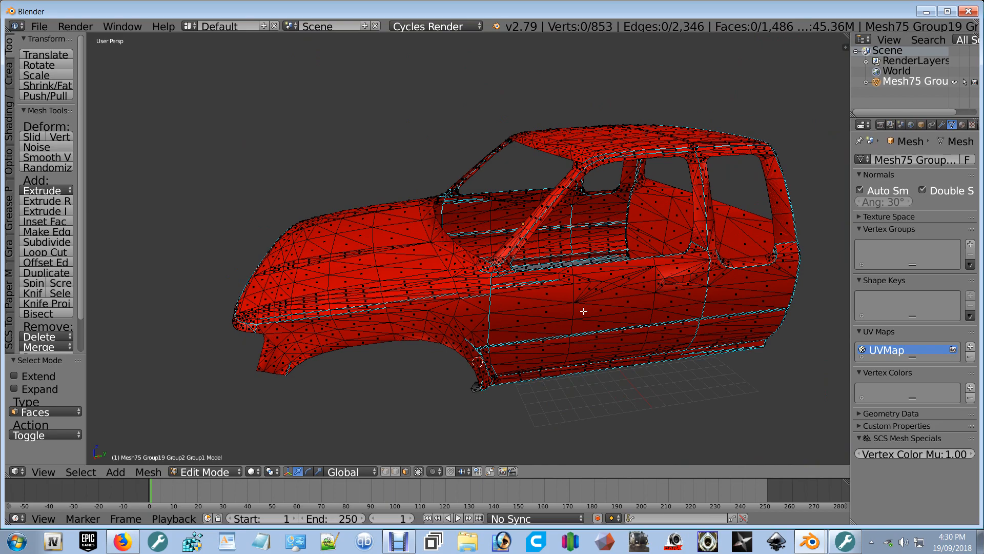
key("l")
mouse_move(584, 311)
middle_mouse_down()
mouse_move(628, 325)
mouse_move(599, 361)
middle_mouse_up()
key("c")
mouse_move(469, 335)
left_mouse_down()
mouse_move(466, 398)
mouse_move(447, 407)
left_mouse_up()
right_click(447, 407)
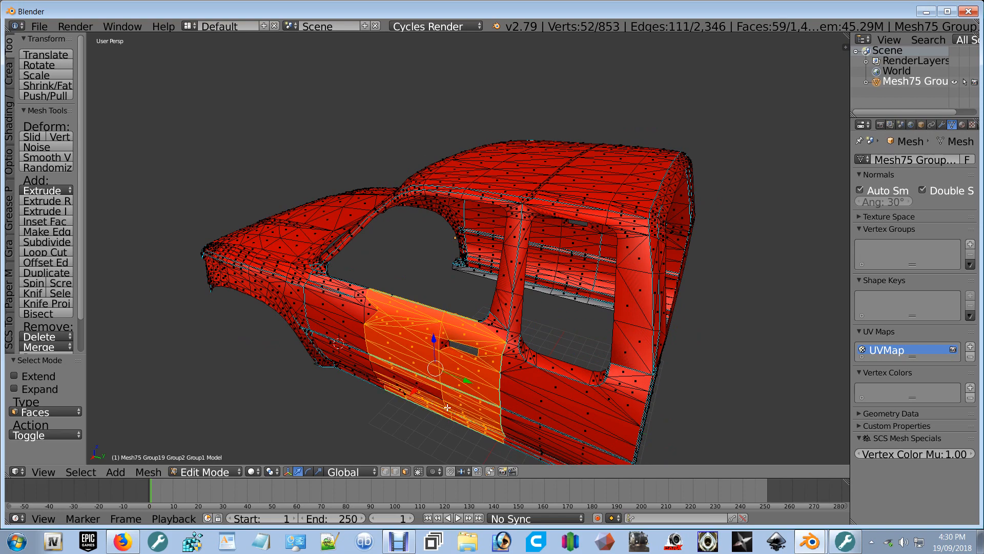
Step: Extend the circle selection over the front part of the door, from the sill up to the window line
middle_click_drag(446, 408, 466, 318)
key("c")
left_click(466, 318)
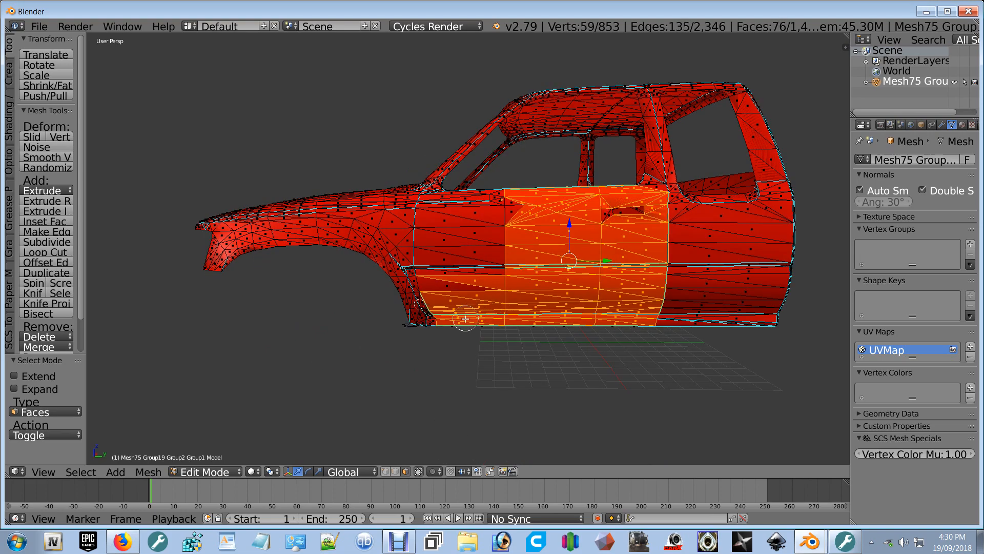
left_click_drag(466, 318, 468, 211)
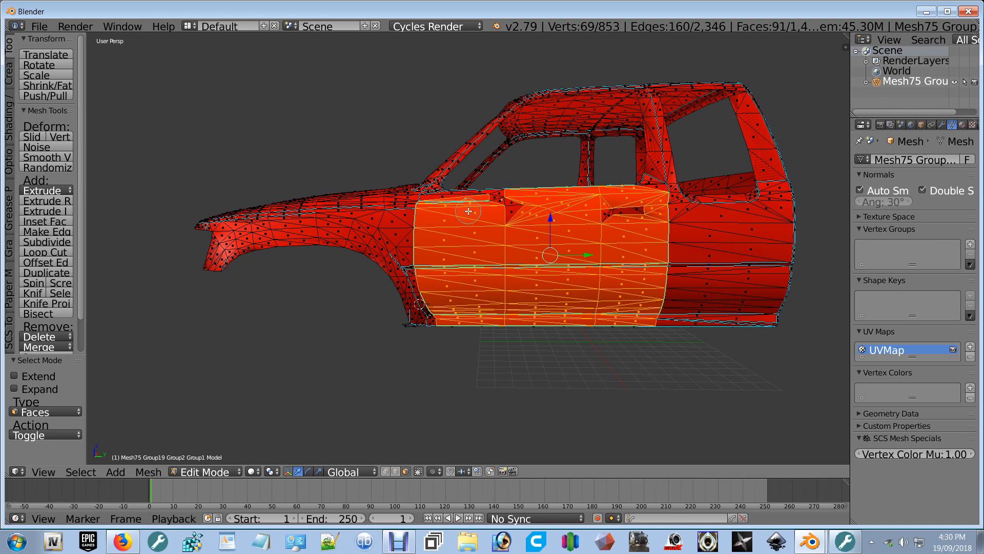
right_click(468, 211)
Step: Add the door's upper front corner faces at the windscreen pillar base and deselect the stray faces picked behind it
middle_click_drag(469, 211, 474, 254)
scroll(492, 287, "up", 3)
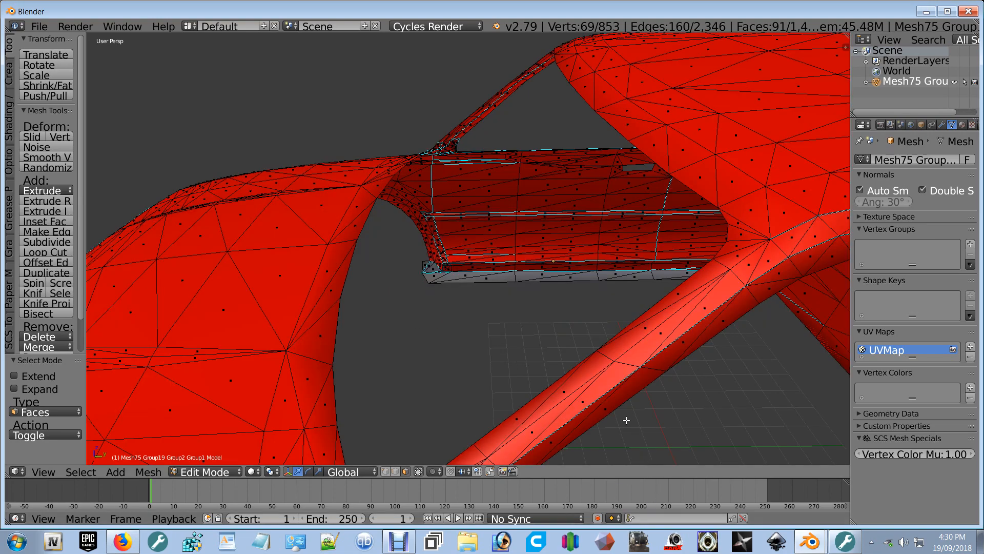
middle_click_drag(626, 421, 556, 332)
key("c")
left_click(556, 333)
mouse_move(553, 319)
left_mouse_down()
mouse_move(301, 242)
mouse_move(300, 214)
left_mouse_up()
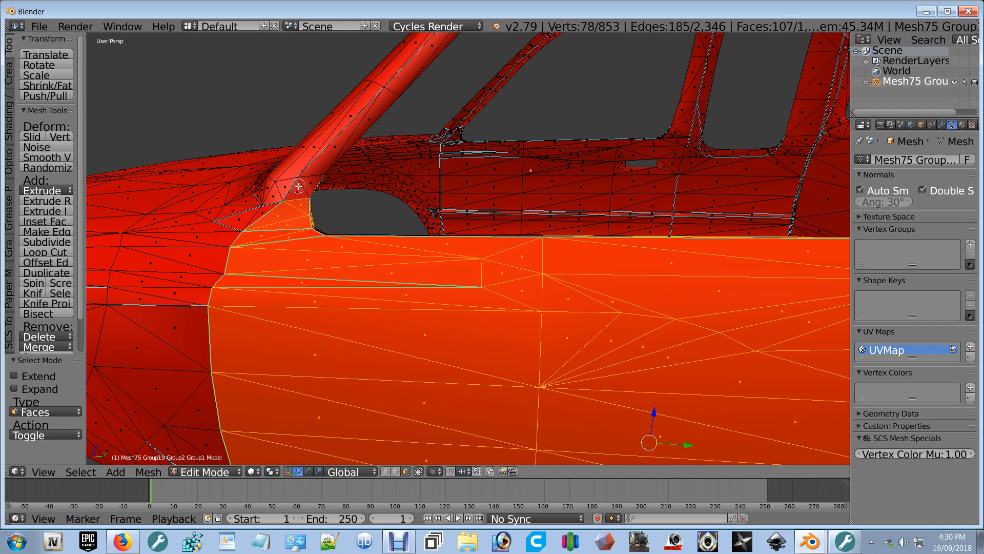
left_click_drag(298, 186, 321, 169)
middle_click(274, 180)
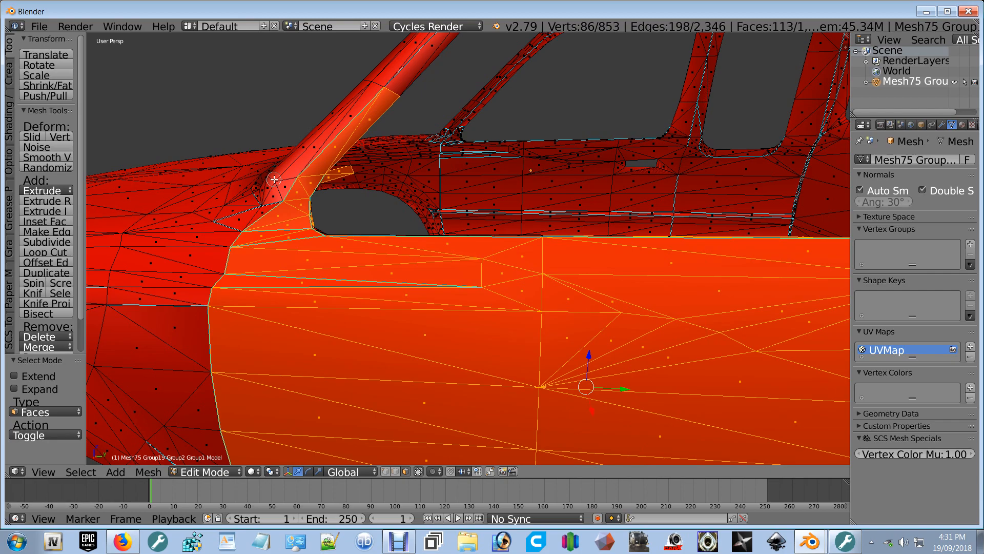
middle_click(342, 178)
Step: Try to pull the selected door faces outward from the cab and undo the move
scroll(341, 178, "down", 6)
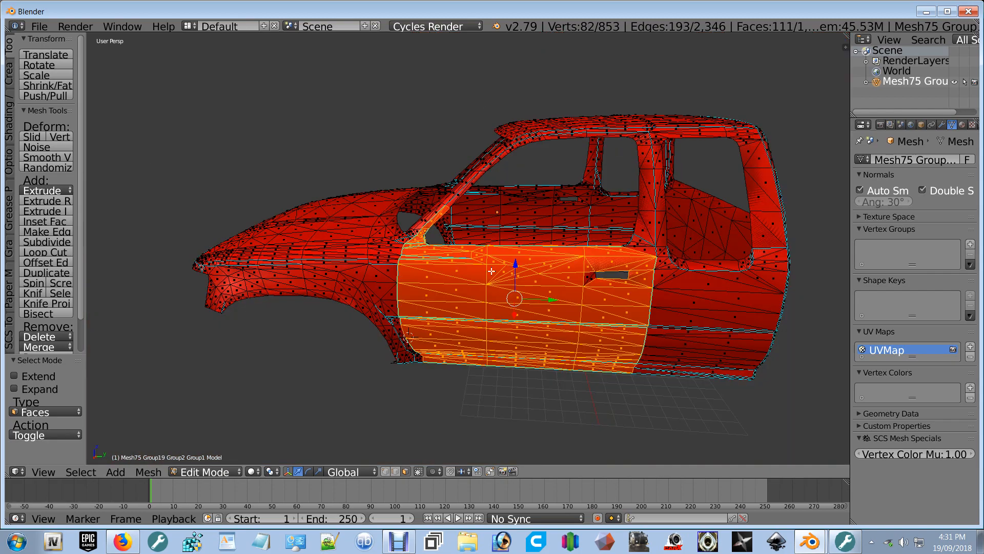
middle_click_drag(532, 289, 338, 272)
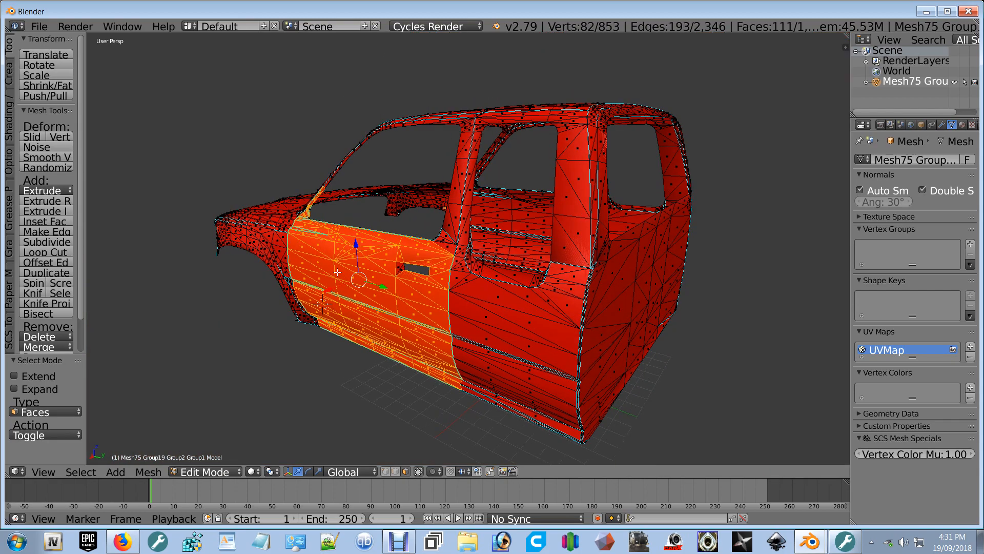
middle_click_drag(349, 285, 288, 315)
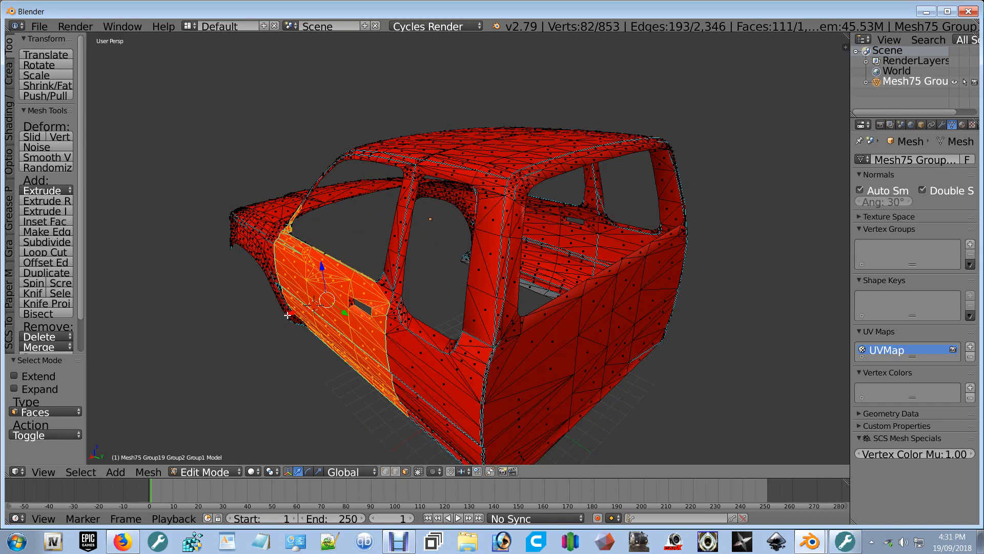
left_click_drag(288, 314, 208, 351)
key("ctrl+z")
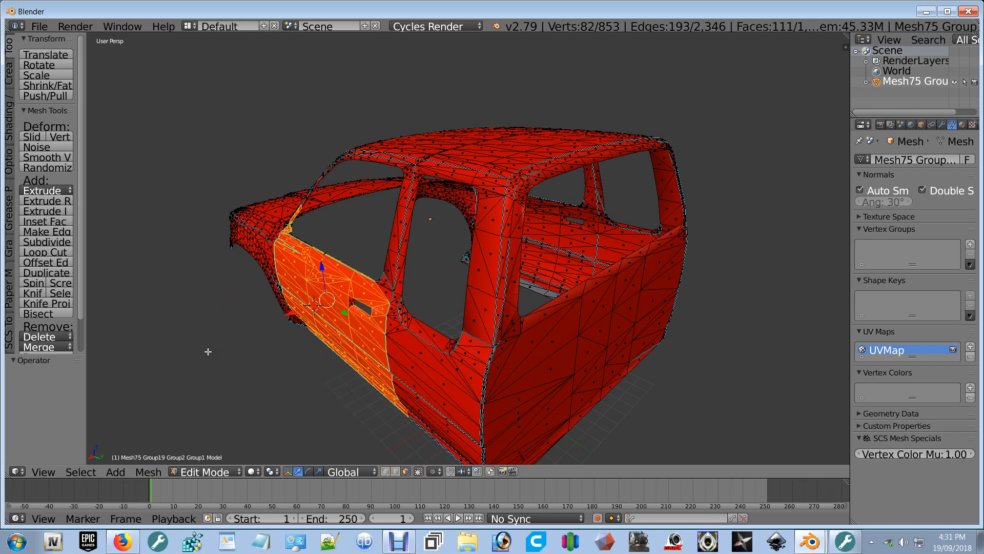
Step: Extrude the selected door faces in place, move them -0.246 along X, and undo that move
key("e")
key("Escape")
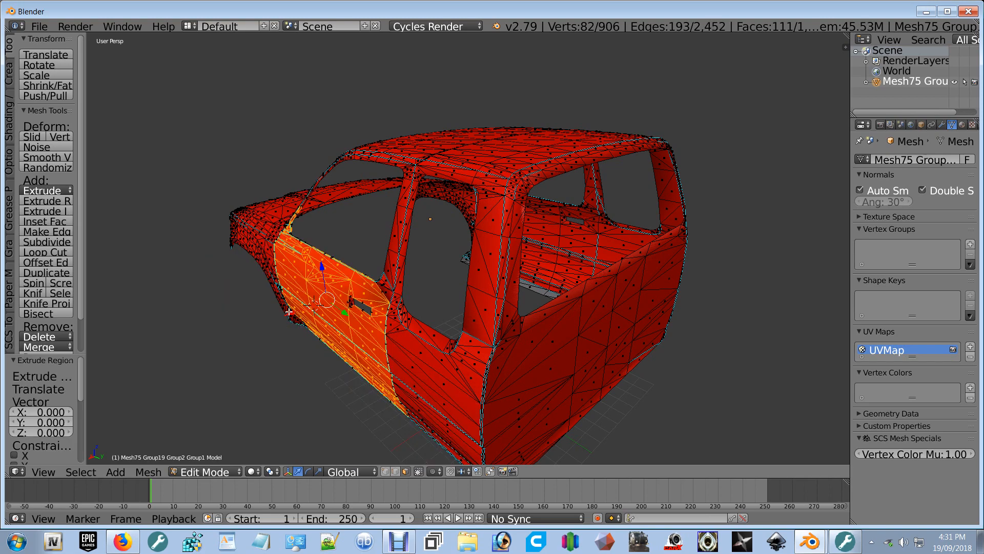
left_click_drag(288, 311, 400, 305)
middle_click_drag(400, 306, 491, 303)
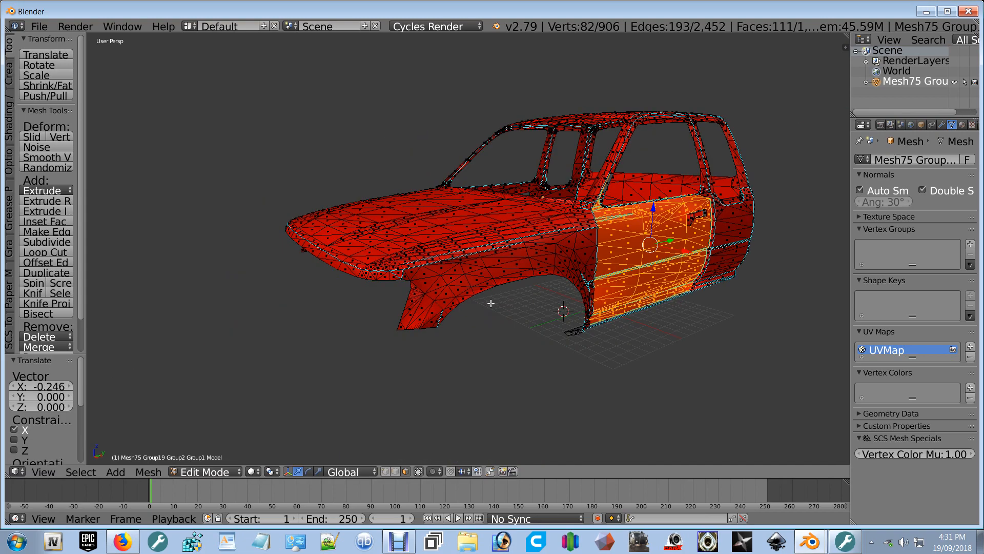
key("ctrl+z")
Step: Return to Object Mode and inspect the solidified door area around the handle and the cab's front
key("Tab")
middle_click_drag(739, 228, 663, 232)
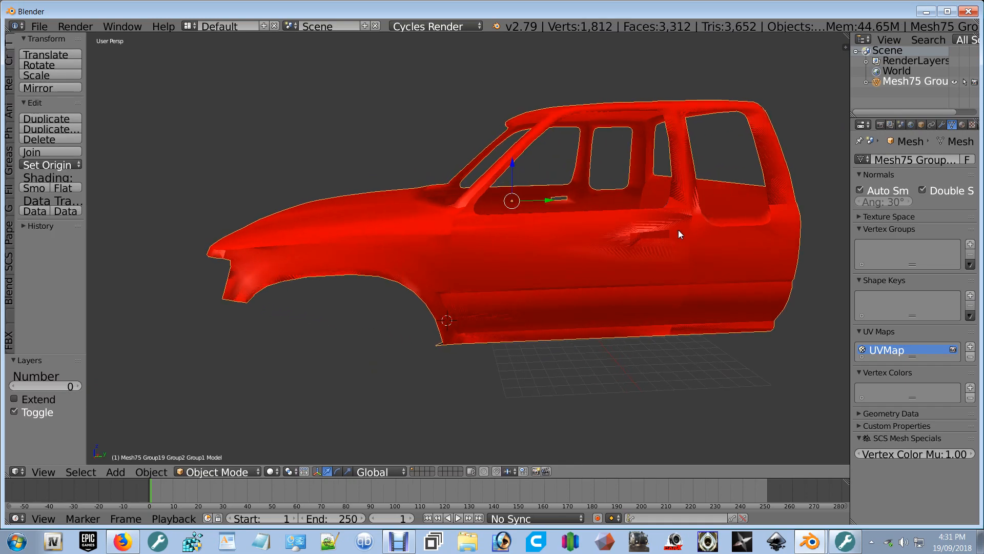
middle_click_drag(678, 230, 358, 265)
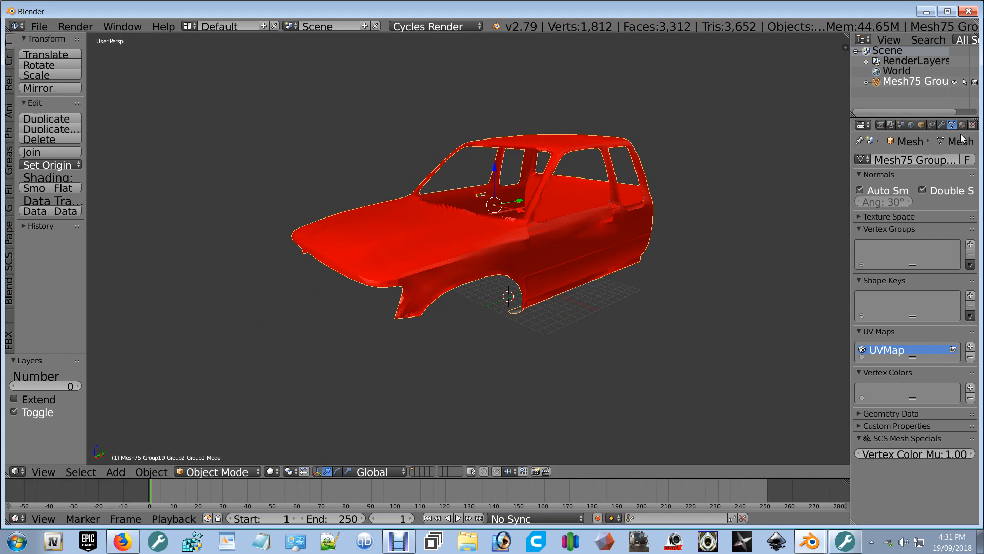
Step: Turn off Double Sided in the cab mesh's normals settings and turn it back on
left_click(922, 191)
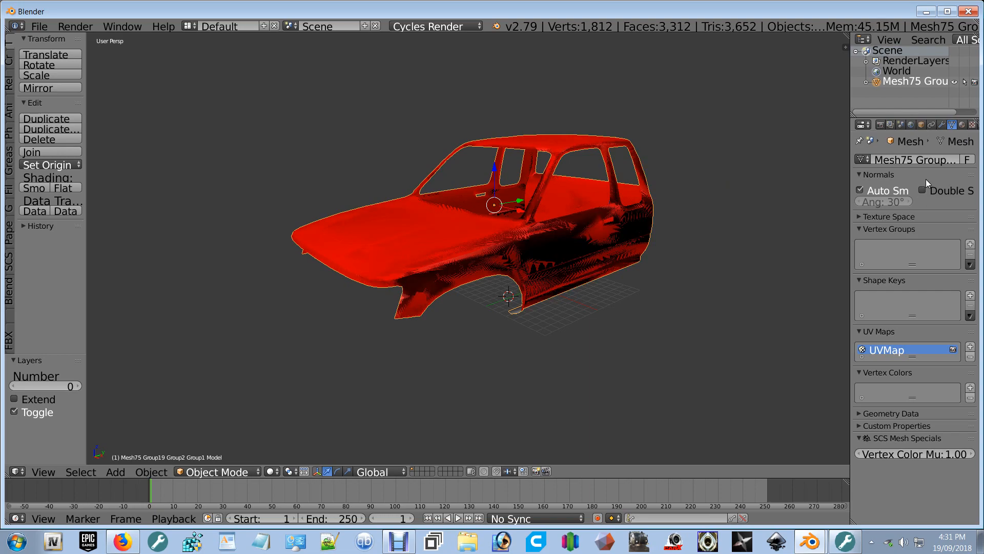
left_click(925, 176)
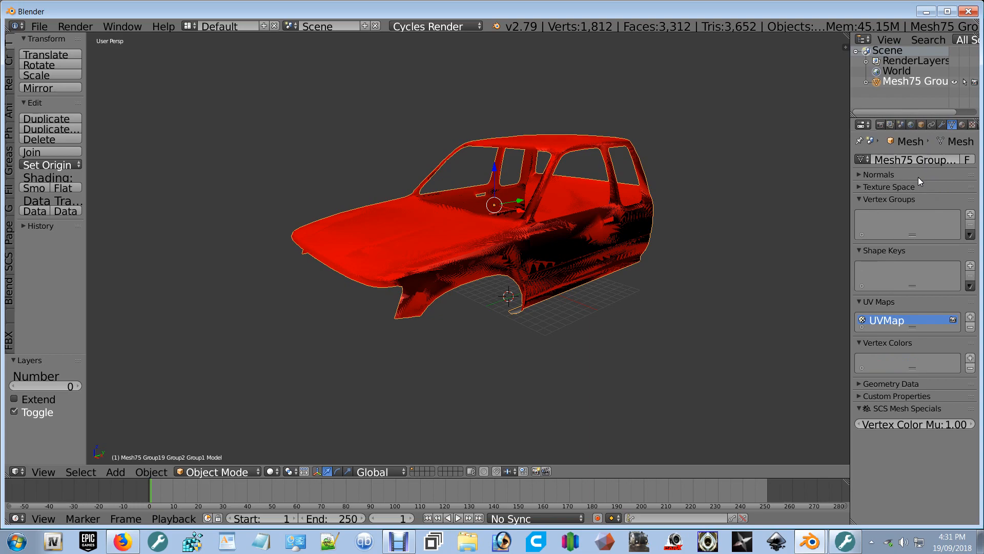
left_click(862, 176)
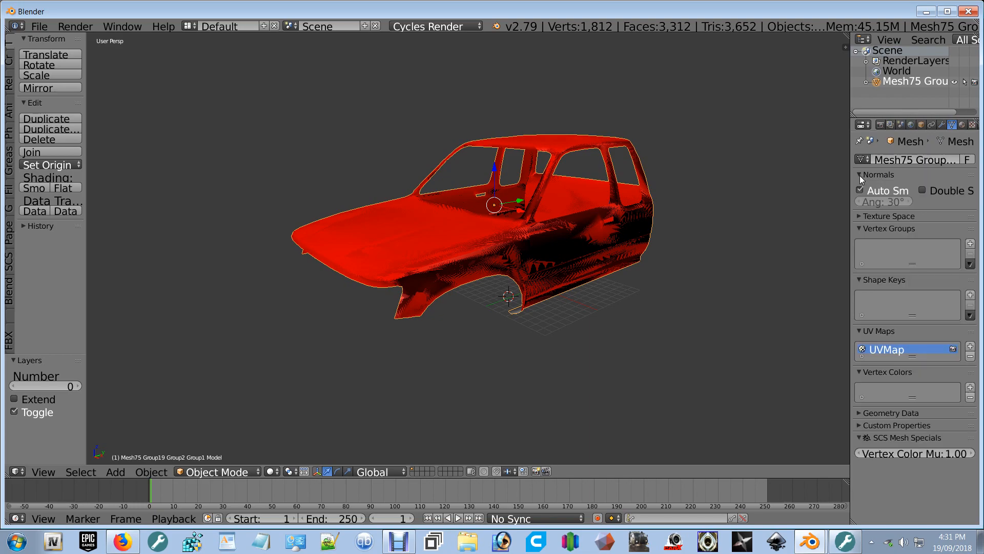
left_click(923, 190)
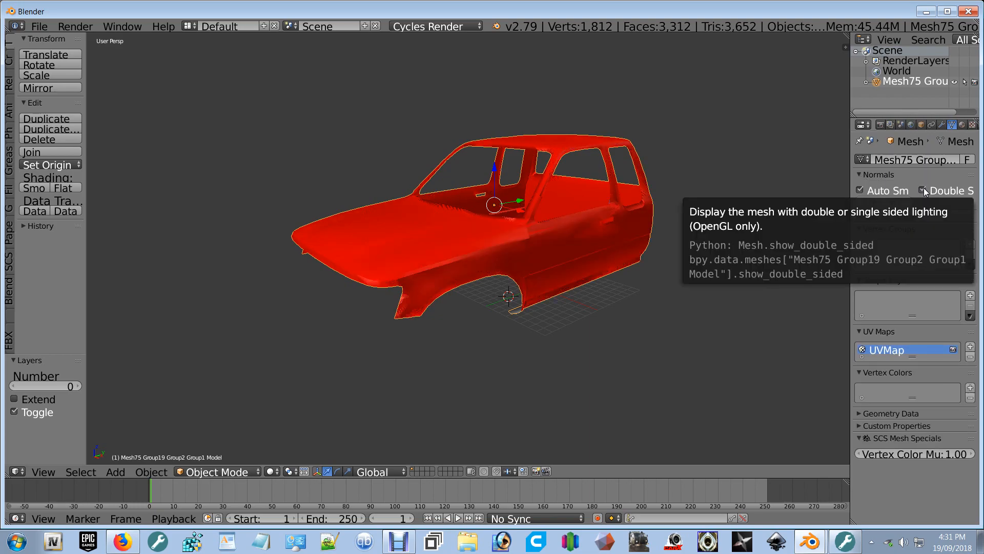
Step: Remove the Solidify modifier from the cab body
left_click(942, 125)
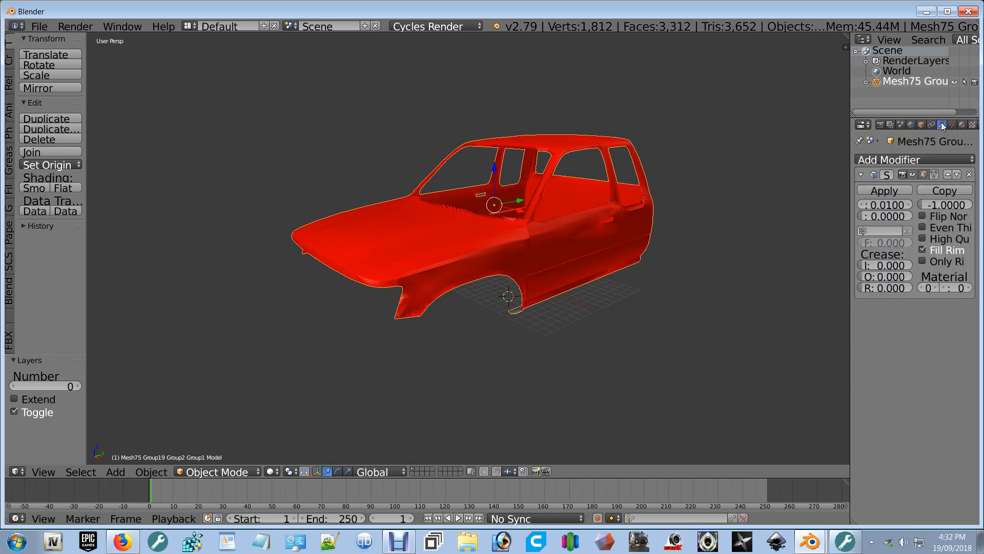
left_click(969, 174)
middle_click_drag(563, 241, 425, 246)
Step: Open the choice of modifiers that can be added to the cab body
left_click(881, 156)
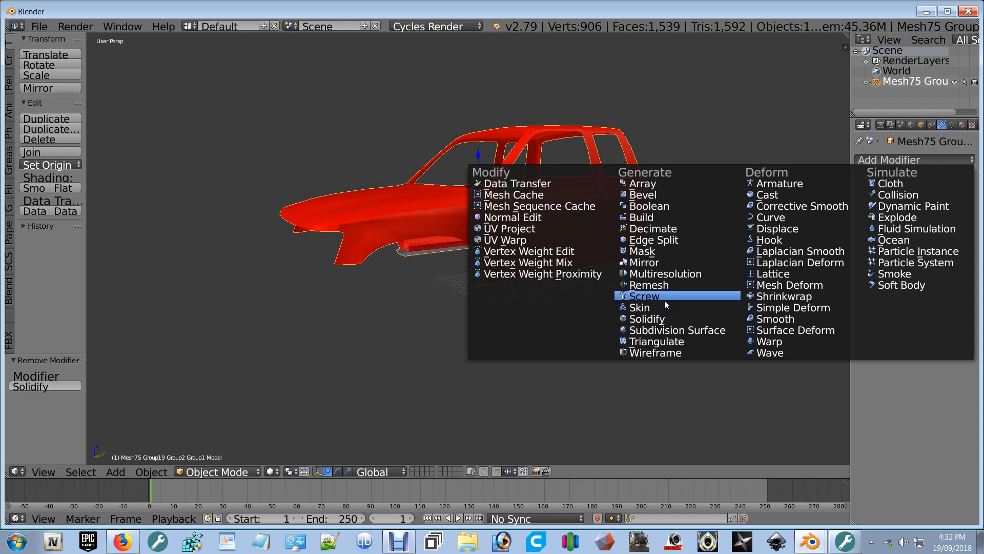
Step: Add a Solidify modifier to the truck cab mesh and set its thickness to about 0.0037
left_click(647, 318)
middle_click_drag(641, 323, 564, 190)
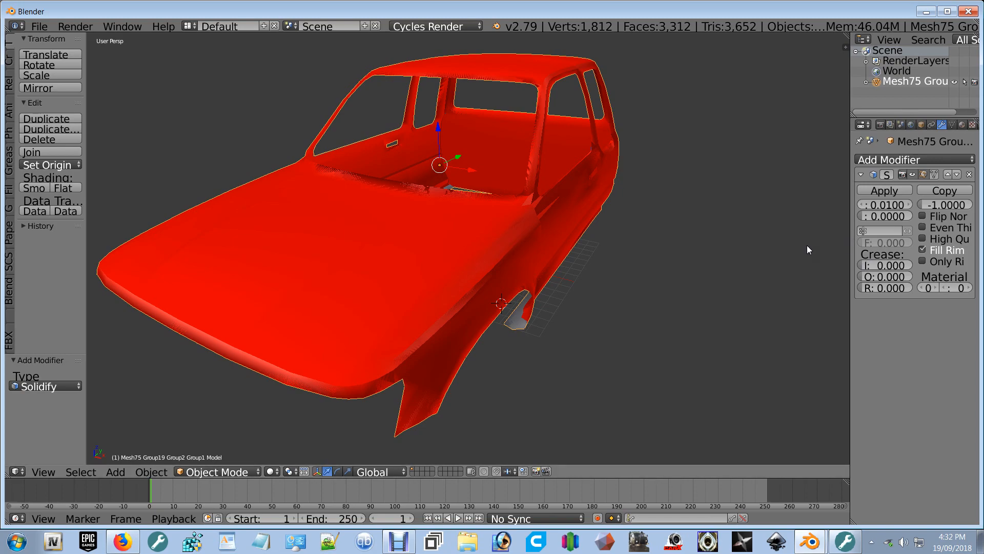
middle_click_drag(808, 250, 438, 243)
left_click_drag(899, 203, 897, 205)
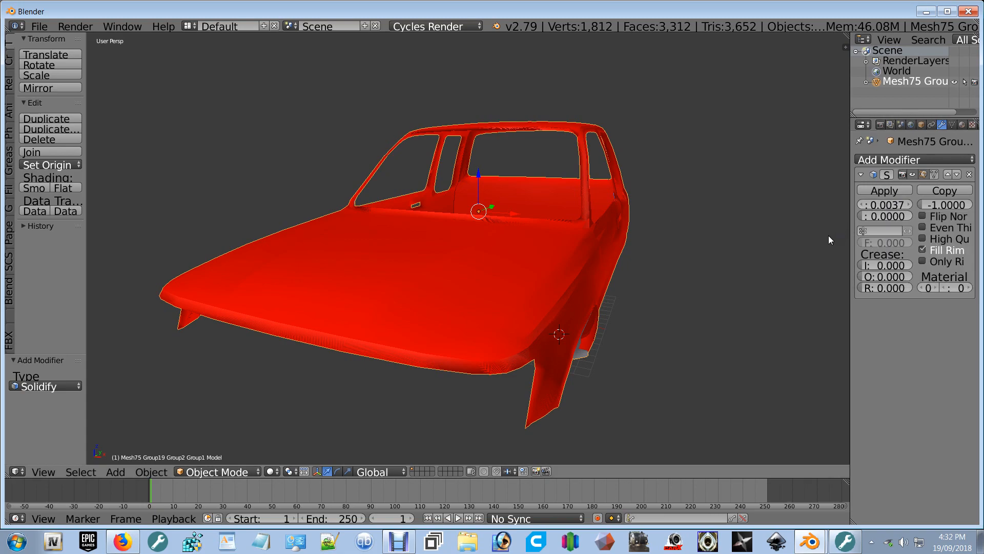
Step: Try a negative Solidify thickness of about -3.58 on the cab shell
middle_click_drag(828, 235, 806, 243)
scroll(641, 244, "up", 4)
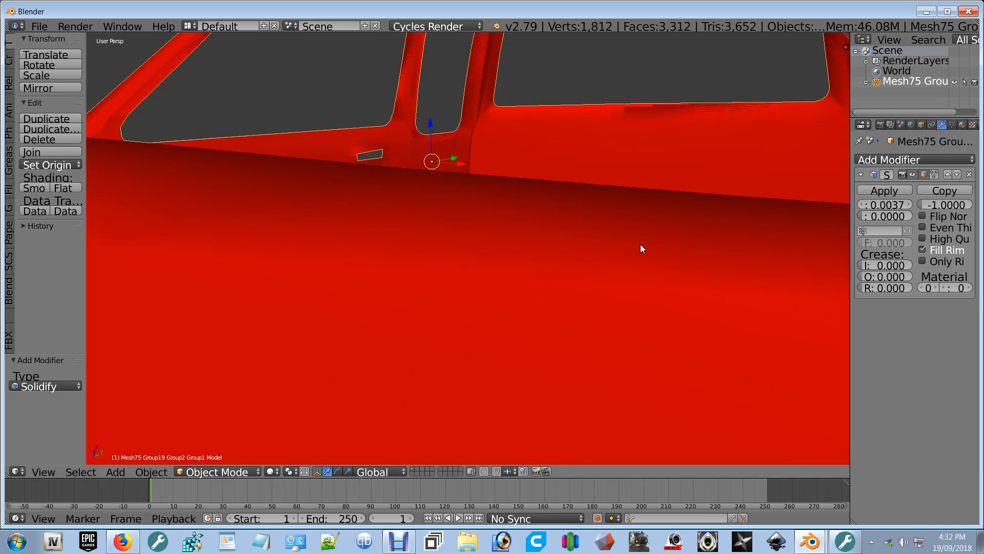
middle_click_drag(641, 244, 471, 304, "shift")
left_click_drag(885, 205, 835, 205)
scroll(631, 249, "down", 6)
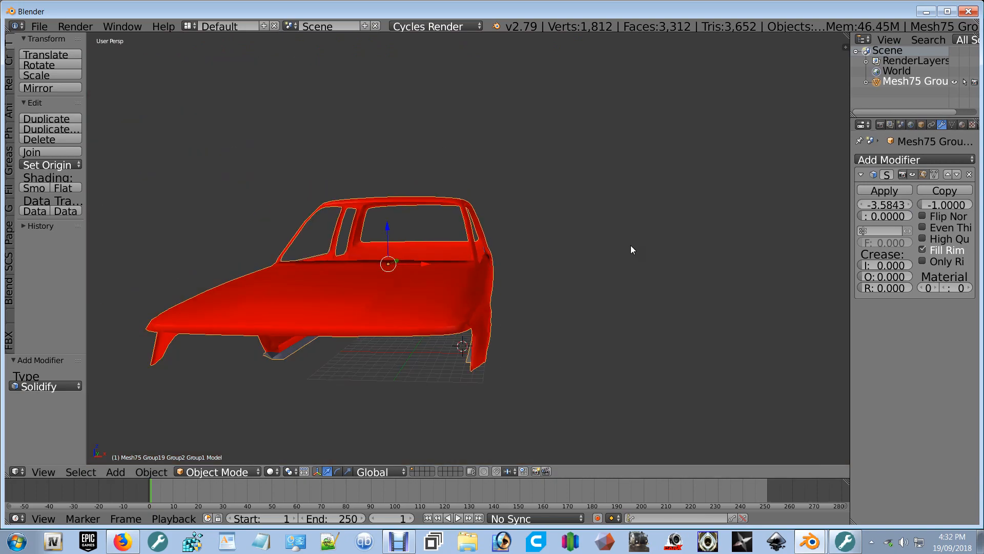
Step: Reset the Solidify thickness of the cab shell to 0
scroll(631, 250, "down", 5)
left_click_drag(886, 205, 887, 204)
left_click(879, 204)
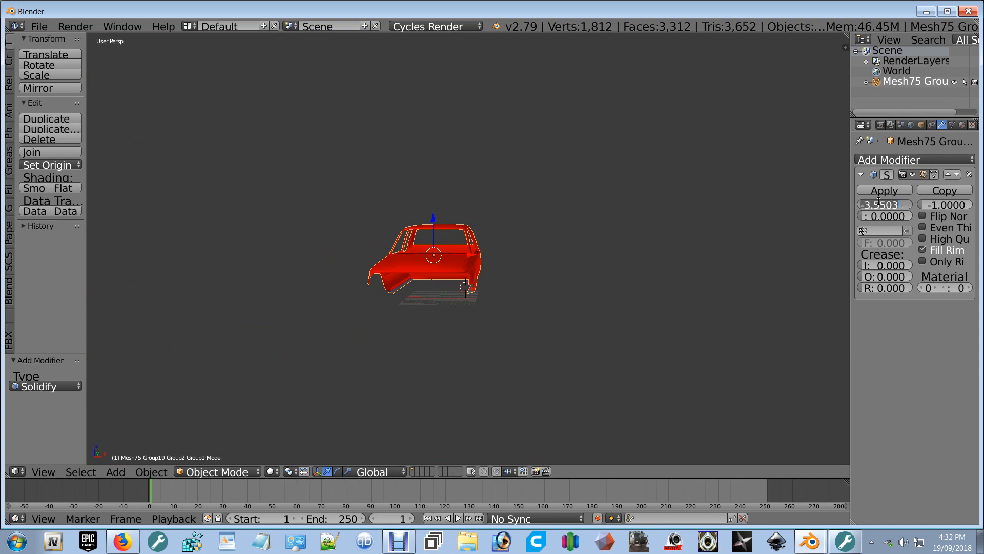
type("0")
key("Return")
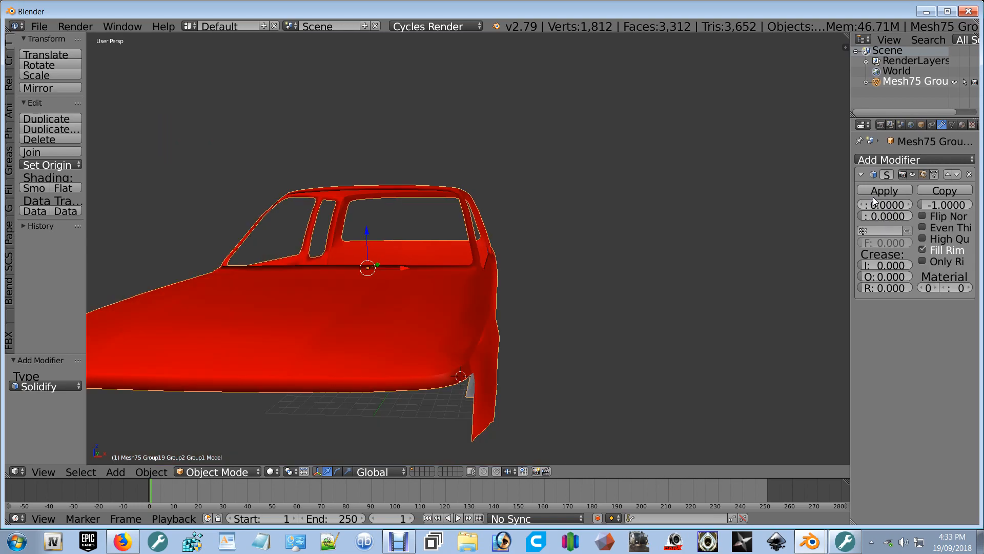
Step: Try a large Solidify thickness of about 9.99 on the cab and set it back to 0
left_click_drag(885, 204, 917, 204)
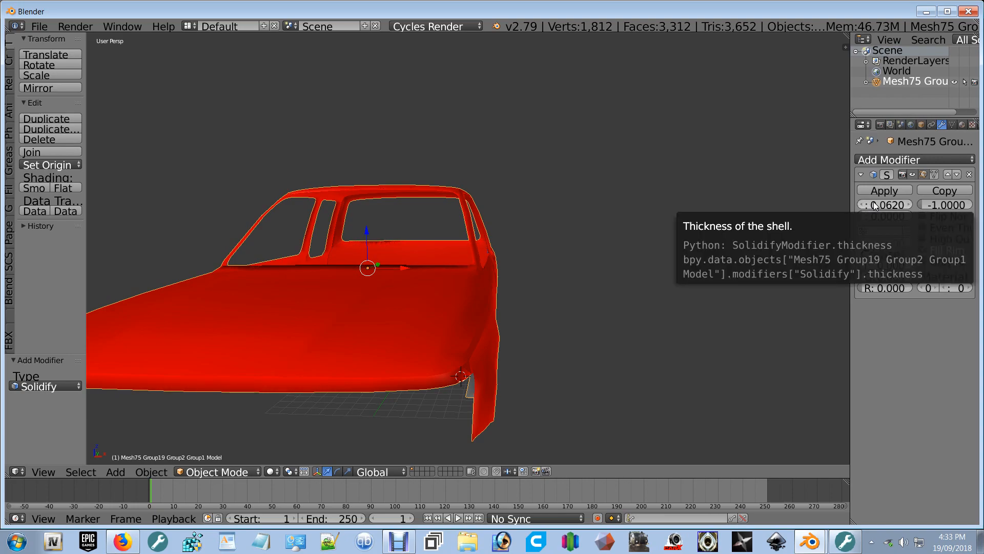
left_click_drag(875, 206, 964, 209)
middle_click_drag(324, 407, 570, 343)
left_click(912, 204)
left_click(912, 204)
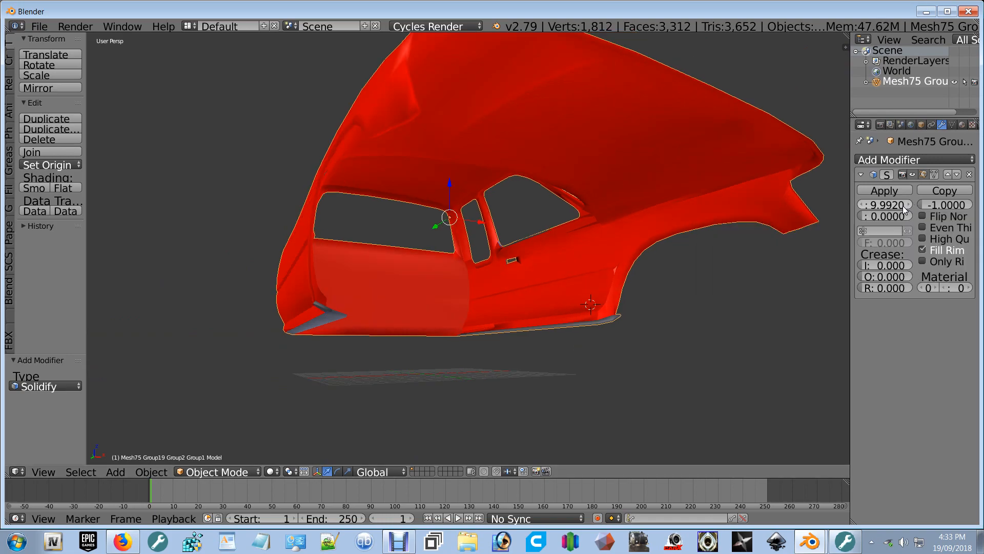
middle_click_drag(629, 278, 744, 256)
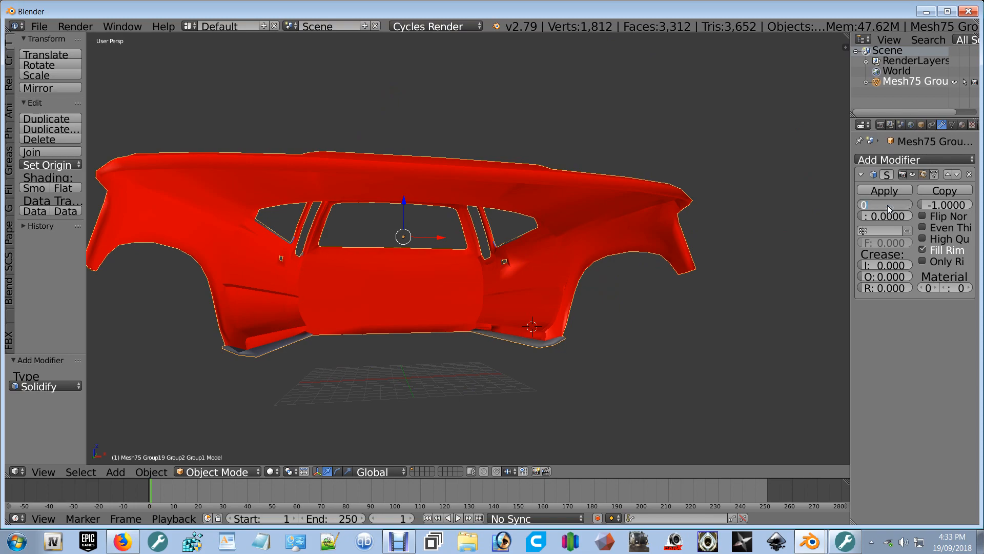
key("Return")
Step: Raise the cab's Solidify thickness to about 0.2238, checking the body from underneath and the front
middle_click_drag(543, 361, 534, 334)
scroll(515, 366, "up", 1)
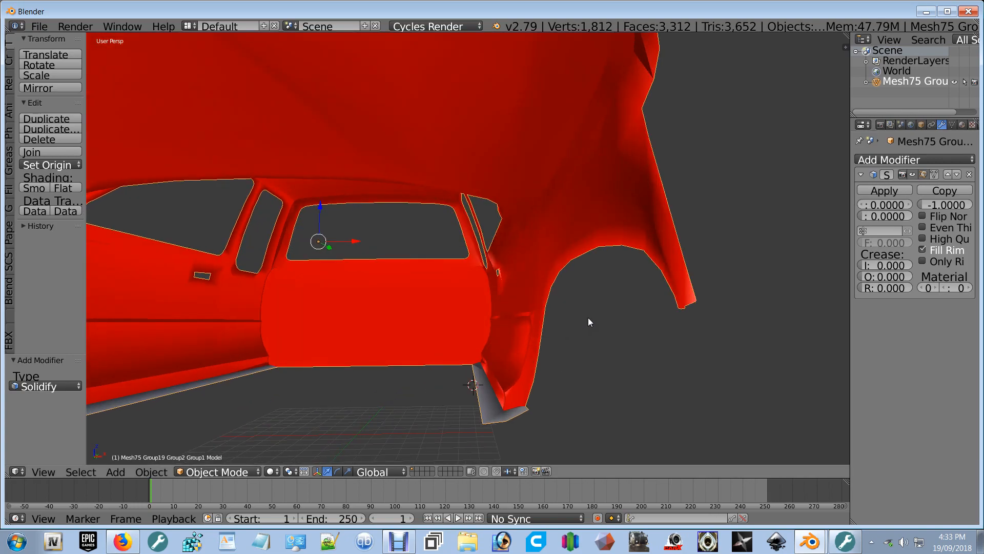
middle_click_drag(589, 318, 794, 287)
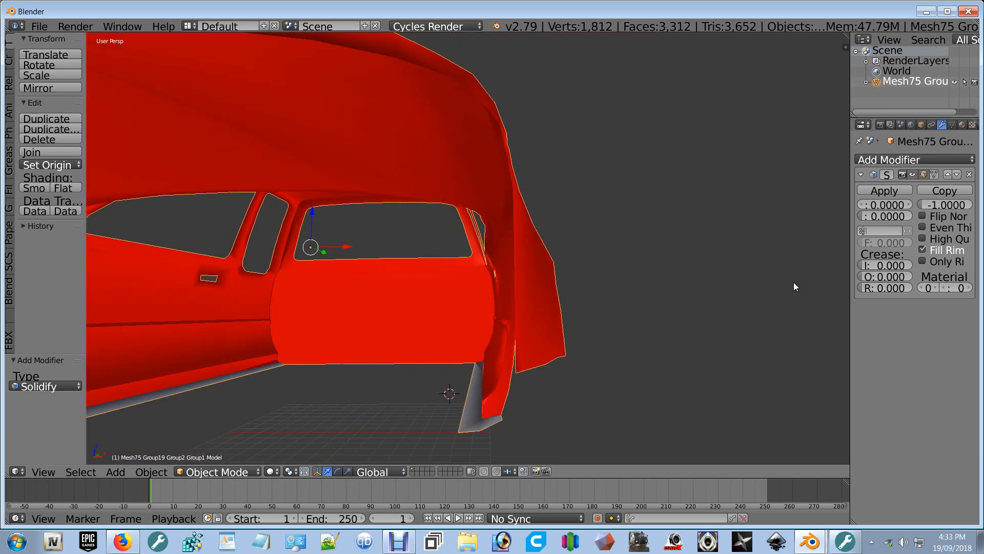
left_click_drag(904, 203, 933, 203)
scroll(669, 246, "down", 5)
middle_click_drag(668, 245, 394, 350)
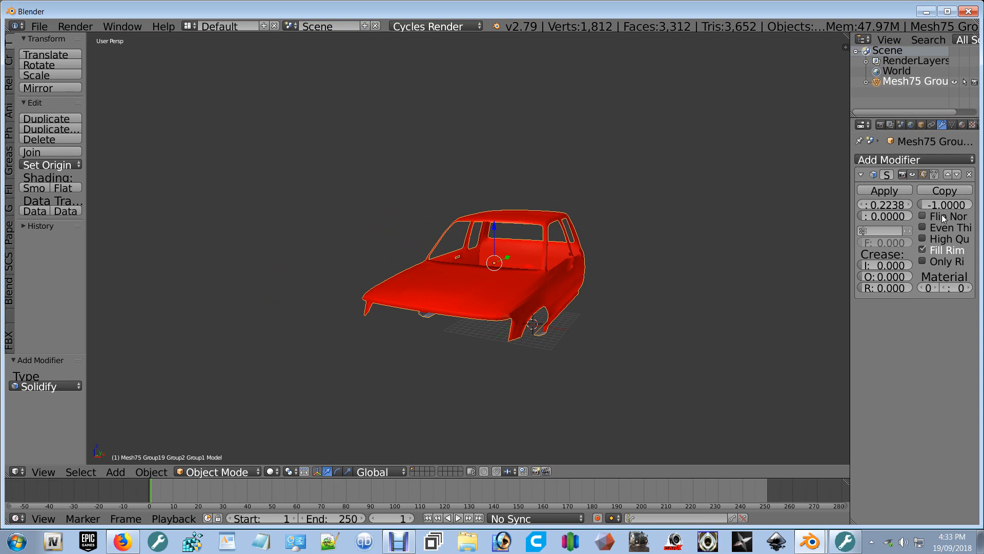
Step: Set the Solidify clamp to about 0.0202 and the thickness to about 0.3235, and apply the modifier to the cab
left_click_drag(885, 216, 888, 216)
left_click(874, 205)
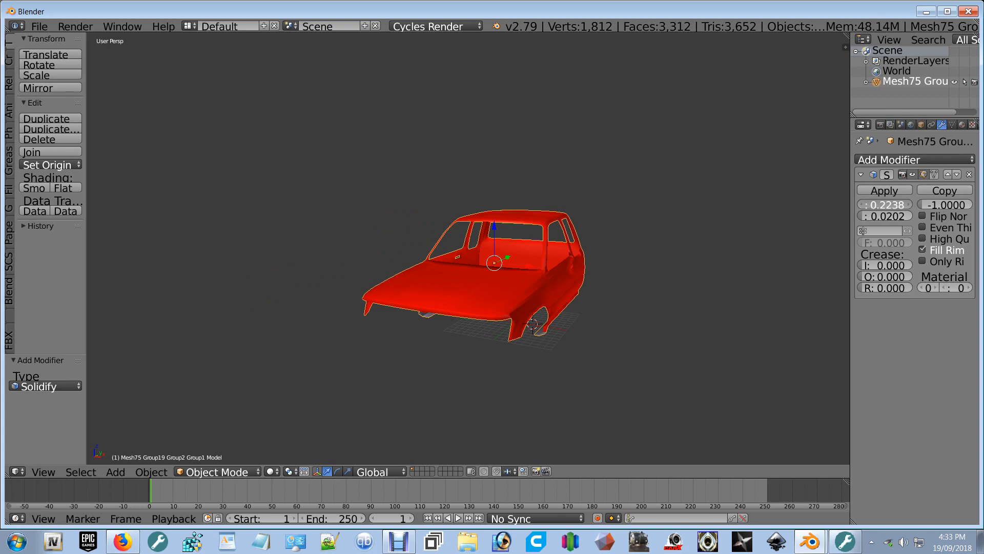
left_click(874, 212)
left_click_drag(873, 206, 897, 206)
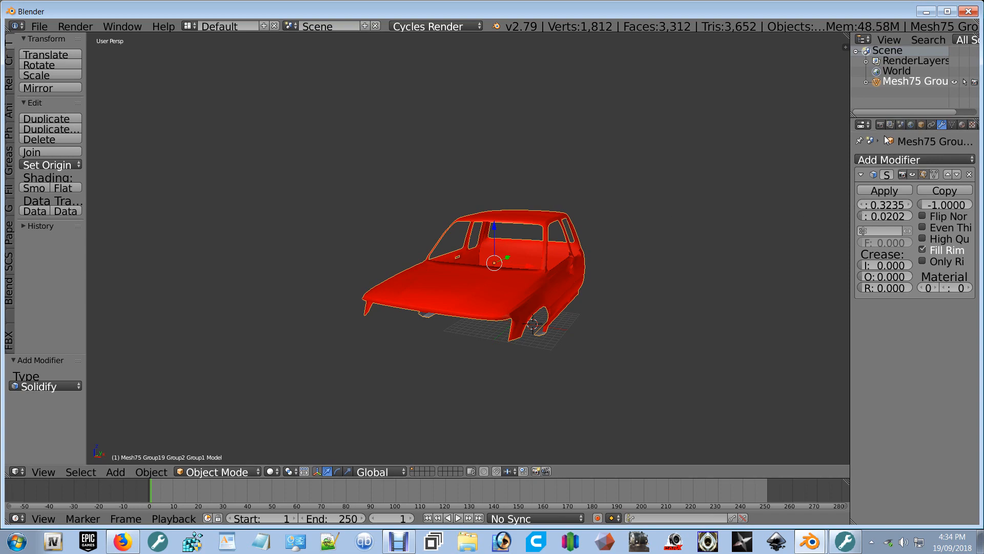
left_click(878, 188)
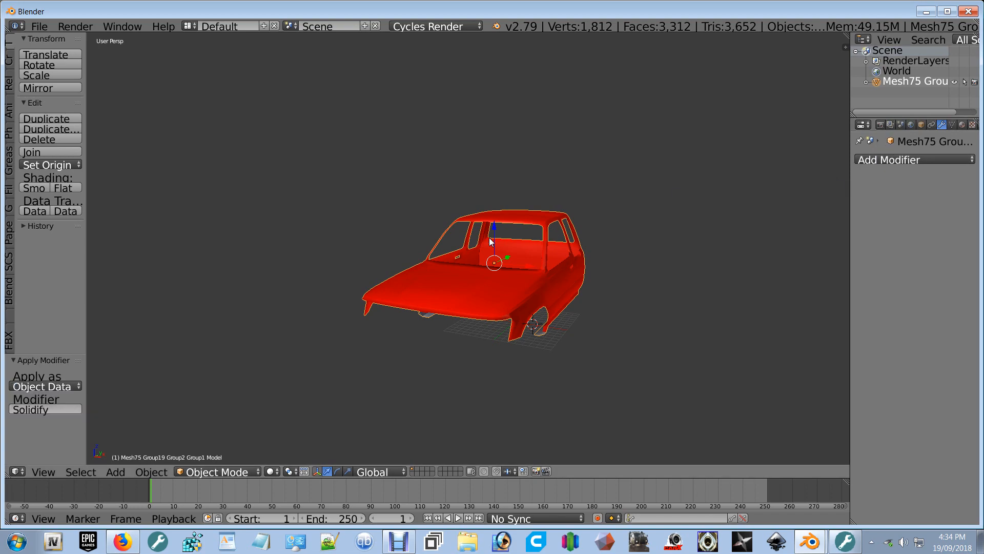
Step: Export the cab mesh in STL format as hilux cab.stl in the Hiluc 1996 folder
left_click(40, 27)
mouse_move(108, 233)
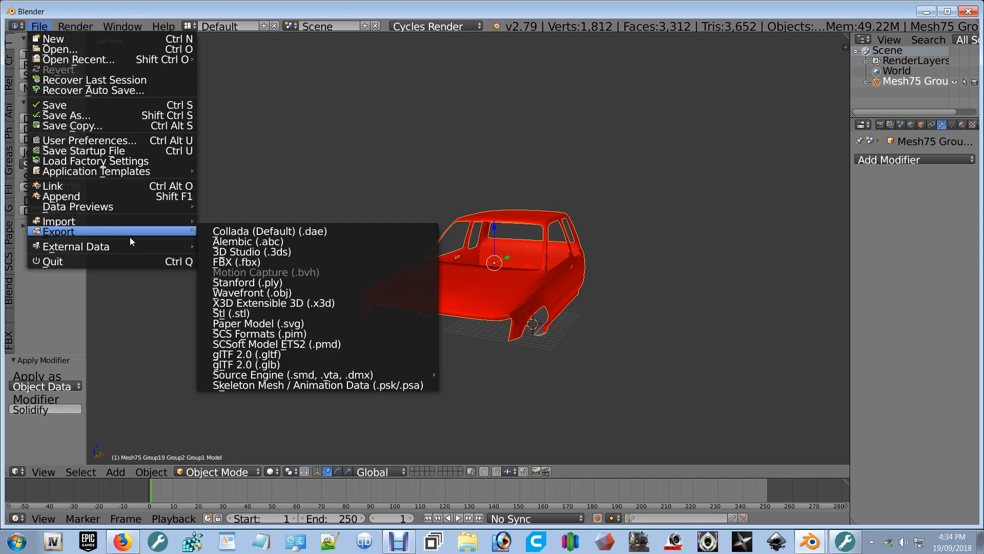
left_click(245, 313)
key("Return")
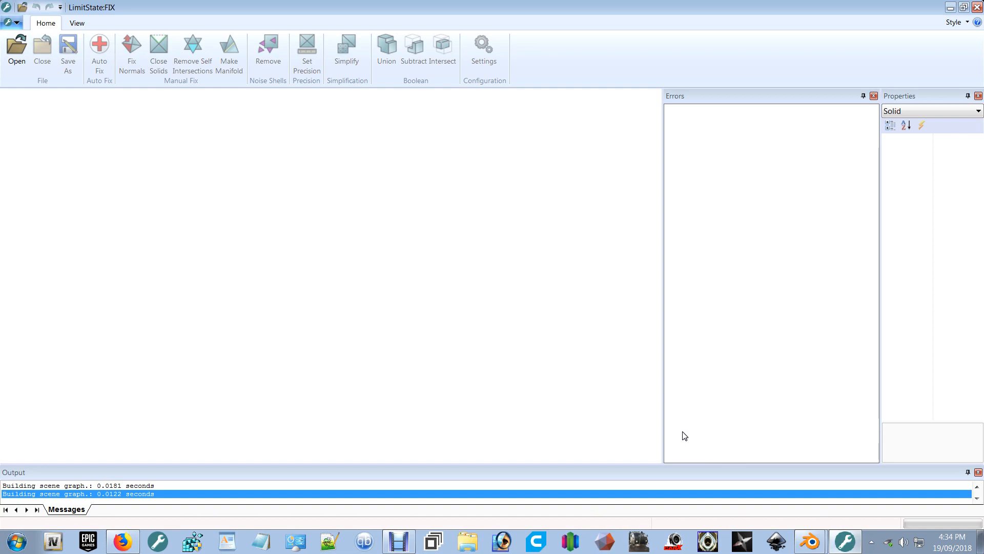
Step: Switch to LimitState:FIX and open hilux cab.stl from the Hiluc 1996 folder
key("ctrl+o")
left_click(386, 195)
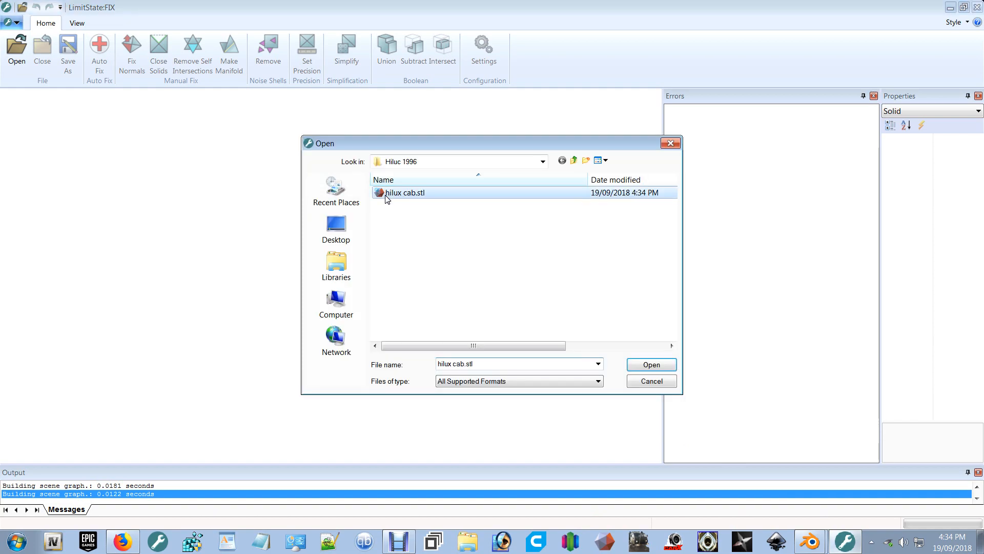
double_click(386, 195)
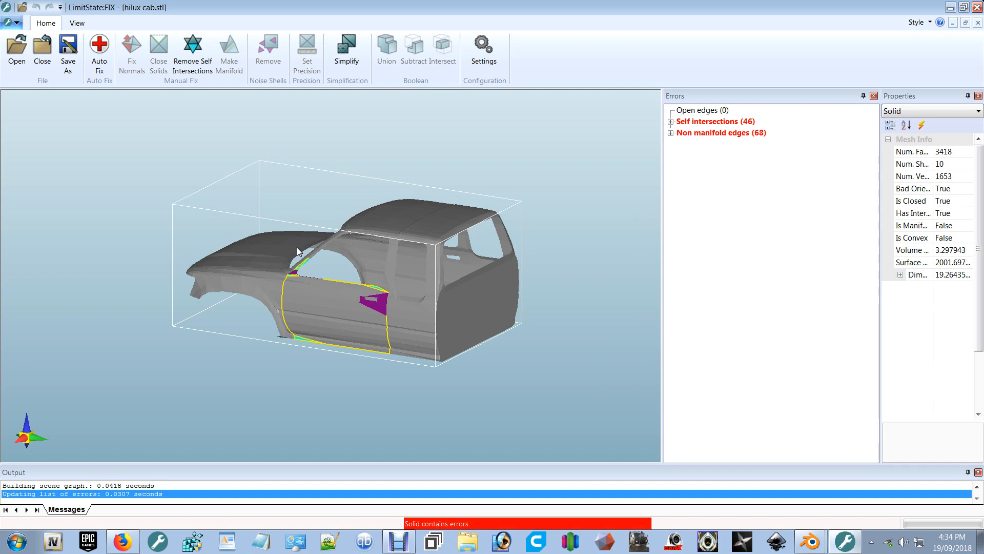
Step: Run Auto Fix on the cab mesh to repair its self intersections and non-manifold edges
left_click_drag(297, 247, 343, 245)
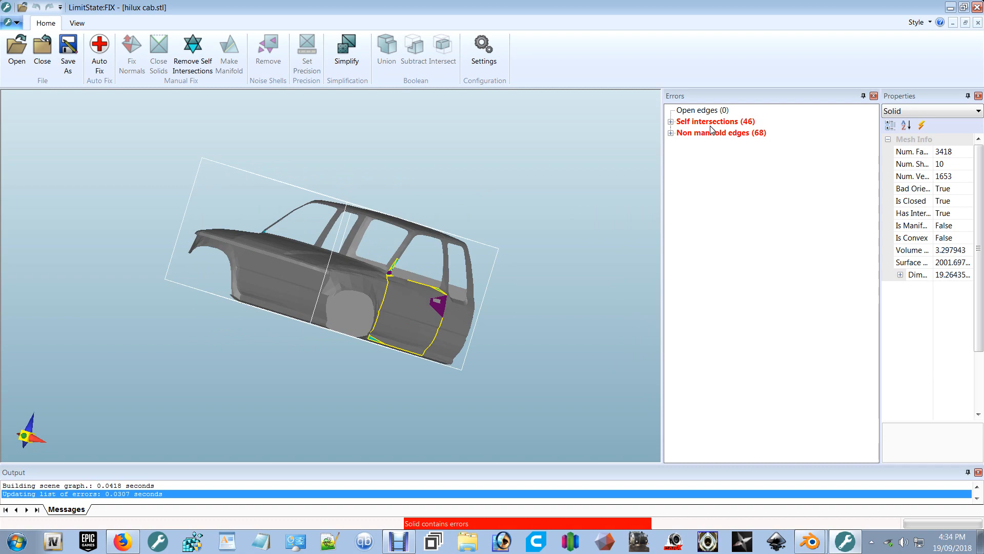
left_click(103, 55)
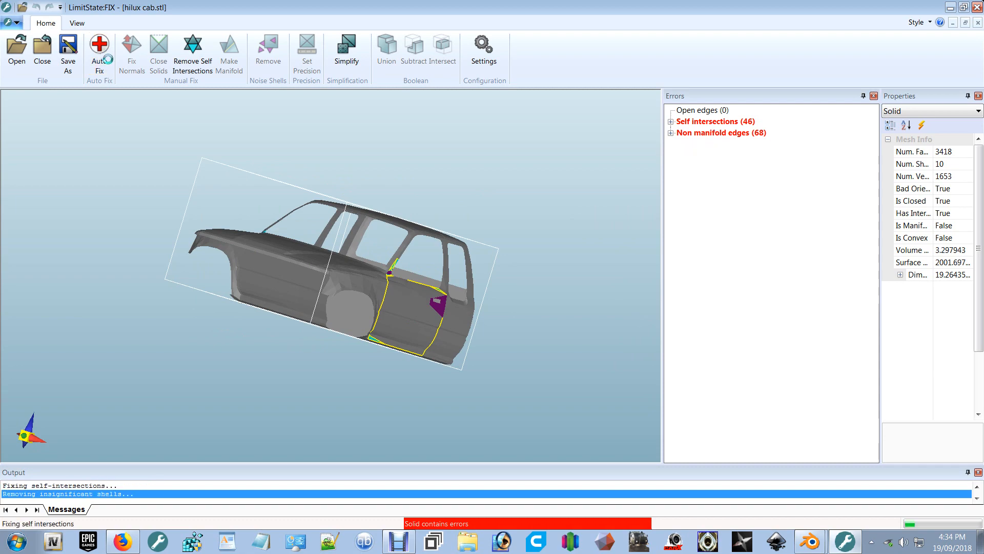
left_click_drag(161, 179, 213, 159)
Step: Save the repaired mesh over hilux cab.stl as a binary STL with rounding to 4 decimal places
left_click(68, 51)
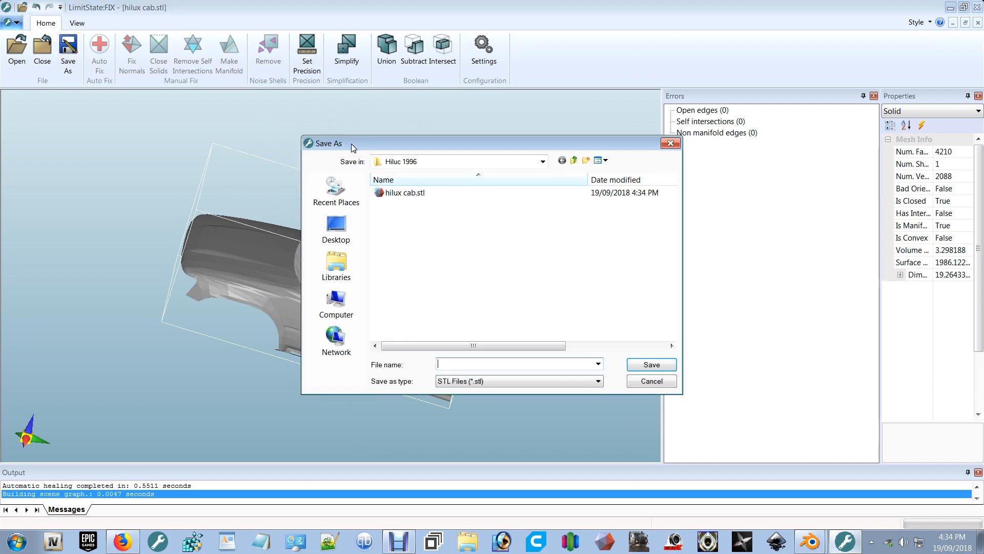
double_click(405, 192)
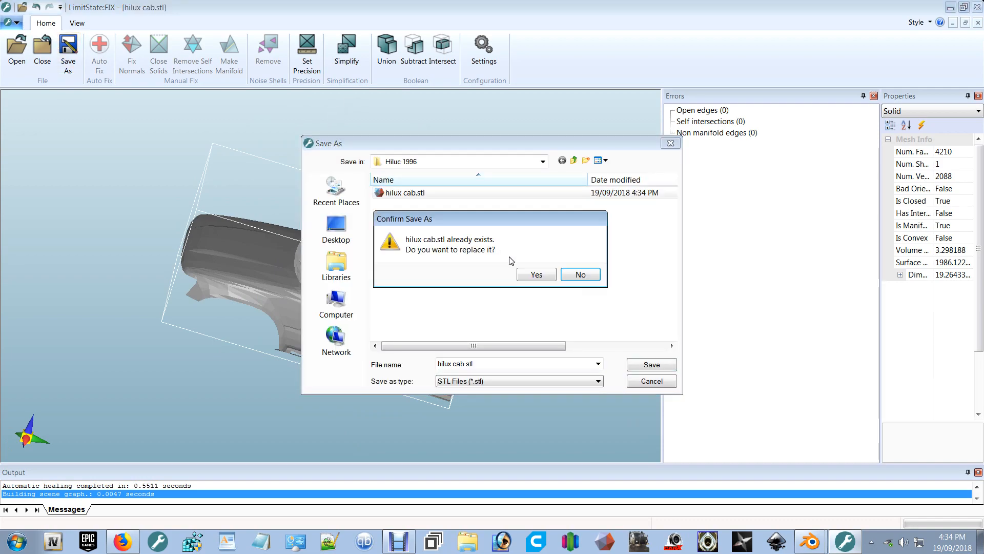
left_click(535, 275)
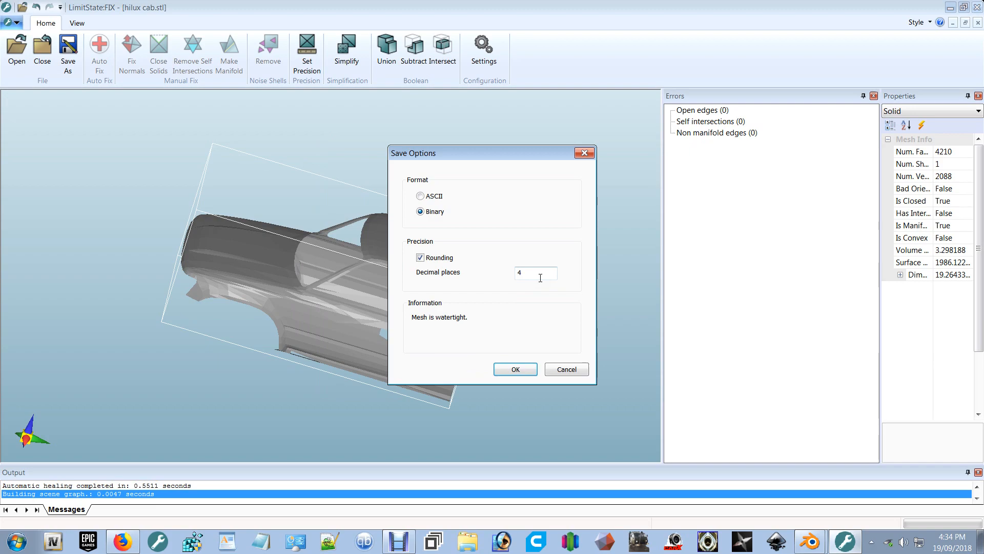
left_click(527, 368)
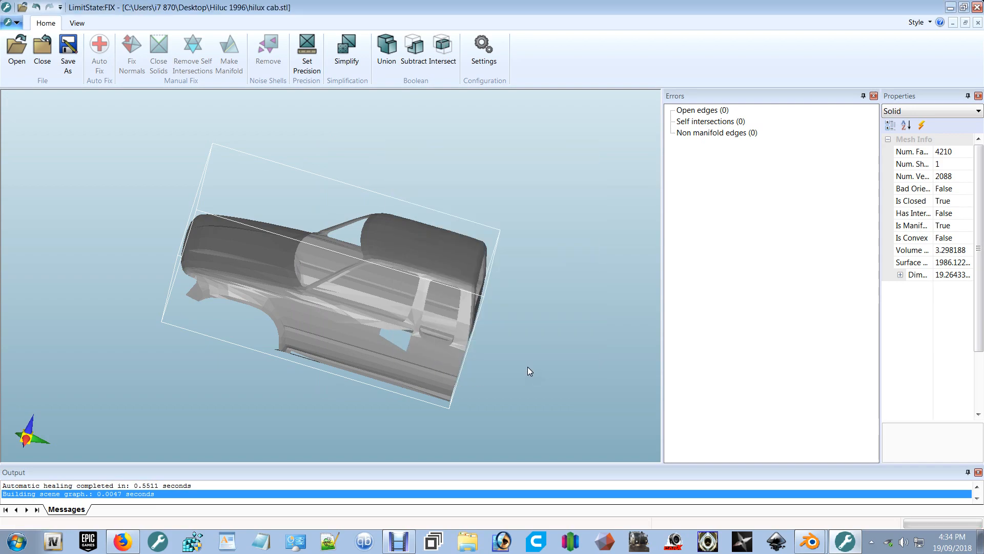
Step: Switch to Simplify3D and remove the existing babe model from the build plate
left_click(569, 543)
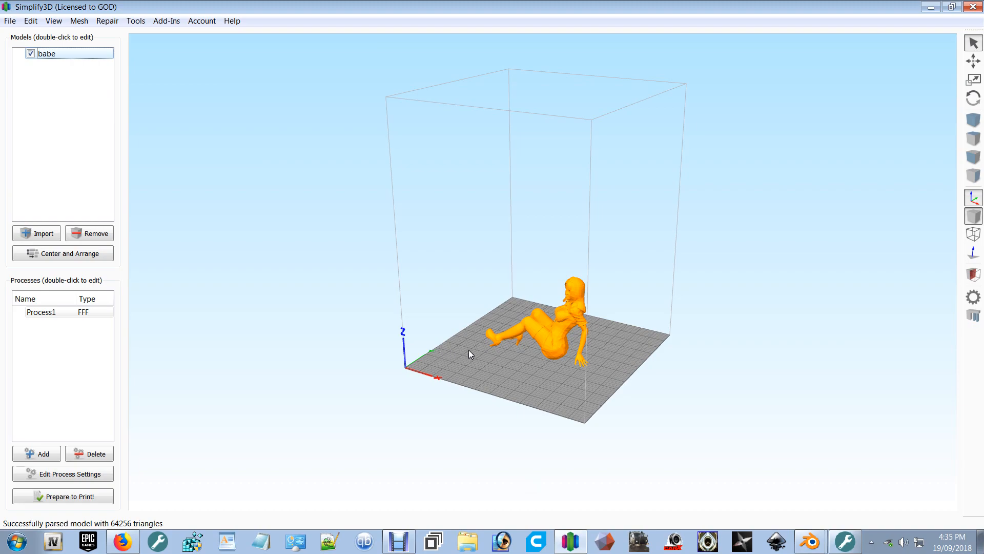
scroll(469, 349, "up", 5)
left_click_drag(700, 350, 647, 428)
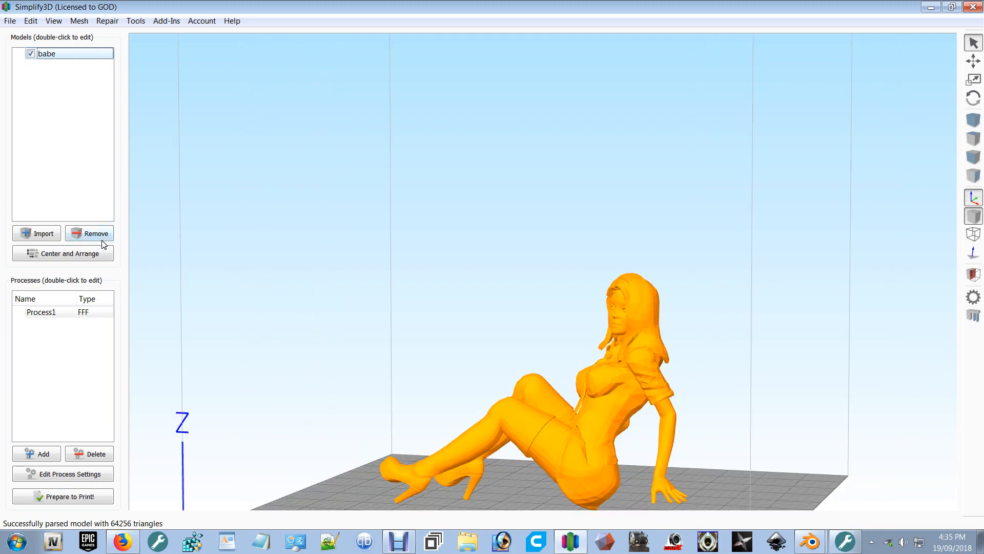
left_click(99, 238)
Step: Import hilux cab.stl from the Hiluc 1996 folder on the Desktop and view the cab on the build plate
left_click(37, 234)
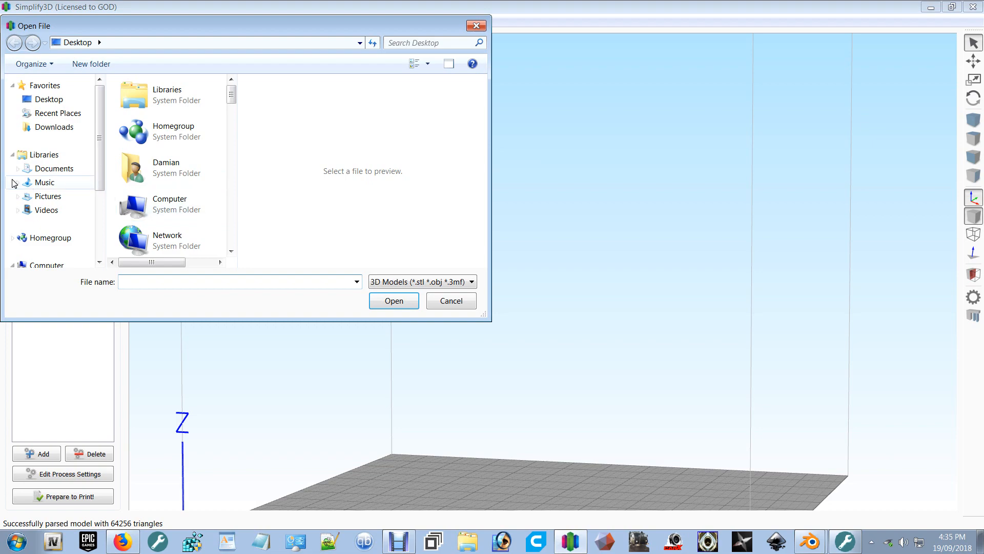
scroll(146, 159, "down", 6)
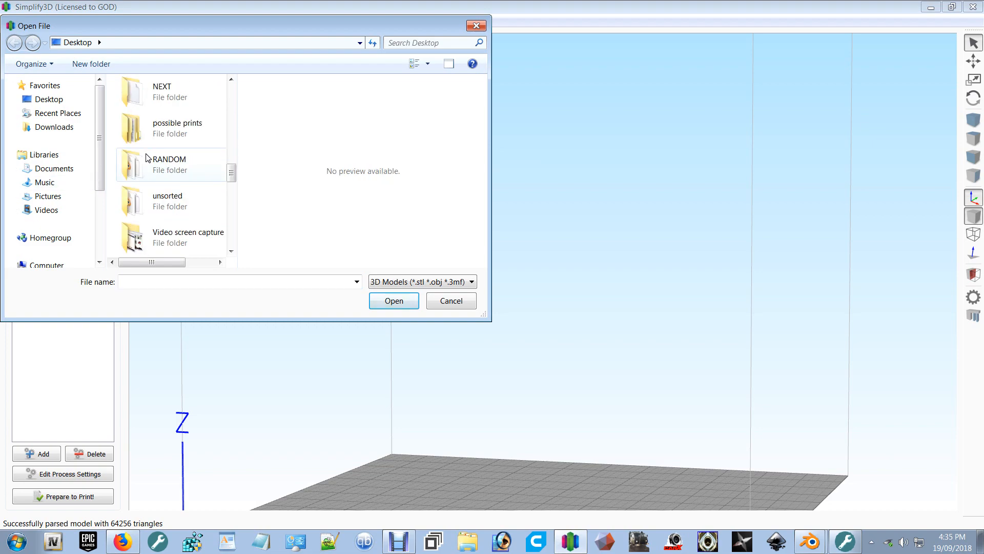
scroll(153, 164, "down", 5)
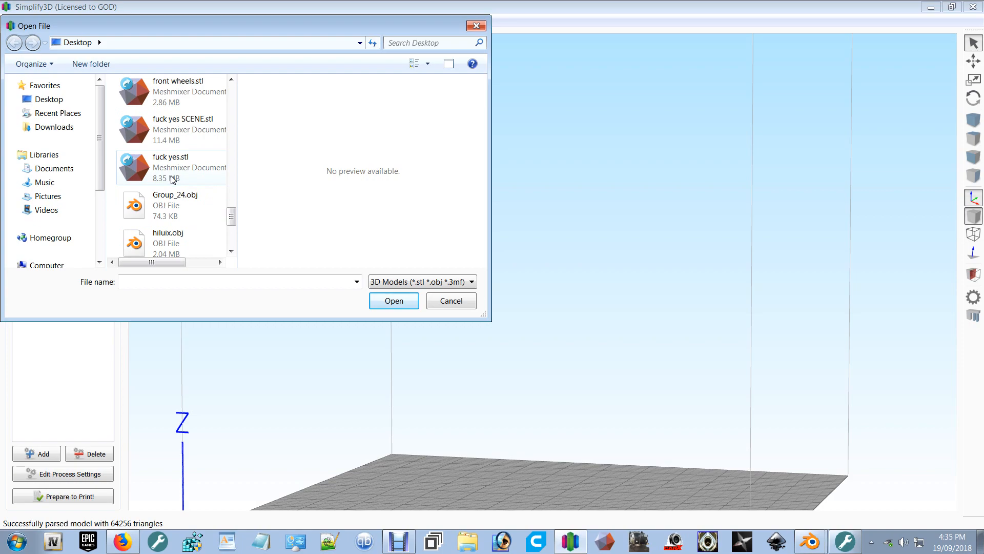
scroll(174, 189, "up", 4)
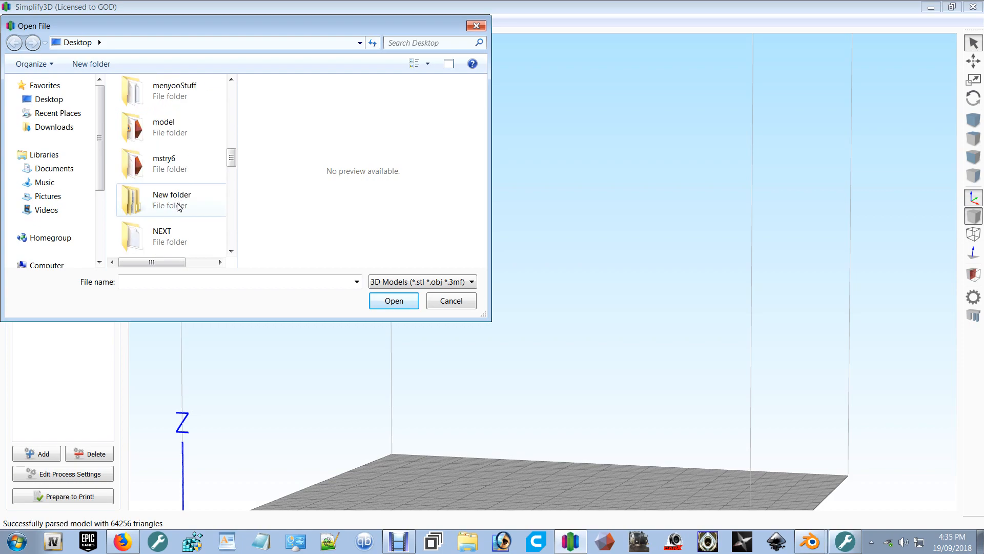
scroll(179, 207, "up", 1)
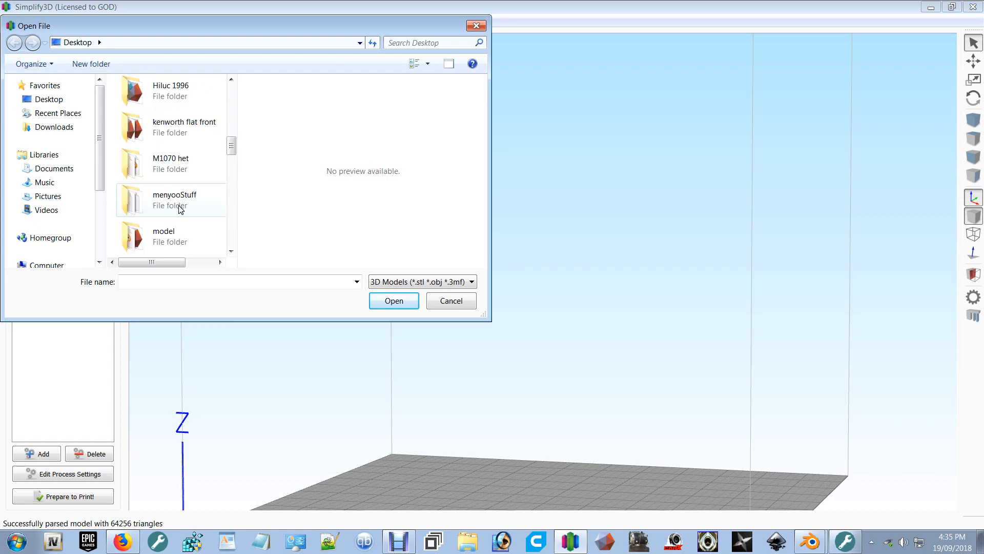
double_click(164, 92)
left_click(152, 104)
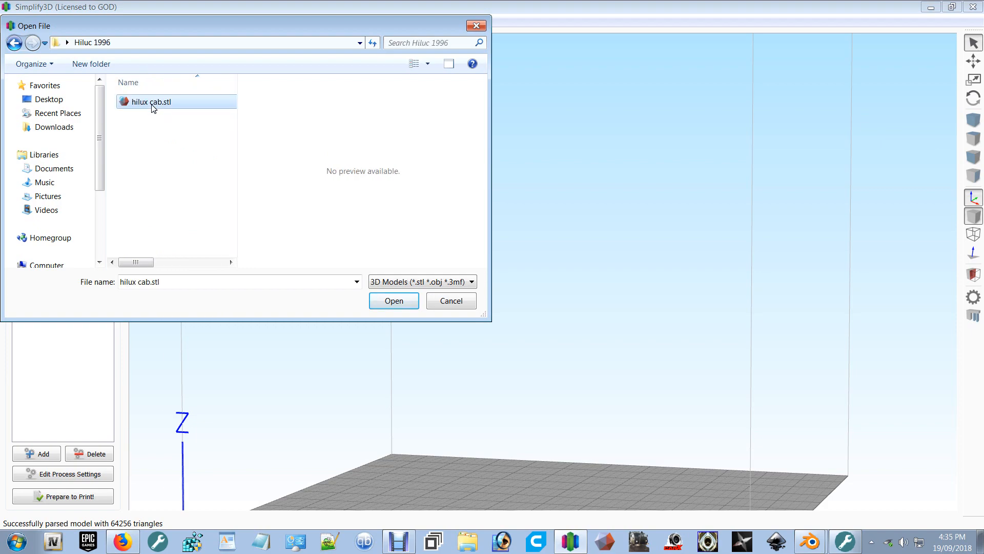
double_click(152, 102)
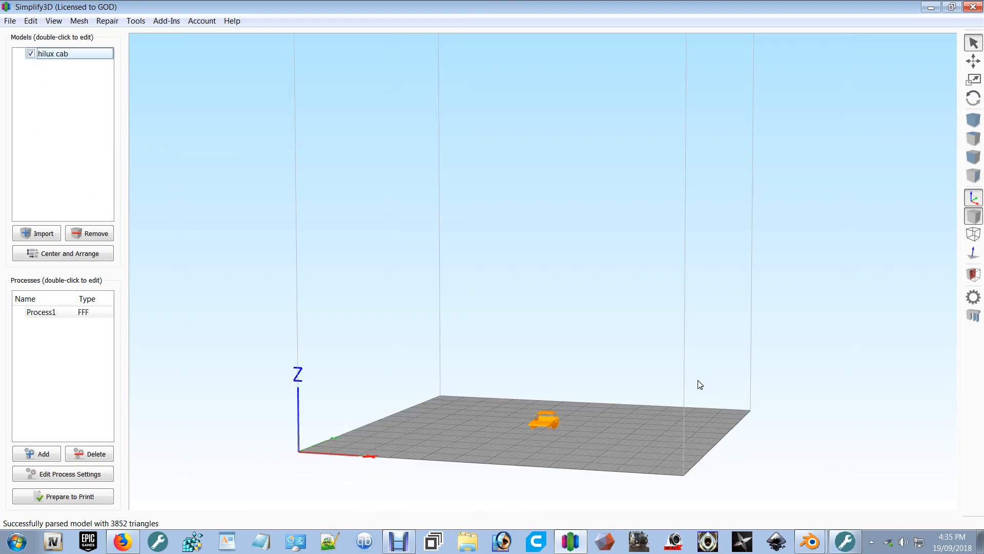
middle_click_drag(700, 384, 625, 354)
scroll(545, 354, "up", 5)
middle_click_drag(631, 246, 782, 82)
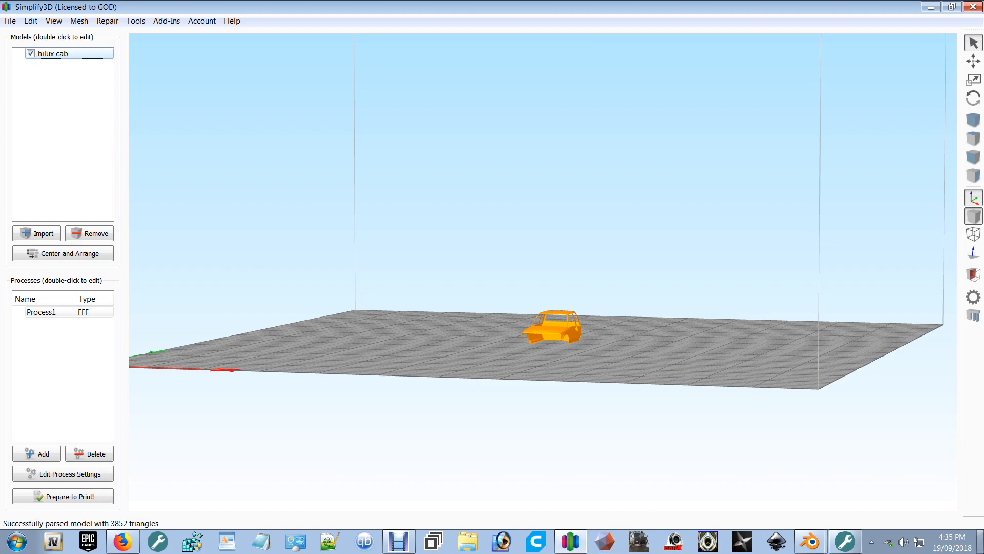
Step: Open the cab's model settings, slice it at its imported size, and inspect the resulting toolpath preview
double_click(574, 328)
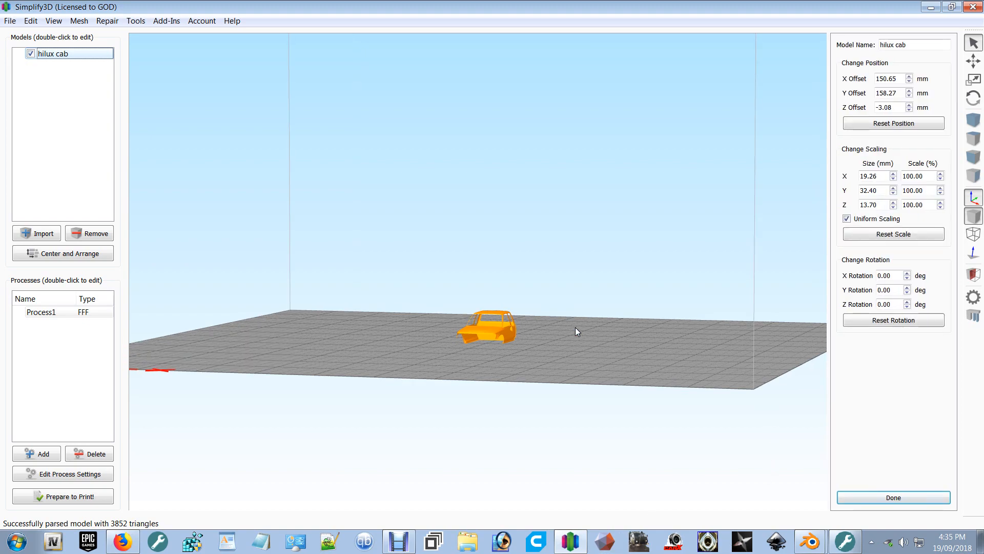
scroll(414, 245, "up", 5)
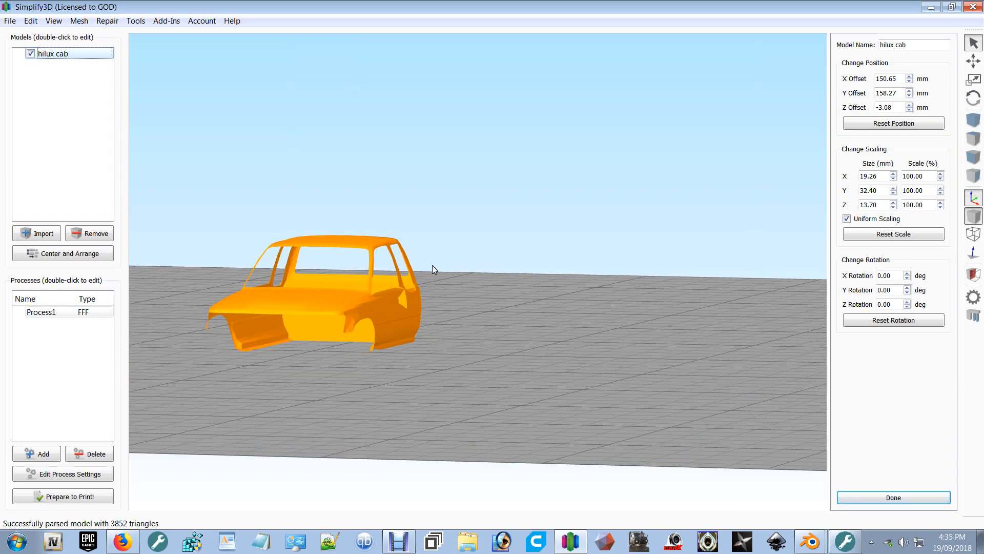
left_click_drag(432, 266, 657, 354)
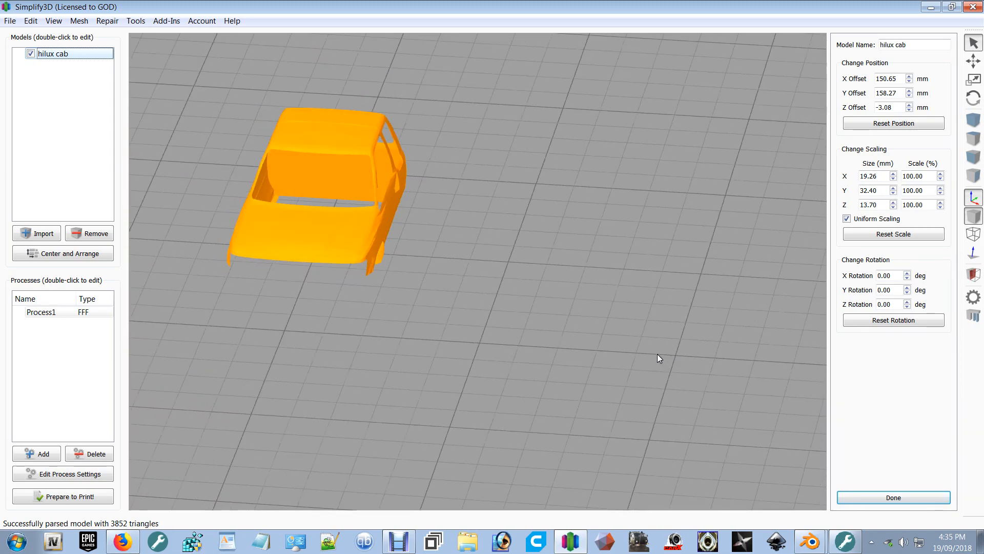
left_click_drag(657, 354, 406, 350)
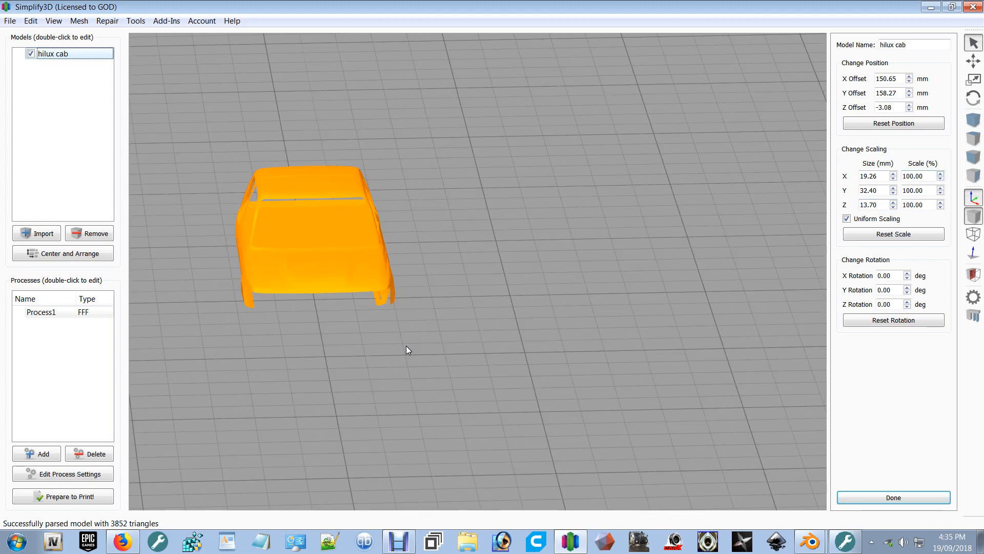
left_click(934, 176)
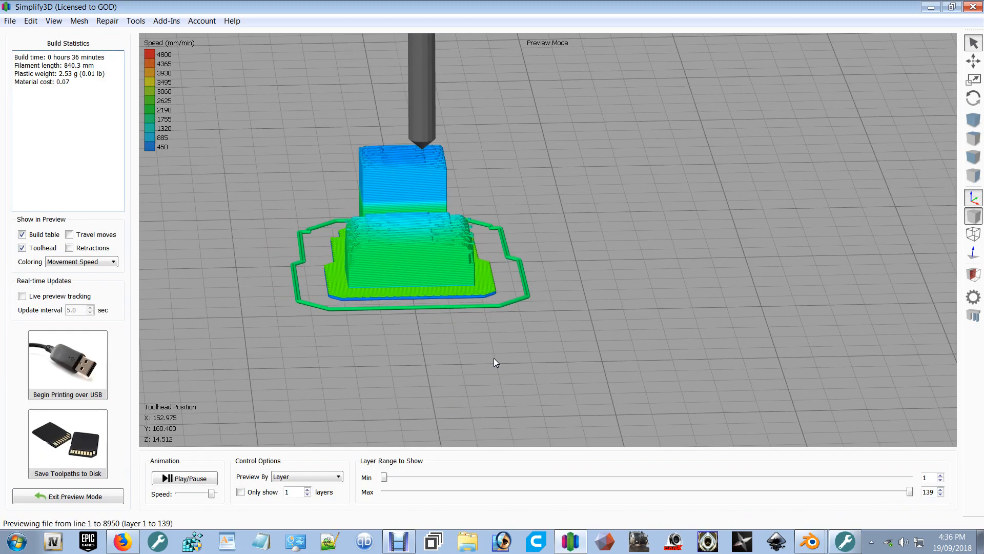
left_click_drag(494, 358, 350, 229)
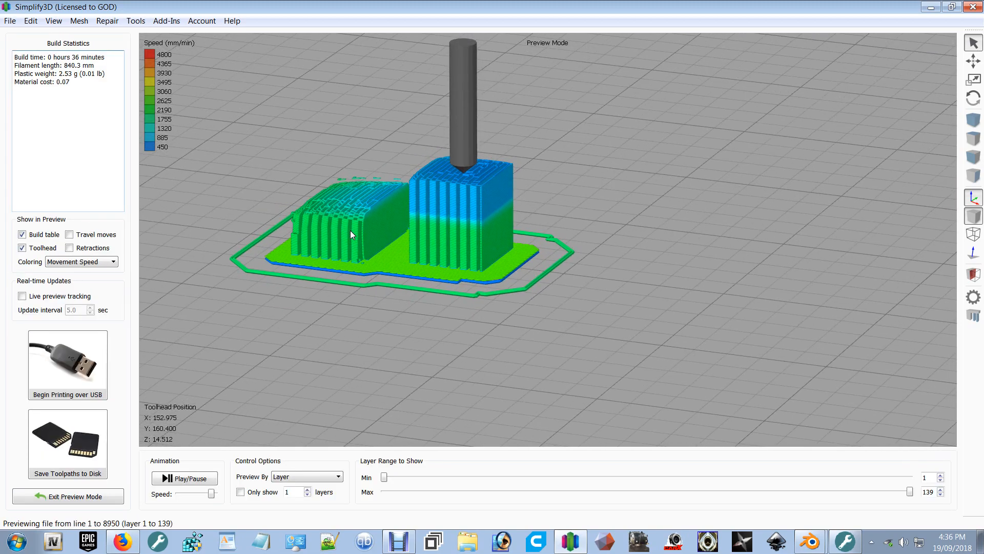
left_click_drag(349, 230, 567, 312)
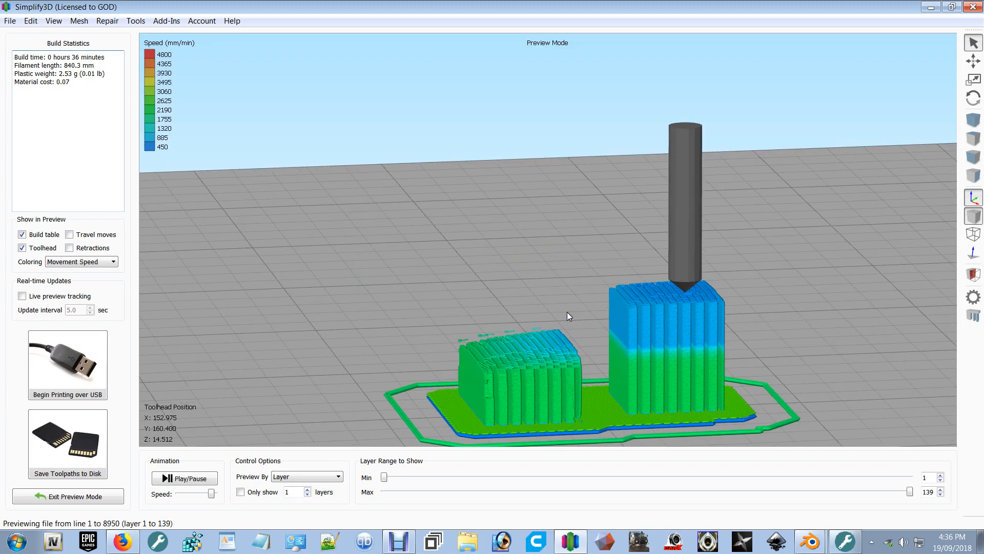
scroll(567, 314, "up", 2)
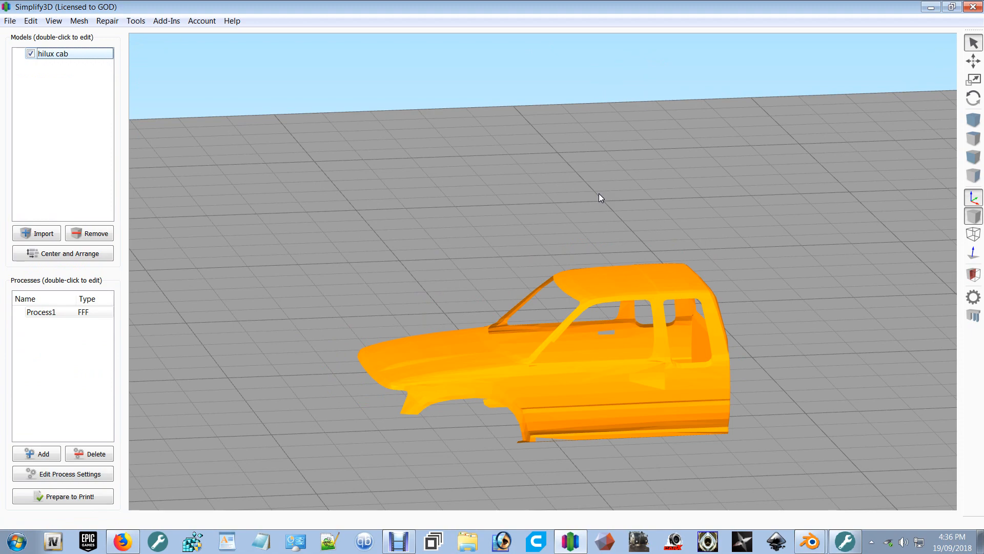
Step: Return to the cab model and scale it uniformly to a Y size of 260 mm
scroll(592, 317, "down", 3)
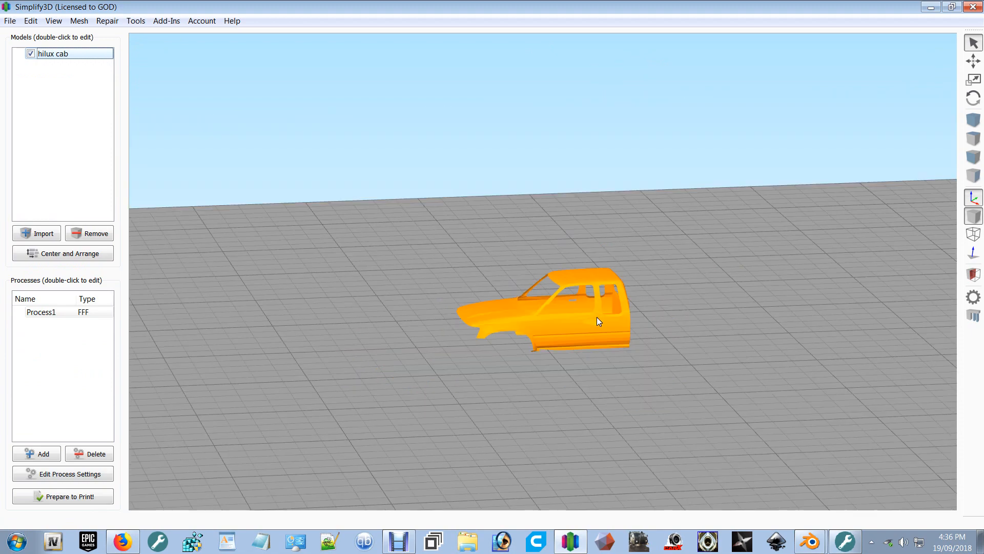
double_click(597, 317)
scroll(598, 328, "down", 4)
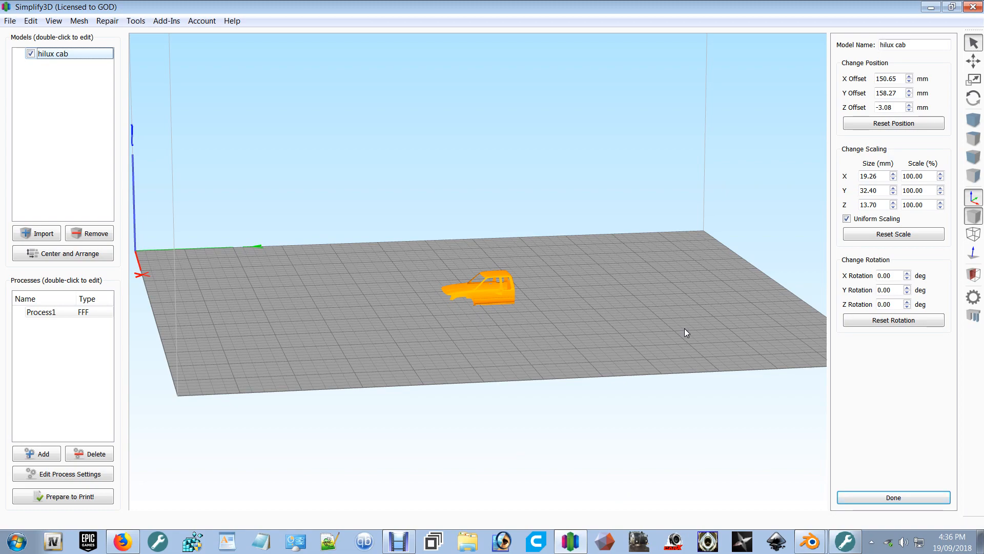
scroll(687, 332, "up", 1)
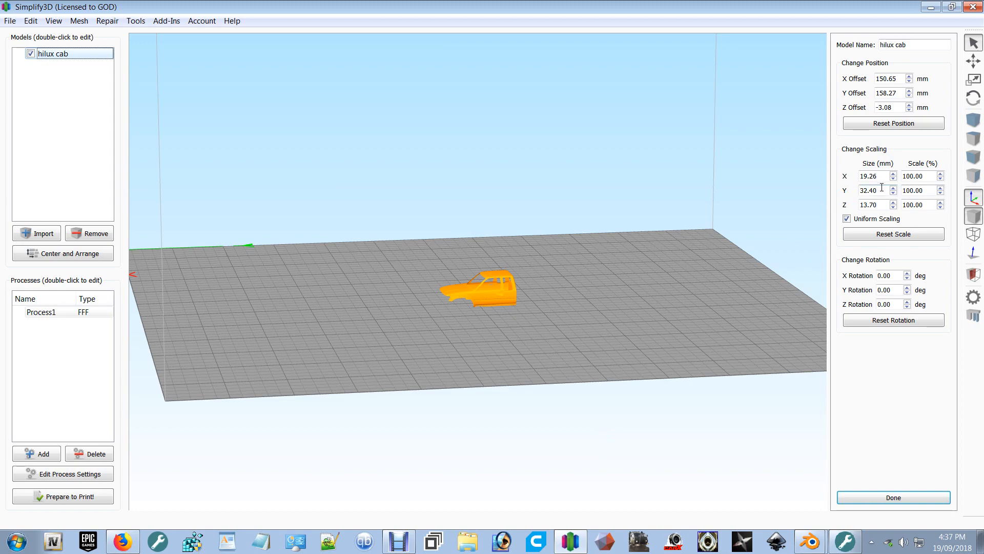
left_click_drag(881, 187, 860, 190)
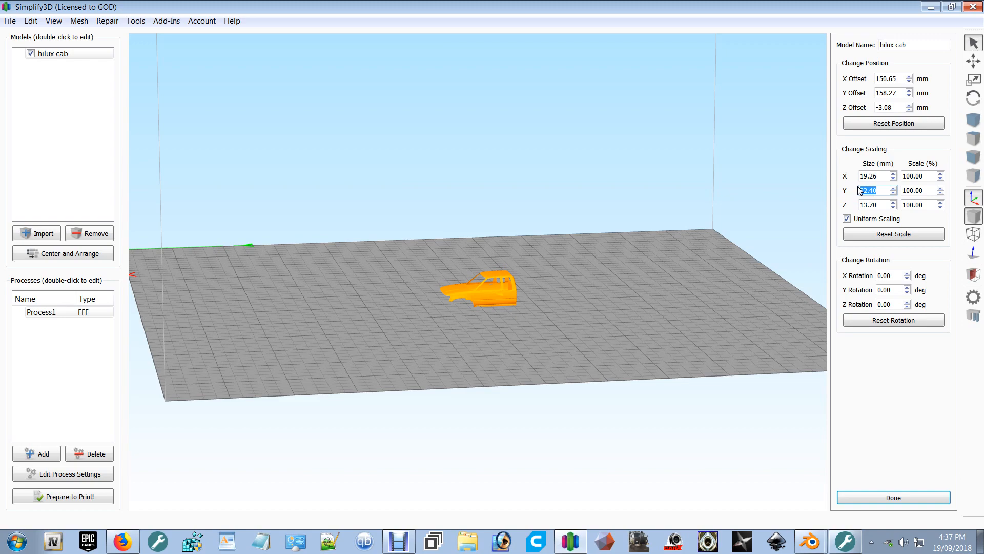
type("360")
key("Return")
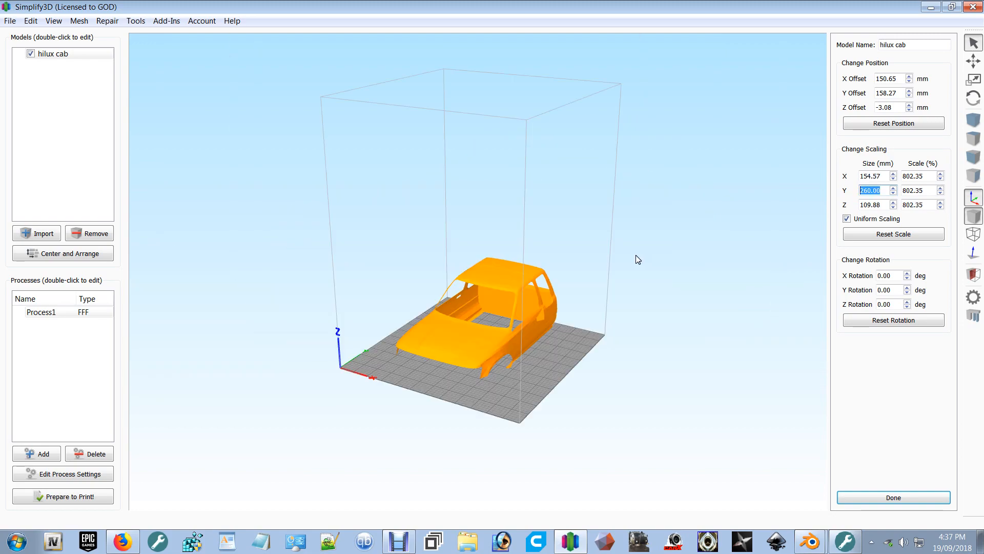
scroll(598, 358, "up", 3)
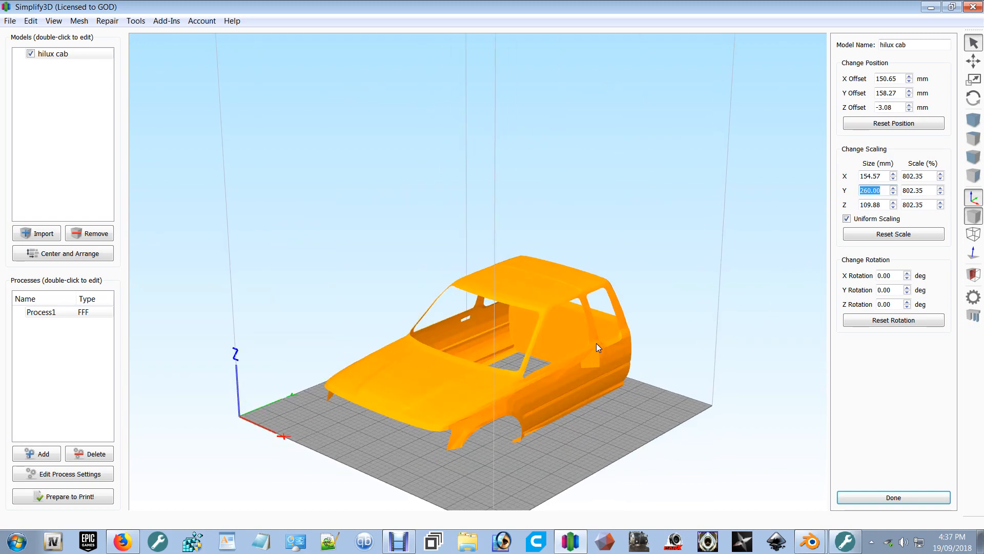
left_click_drag(595, 342, 566, 317)
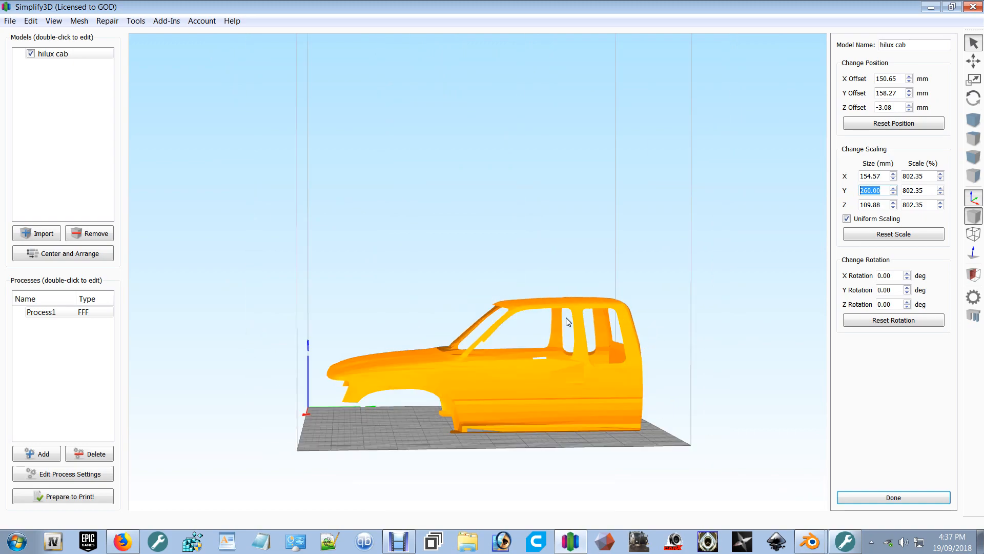
Step: Prepare the enlarged cab for printing and examine its toolpath preview around the windows and roof
left_click(50, 498)
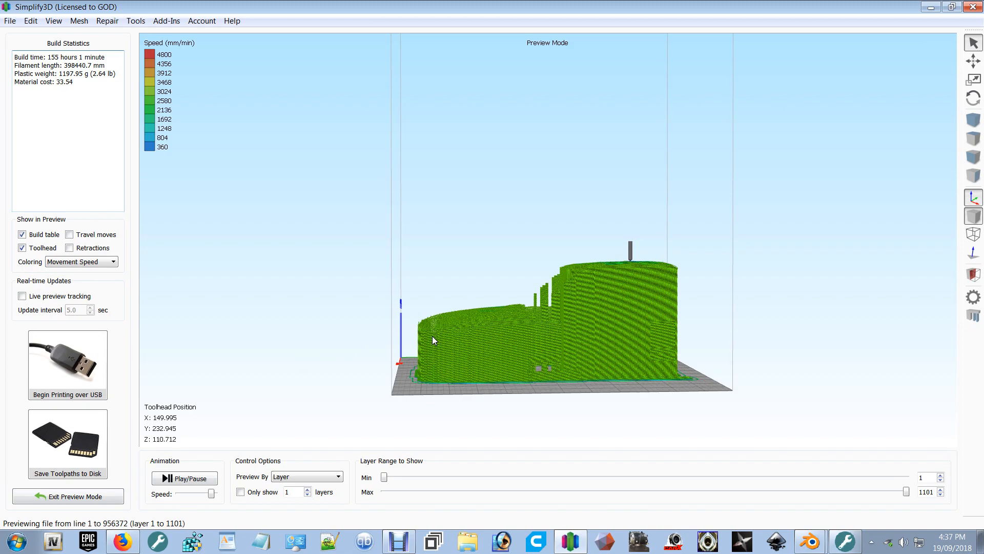
scroll(432, 336, "up", 5)
right_click_drag(539, 351, 497, 260)
left_click_drag(583, 262, 458, 309)
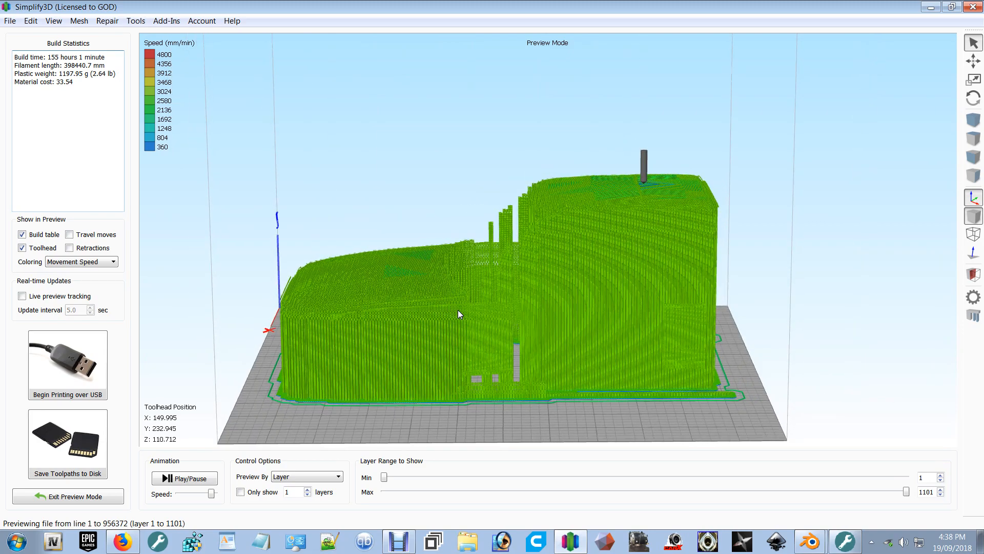
scroll(416, 306, "up", 5)
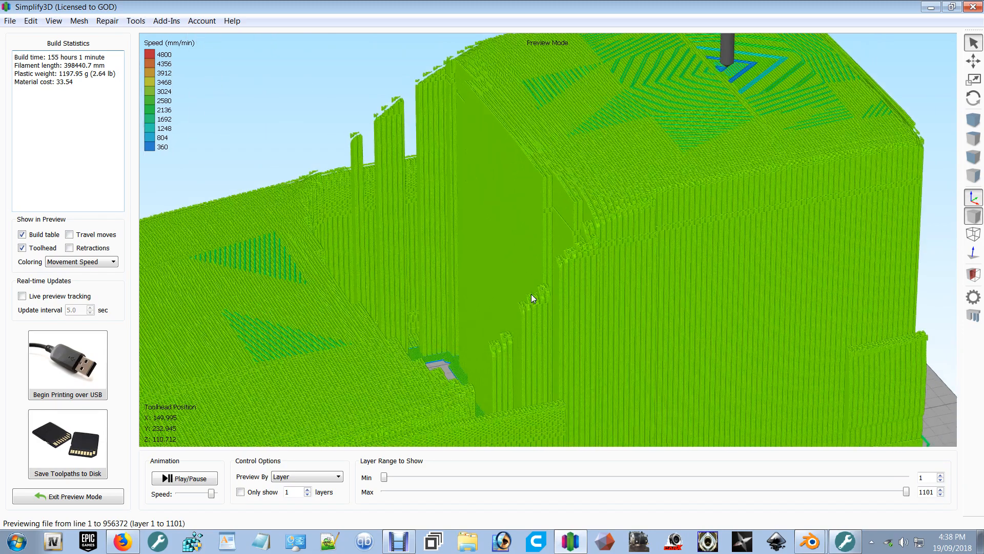
scroll(531, 293, "down", 5)
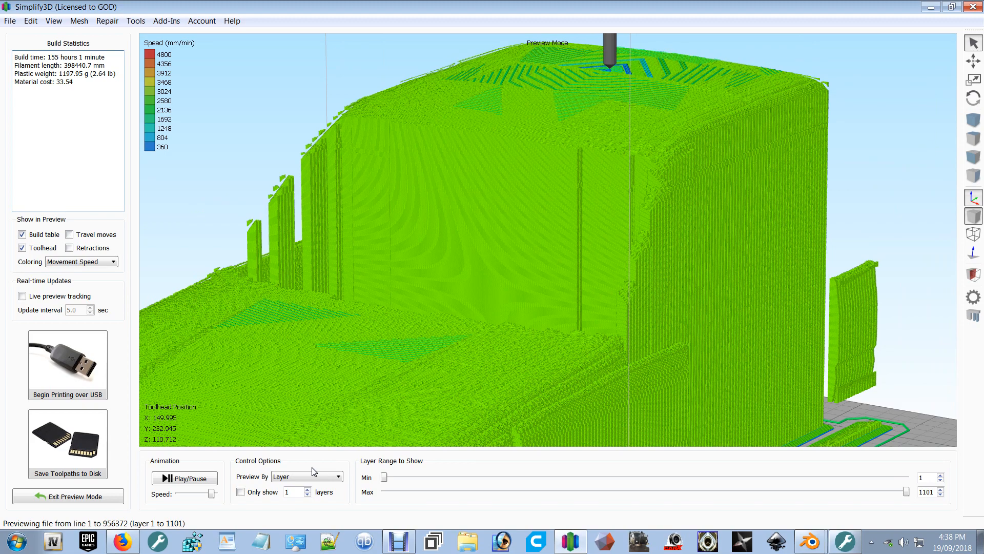
Step: Exit the preview and remove the cab from the build plate, and switch to Blender to delete the existing cab mesh
left_click(42, 501)
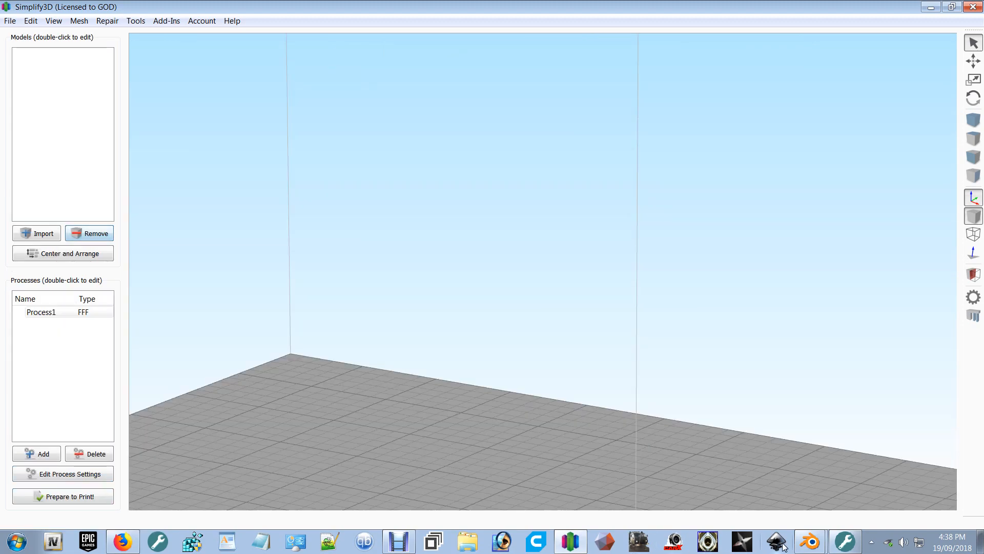
left_click(809, 541)
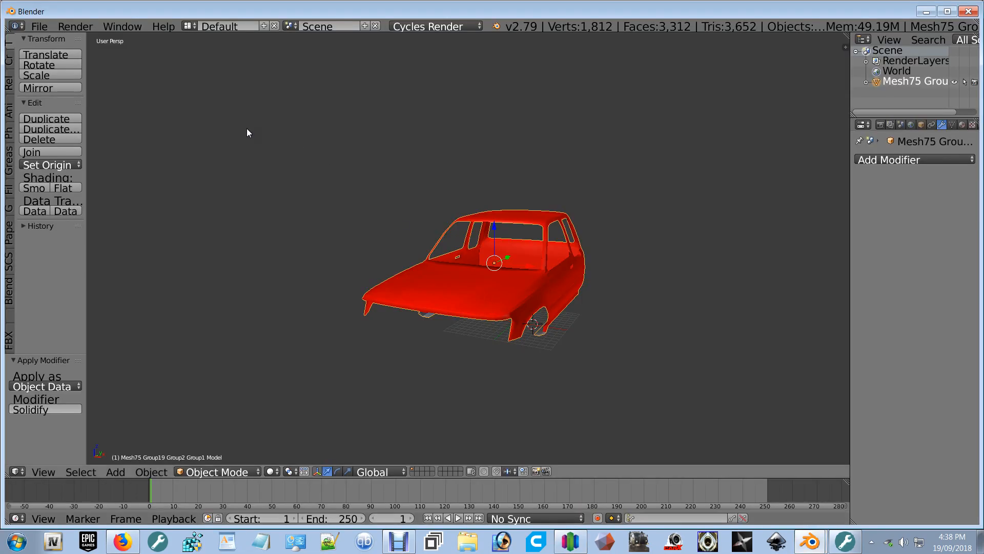
scroll(485, 300, "down", 1)
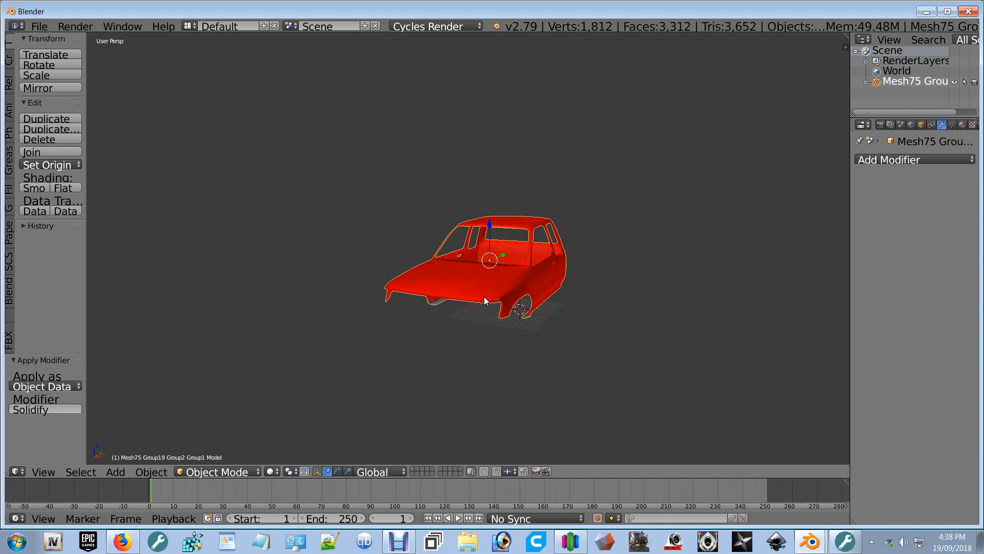
key("x")
left_click(480, 290)
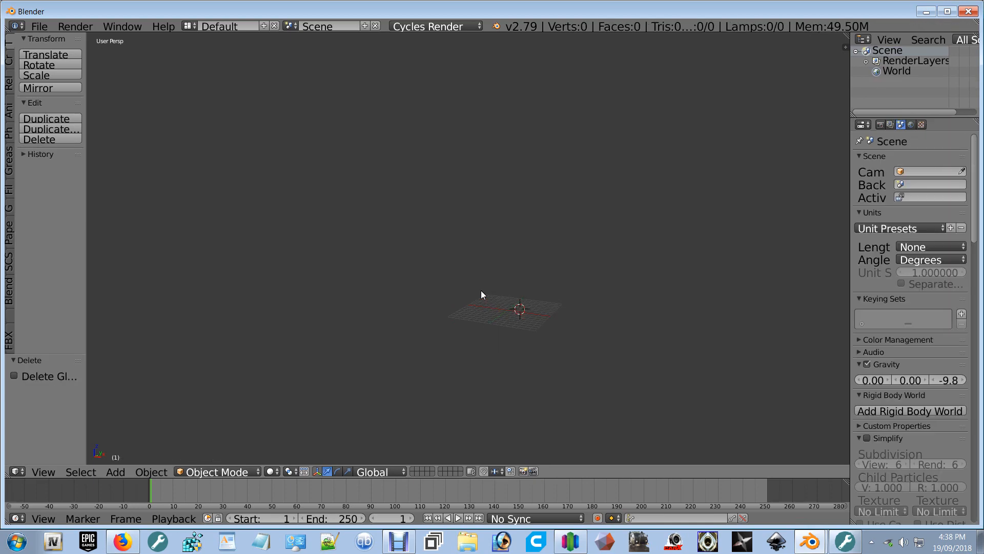
Step: Import hilux cab.stl from the Hiluc 1996 folder into the empty Blender scene
left_click(40, 26)
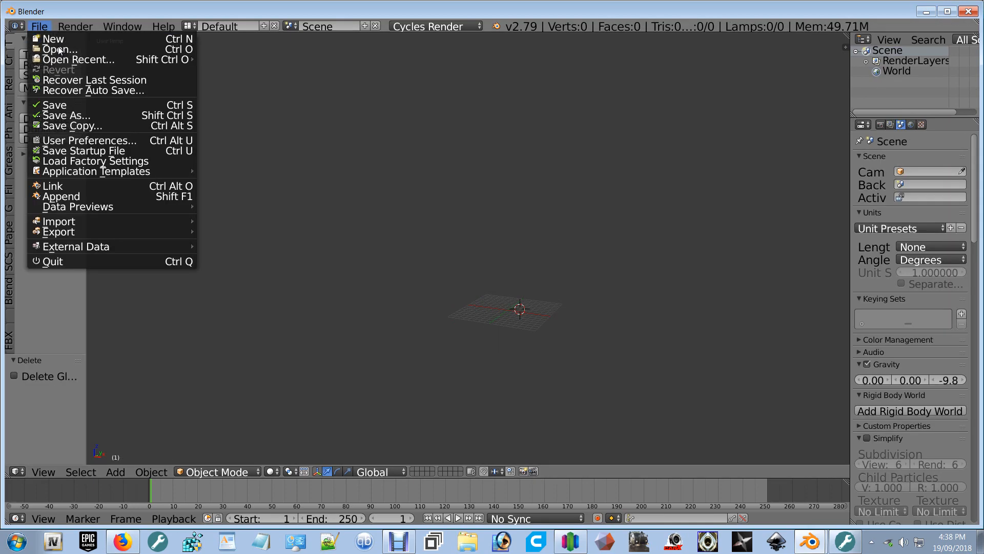
mouse_move(59, 222)
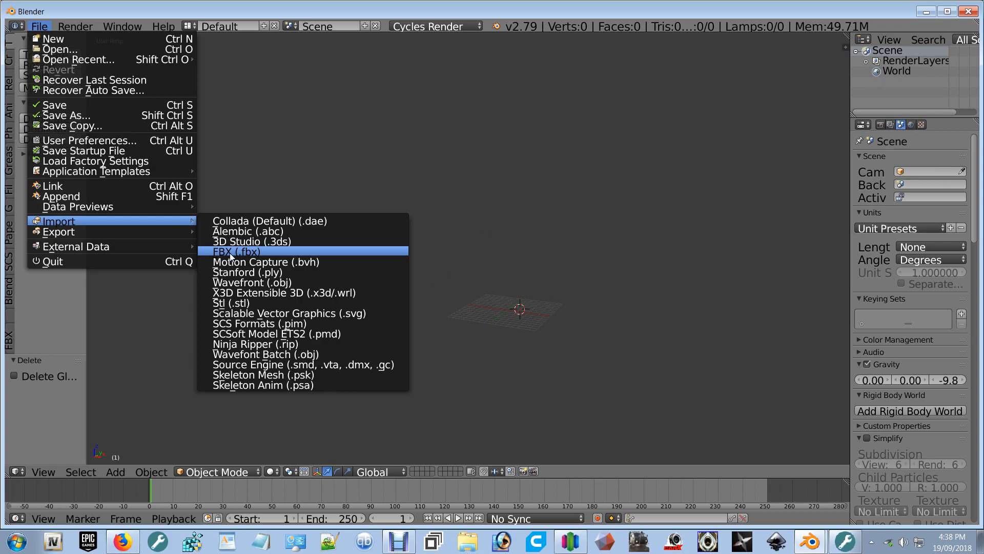
left_click(231, 303)
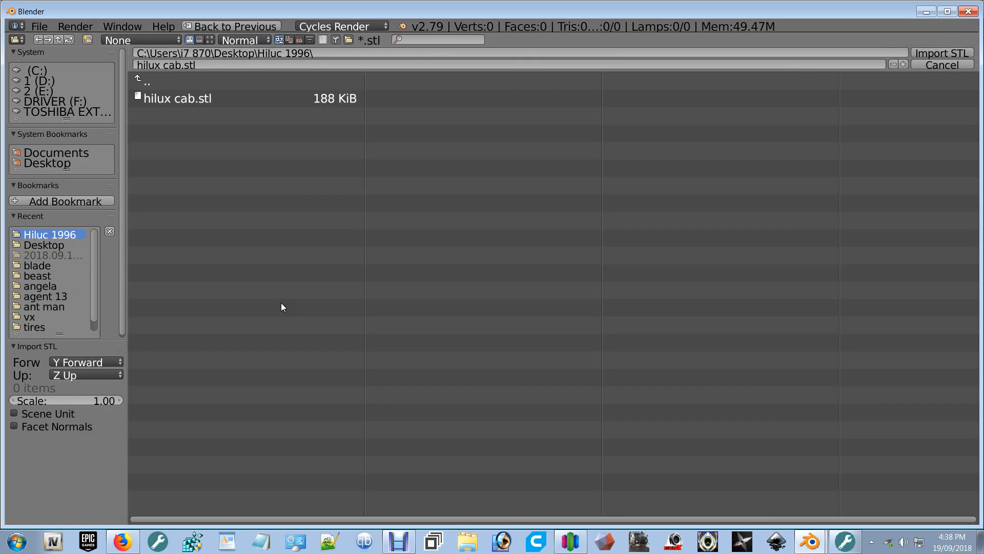
double_click(169, 103)
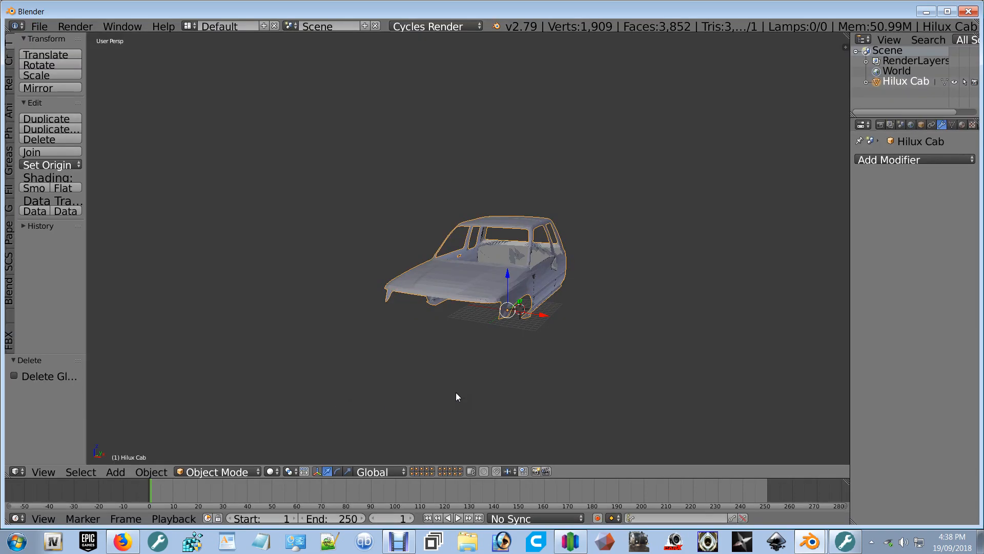
Step: Inspect the imported cab's door and window areas, and enter Edit Mode with the whole mesh deselected
scroll(456, 392, "up", 2)
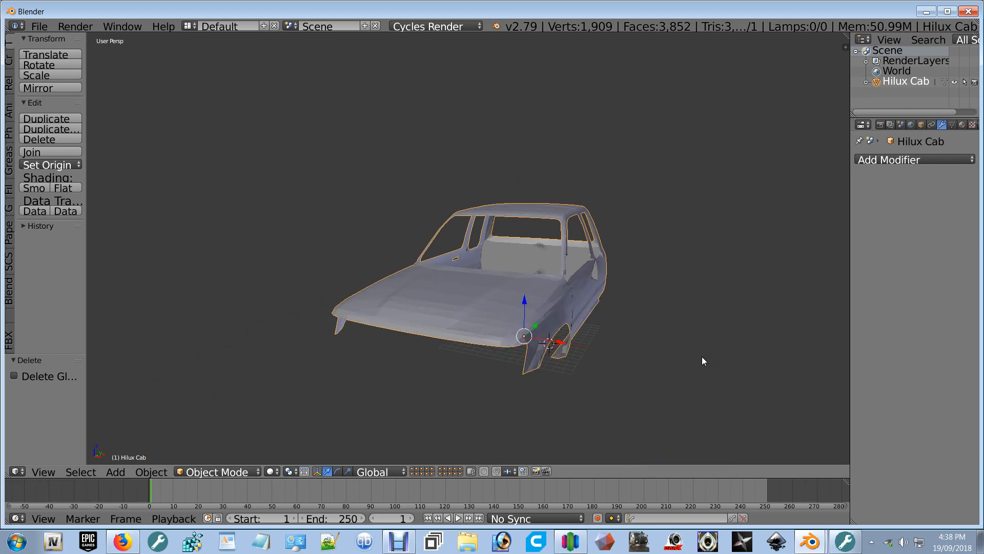
middle_click_drag(702, 360, 566, 336)
scroll(564, 331, "up", 4)
middle_click_drag(359, 388, 300, 404)
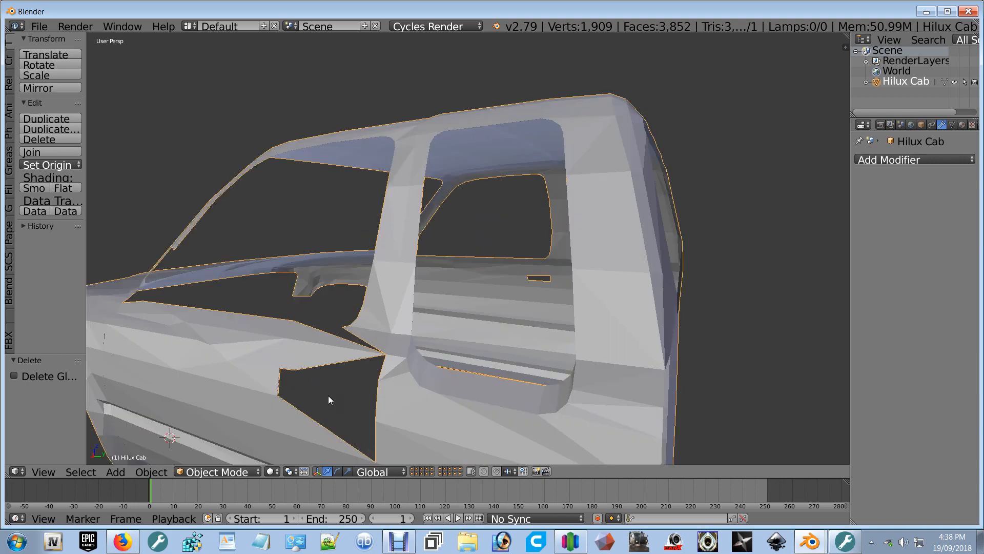
scroll(328, 395, "down", 5)
middle_click_drag(406, 414, 487, 404)
key("Tab")
middle_click_drag(715, 385, 569, 313)
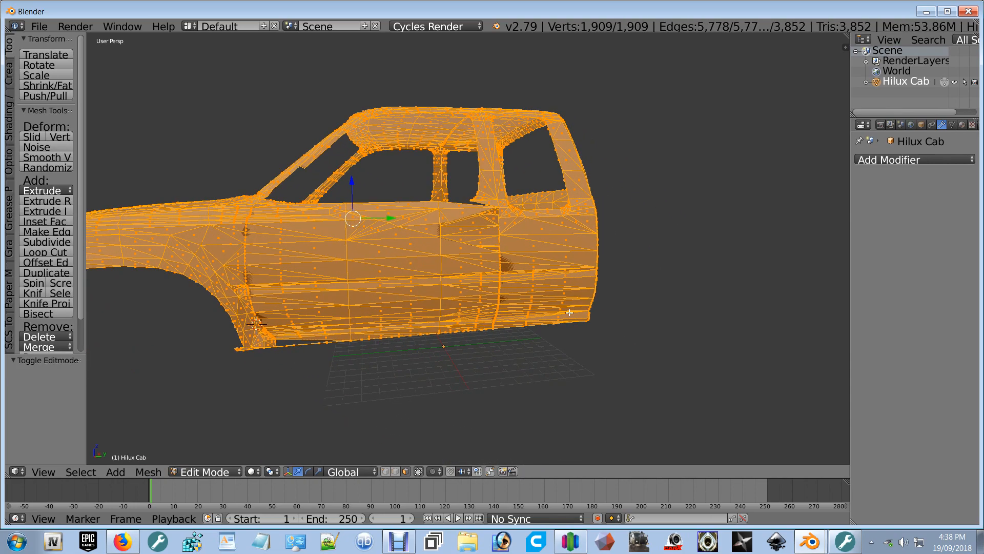
key("a")
key("shift+Tab")
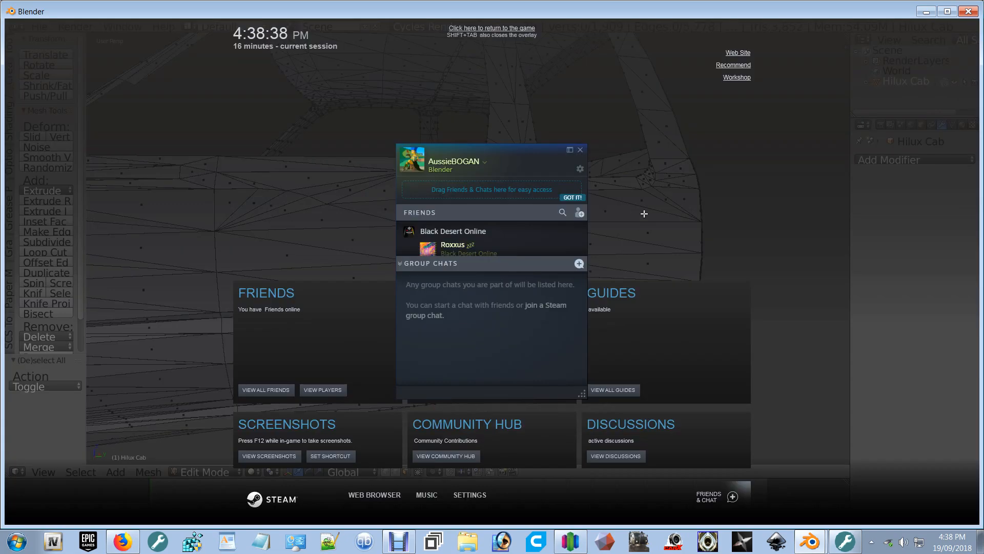
key("alt+Tab")
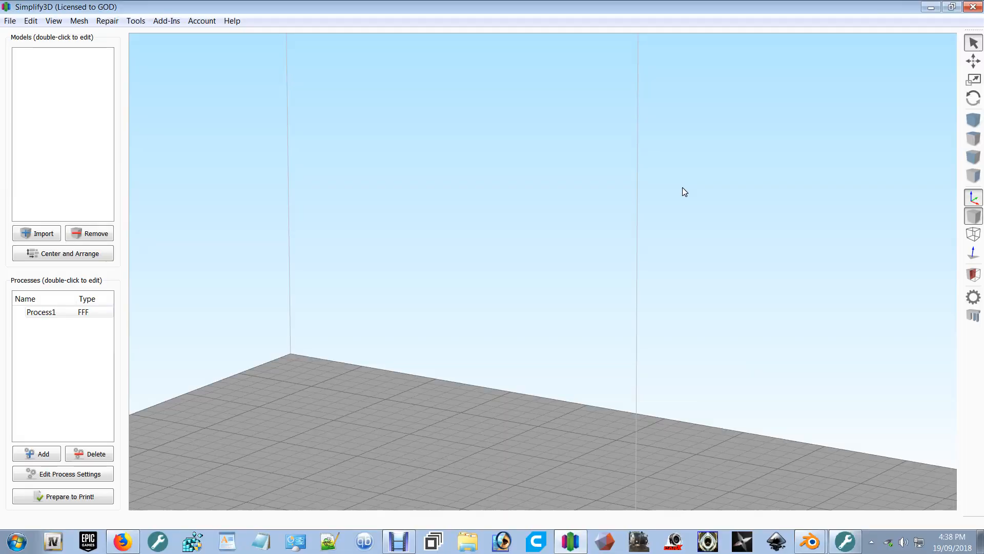
key("alt+Tab")
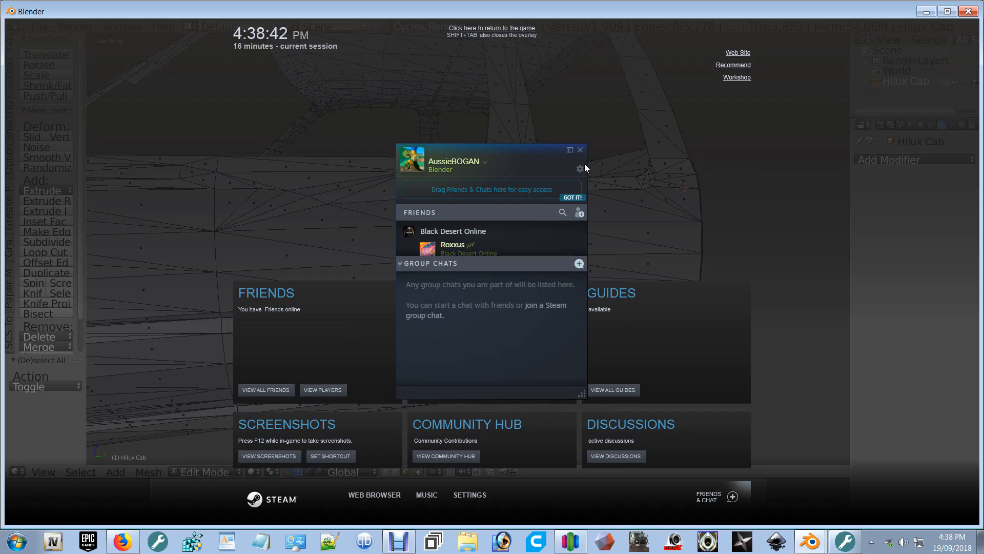
key("alt+Tab")
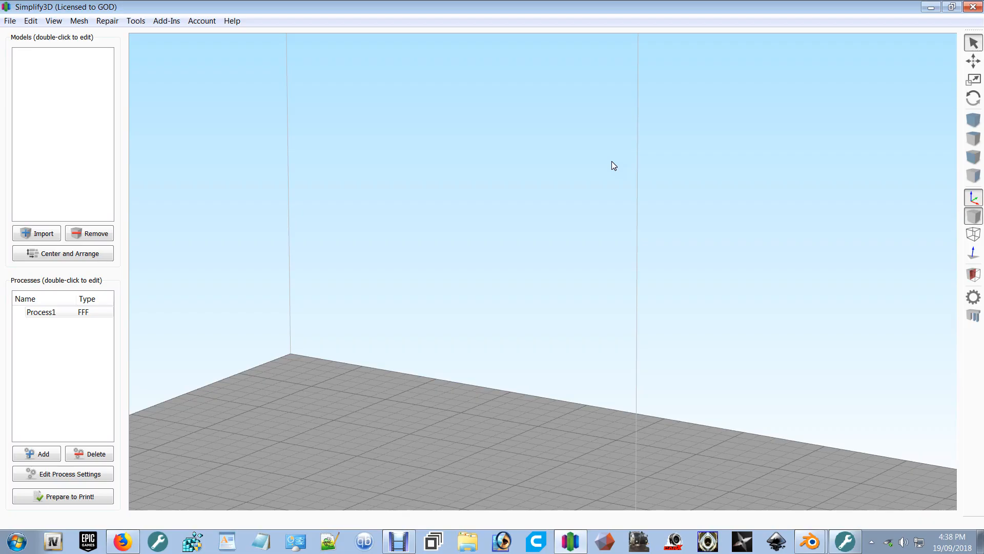
key("alt+Tab")
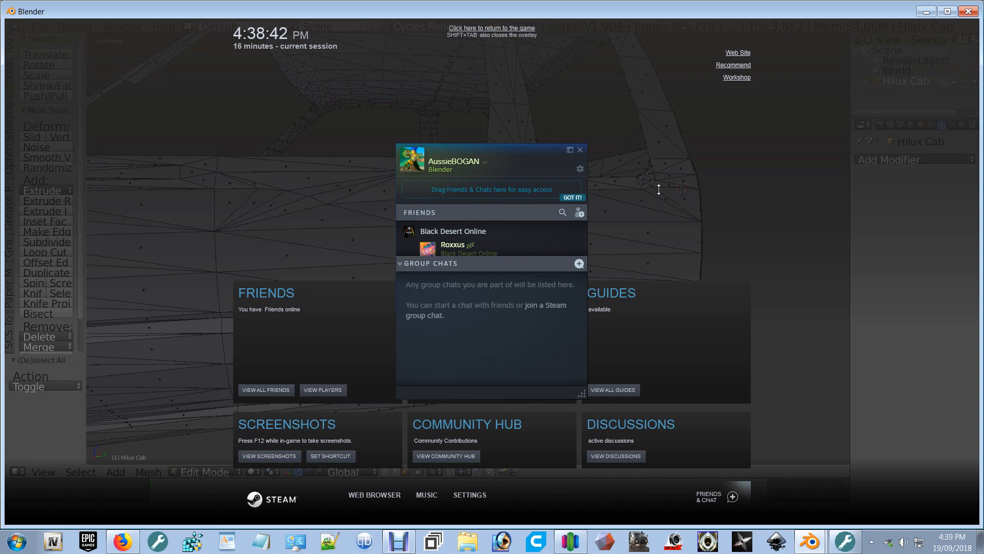
Step: Close the game overlay and, in vertex selection mode, select the vertex at the upper rear corner of the door's hole
key("shift+Tab")
scroll(622, 222, "down", 3)
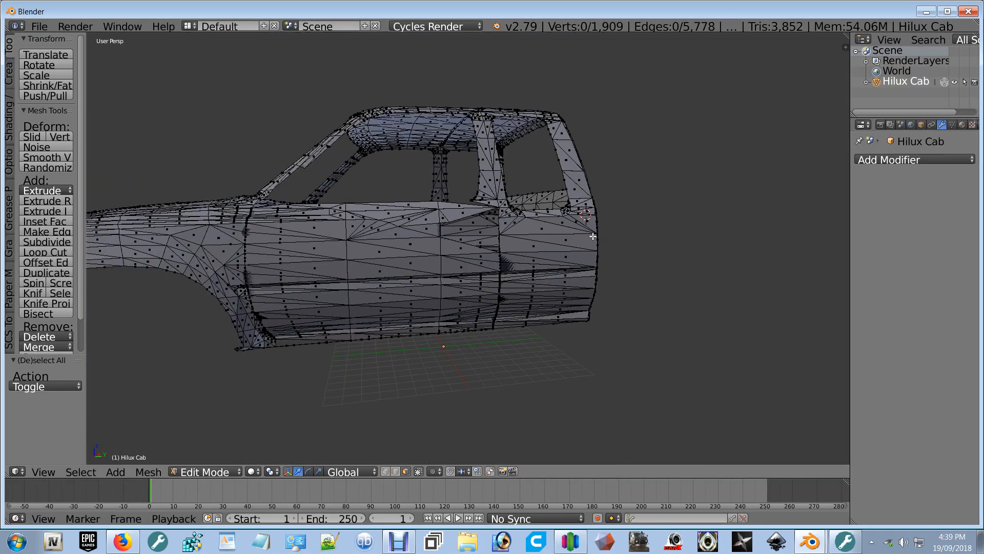
middle_click_drag(593, 236, 555, 300)
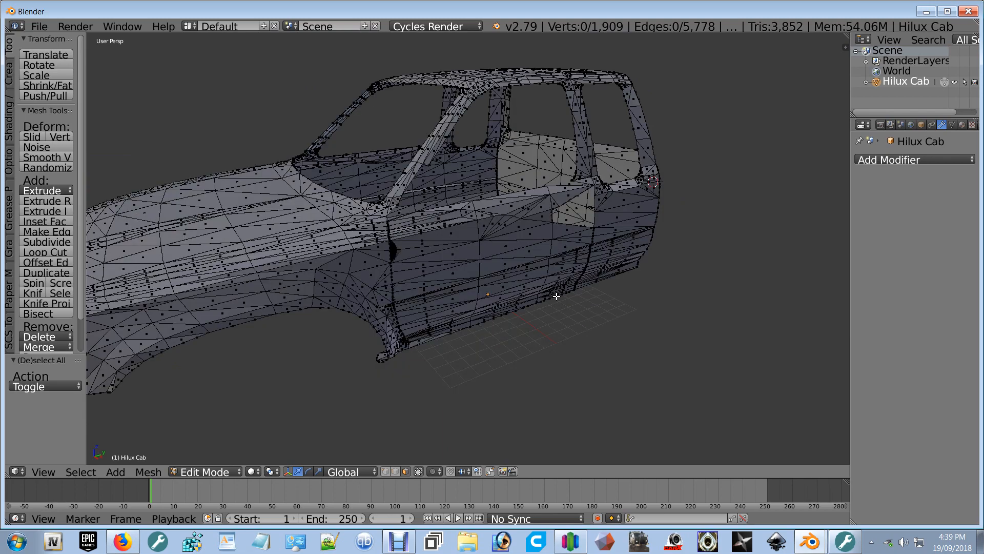
middle_click_drag(556, 296, 609, 289)
scroll(609, 289, "up", 3)
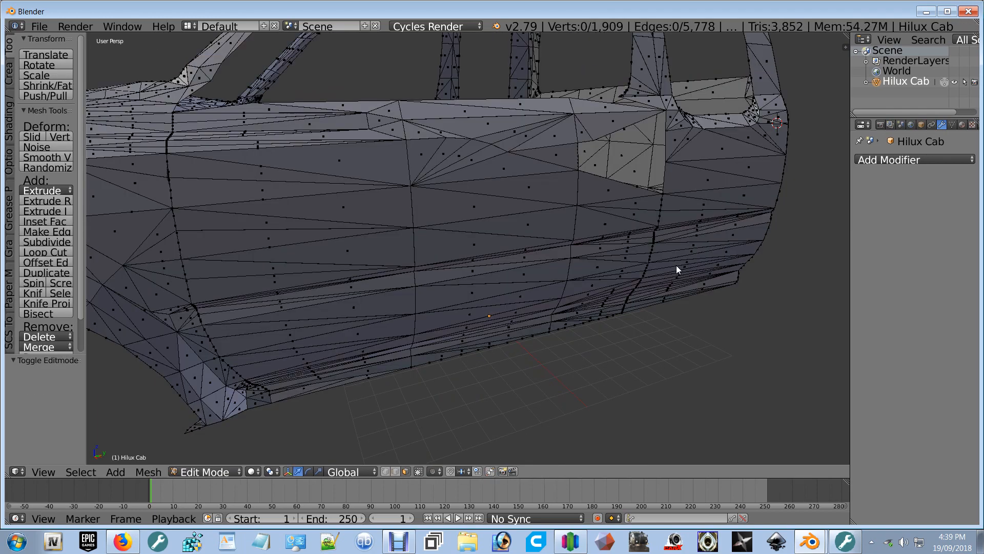
key("ctrl+Tab")
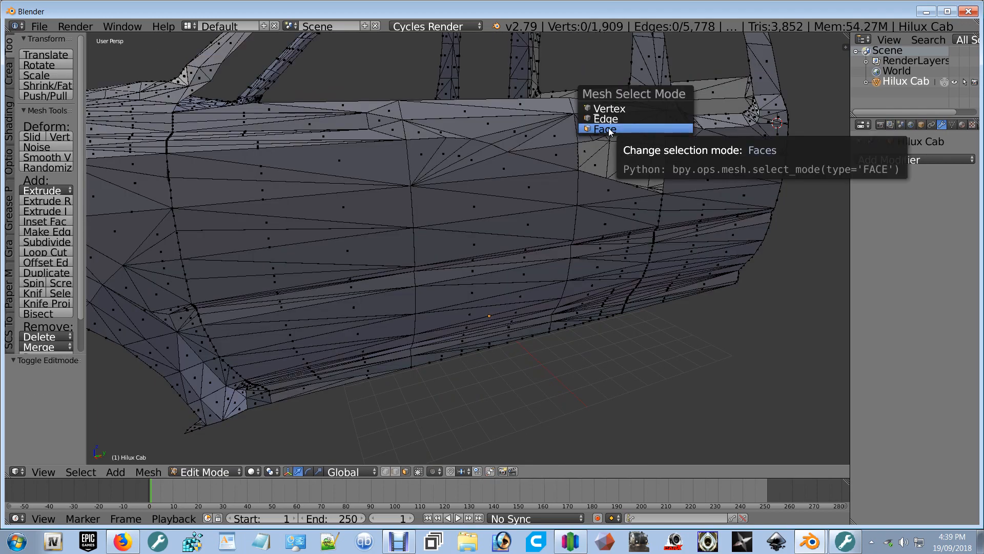
left_click(609, 108)
right_click(665, 110)
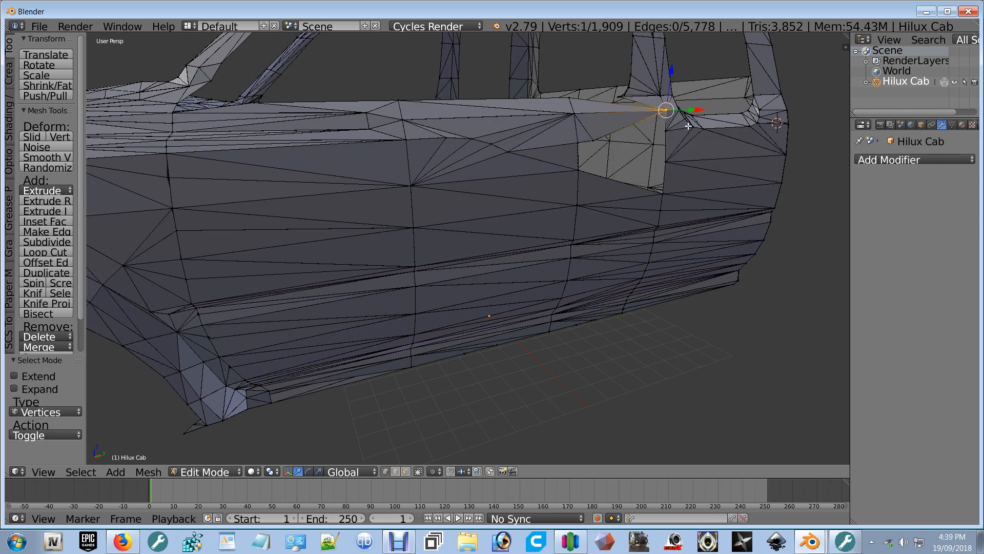
middle_click_drag(689, 125, 641, 99)
left_click_drag(621, 59, 622, 64)
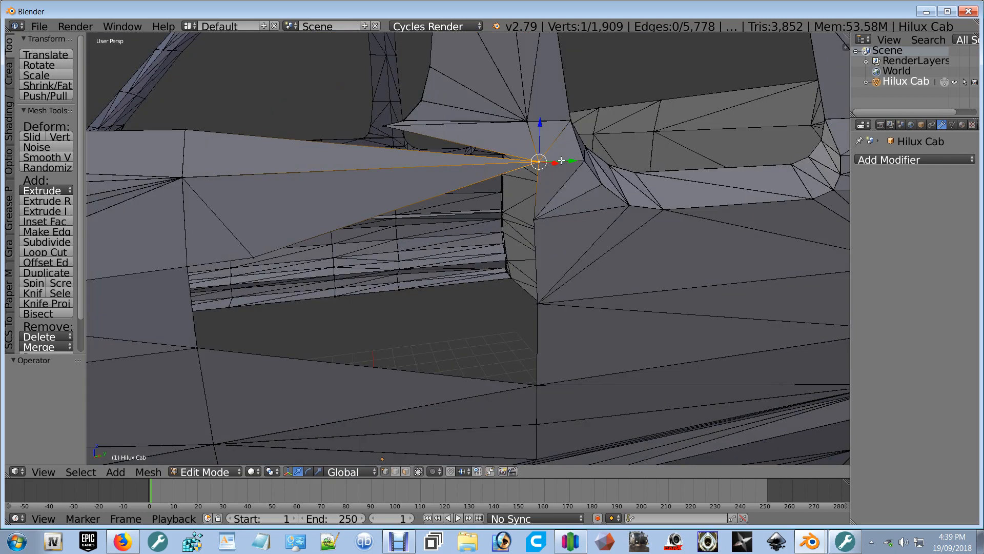
Step: In edge selection mode, extrude the sloping upper edge of the door's hole and move the new edge straight down along Z
key("ctrl+Tab")
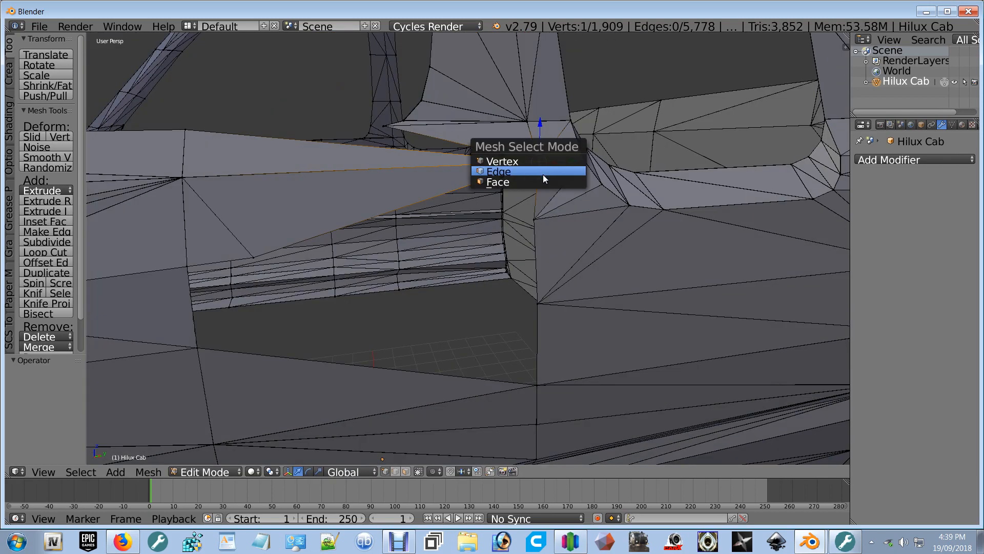
left_click(543, 174)
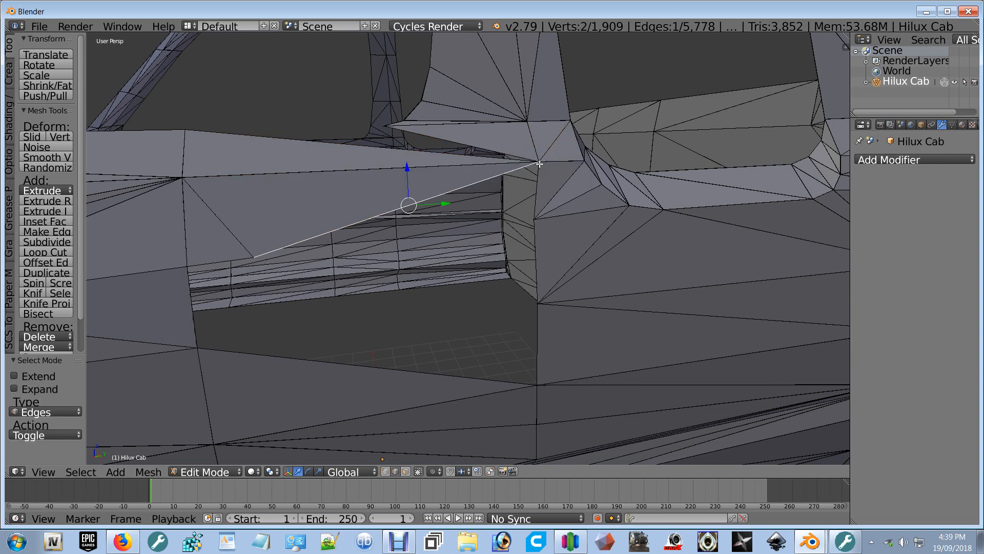
key("e")
right_click(543, 160)
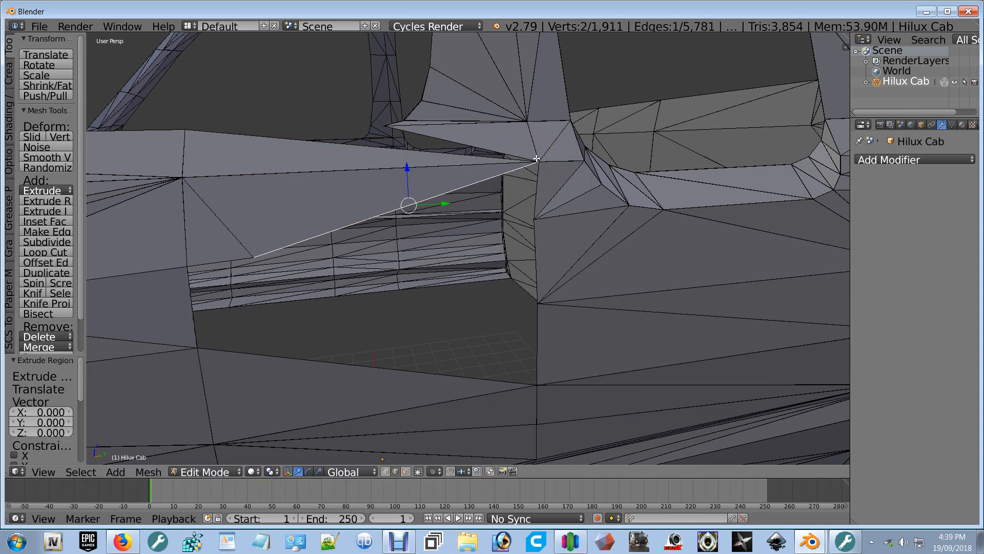
left_click_drag(407, 167, 407, 169)
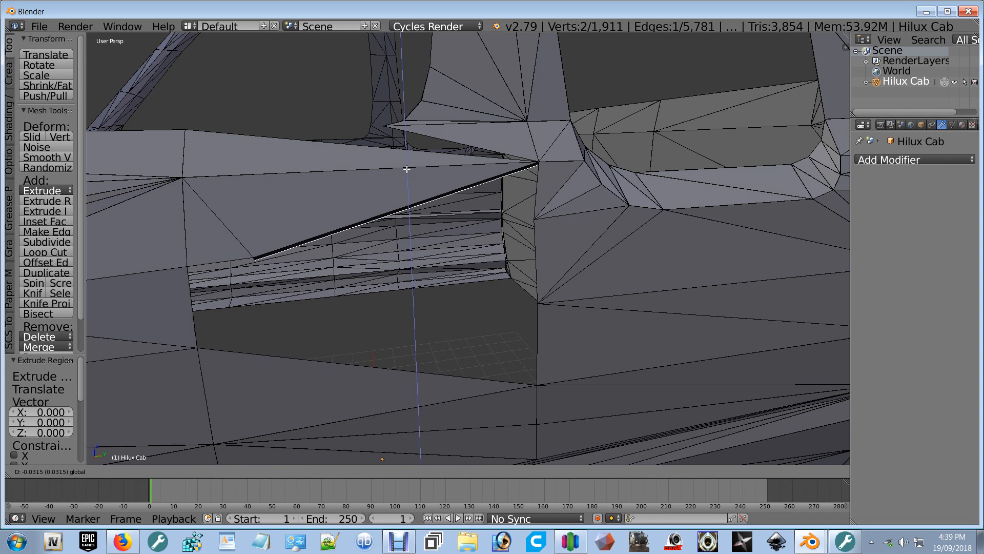
left_click_drag(407, 169, 410, 223)
Step: In vertex selection mode, raise the new face's lower front vertex 0.595 along Z to meet the corner above it
key("Tab")
key("ctrl+Tab")
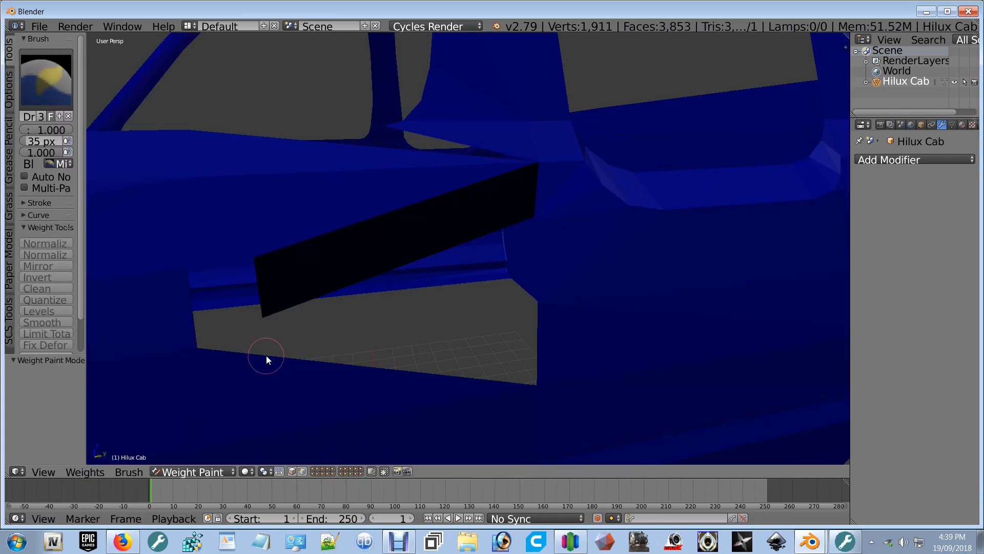
key("Tab")
key("ctrl+Tab")
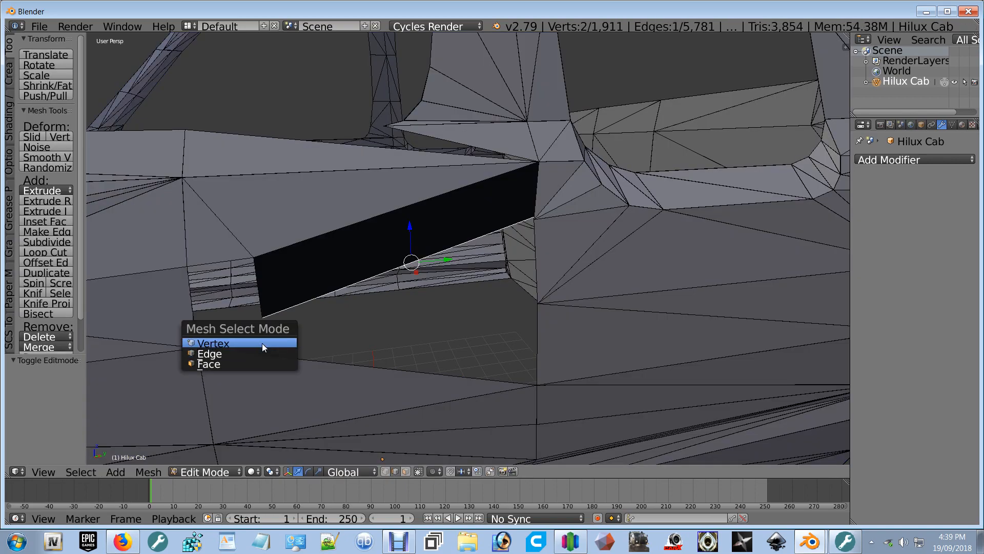
left_click(262, 343)
right_click(292, 293)
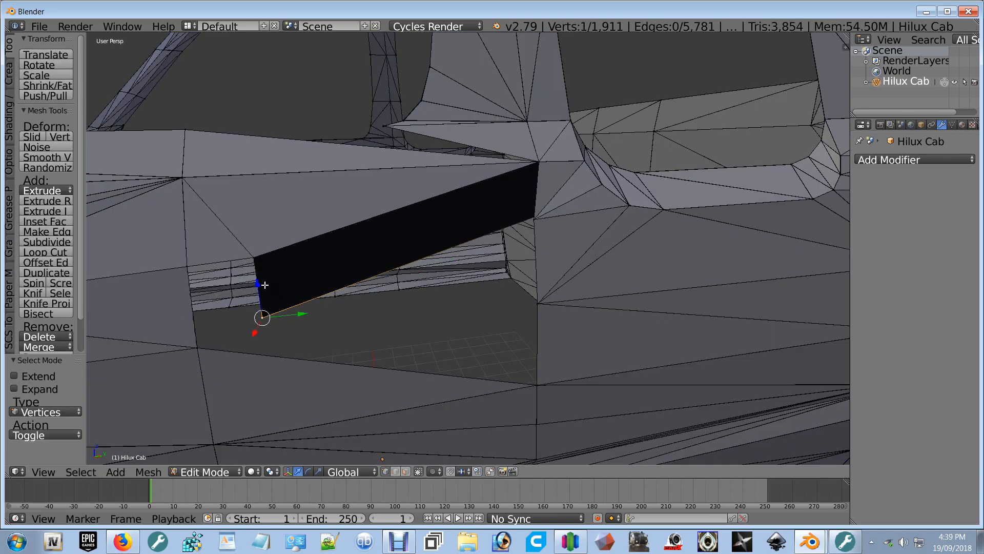
left_click_drag(265, 284, 269, 235)
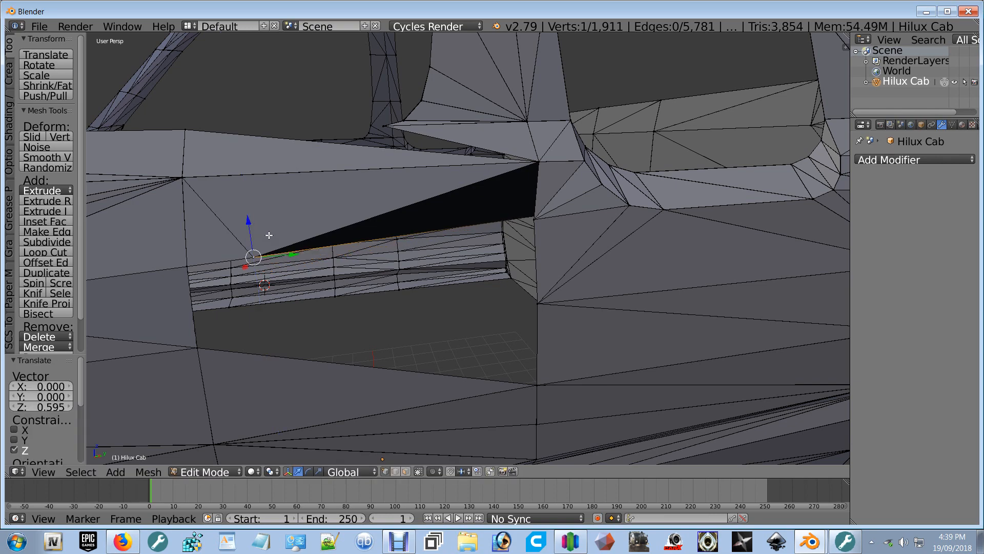
Step: Return to Object Mode, display the cab's transform properties, and examine the body from the side, front and rear
key("Tab")
scroll(389, 233, "down", 6)
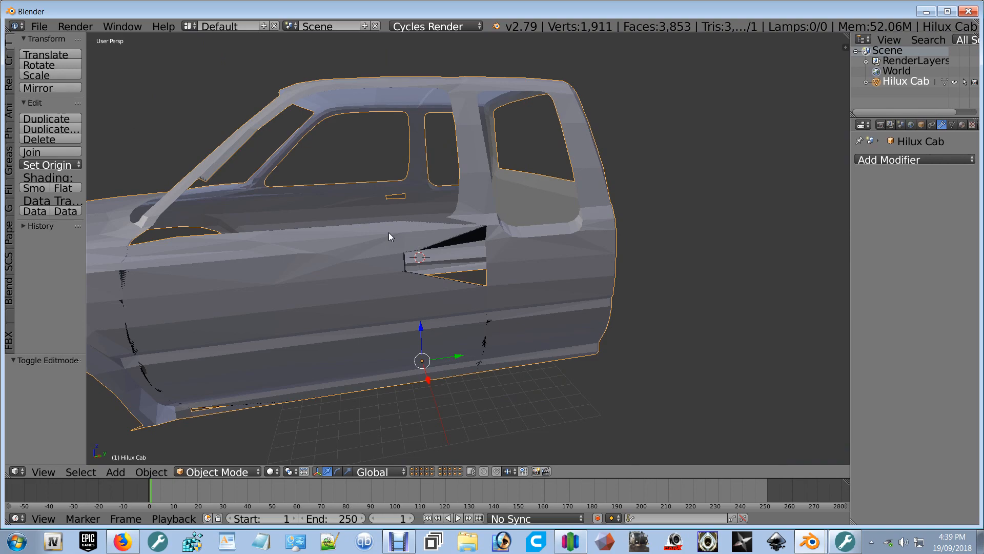
key("n")
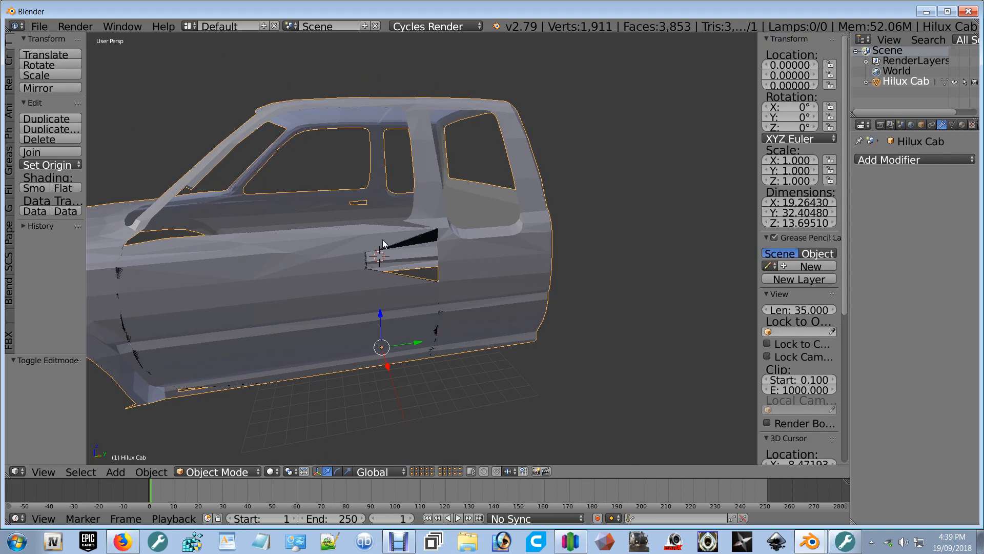
middle_click_drag(383, 243, 363, 230)
scroll(363, 230, "down", 7)
scroll(350, 235, "up", 5)
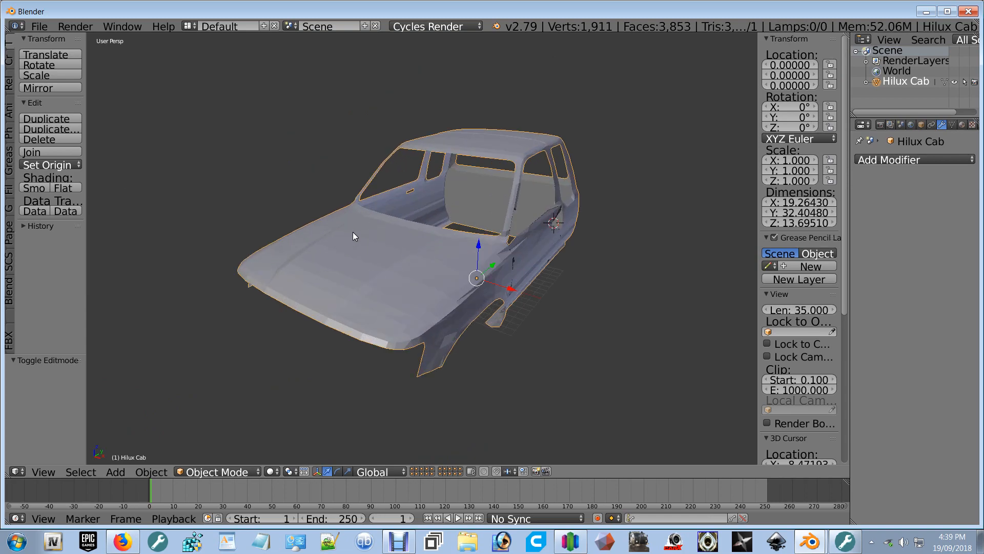
middle_click_drag(352, 232, 273, 199)
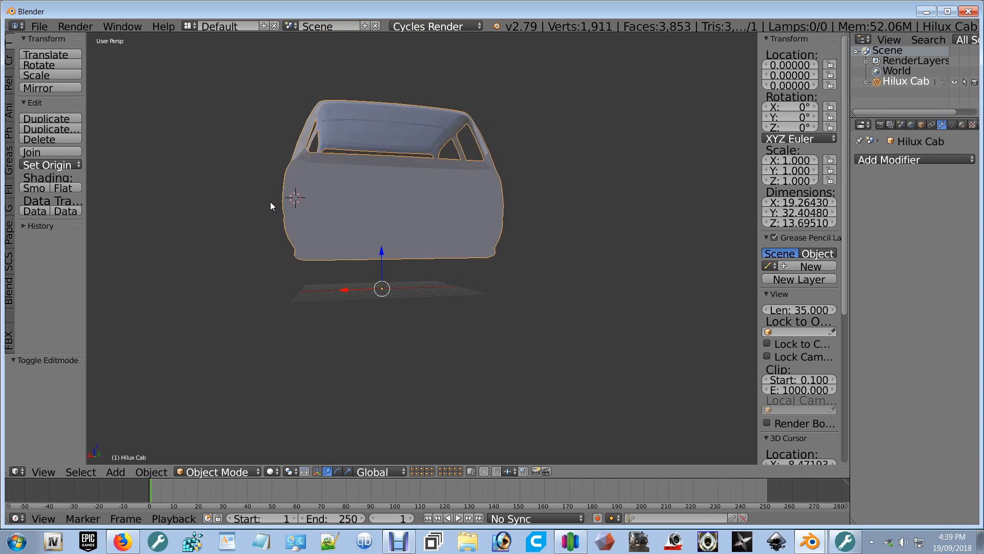
middle_click_drag(272, 205, 169, 185)
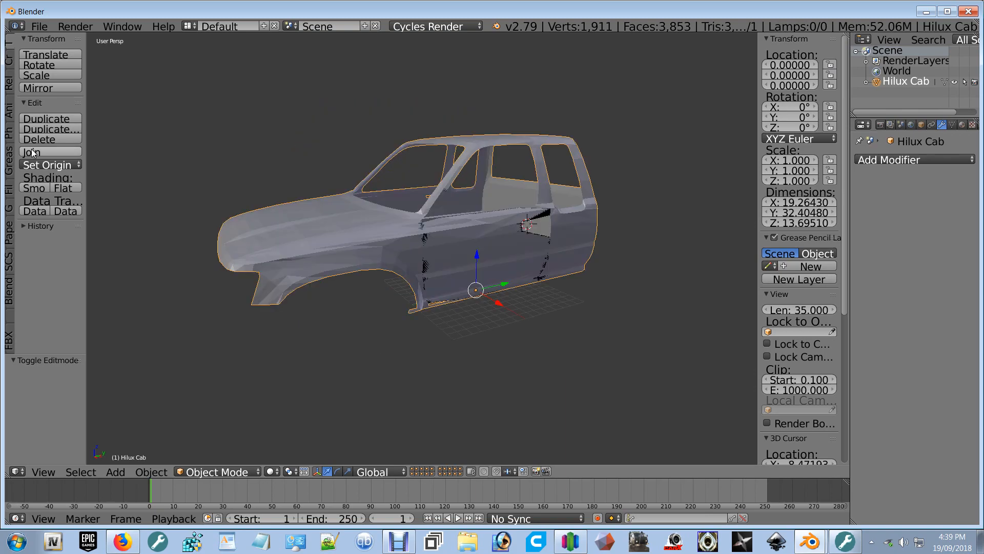
Step: Set the cab's origin to its geometry and check the mesh briefly in Edit Mode
left_click(45, 165)
left_click(57, 182)
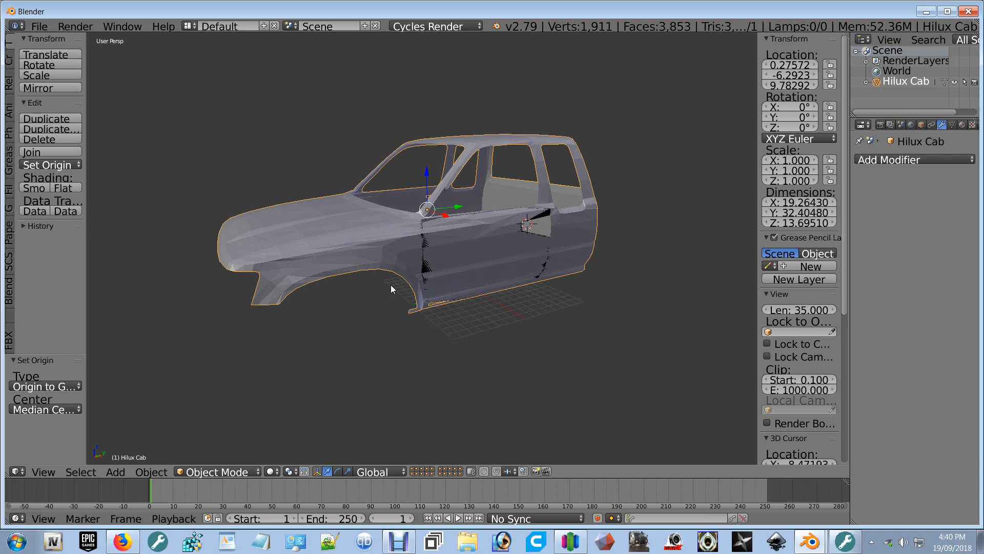
key("Tab")
middle_click_drag(391, 284, 454, 298)
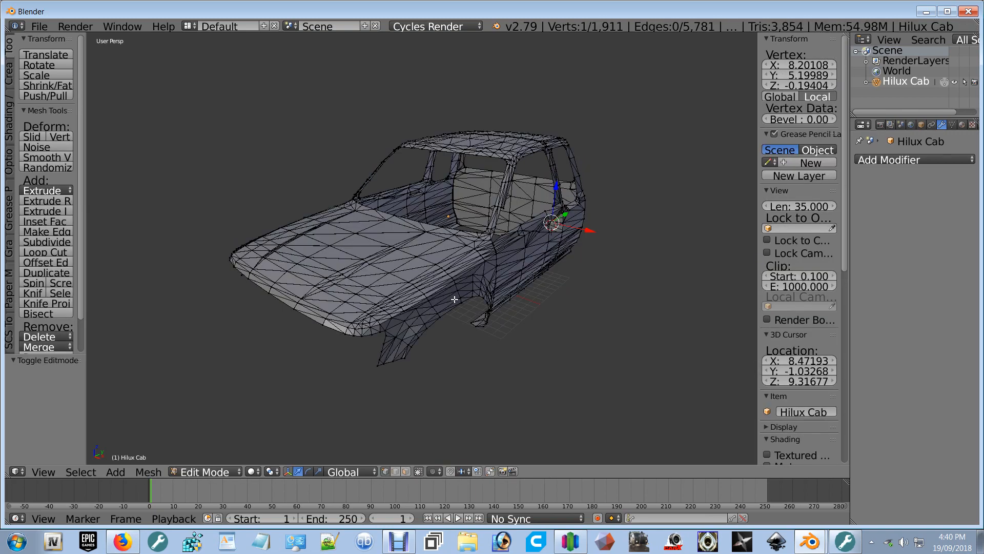
key("Tab")
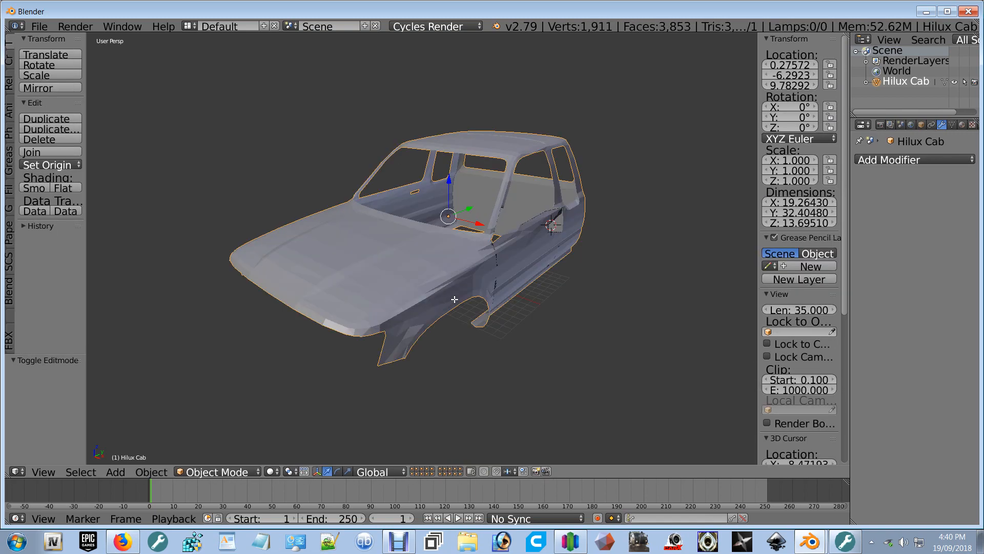
Step: Add a Solidify modifier to the cab with a thickness of -0.0637 and check the thickened shell
left_click(875, 162)
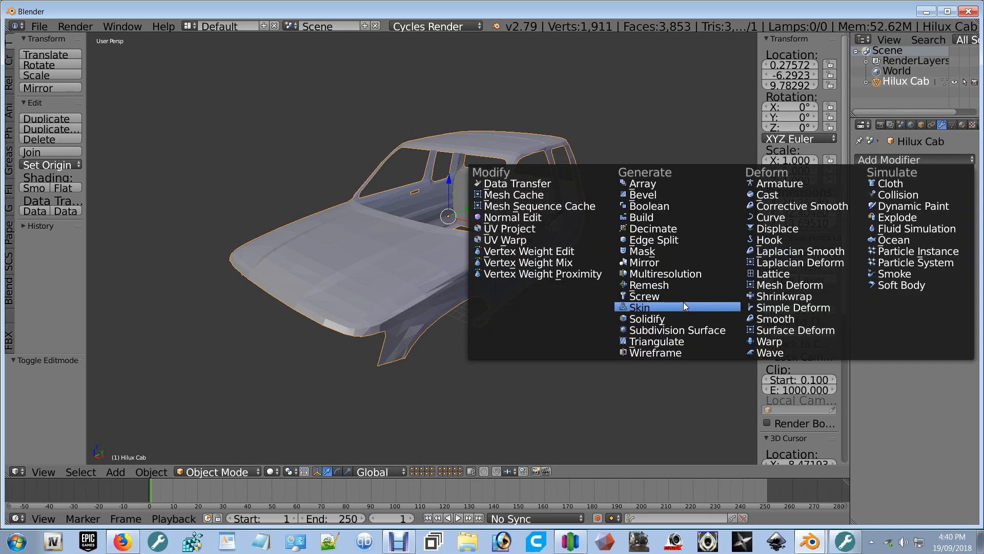
left_click(646, 319)
middle_click_drag(512, 309, 555, 316)
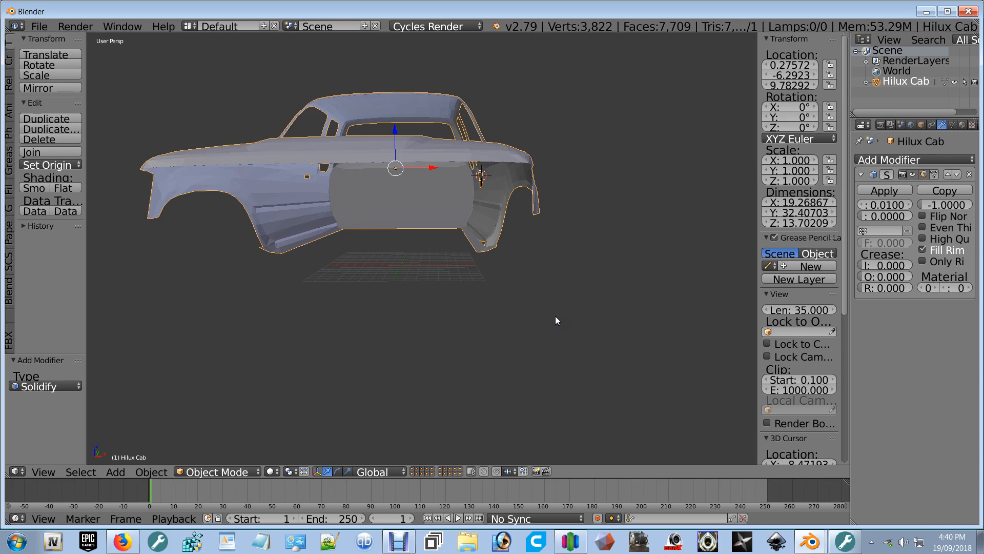
scroll(555, 316, "up", 2)
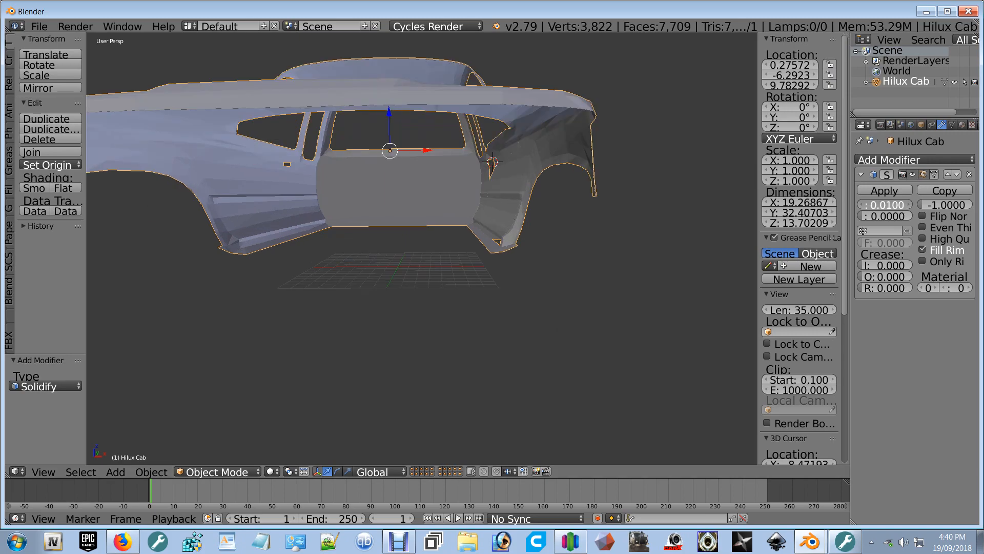
left_click_drag(885, 204, 861, 204)
middle_click_drag(653, 186, 438, 158)
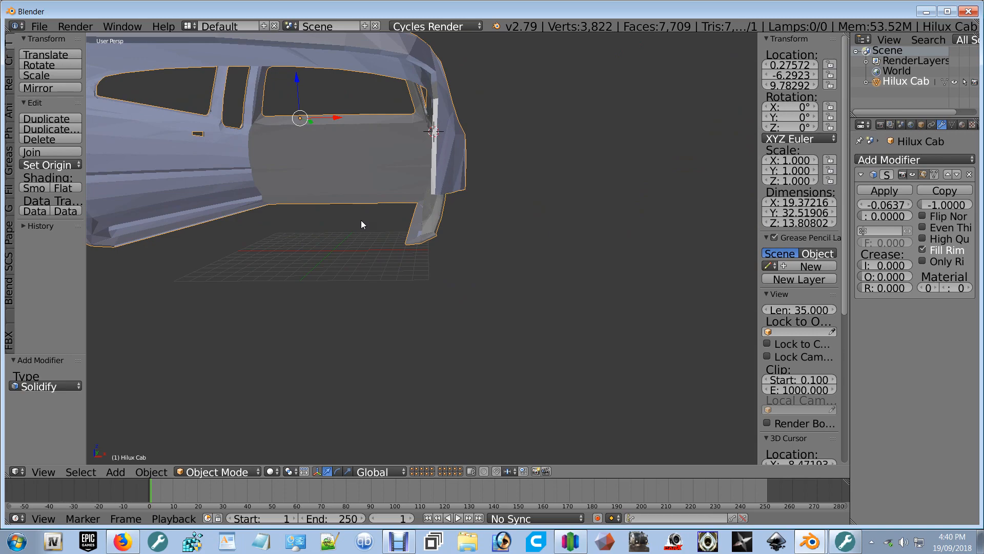
key("Tab")
scroll(408, 170, "down", 4)
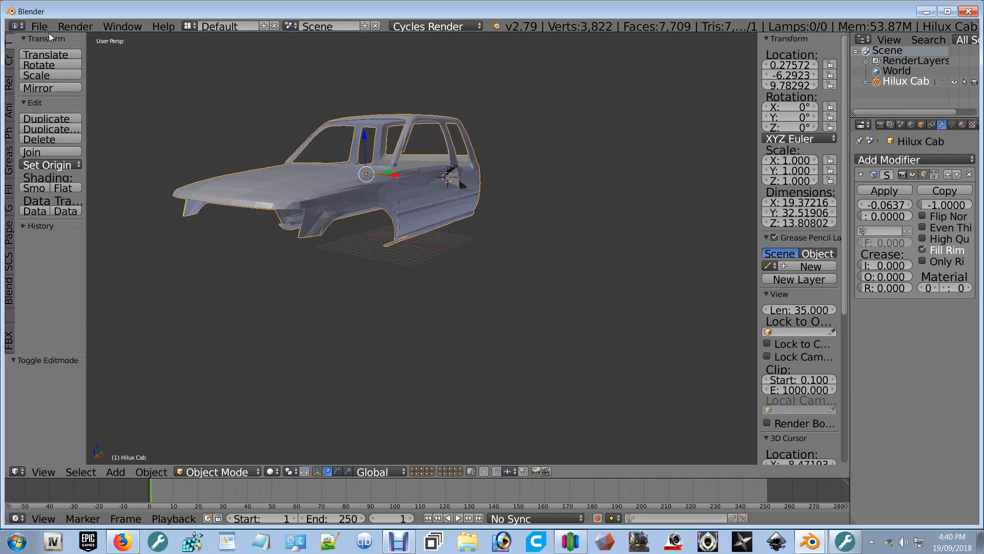
Step: Export the cab as STL over hilux cab.stl in the Hiluc 1996 folder, with modifiers applied
left_click(41, 26)
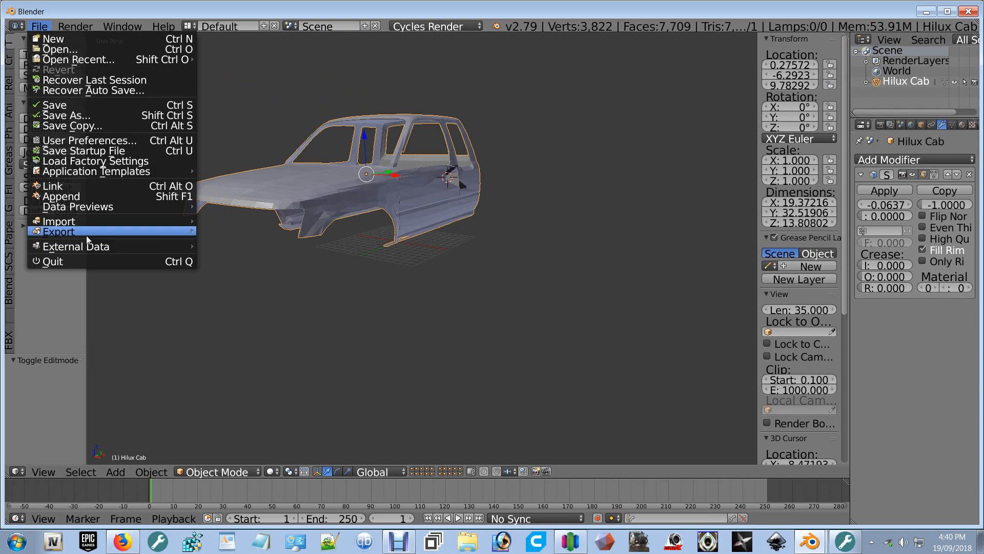
mouse_move(86, 236)
left_click(254, 313)
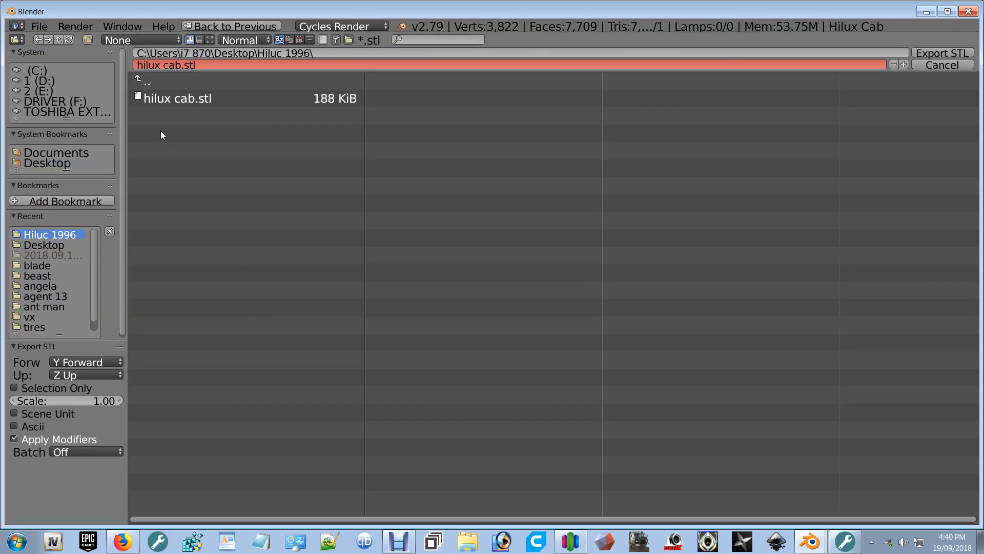
key("Return")
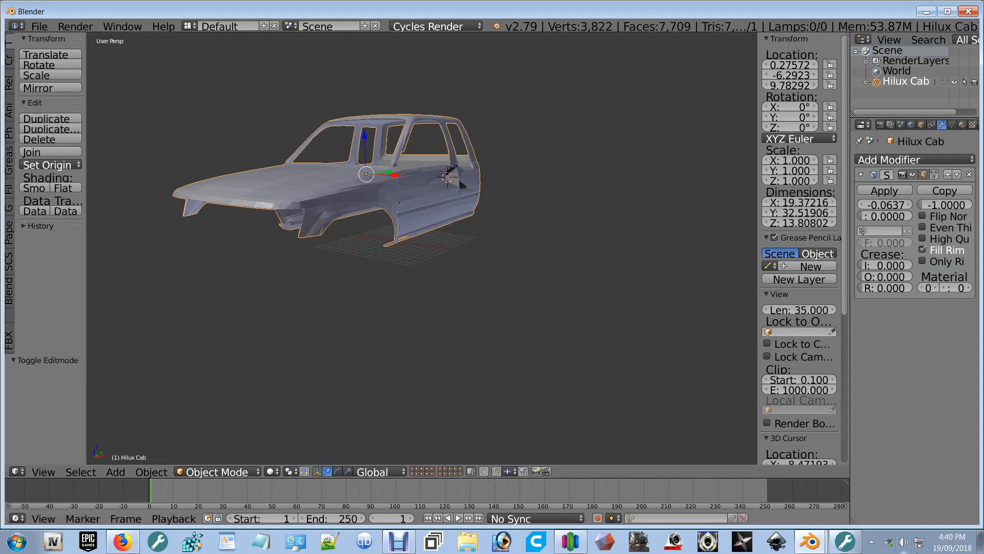
Step: Switch to LimitState:FIX and open hilux cab.stl from the Hiluc 1996 folder
left_click(859, 547)
left_click(69, 57)
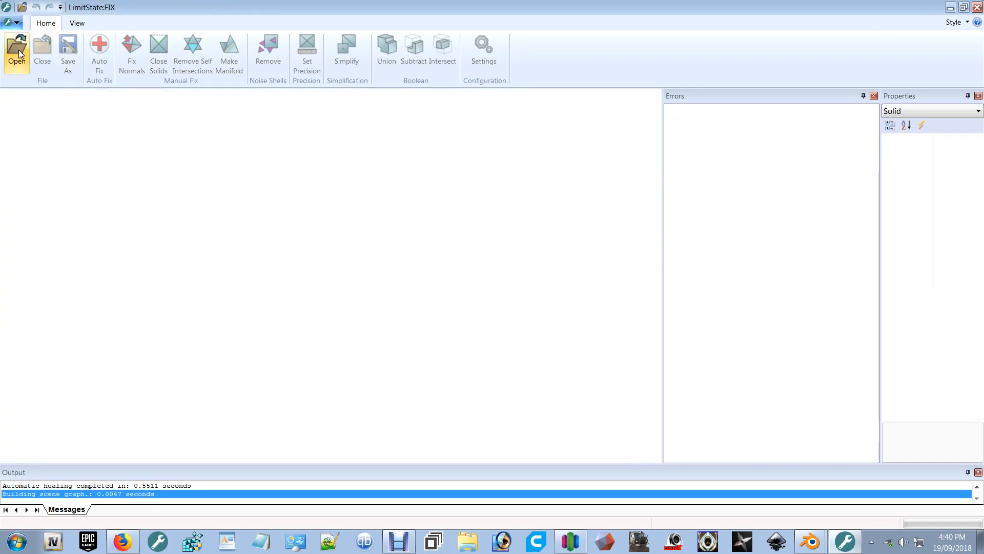
key("ctrl+o")
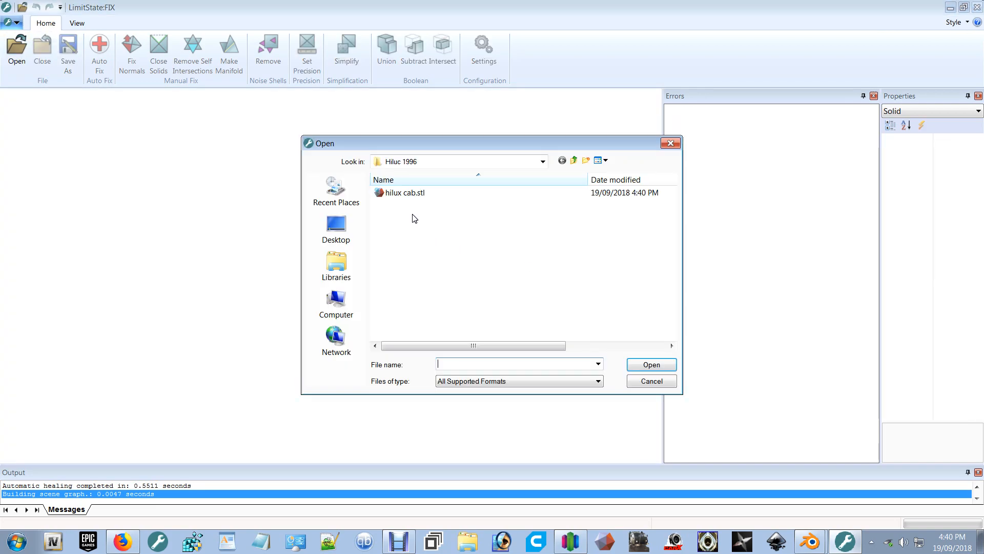
double_click(405, 192)
left_click_drag(358, 291, 365, 298)
scroll(365, 298, "up", 3)
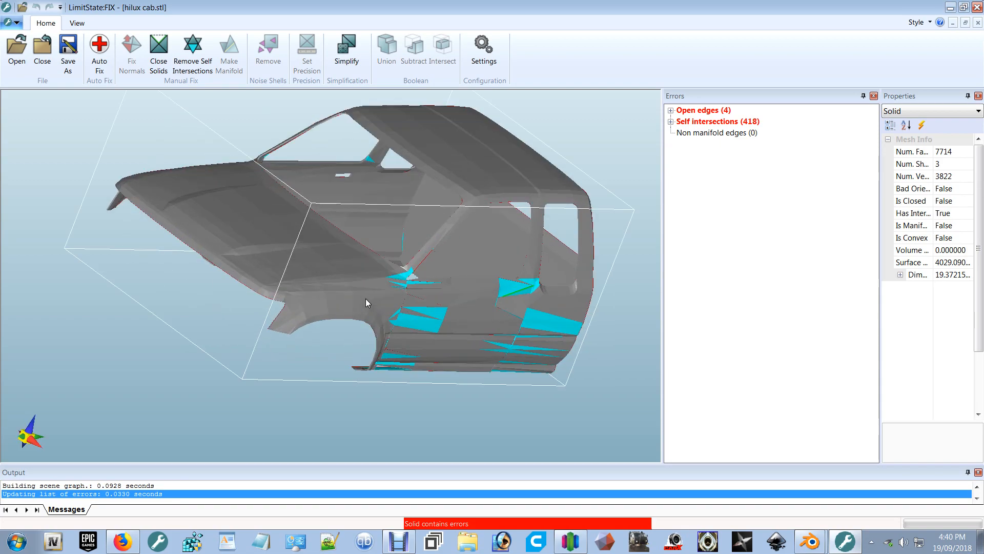
Step: Run Auto Fix on the cab mesh and examine the repaired body around the door
left_click_drag(491, 351, 453, 307)
left_click(99, 51)
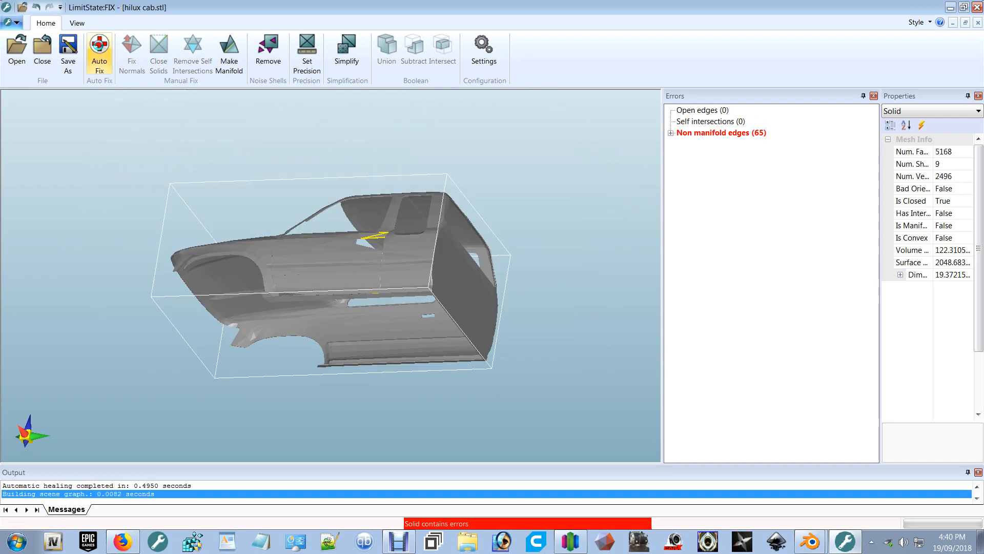
left_click_drag(356, 267, 422, 281)
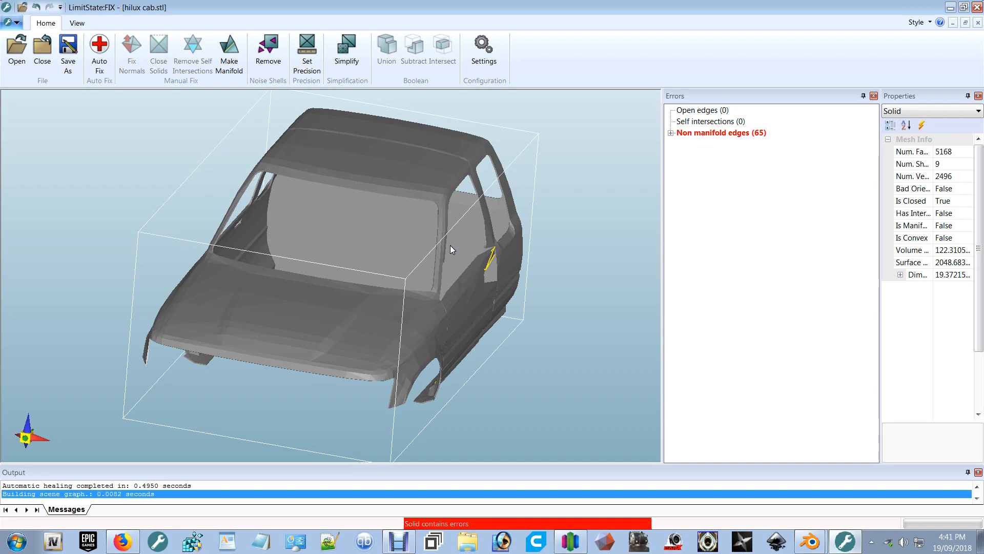
Step: Run Auto Fix on the cab mesh again and check the repaired body from the side and the front
scroll(436, 282, "up", 3)
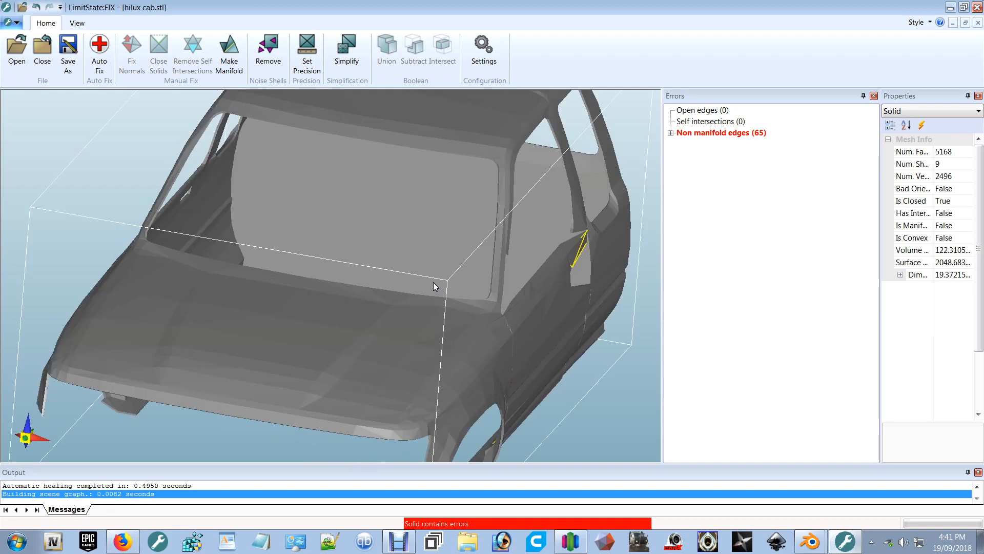
left_click_drag(432, 281, 146, 162)
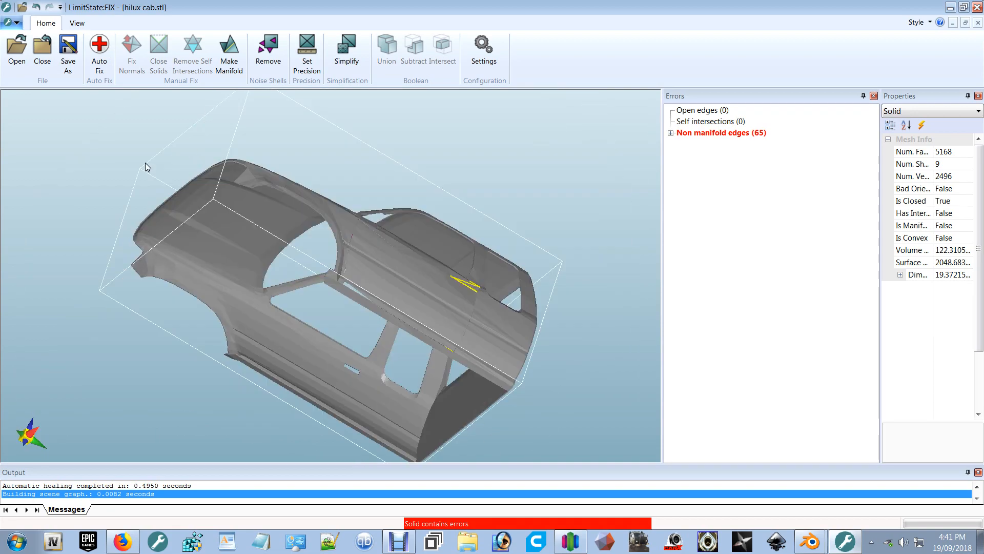
left_click_drag(512, 205, 37, 202)
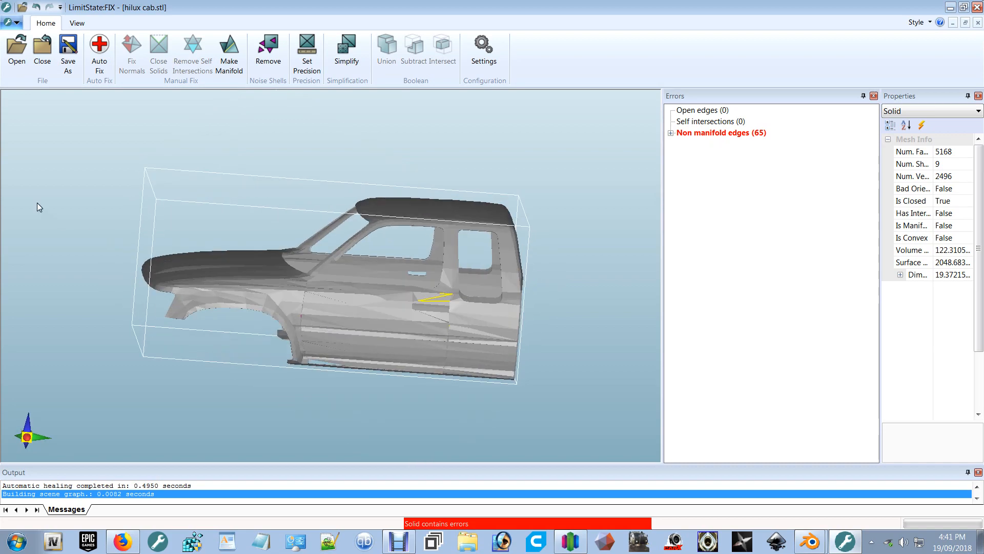
left_click(88, 43)
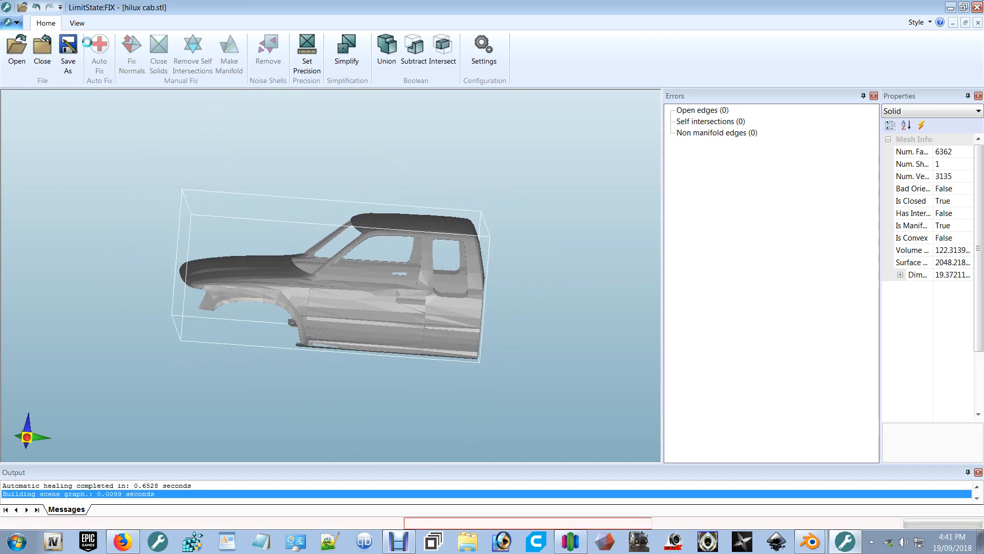
scroll(285, 343, "up", 6)
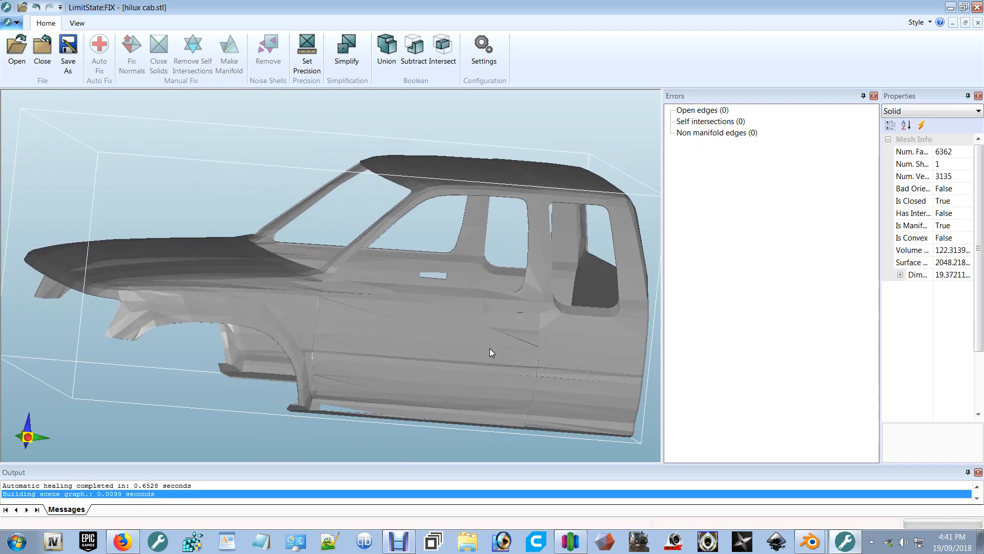
left_click_drag(490, 348, 519, 349)
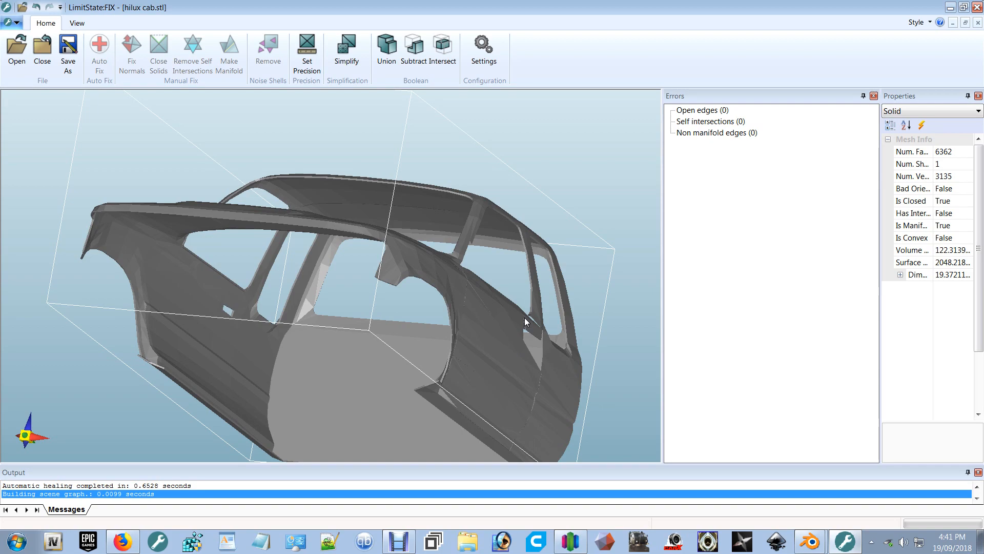
middle_click_drag(524, 318, 424, 251)
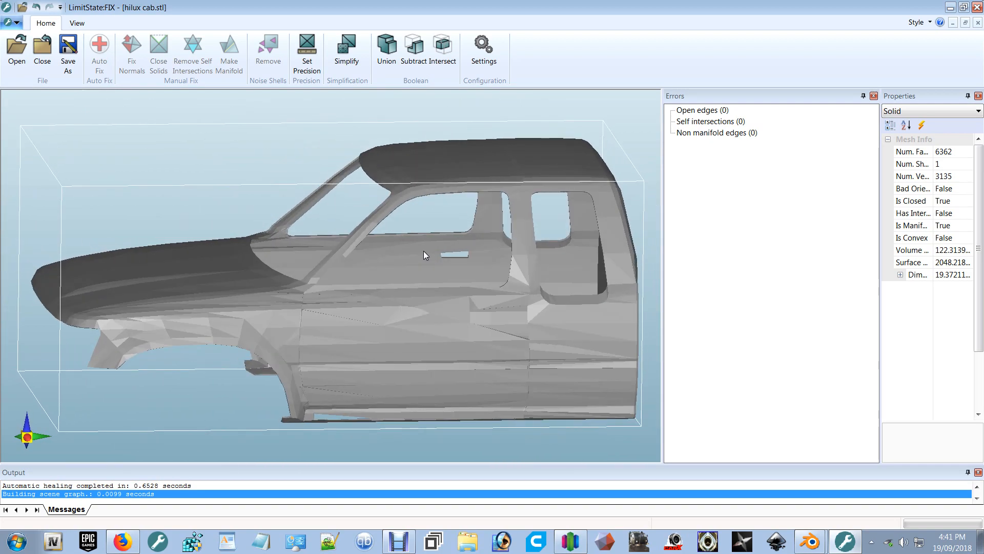
Step: Save the repaired cab over hilux cab.stl in the Hiluc 1996 folder as binary STL, rounded to 4 decimal places
scroll(424, 251, "down", 2)
left_click(66, 41)
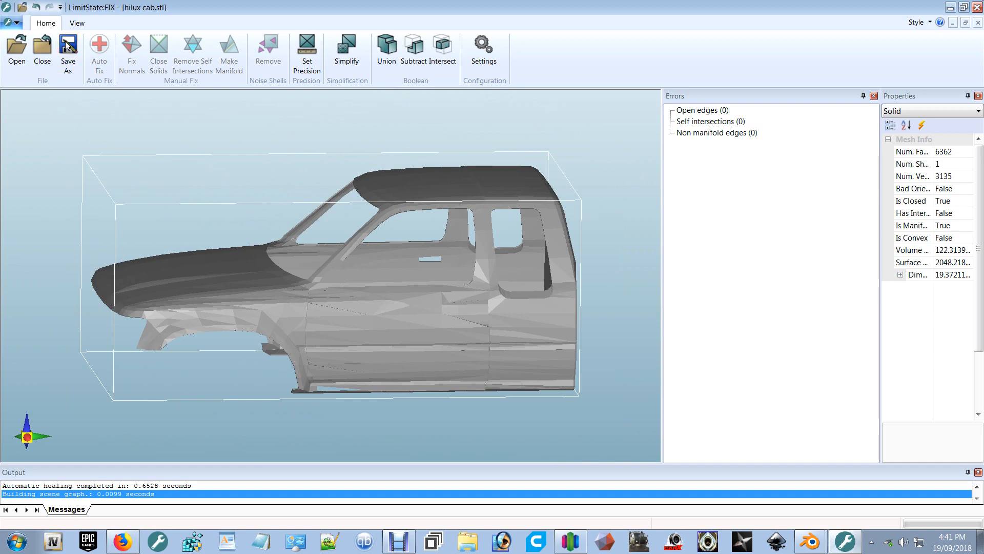
left_click(424, 193)
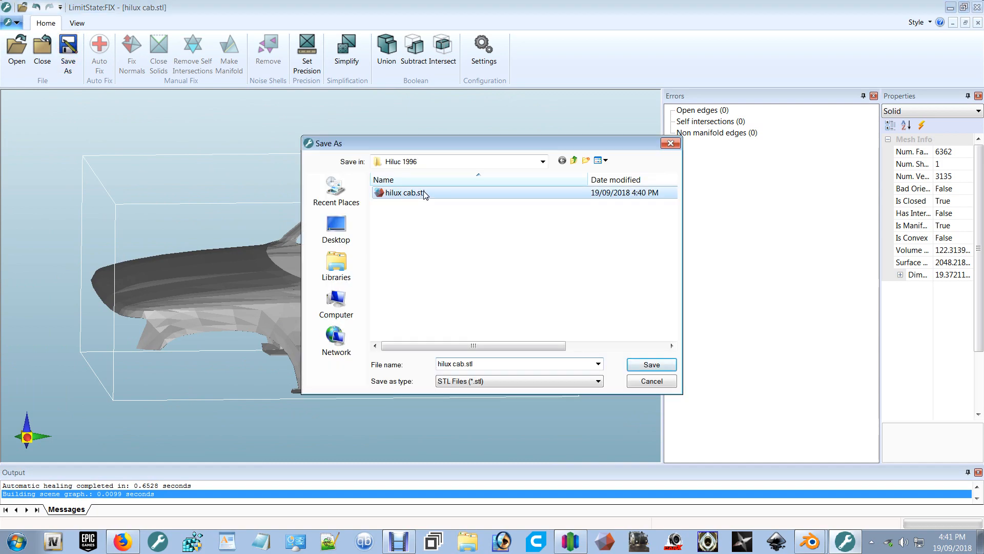
left_click(659, 365)
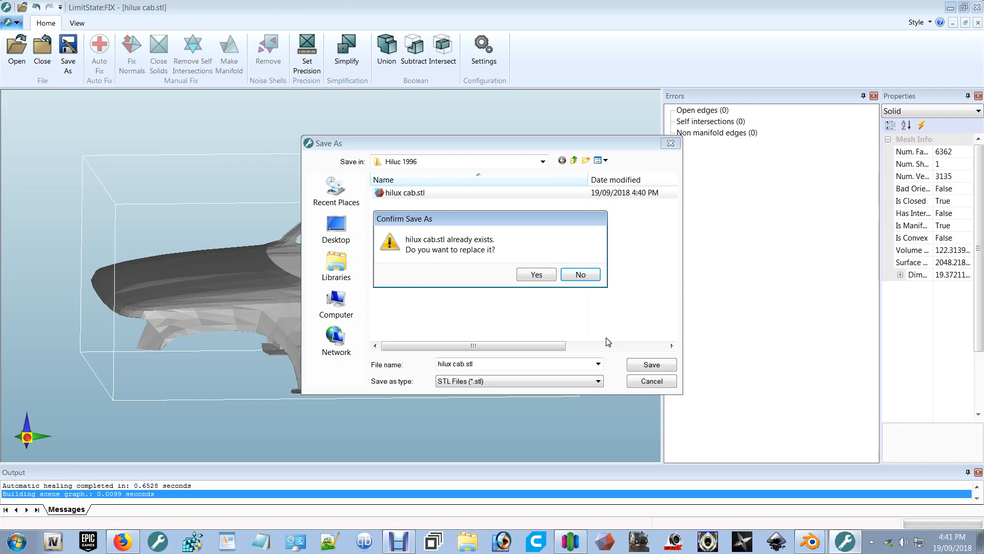
left_click(536, 274)
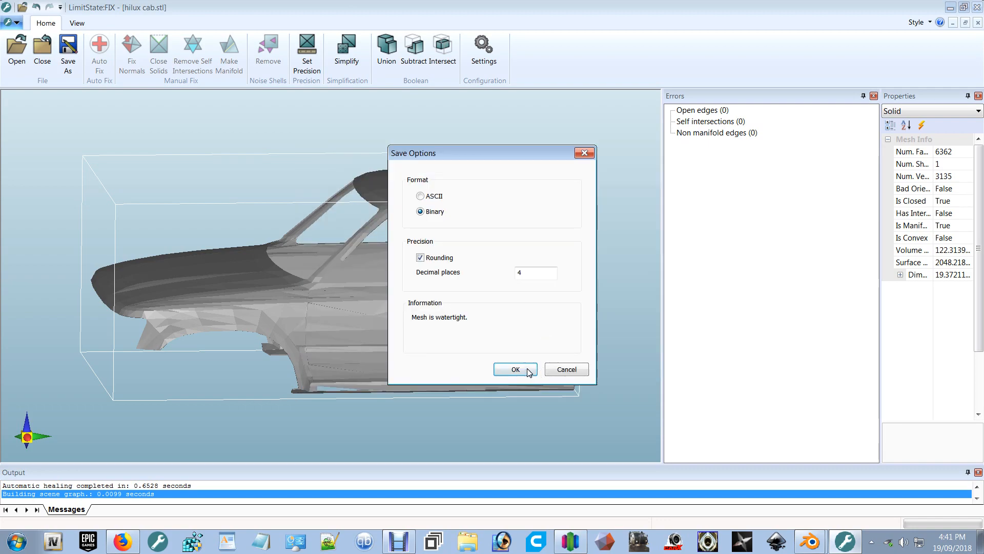
left_click(501, 374)
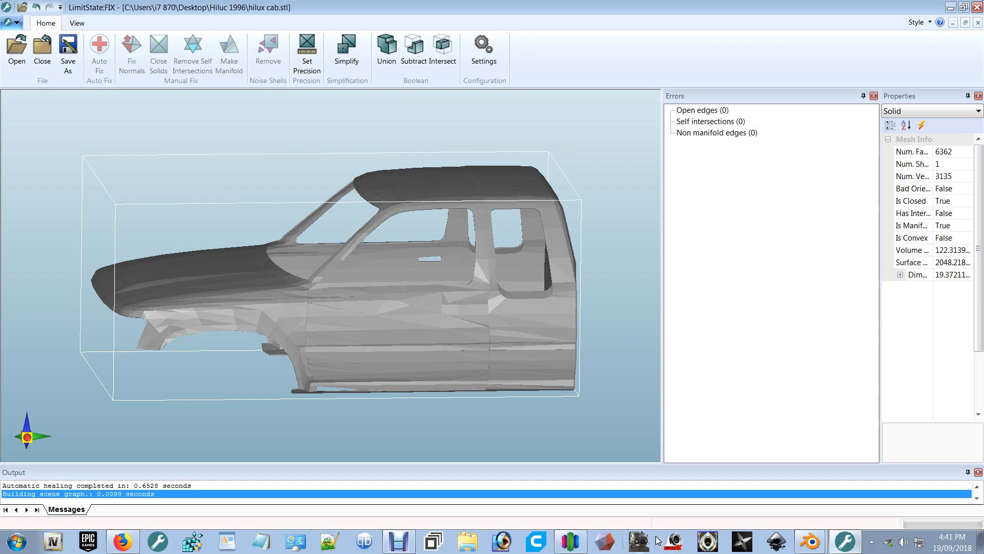
Step: Switch to Simplify3D and import hilux cab.stl from the Hiluc 1996 folder
left_click(570, 541)
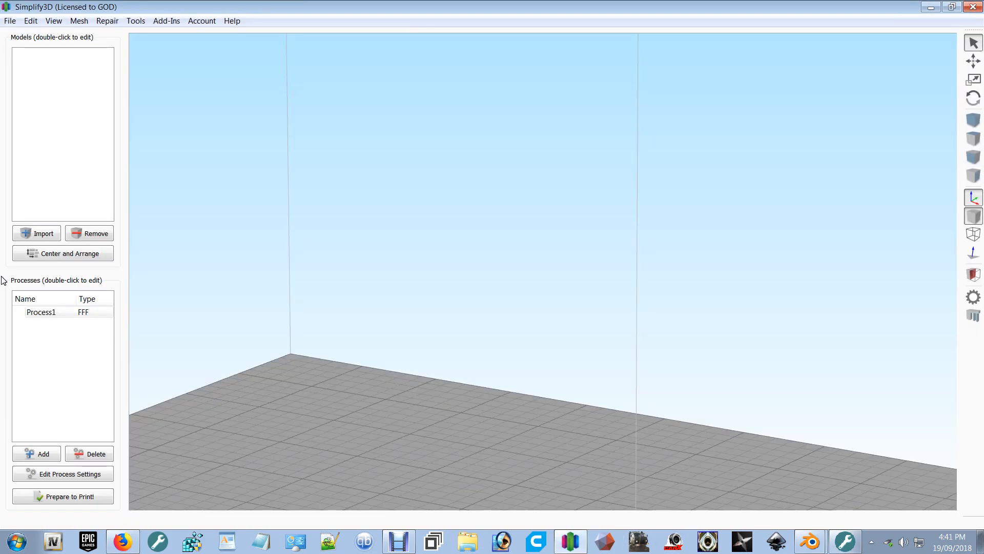
left_click(36, 233)
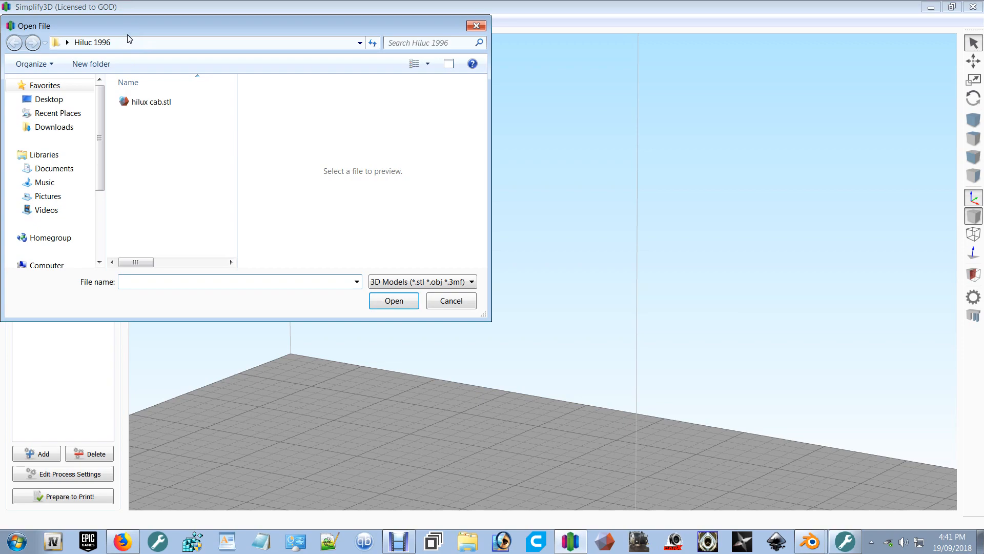
double_click(150, 102)
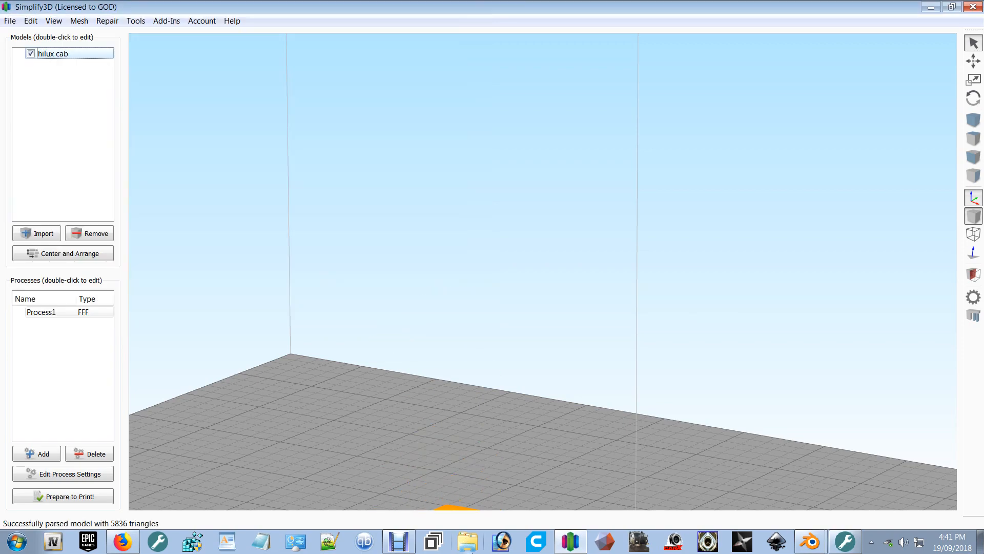
Step: Scale the cab model uniformly to a Y size of 280 mm
right_click_drag(472, 552, 472, 474)
double_click(473, 468)
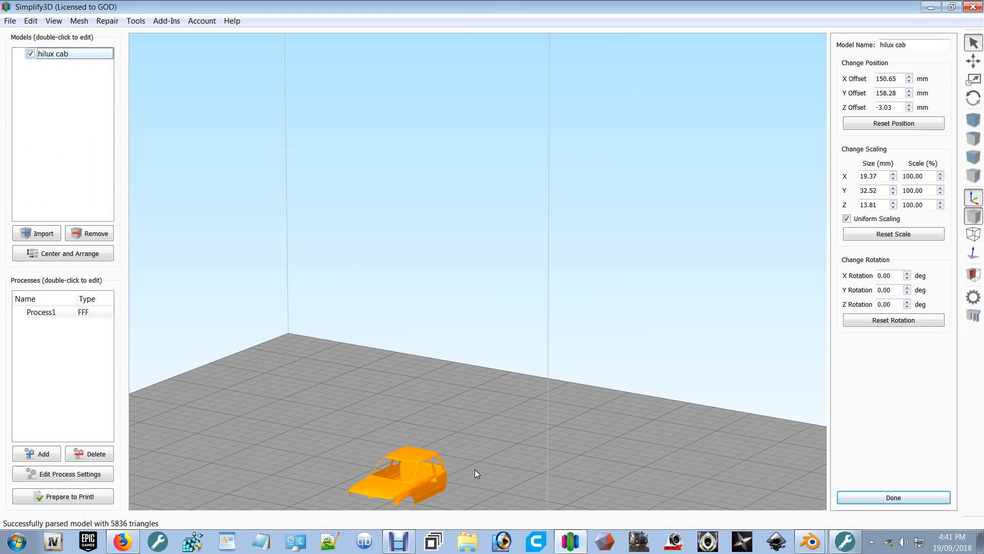
left_click(885, 191)
key("ctrl+a")
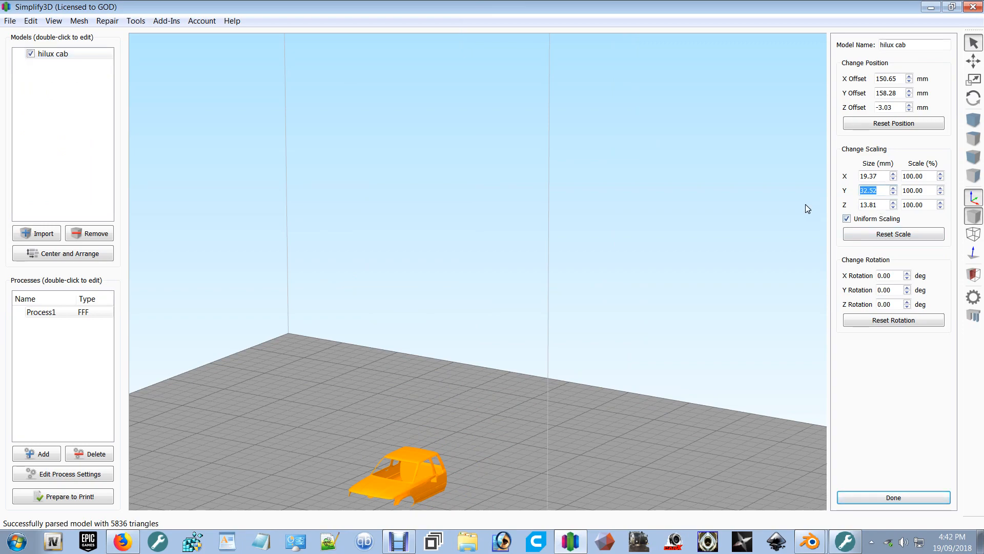
type("280")
left_click_drag(874, 190, 842, 192)
type("280")
key("Return")
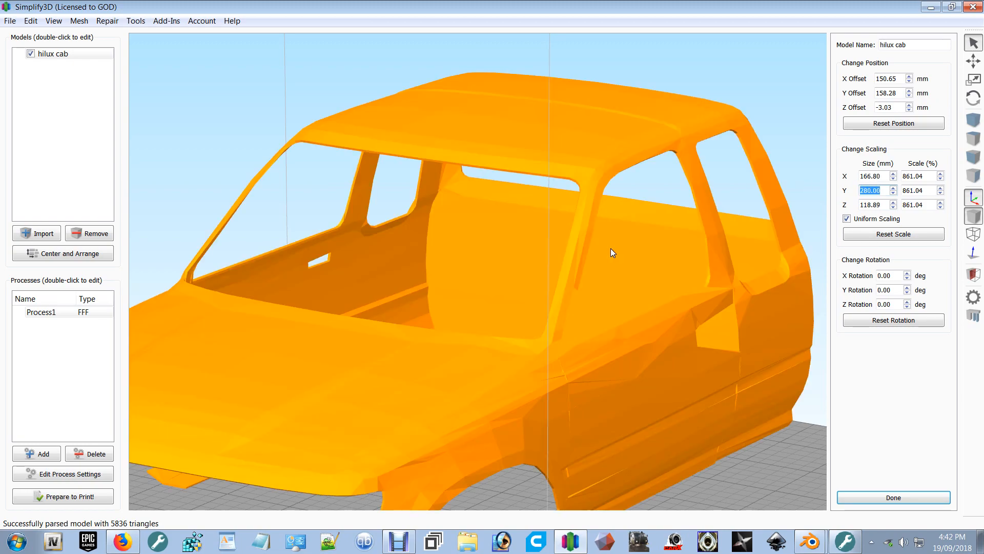
Step: Check the scaled cab on the bed and slice it for printing with Process1
scroll(611, 248, "down", 5)
left_click_drag(669, 278, 526, 284)
scroll(526, 281, "up", 3)
left_click_drag(525, 281, 646, 246)
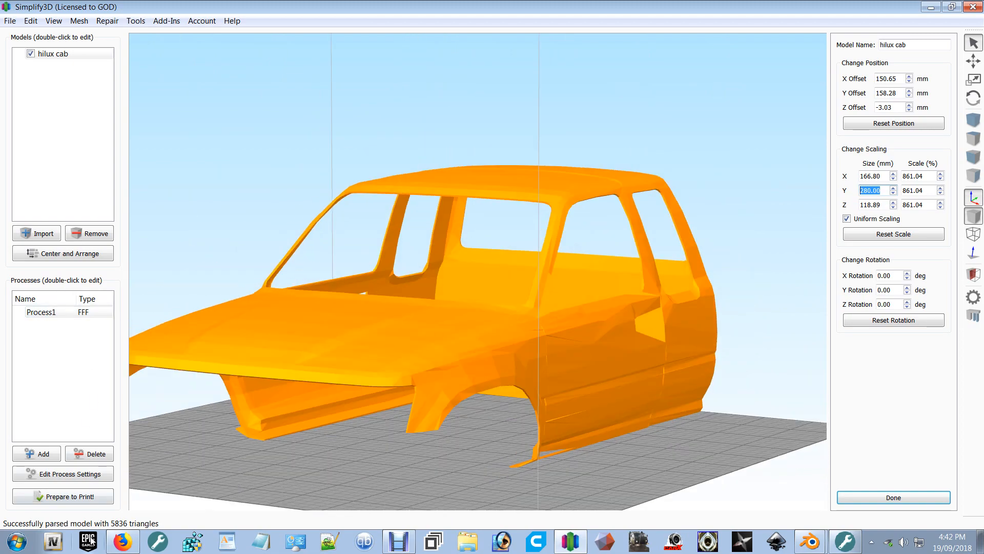
left_click(63, 496)
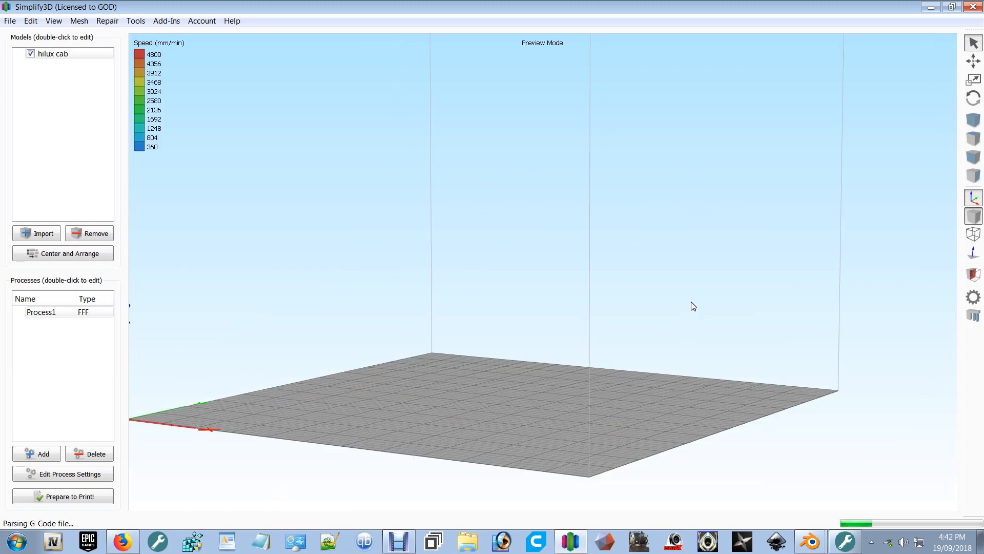
Step: Examine the sliced cab's toolpath preview from all sides, including the door damage, windows and wheel-arch supports
left_click_drag(691, 301, 670, 318)
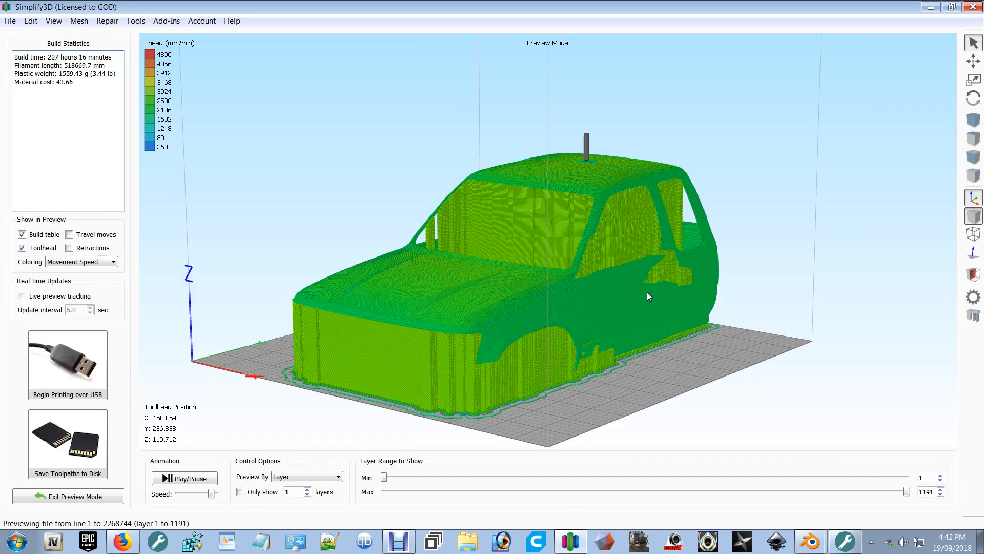
scroll(647, 291, "up", 5)
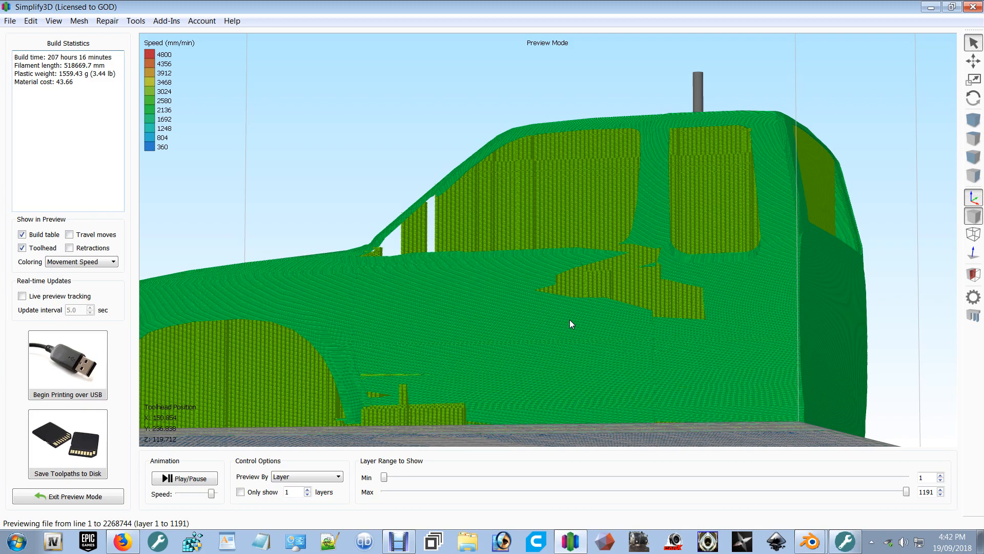
scroll(570, 319, "down", 3)
left_click_drag(417, 257, 669, 374)
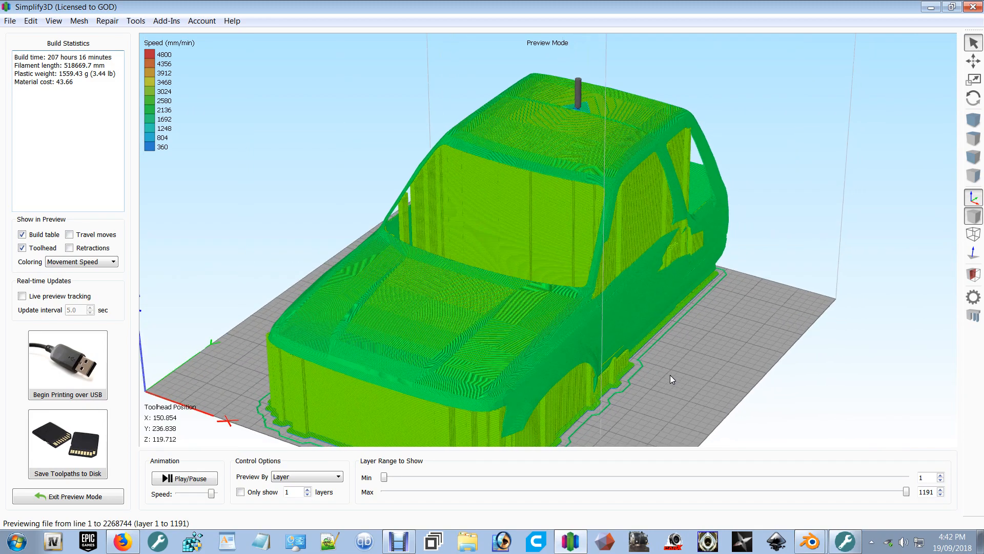
left_click_drag(650, 109, 377, 182)
scroll(530, 247, "down", 2)
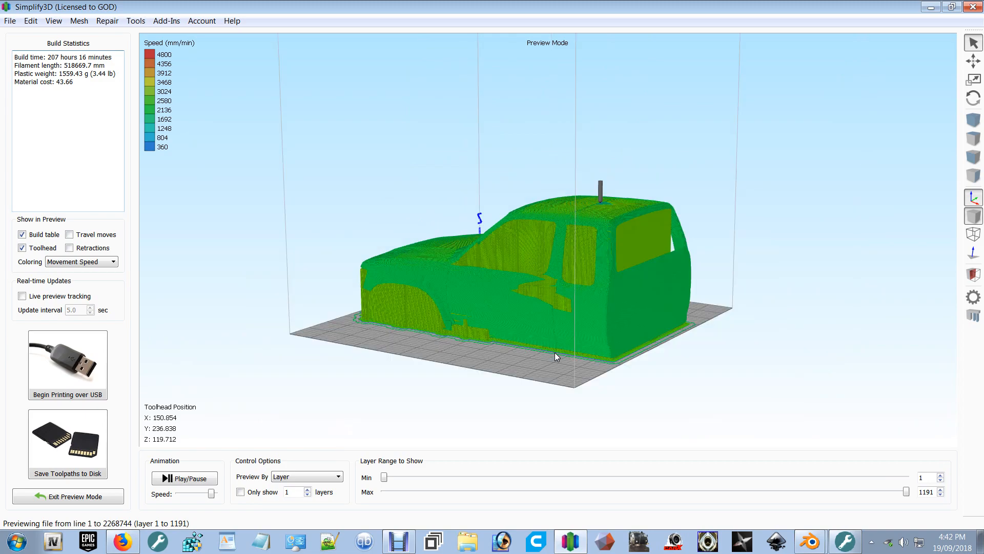
left_click_drag(555, 352, 609, 337)
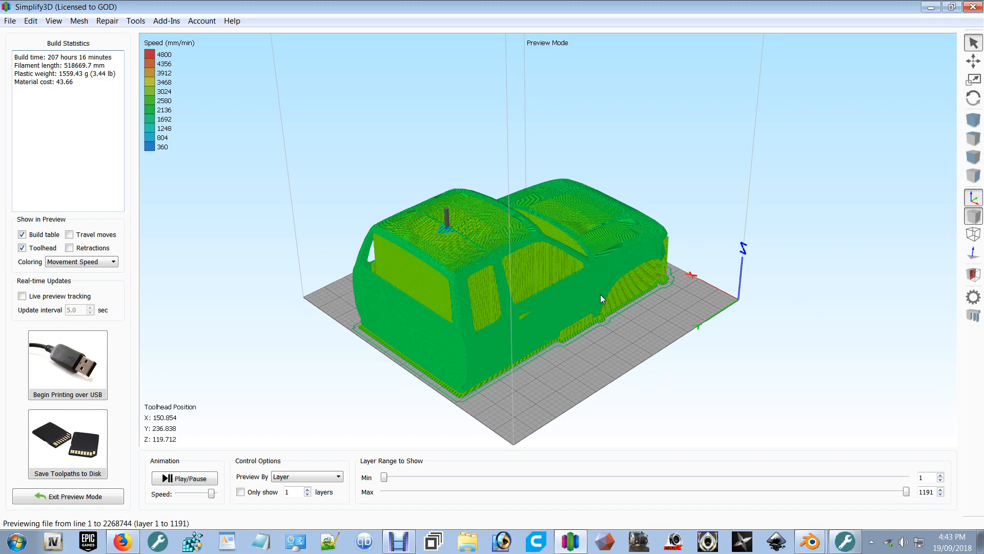
left_click_drag(601, 295, 442, 211)
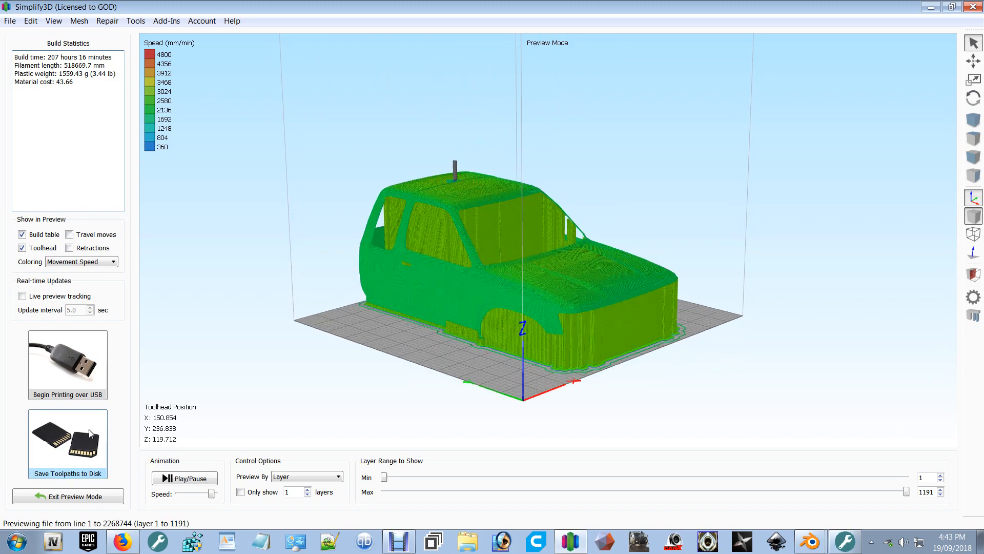
Step: Exit the print preview and turn the cab upside down by placing its roof surface on the bed
left_click(29, 494)
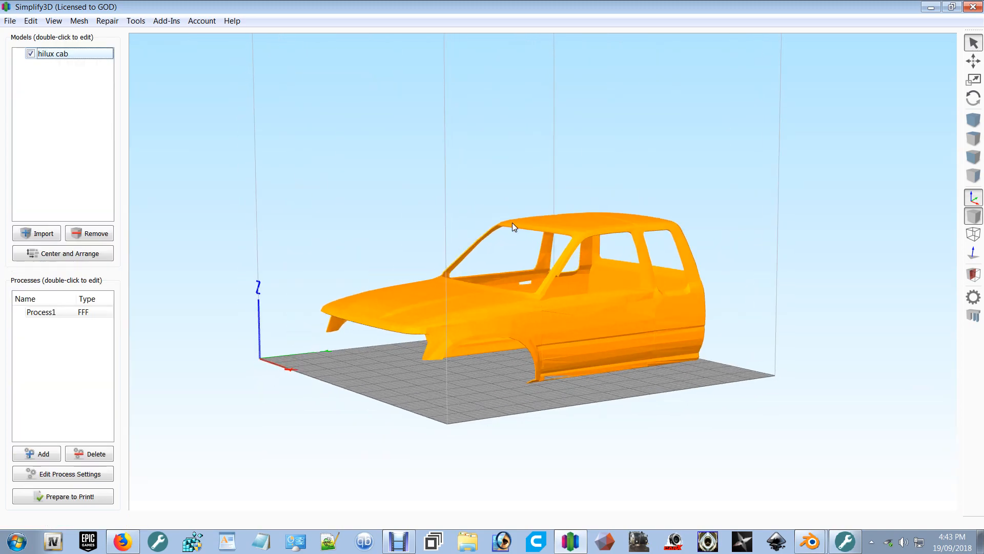
left_click_drag(512, 222, 556, 320)
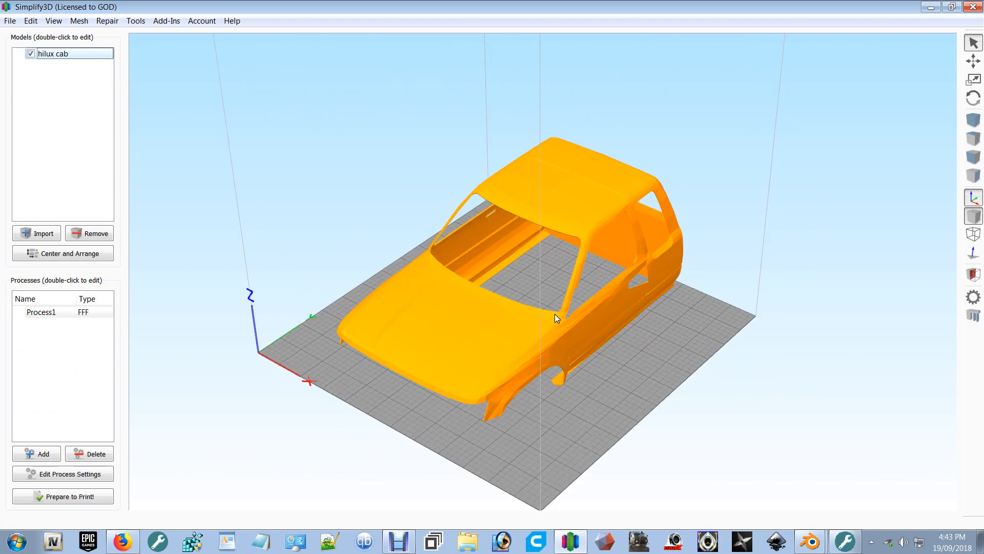
key("ctrl+l")
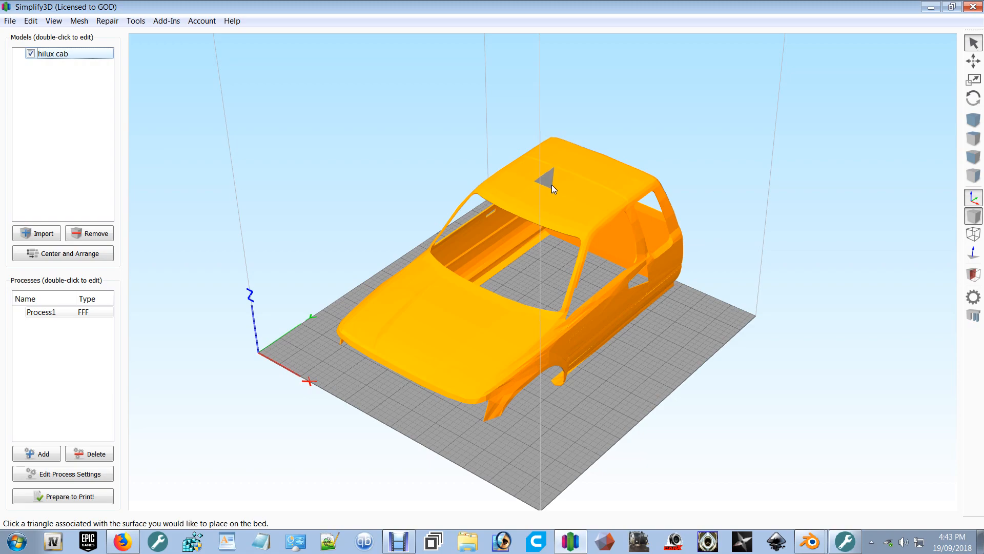
left_click(549, 196)
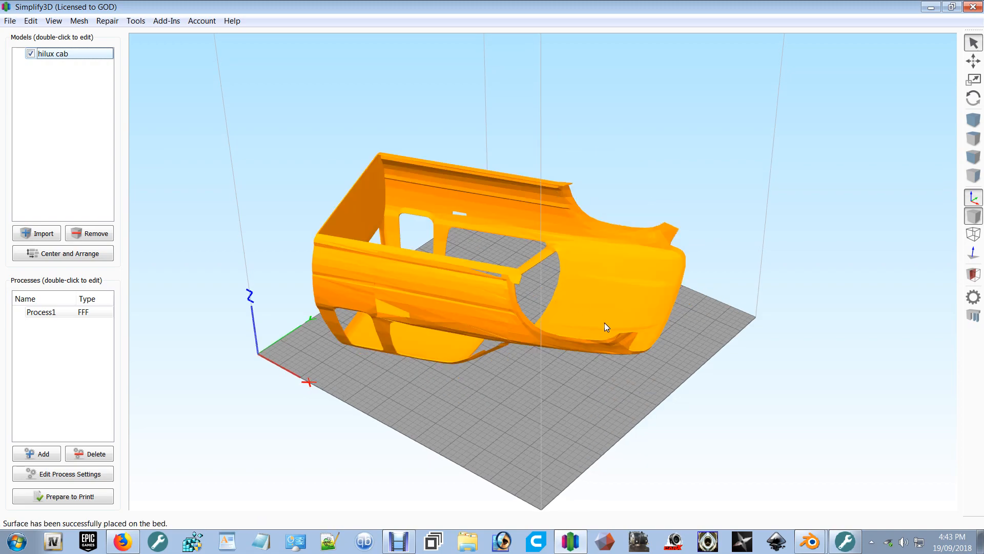
Step: Try to center and arrange the upside-down cab on the bed
left_click_drag(604, 322, 649, 239)
key("ctrl+r")
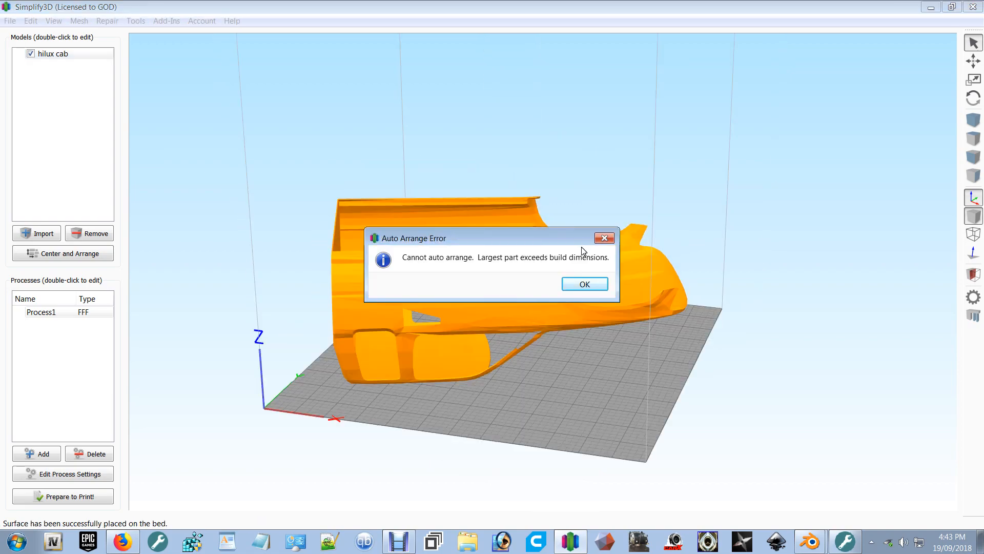
left_click(585, 285)
Step: Scale the upside-down cab uniformly to 800% and check how it sits on the bed
left_click_drag(589, 281, 556, 264)
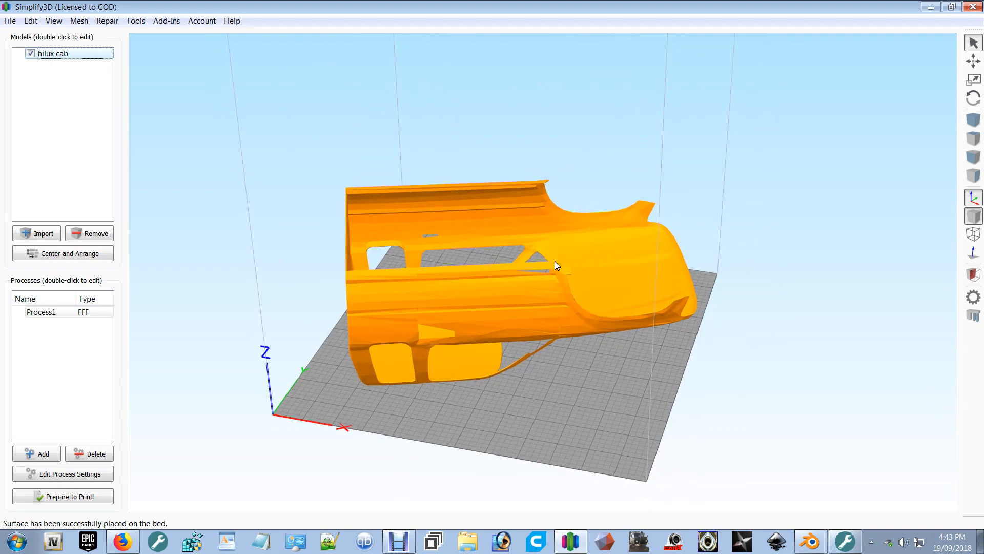
double_click(555, 260)
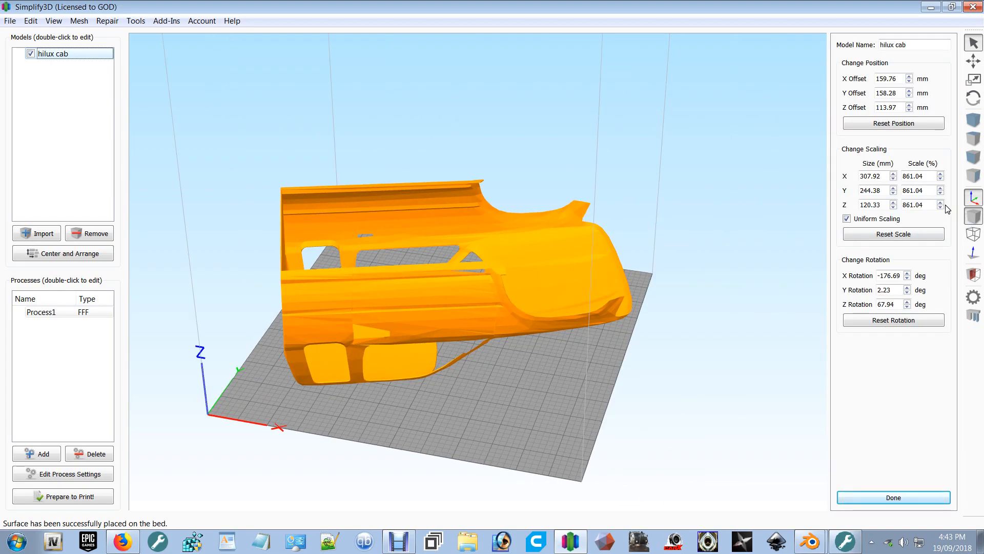
double_click(933, 175)
type("800")
key("Return")
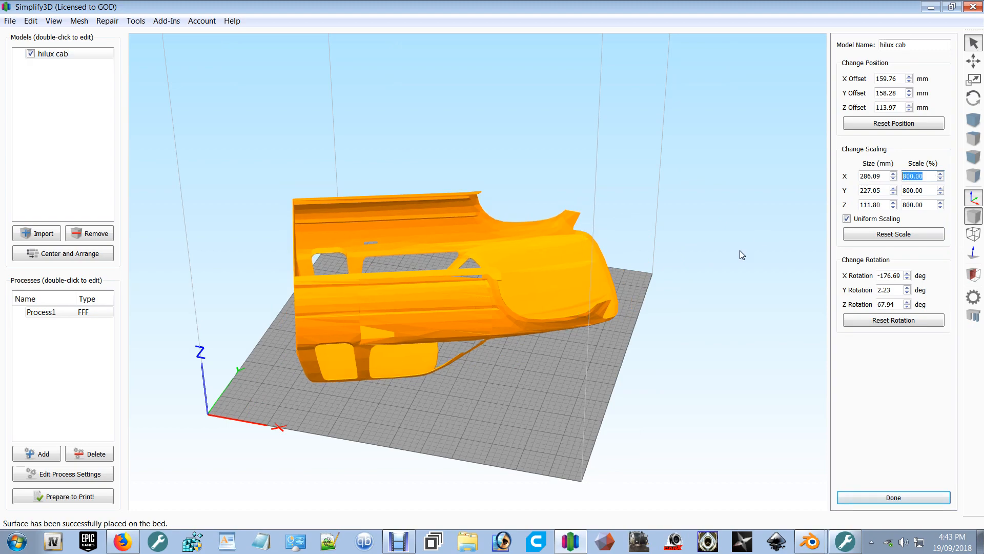
left_click_drag(659, 318, 558, 368)
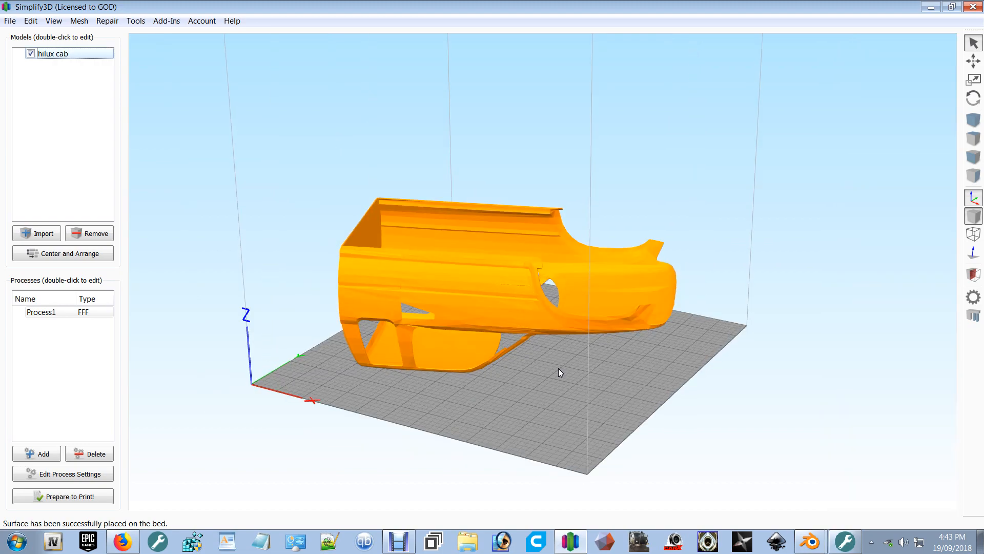
Step: Slice the upside-down cab and examine the supports in its toolpath preview
left_click(62, 497)
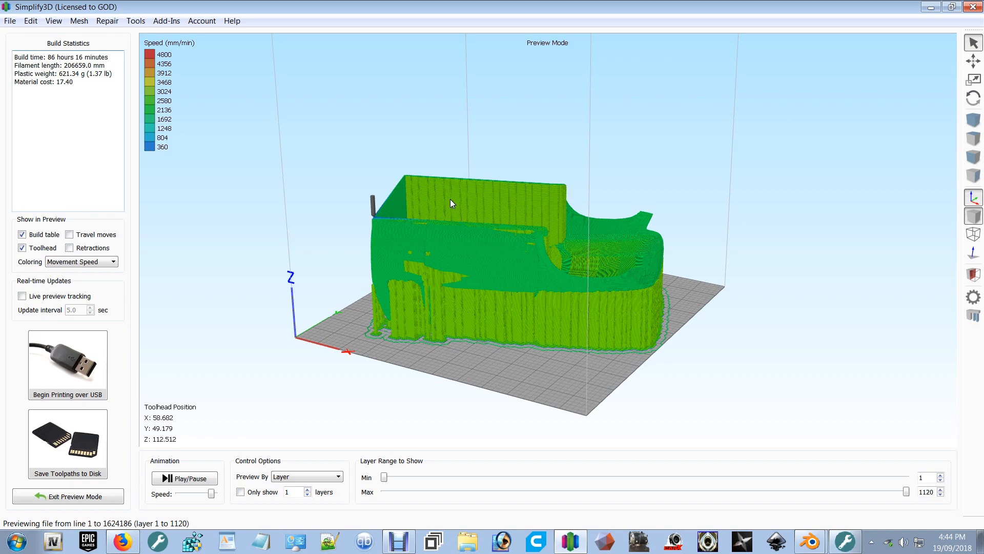
left_click_drag(450, 203, 545, 279)
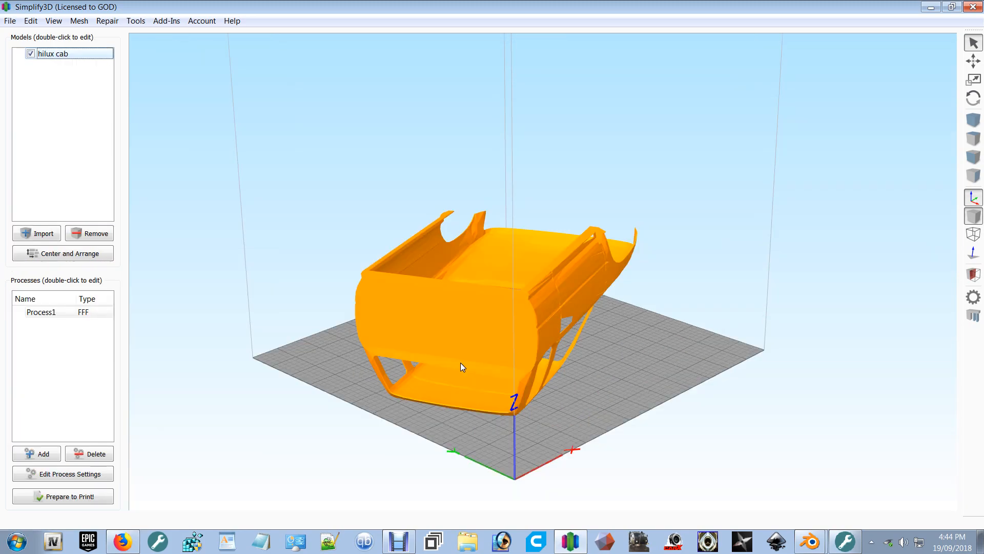
Step: Stand the cab on end by placing its rear wall surface on the bed, and center it there
key("ctrl+l")
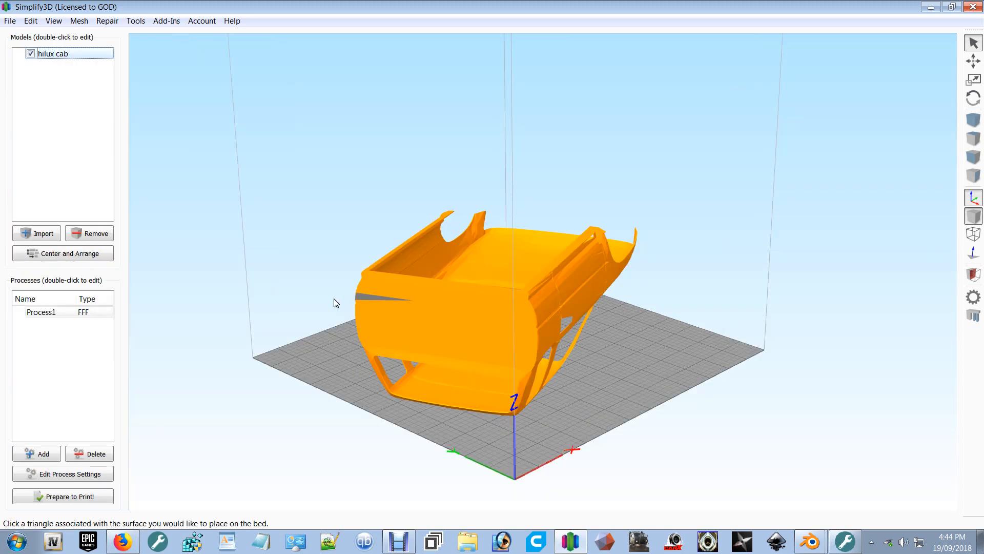
left_click(369, 298)
left_click_drag(642, 348, 489, 344)
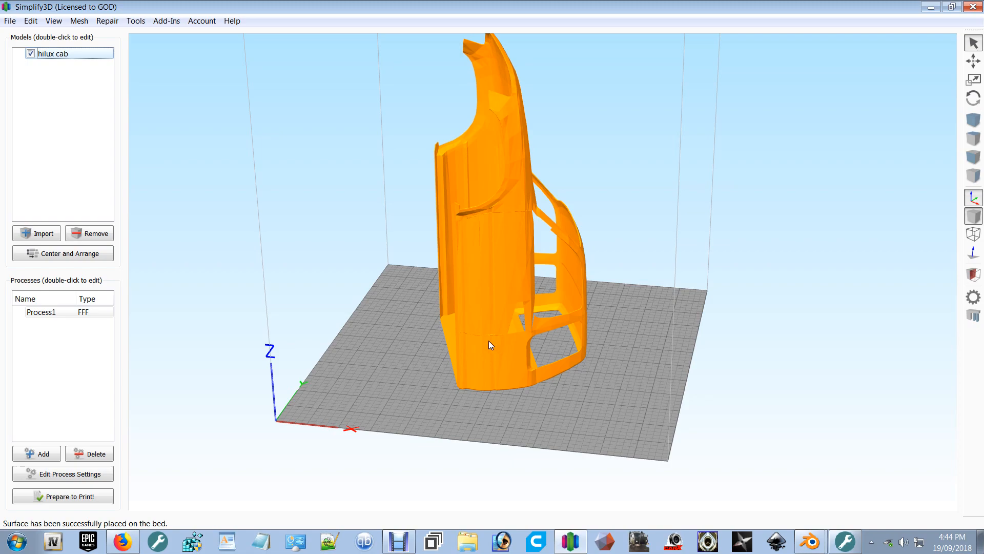
key("ctrl+r")
key("ctrl+b")
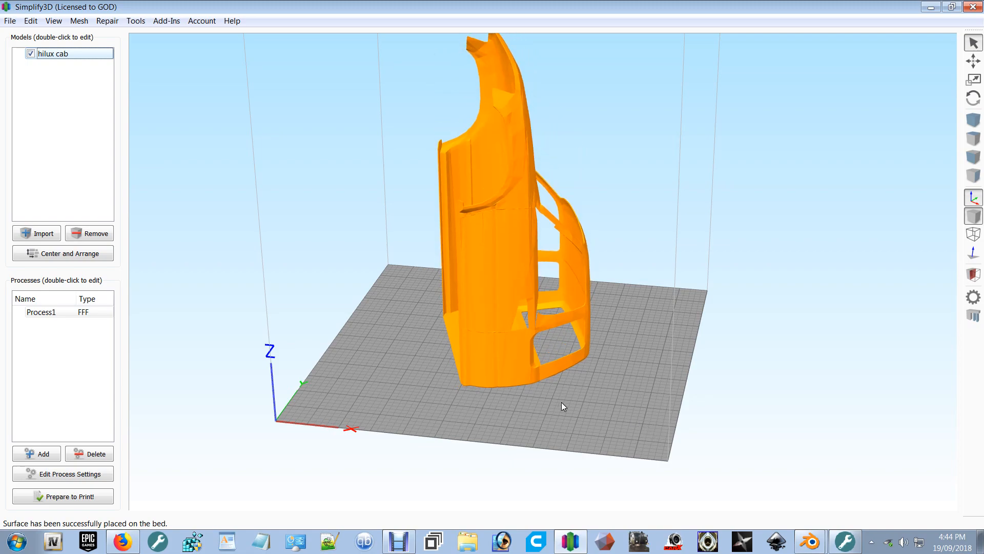
Step: Slice the upright cab and examine its toolpath preview around the hood, windows and supports
left_click_drag(561, 402, 564, 354)
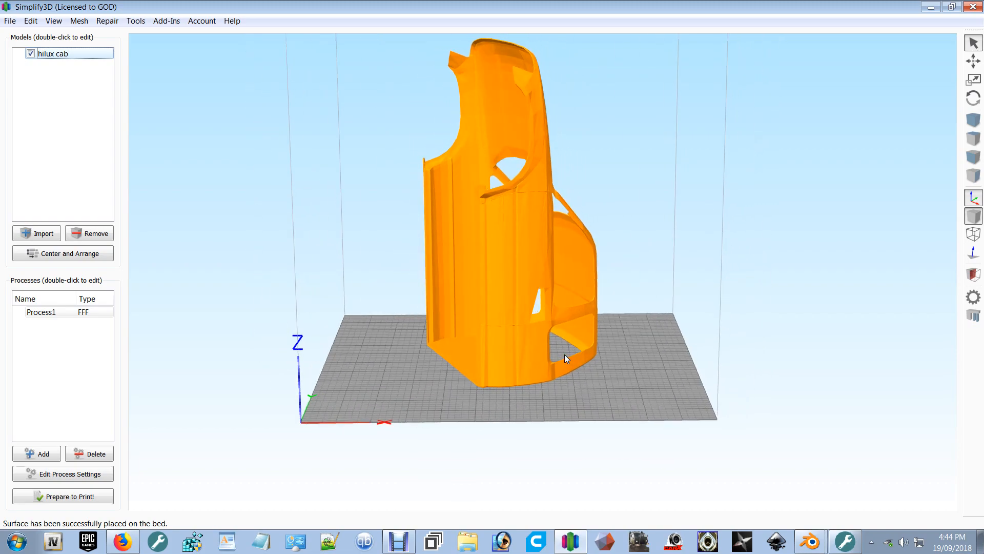
left_click_drag(564, 355, 544, 404)
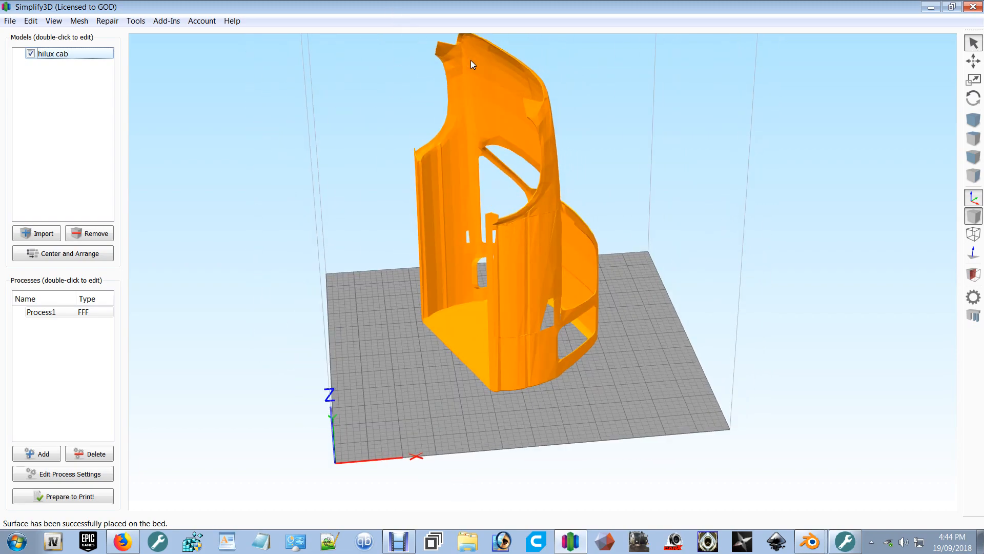
left_click_drag(605, 416, 613, 187)
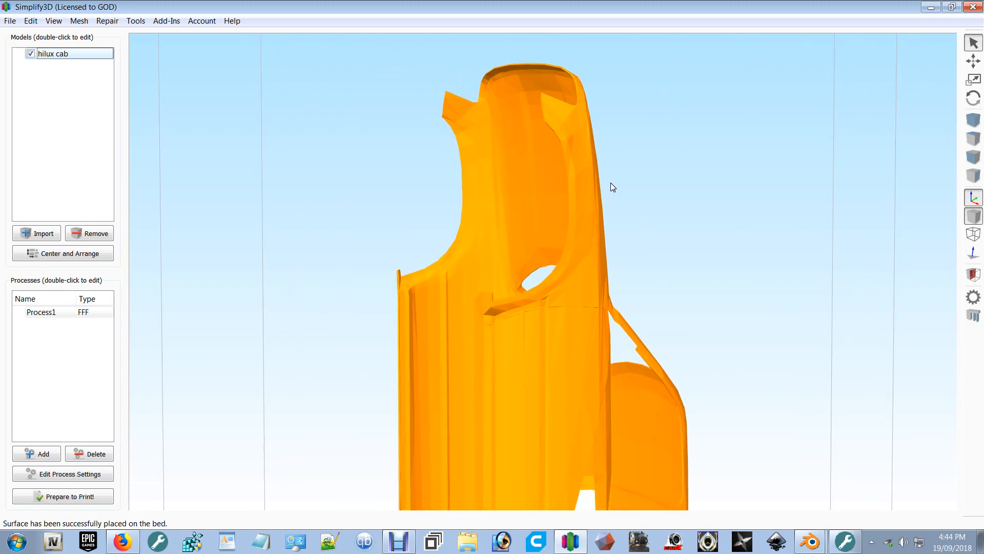
scroll(490, 147, "down", 3)
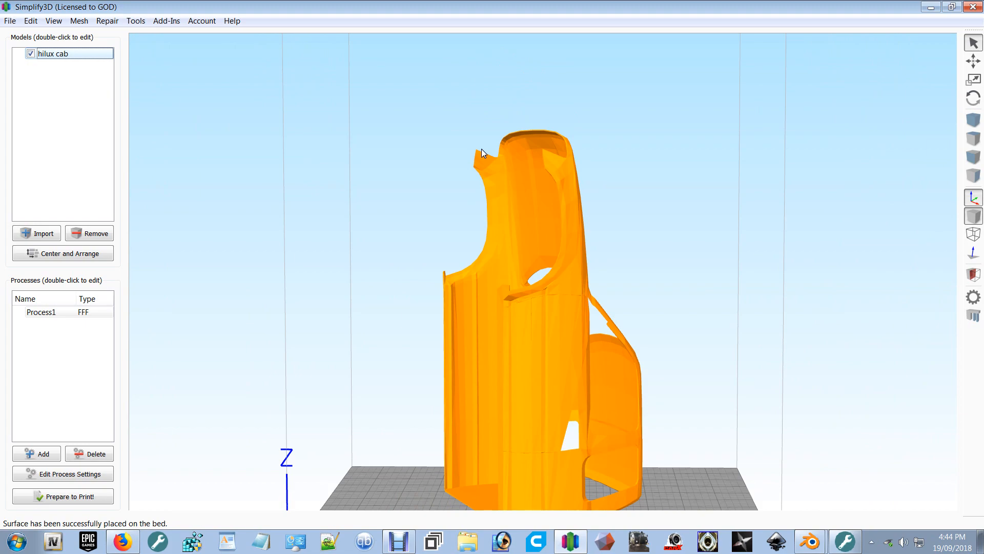
left_click_drag(481, 149, 466, 276)
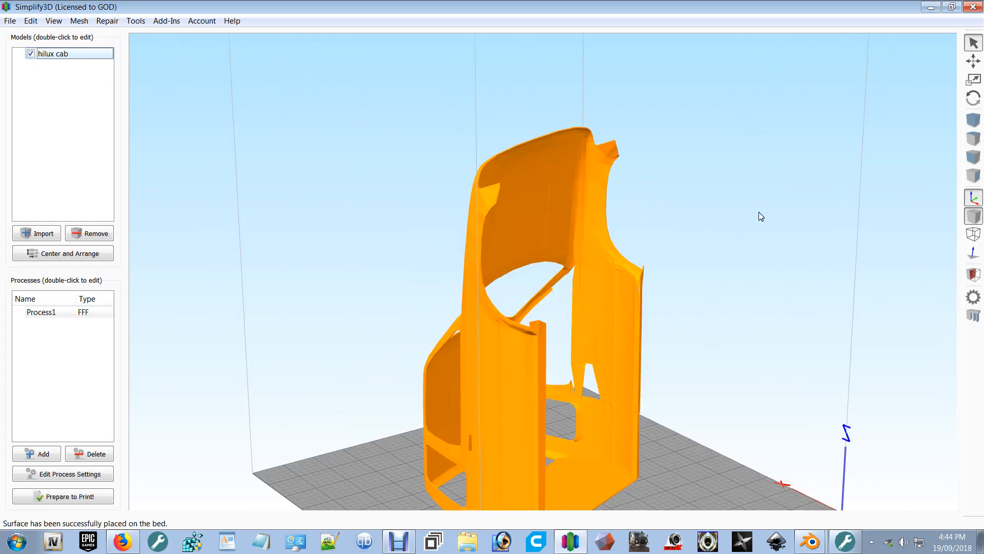
left_click_drag(760, 216, 538, 130)
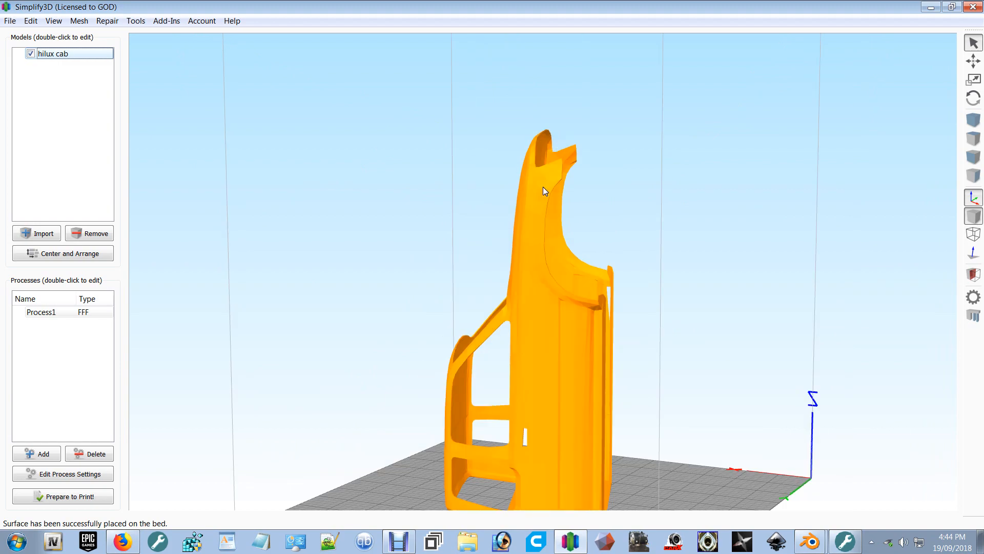
left_click(43, 497)
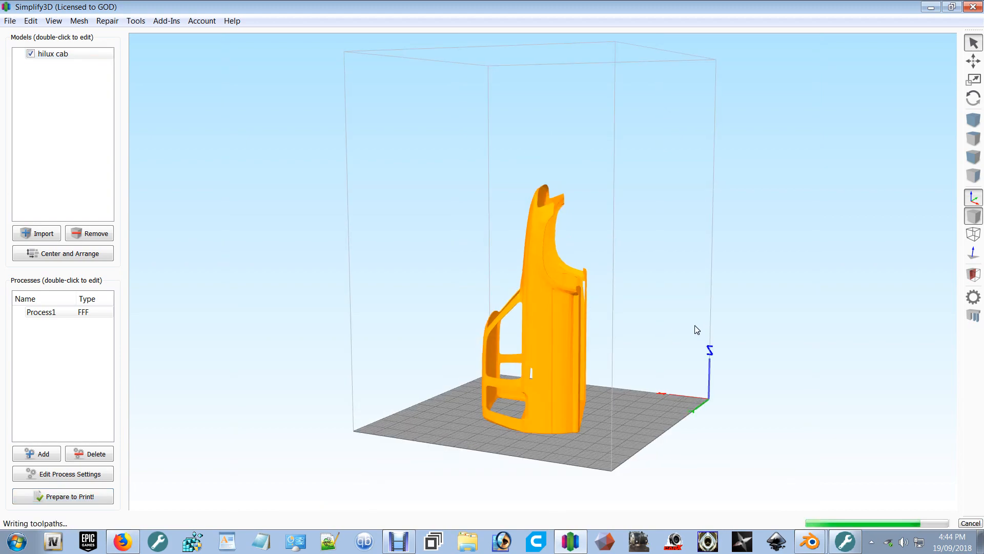
left_click_drag(694, 325, 376, 338)
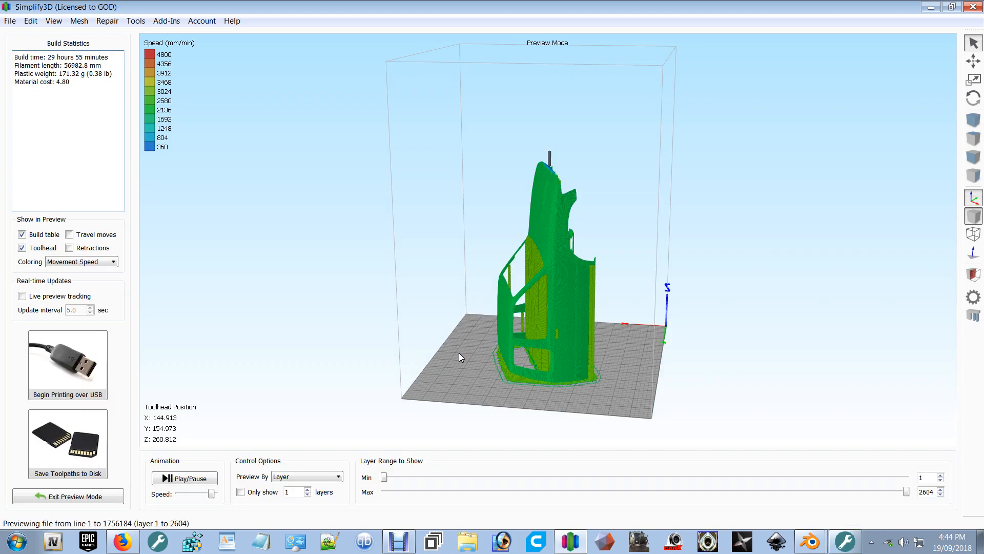
scroll(459, 352, "up", 4)
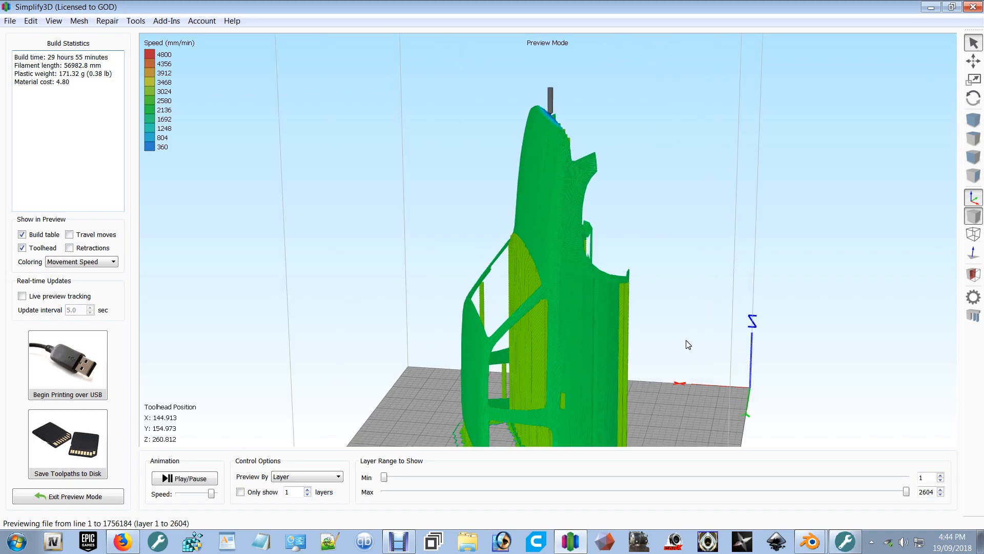
left_click_drag(688, 344, 536, 217)
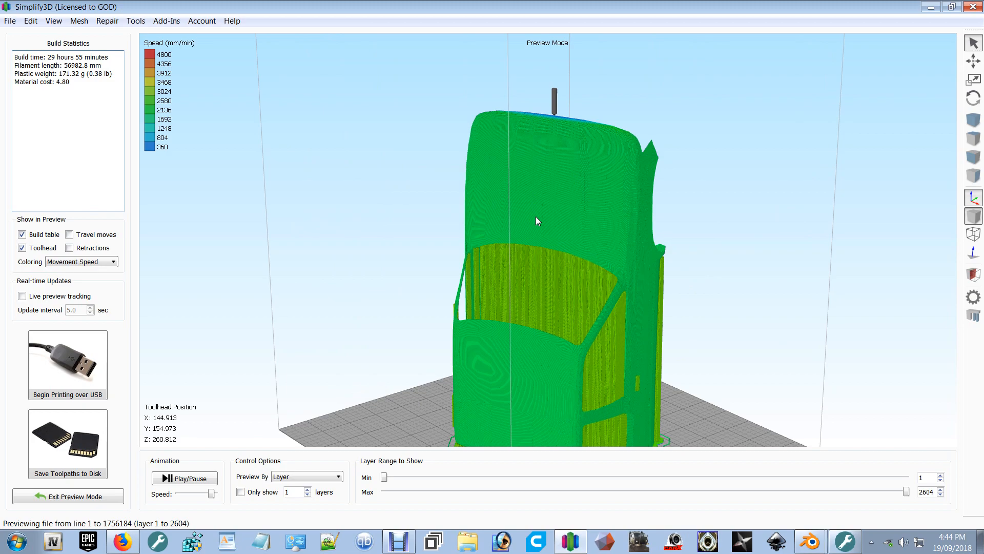
Step: Switch to Blender and inspect the Hilux Cab mesh in edit mode
left_click(809, 541)
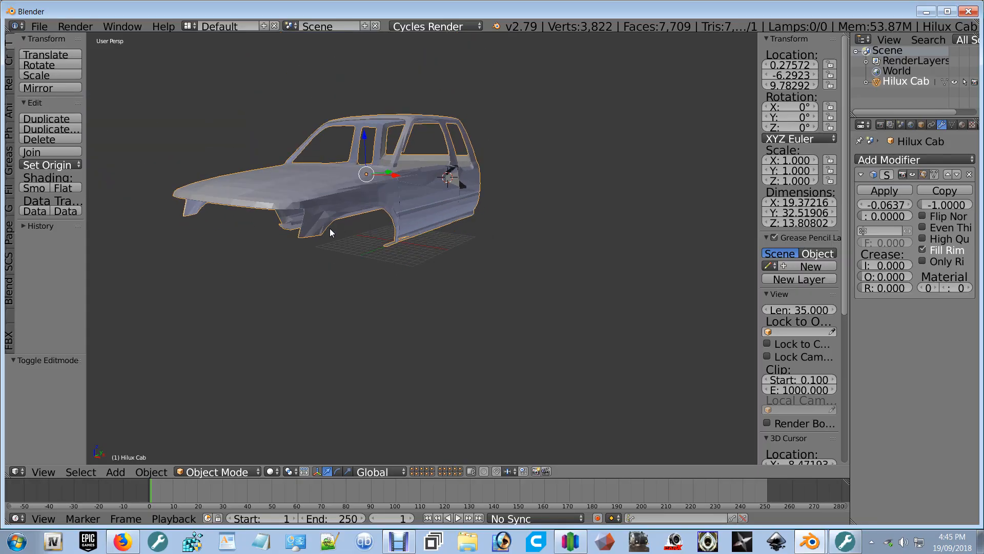
key("Tab")
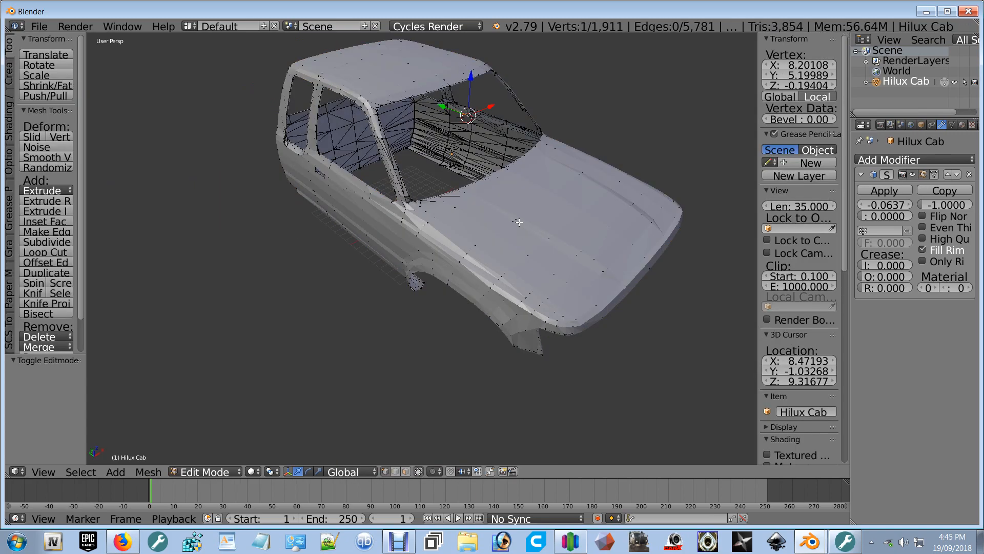
left_click(598, 220)
middle_click_drag(597, 220, 435, 227)
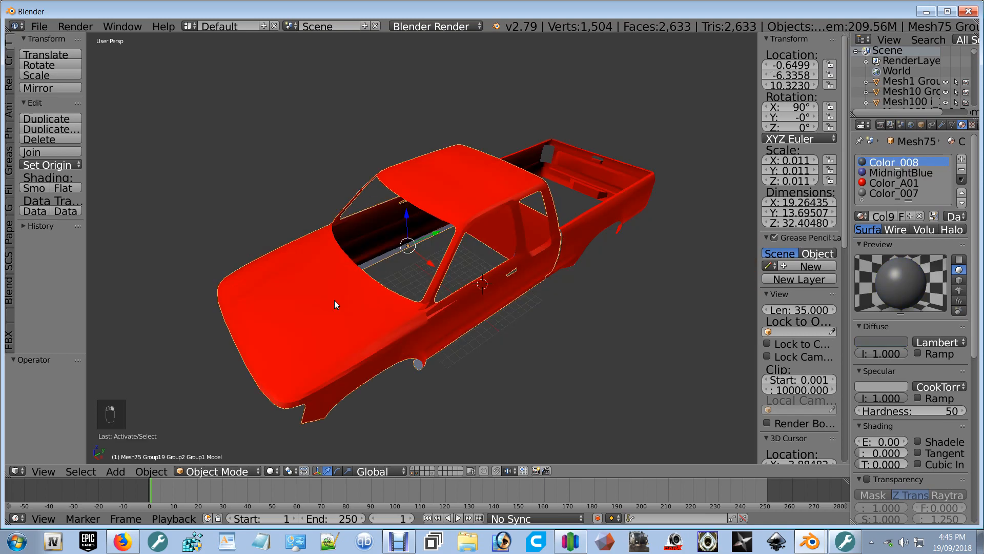
Step: Enter edit mode on the red cab body, set face selection mode and clear the selection
key("Tab")
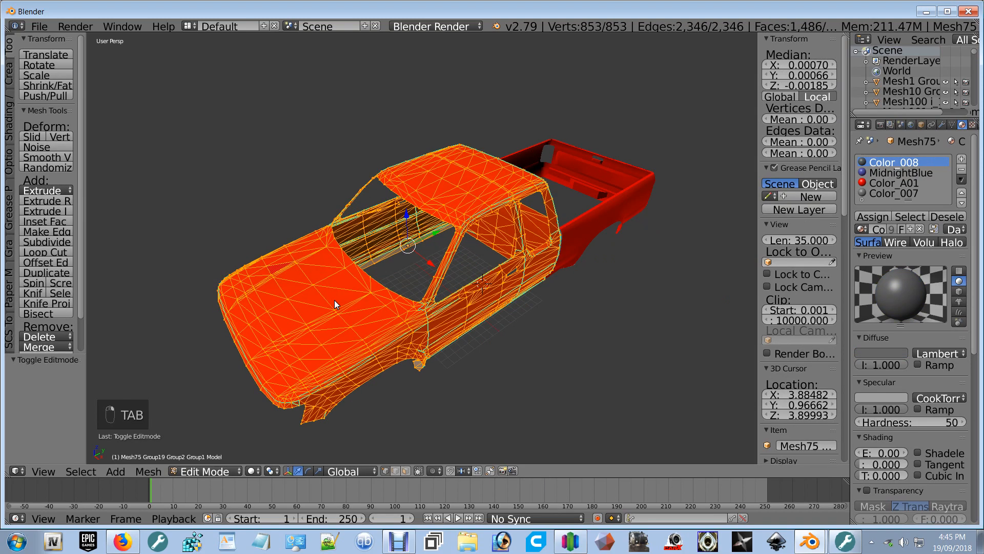
middle_click_drag(334, 300, 505, 234)
key("ctrl+Tab")
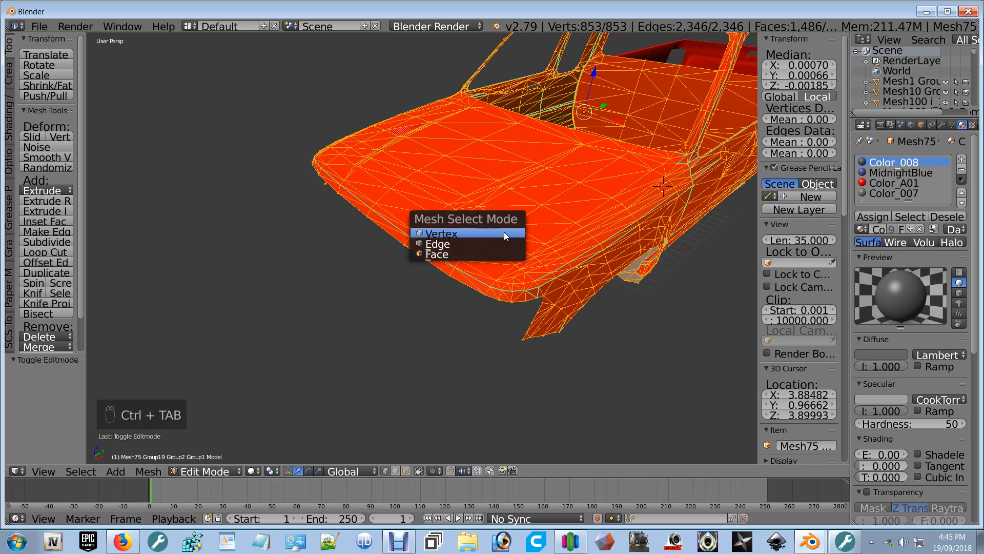
left_click(441, 254)
middle_click_drag(442, 256, 506, 255)
key("a")
Step: Select the faces covering the cab's hood with circle select
key("c")
mouse_move(493, 286)
left_mouse_down()
mouse_move(410, 238)
mouse_move(401, 191)
left_mouse_up()
mouse_move(402, 190)
left_mouse_down()
mouse_move(418, 112)
mouse_move(570, 177)
mouse_move(609, 300)
left_mouse_up()
right_click(610, 299)
middle_click_drag(610, 300, 569, 275)
key("x")
Step: Remove the stray fender faces along the hood's side edge and front corner from the selection
key("c")
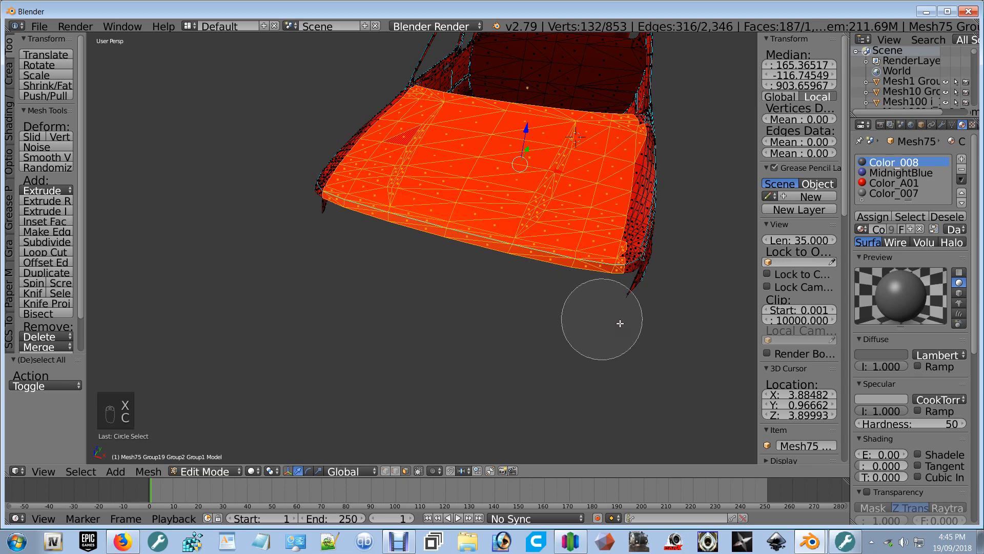
middle_click_drag(655, 283, 659, 266)
middle_click(661, 259)
right_click(655, 263)
key("c")
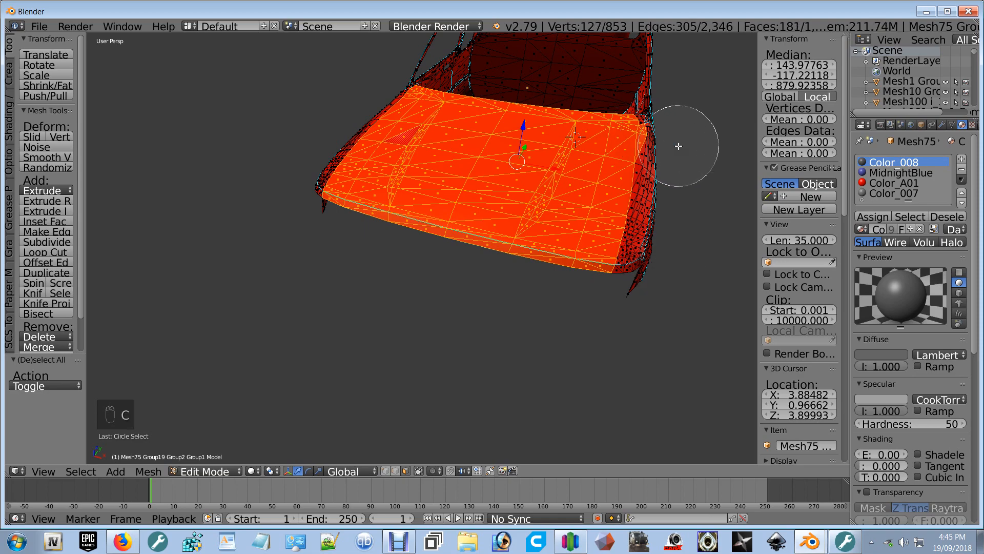
scroll(672, 142, "up", 4)
left_click_drag(667, 139, 664, 151)
mouse_move(664, 151)
middle_mouse_down()
mouse_move(664, 141)
mouse_move(154, 216)
mouse_move(194, 196)
mouse_move(197, 207)
middle_mouse_up()
middle_click(663, 141)
right_click(664, 141)
Step: Deselect the stray body faces behind the wheel arch and around the front so only the hood stays selected
key("x")
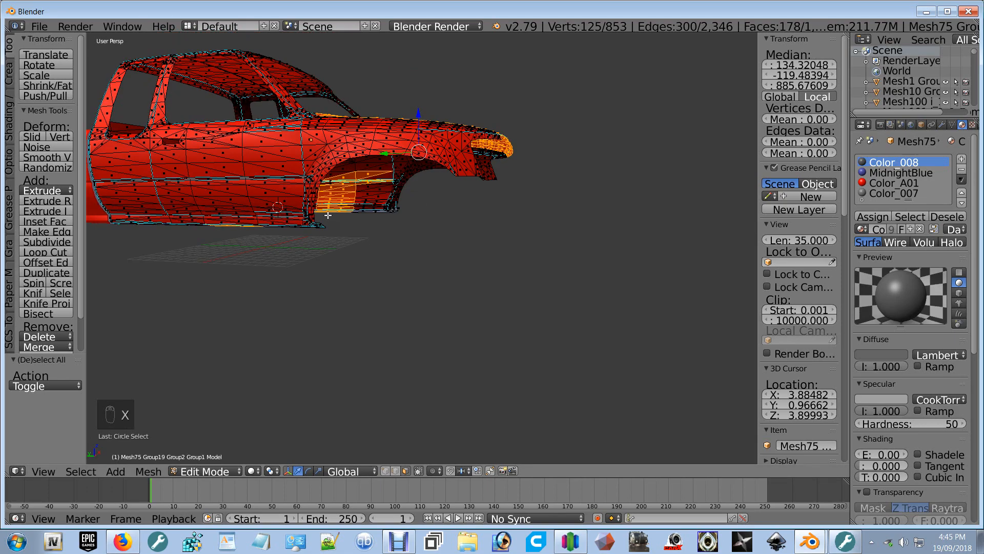
key("c")
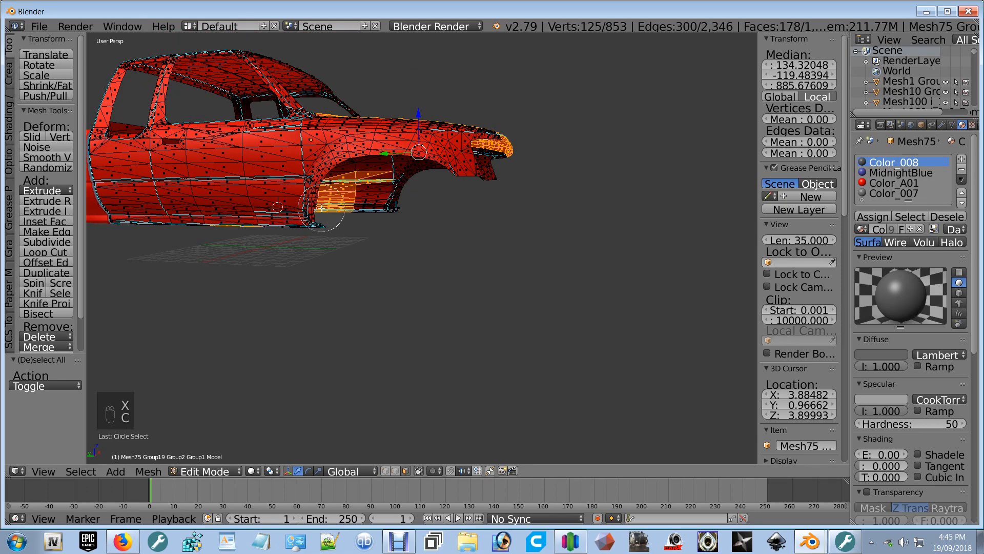
mouse_move(321, 207)
middle_mouse_down()
mouse_move(358, 194)
mouse_move(251, 216)
mouse_move(294, 218)
mouse_move(373, 188)
mouse_move(444, 226)
mouse_move(371, 199)
middle_mouse_up()
middle_click(250, 217)
right_click(251, 216)
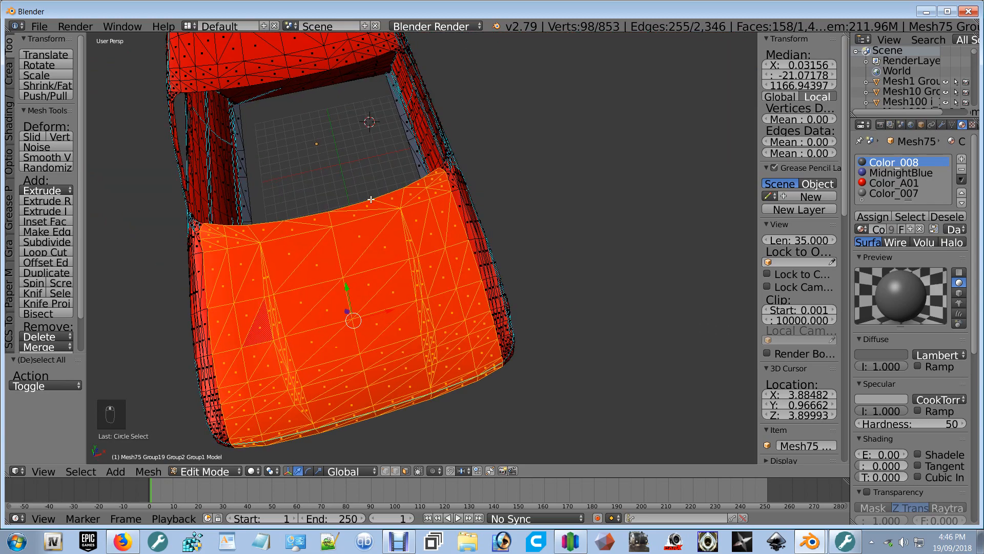
Step: Add the missing hood faces at both windshield corners to the selection
scroll(446, 179, "up", 8)
key("c")
right_click(398, 233)
scroll(393, 221, "down", 7)
scroll(387, 164, "up", 6)
key("c")
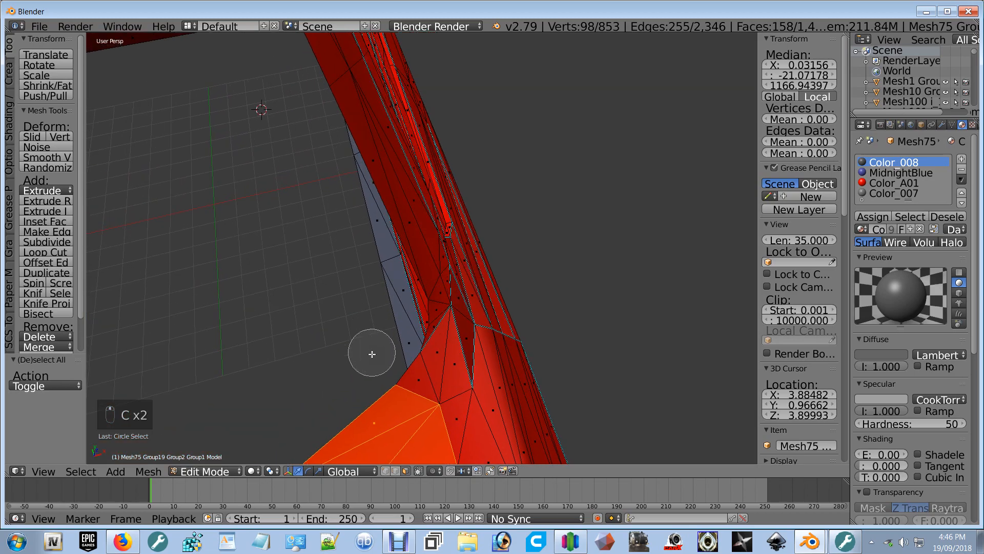
left_click(399, 391)
right_click(340, 400)
scroll(340, 383, "down", 5)
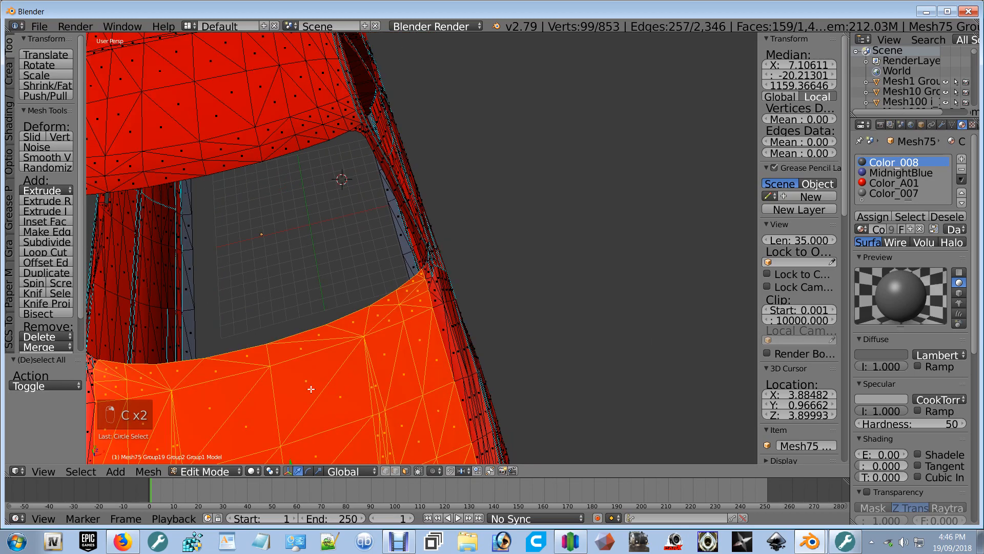
middle_click_drag(310, 389, 532, 358, "shift")
scroll(532, 359, "up", 2)
key("c")
left_click(622, 422)
right_click(624, 423)
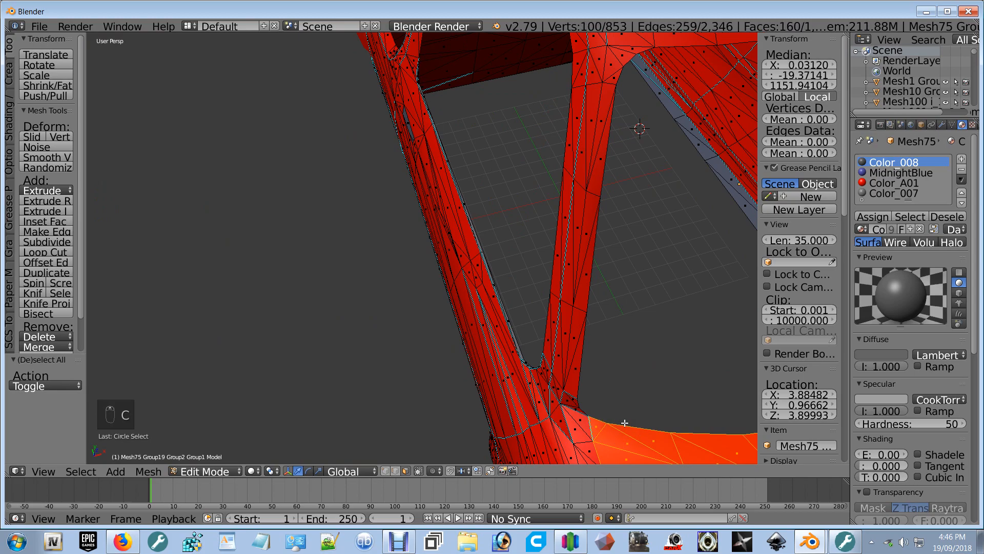
Step: Separate the selected hood faces from the cab body into their own object
scroll(625, 423, "down", 6)
middle_click_drag(615, 417, 559, 365)
key("p")
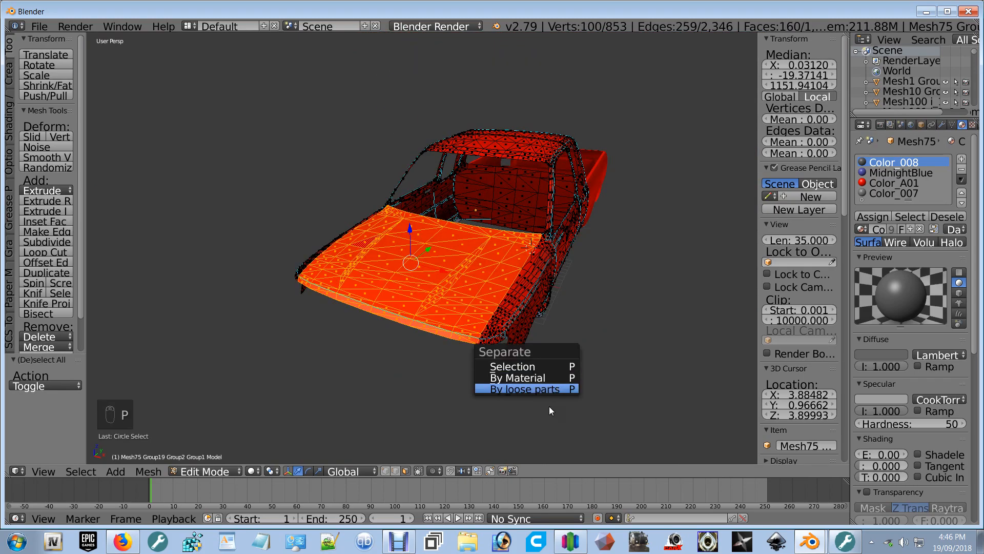
key("Escape")
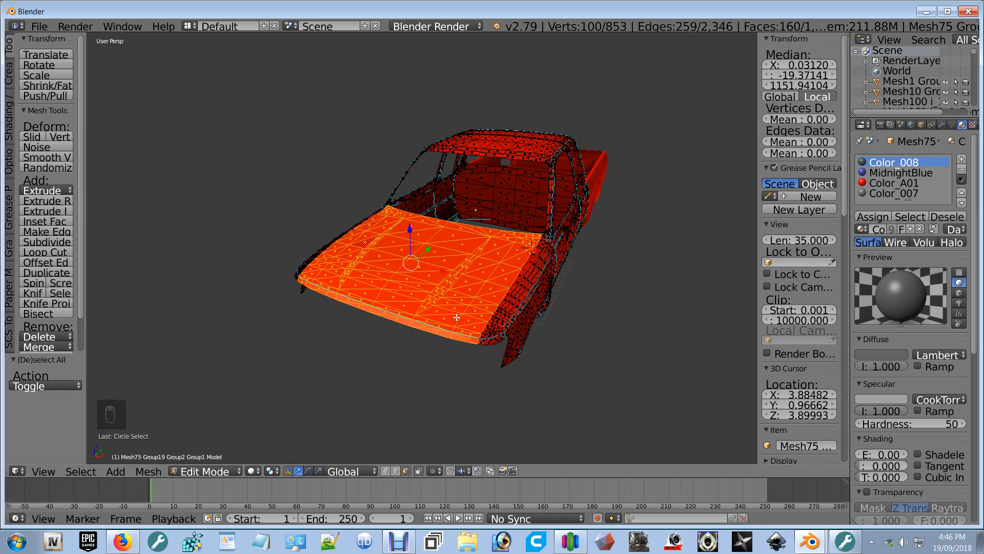
key("p")
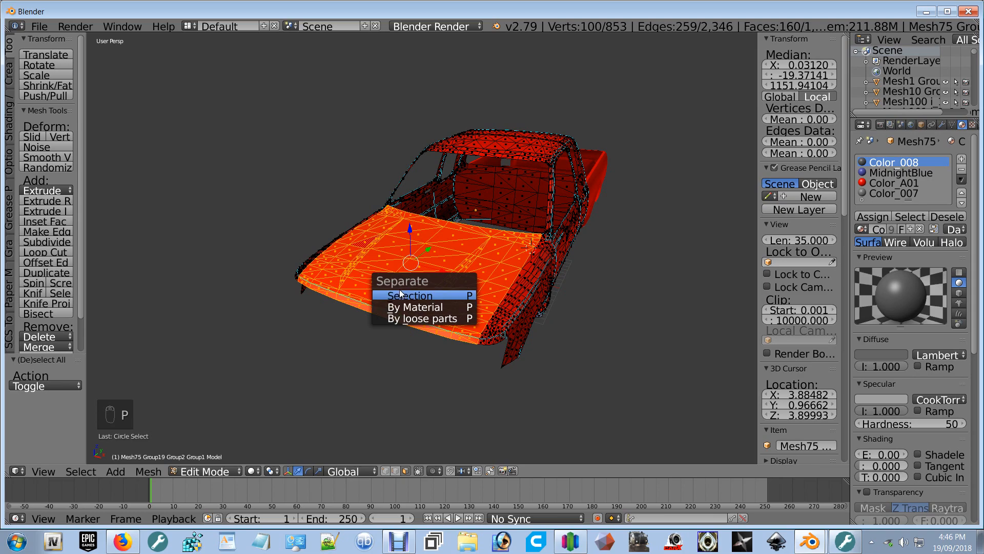
left_click(405, 295)
Step: Return to object mode, select the separated hood and move it to layer 13
key("Tab")
right_click(419, 290)
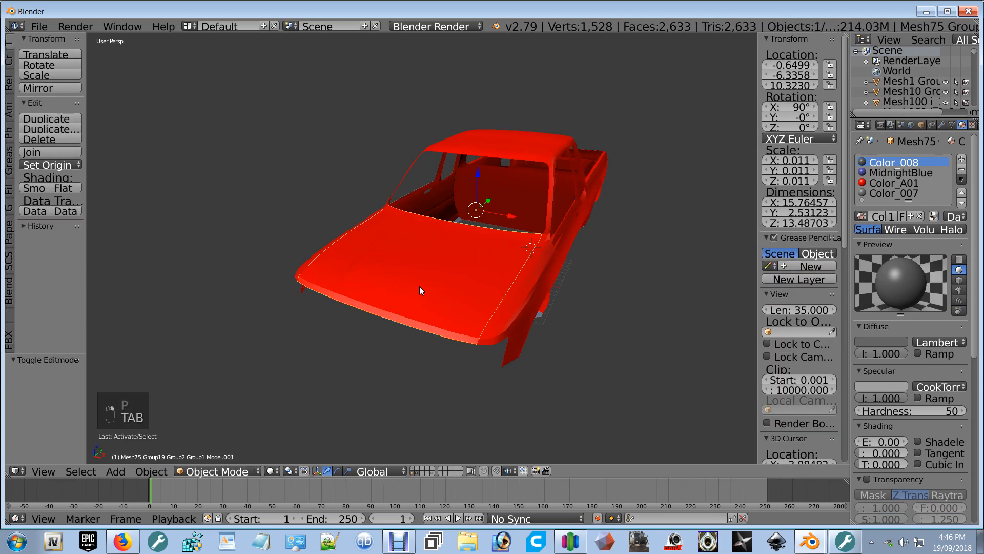
key("m")
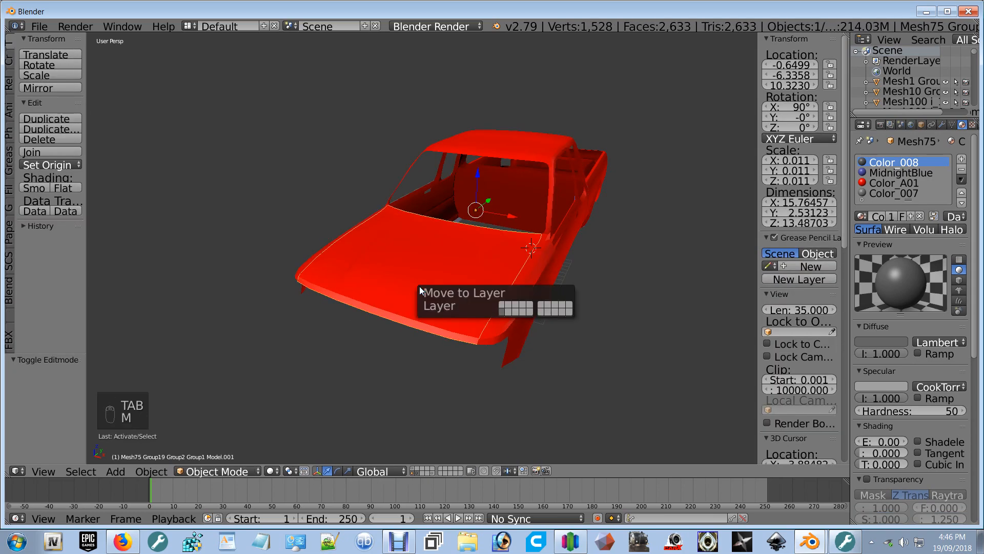
left_click(517, 315)
Step: Select the remaining cab body and open it for mesh editing, framing the left front door
mouse_move(516, 314)
middle_mouse_down()
mouse_move(570, 209)
mouse_move(549, 300)
mouse_move(481, 276)
mouse_move(500, 318)
mouse_move(535, 317)
middle_mouse_up()
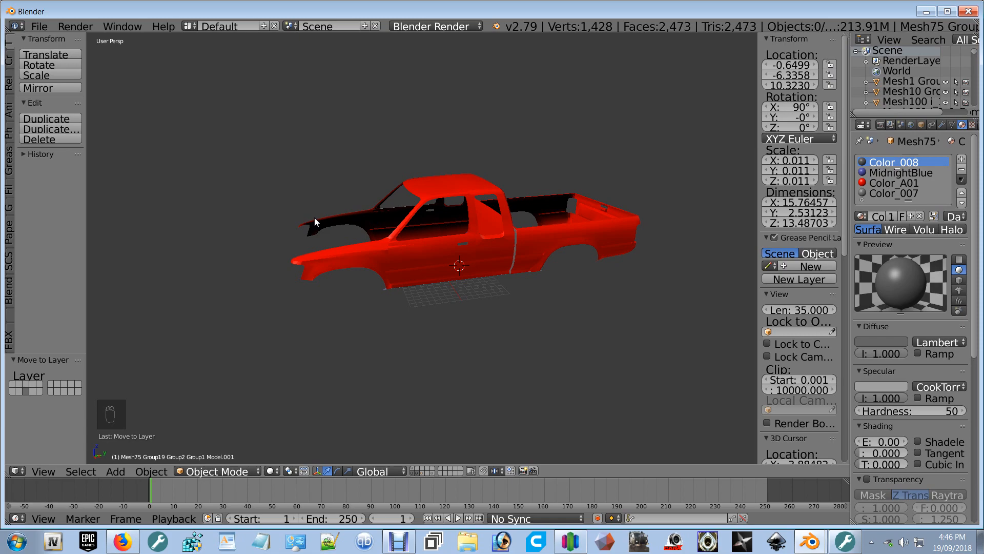
right_click(367, 269)
key("Tab")
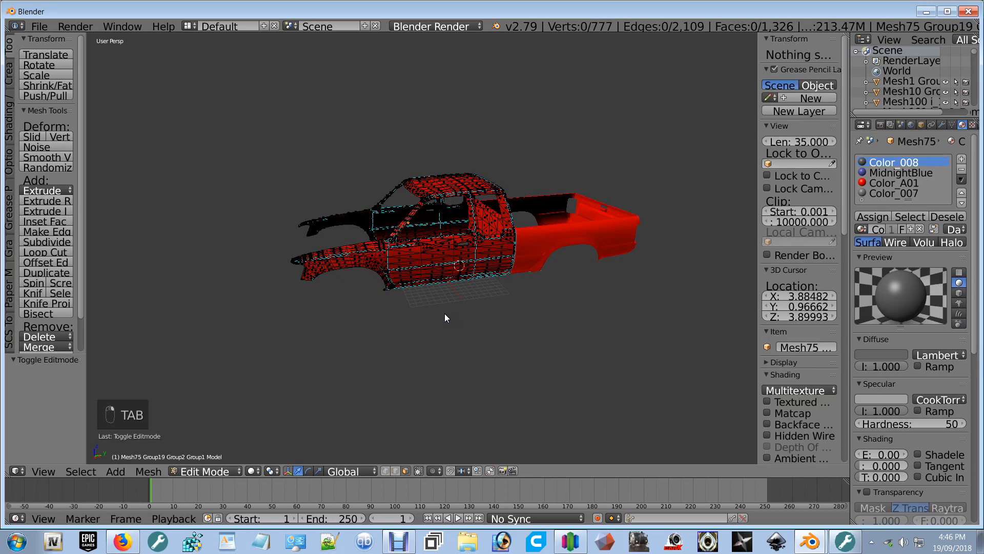
scroll(445, 313, "up", 5)
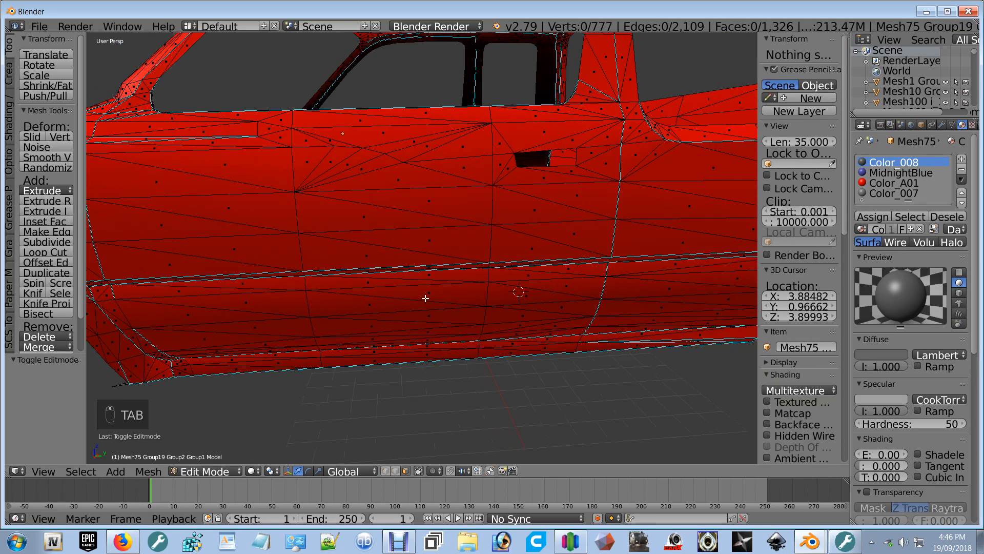
scroll(425, 298, "down", 6)
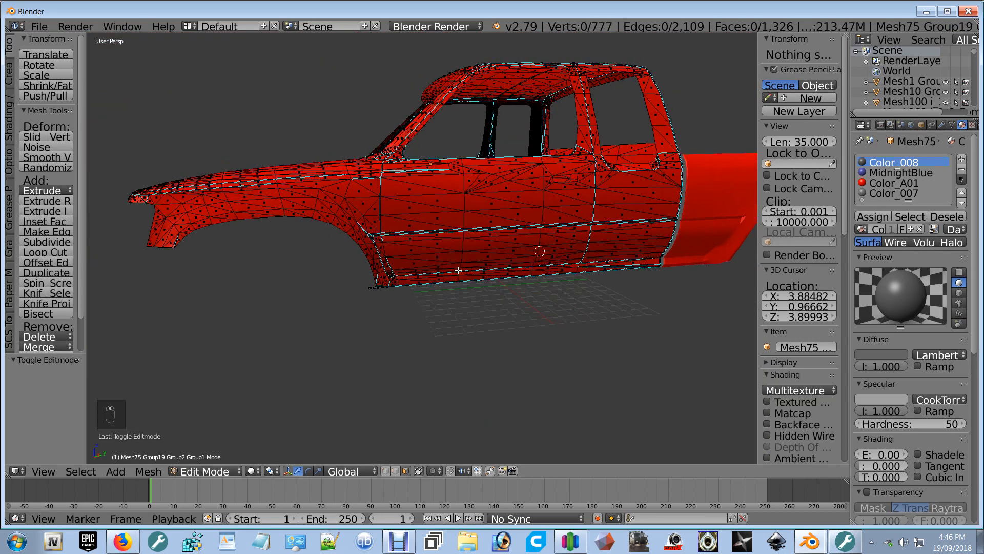
Step: Circle-select the lower panel faces of the left front door, leaving out faces beyond the door outline
key("c")
mouse_move(389, 264)
left_mouse_down()
mouse_move(557, 261)
mouse_move(548, 212)
mouse_move(563, 179)
mouse_move(415, 188)
mouse_move(479, 221)
left_mouse_up()
right_click(479, 220)
mouse_move(479, 221)
middle_mouse_down()
mouse_move(473, 235)
mouse_move(505, 240)
middle_mouse_up()
key("x")
key("c")
mouse_move(580, 154)
middle_mouse_down()
mouse_move(549, 167)
mouse_move(573, 229)
middle_mouse_up()
right_click(549, 167)
Step: Add the faces of the door's rear window frame and upper edge to the selection
scroll(574, 229, "up", 3)
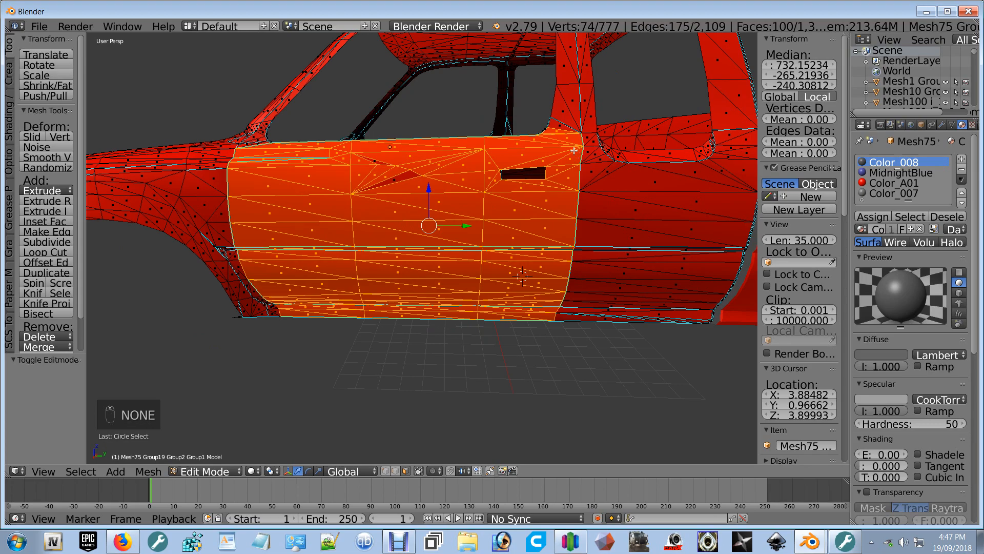
key("Tab")
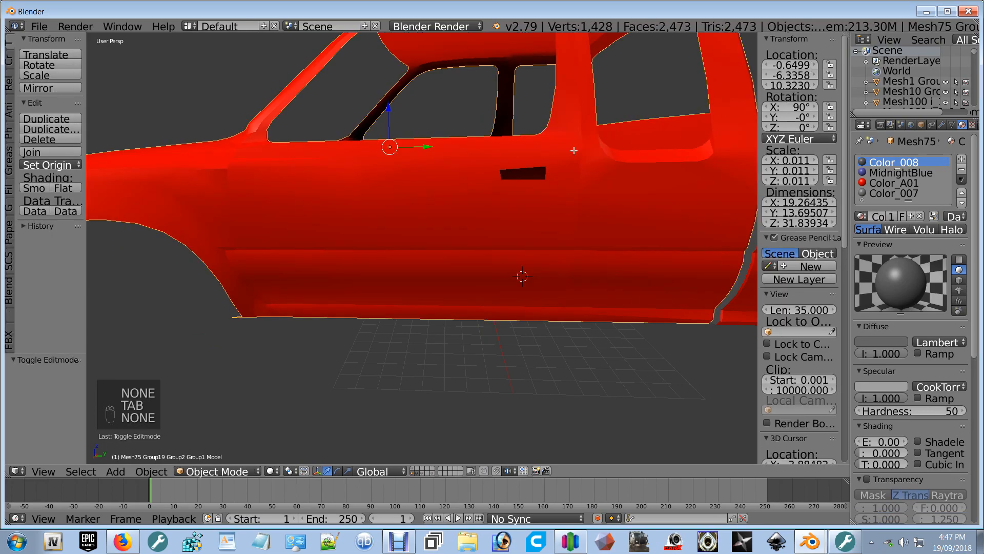
key("Tab")
key("c")
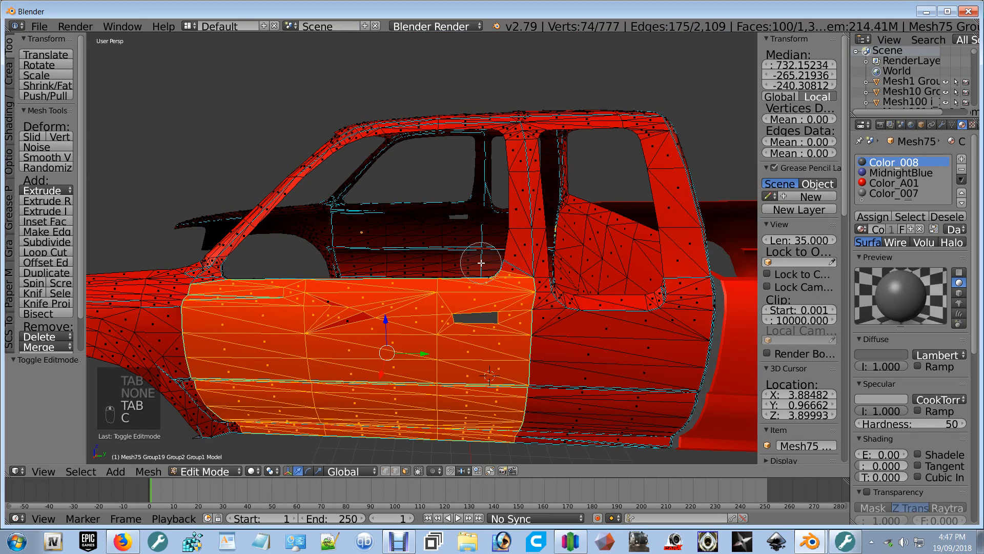
mouse_move(480, 262)
left_mouse_down()
mouse_move(518, 241)
mouse_move(511, 154)
mouse_move(504, 136)
mouse_move(422, 114)
left_mouse_up()
middle_click(422, 113)
right_click(422, 114)
Step: Deselect the stray faces around the opposite door's window that were picked through the opening
middle_click_drag(421, 114, 453, 145)
scroll(452, 145, "up", 3)
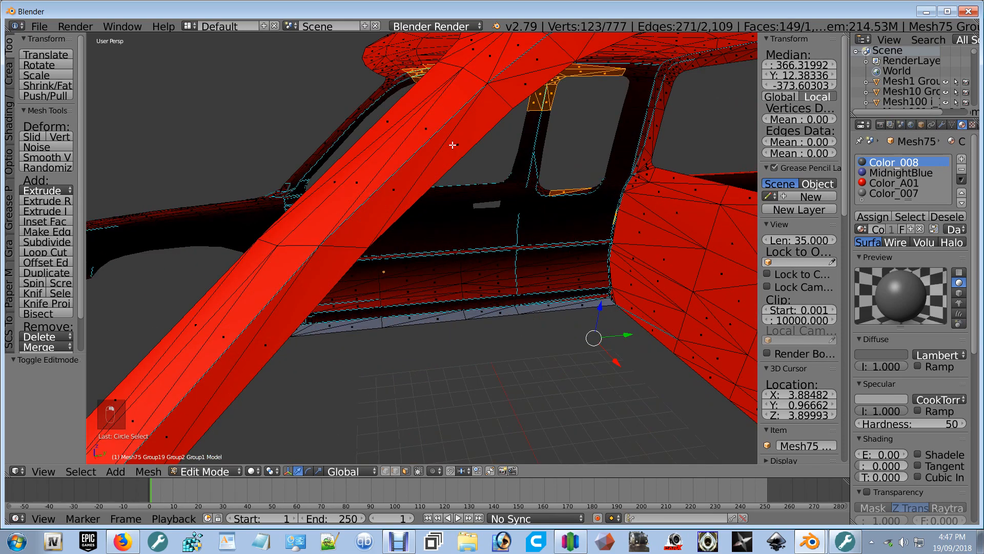
key("c")
middle_click_drag(564, 196, 578, 202)
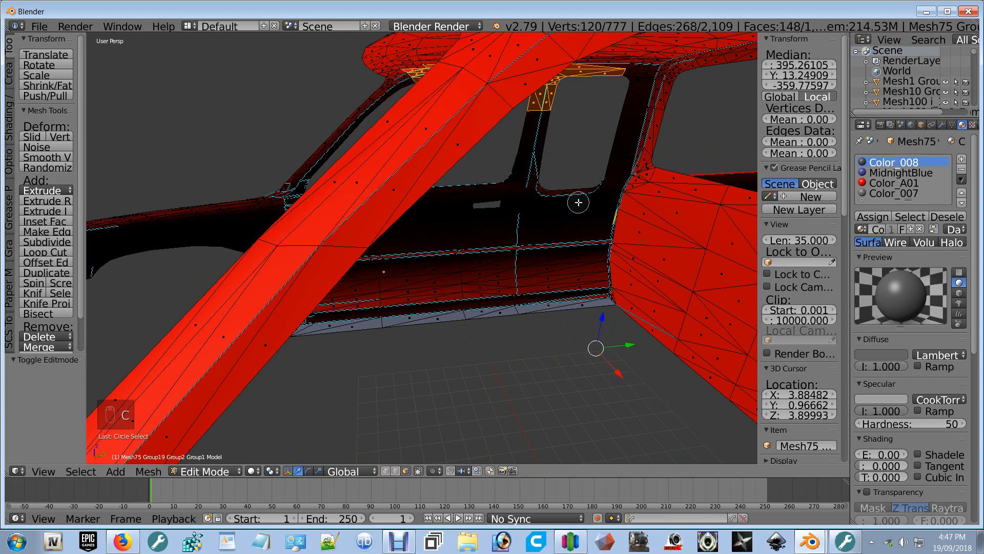
mouse_move(539, 136)
middle_mouse_down()
mouse_move(498, 84)
mouse_move(646, 79)
mouse_move(588, 105)
mouse_move(484, 85)
middle_mouse_up()
right_click(645, 79)
key("c")
middle_click_drag(467, 71, 476, 69)
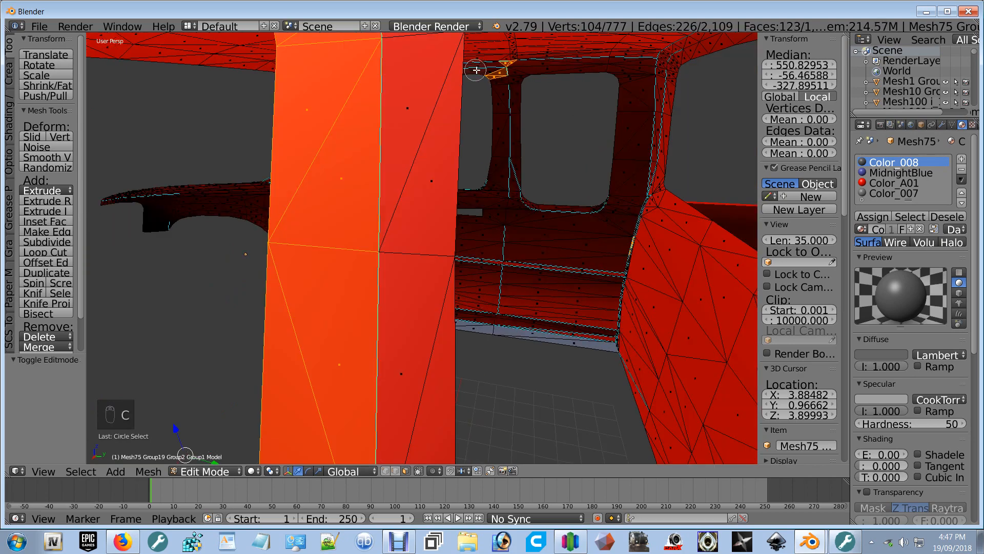
Step: Clear the remaining stray faces near the opposite roof edge so only the left door's faces stay selected
key("c")
left_click_drag(476, 70, 497, 74)
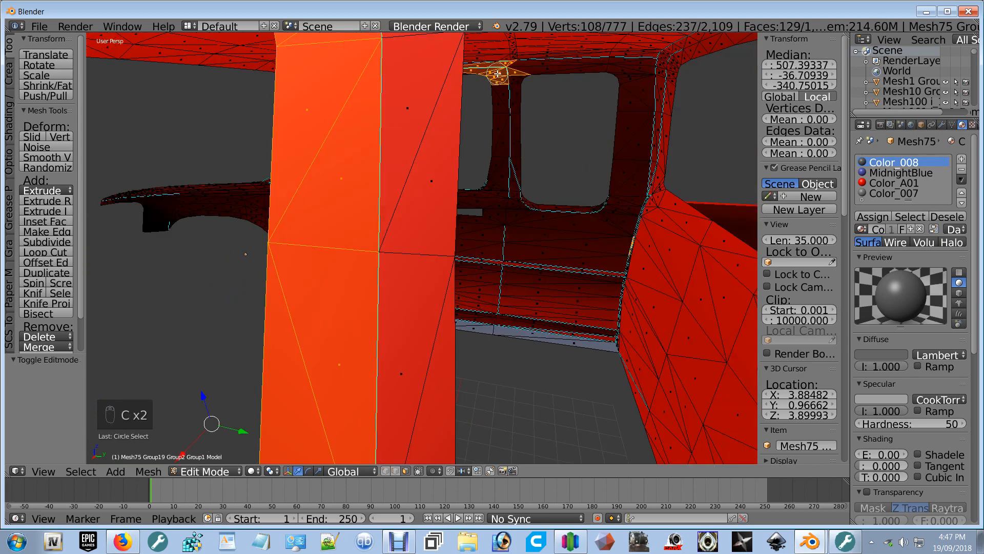
middle_click(498, 73)
right_click(497, 73)
mouse_move(497, 73)
middle_mouse_down()
mouse_move(497, 92)
mouse_move(423, 78)
middle_mouse_up()
key("c")
mouse_move(423, 78)
middle_mouse_down()
mouse_move(405, 77)
mouse_move(447, 161)
middle_mouse_up()
right_click(405, 76)
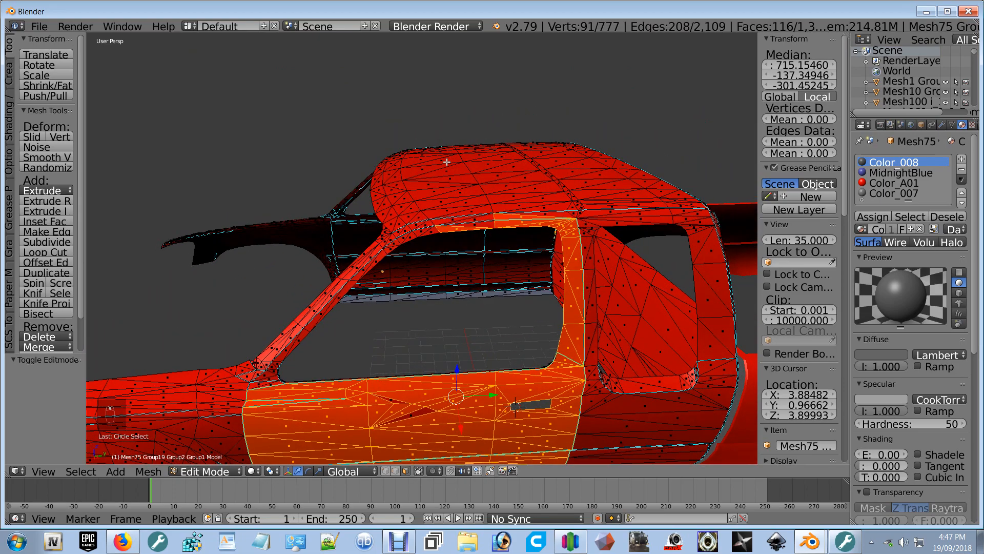
Step: Correct the selection along the door frame's upper edge, adding the missing frame face and removing the extra roof and far-side faces
scroll(476, 272, "up", 4)
scroll(484, 265, "down", 2)
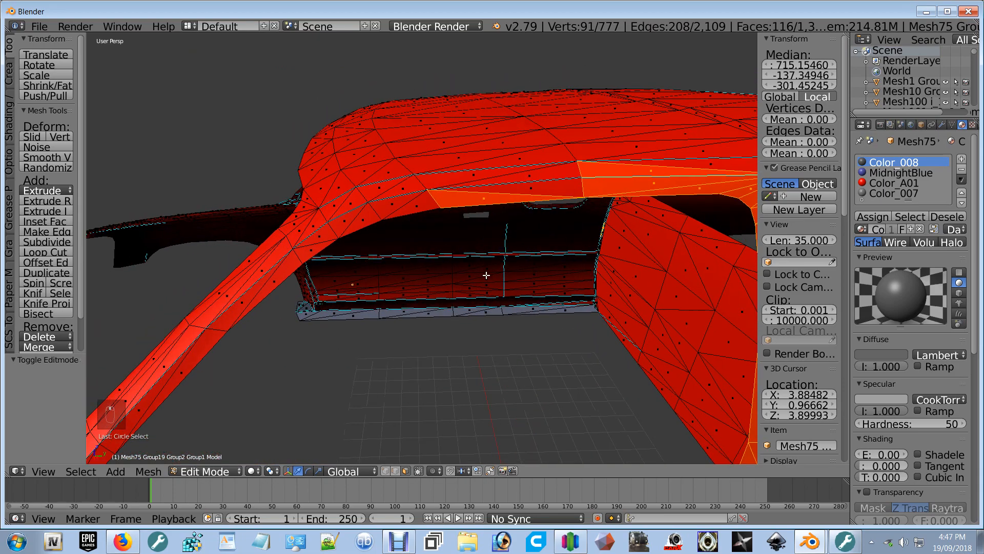
scroll(519, 279, "down", 4)
middle_click_drag(509, 275, 510, 281)
key("c")
middle_click(499, 261)
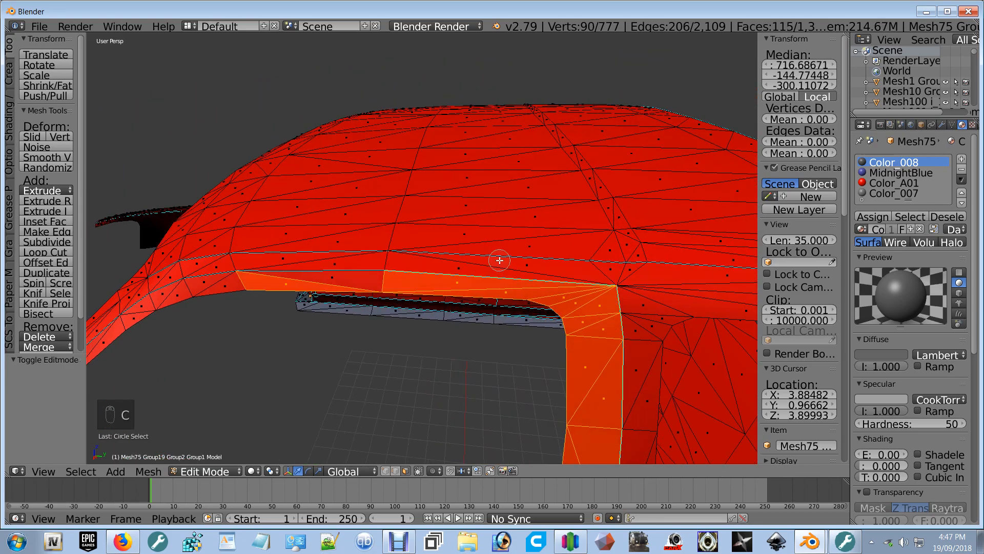
mouse_move(353, 290)
left_mouse_down()
mouse_move(303, 307)
mouse_move(331, 311)
left_mouse_up()
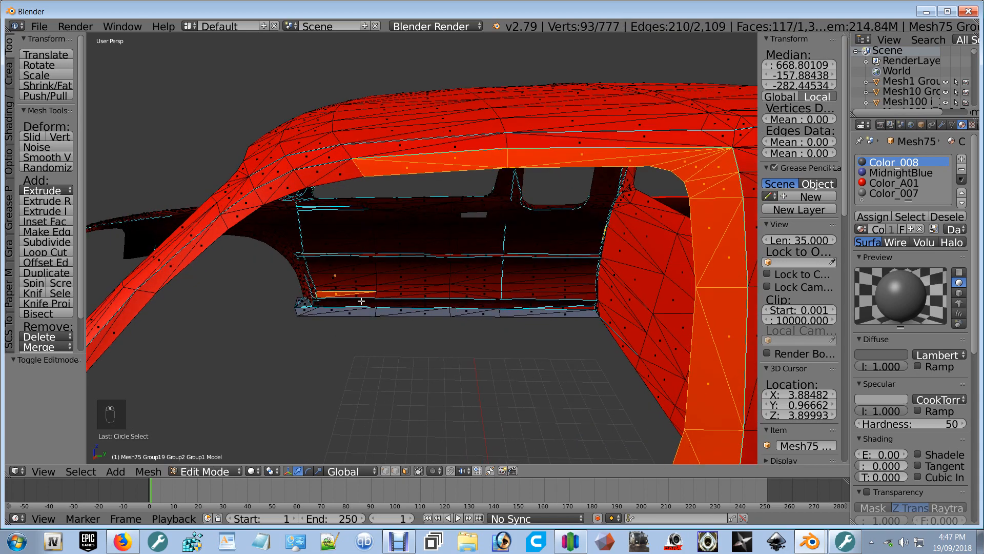
key("c")
middle_click(354, 290)
right_click(355, 284)
Step: Add the door frame faces running down the upper part of the windshield pillar to the selection
key("c")
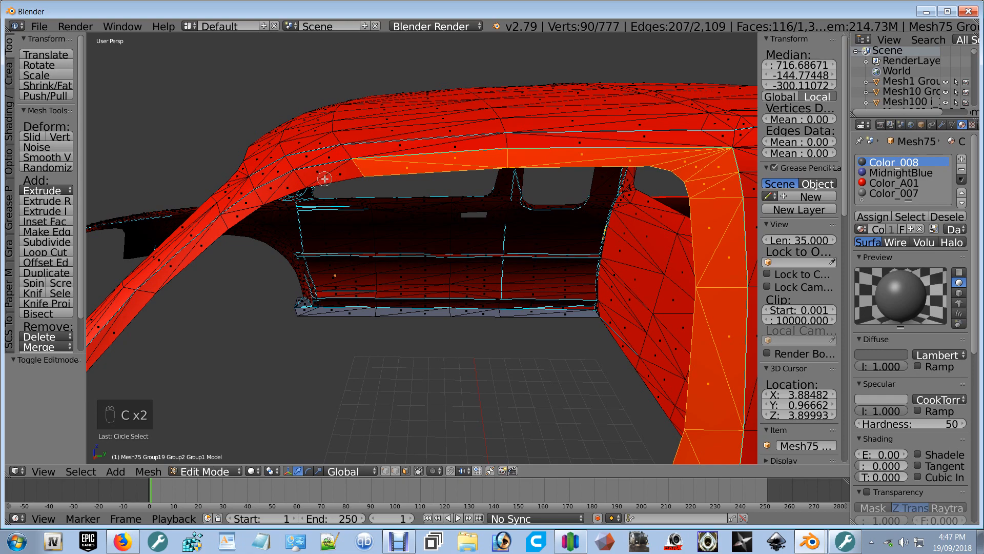
left_click_drag(325, 179, 232, 204)
right_click(231, 205)
middle_click_drag(224, 256, 292, 218, "shift")
key("c")
left_click(339, 163)
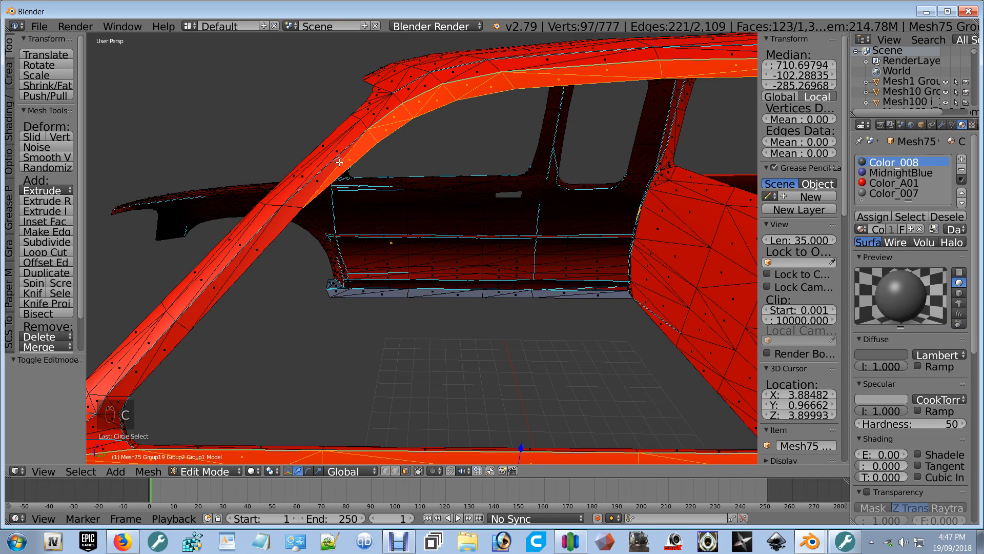
left_click(317, 181)
right_click(277, 232)
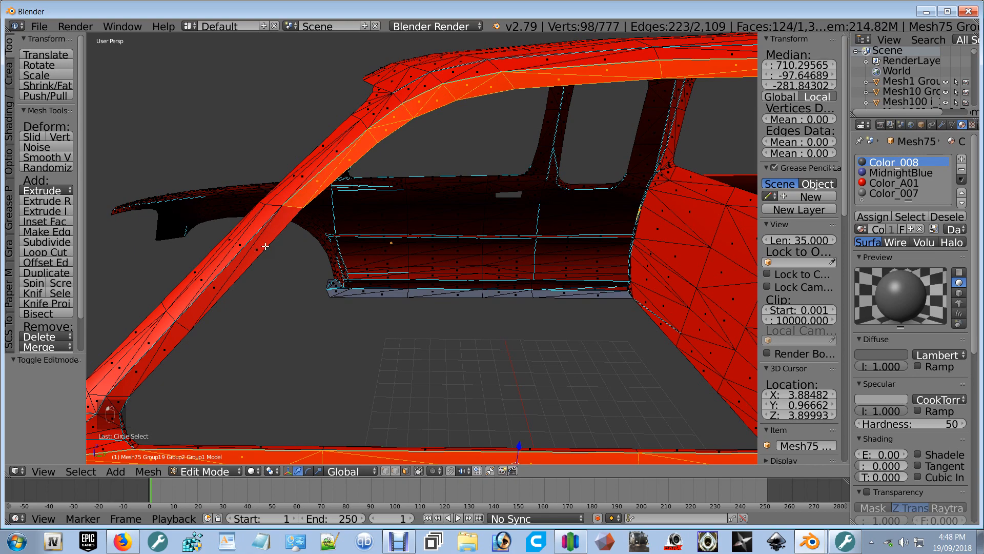
right_click(239, 262, "shift")
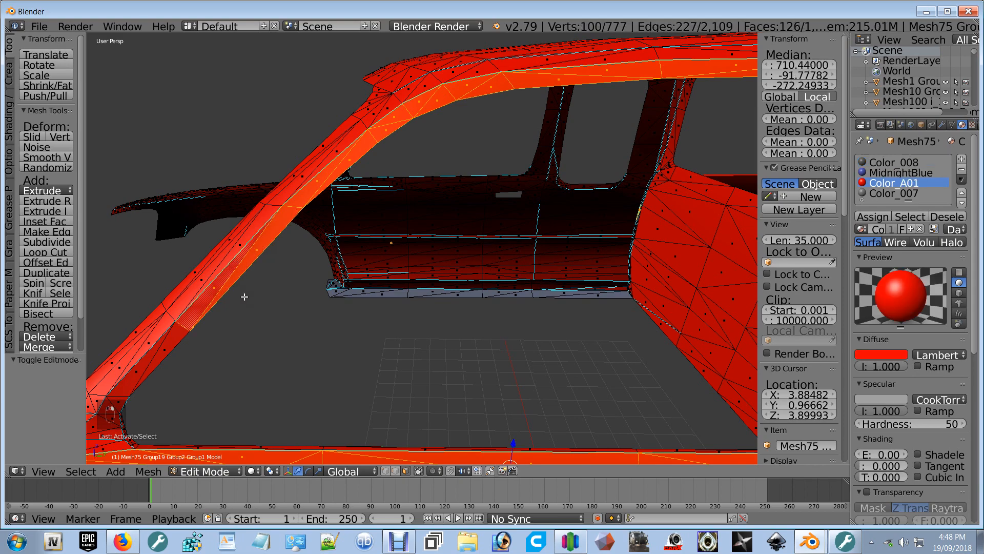
Step: Extend the selection with the door frame faces along the lower windshield pillar down to its base
middle_click_drag(244, 297, 292, 266, "shift")
key("x")
key("Escape")
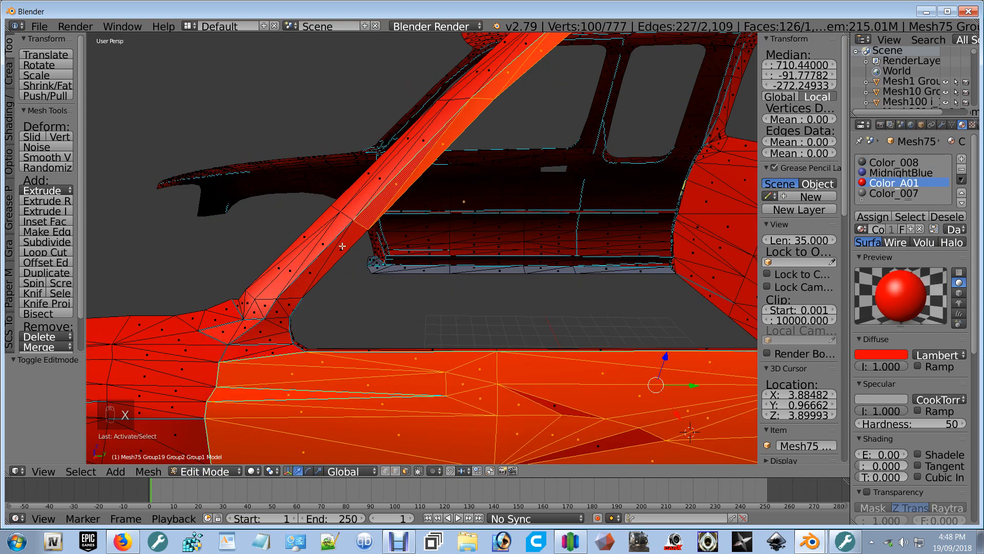
right_click(335, 250, "shift")
mouse_move(335, 250)
right_mouse_down("shift")
mouse_move(287, 302)
mouse_move(275, 289)
right_mouse_up("shift")
key("x")
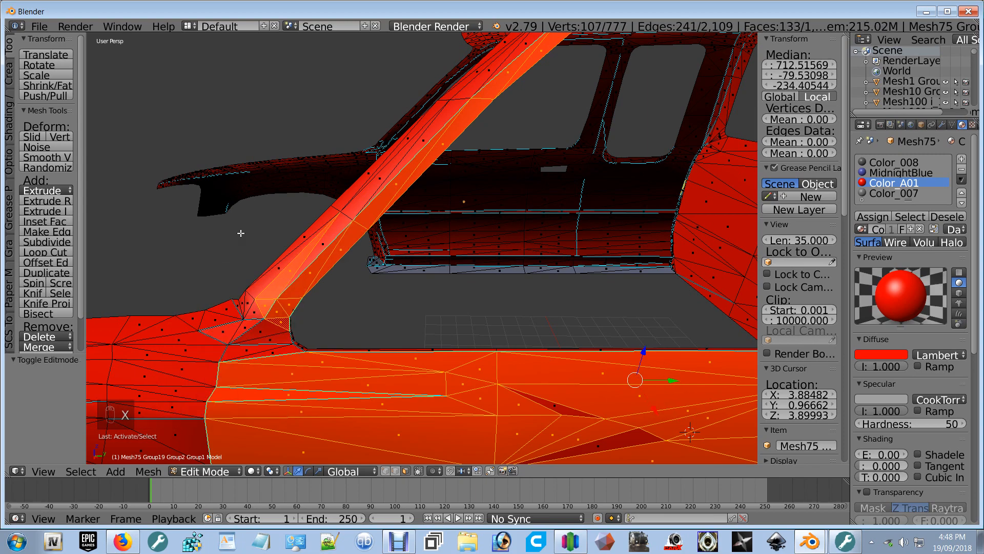
Step: Deselect the extra face at the pillar's base and add the missing faces at the door's front window corner
key("c")
middle_click_drag(274, 278, 265, 306)
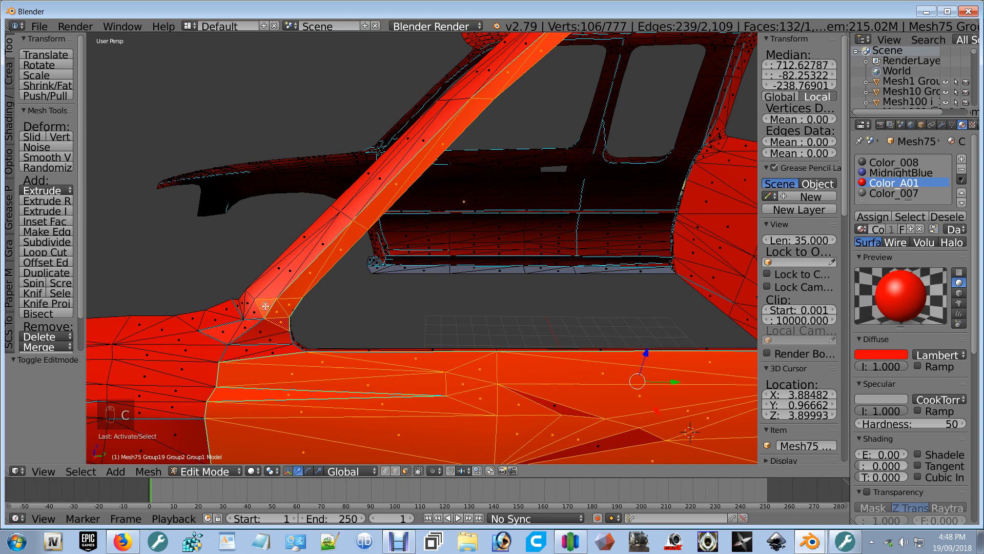
left_click_drag(265, 306, 273, 366)
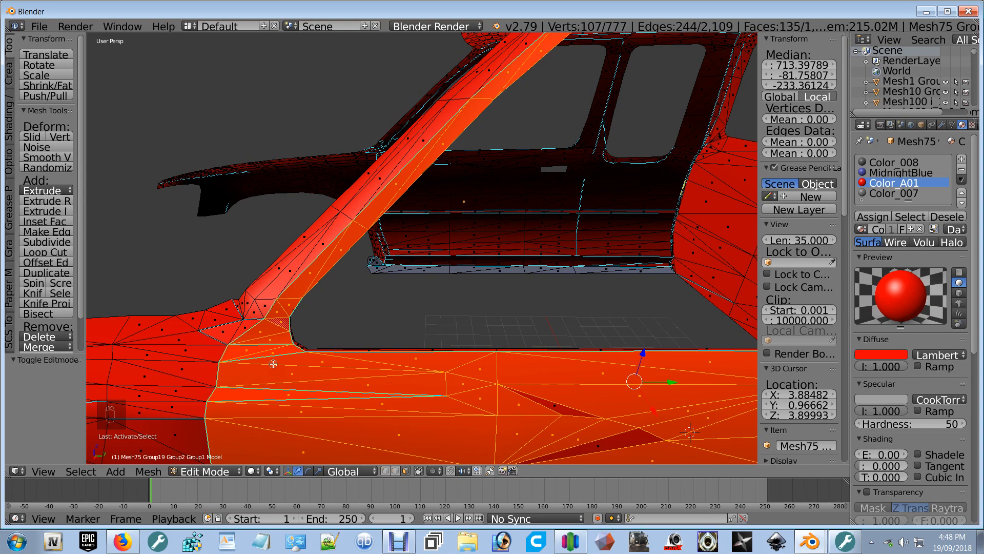
right_click(273, 364)
Step: Separate the selected door faces into their own object and return to object mode
scroll(333, 318, "down", 5)
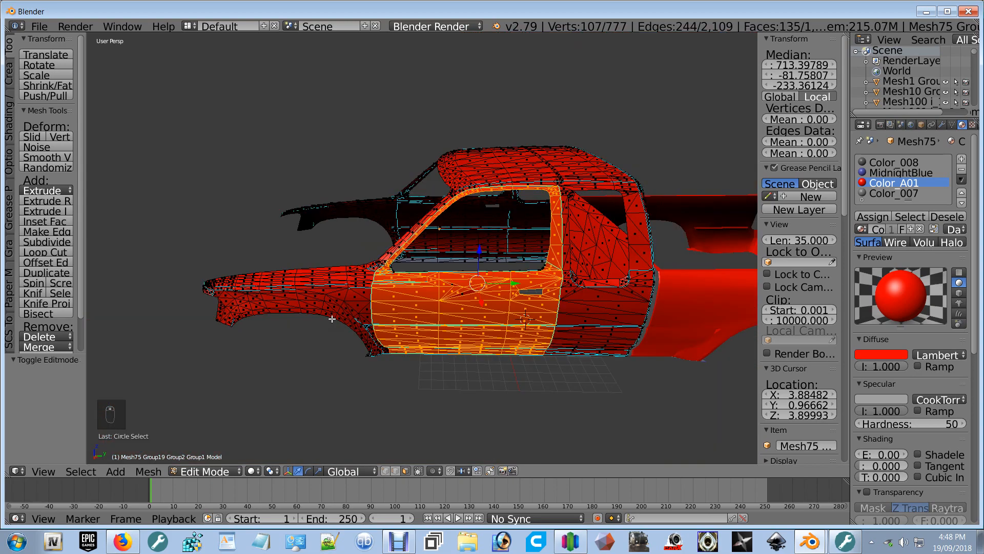
key("p")
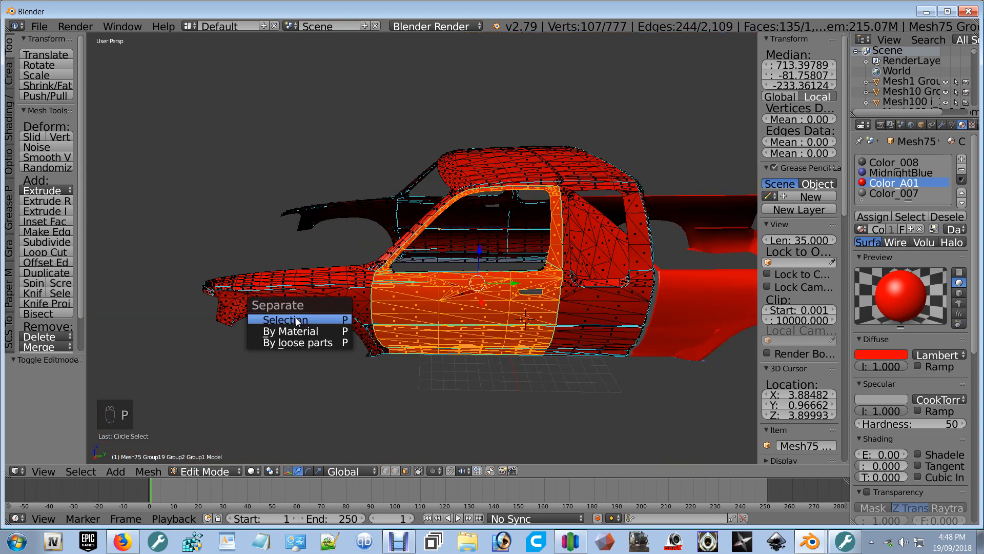
left_click(297, 318)
key("Tab")
Step: Select the separated door and move it outward about 5.4 units along X, away from the cab
middle_click_drag(385, 329, 515, 272)
right_click(519, 262)
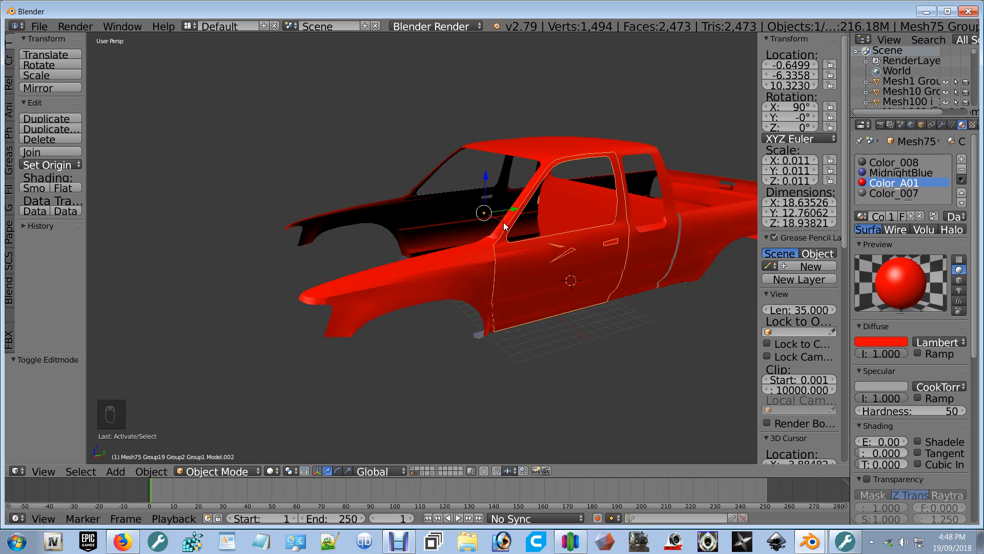
left_click_drag(505, 225, 568, 262)
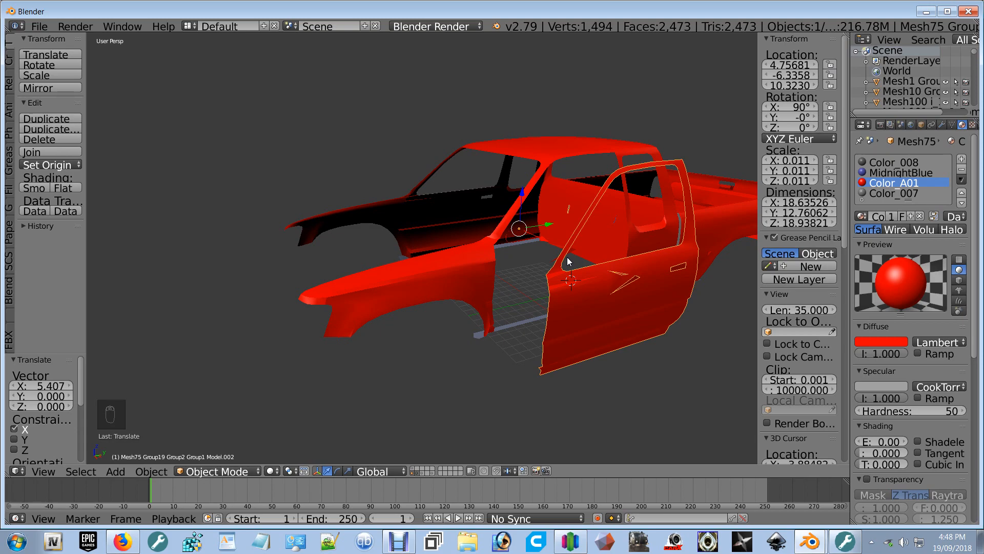
middle_click_drag(568, 262, 432, 267)
scroll(398, 279, "up", 3)
Step: Check the door's mesh in edit mode, then copy the door object
key("Tab")
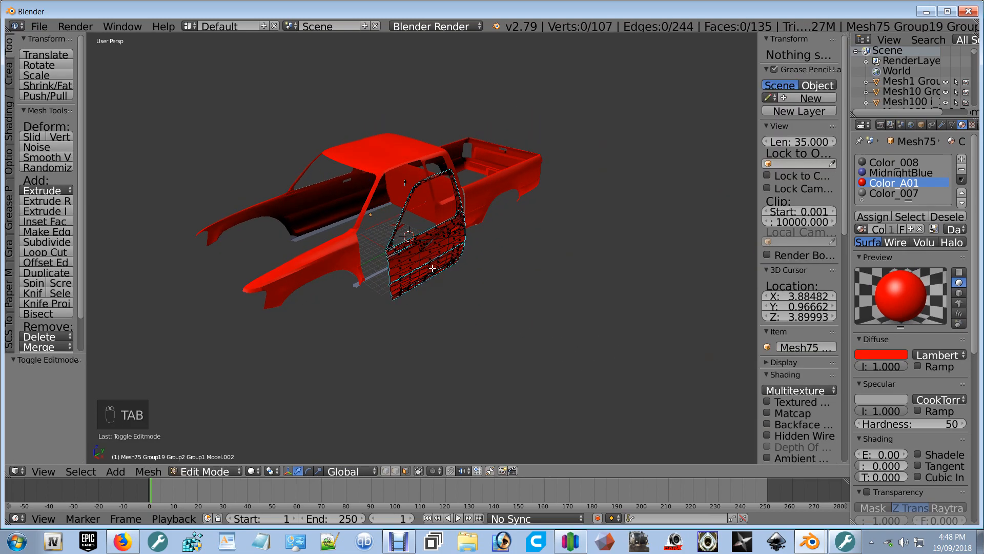
key("Tab")
right_click(429, 266)
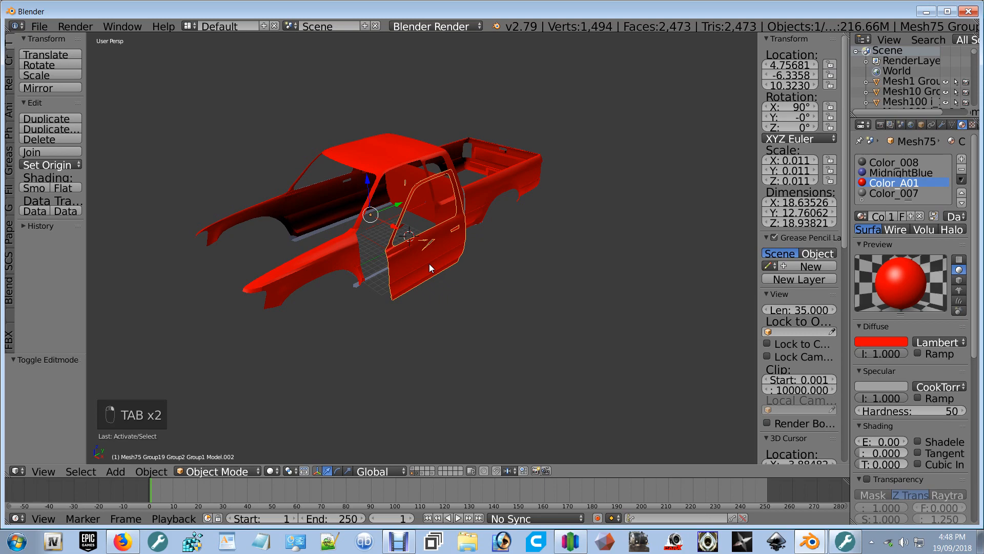
key("ctrl+c")
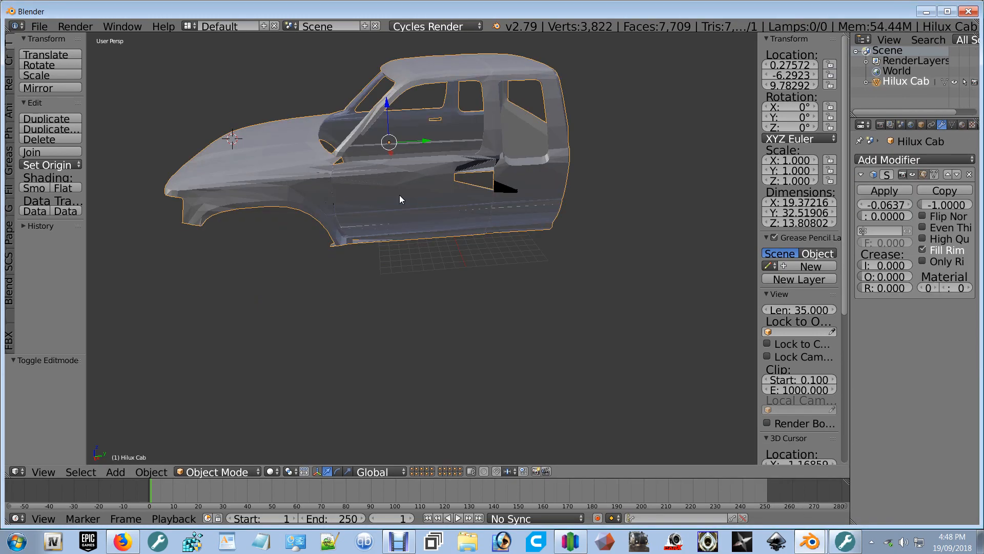
Step: In the other Blender file, delete the Hilux Cab object and paste the copied door in its place
key("x")
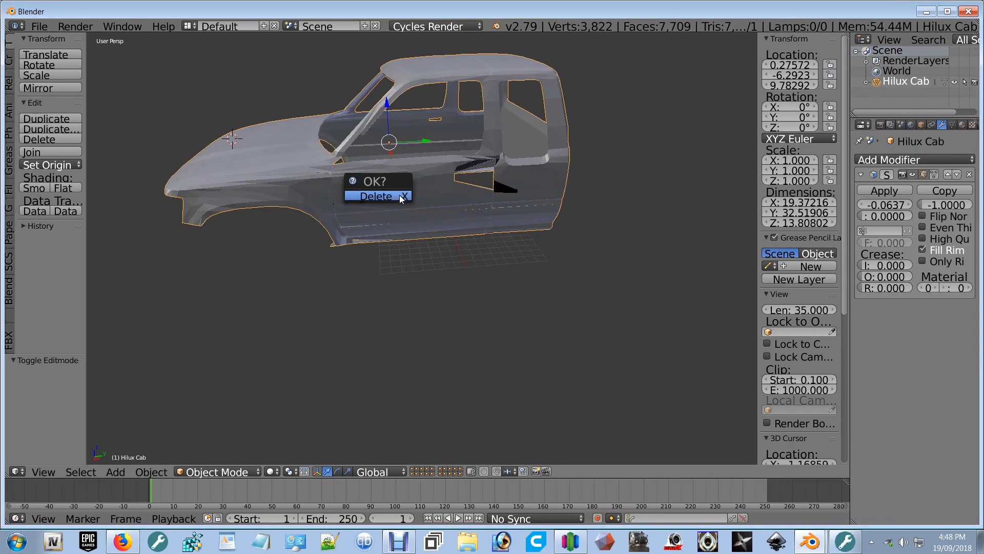
left_click(399, 194)
key("ctrl+v")
middle_click_drag(415, 214, 475, 217)
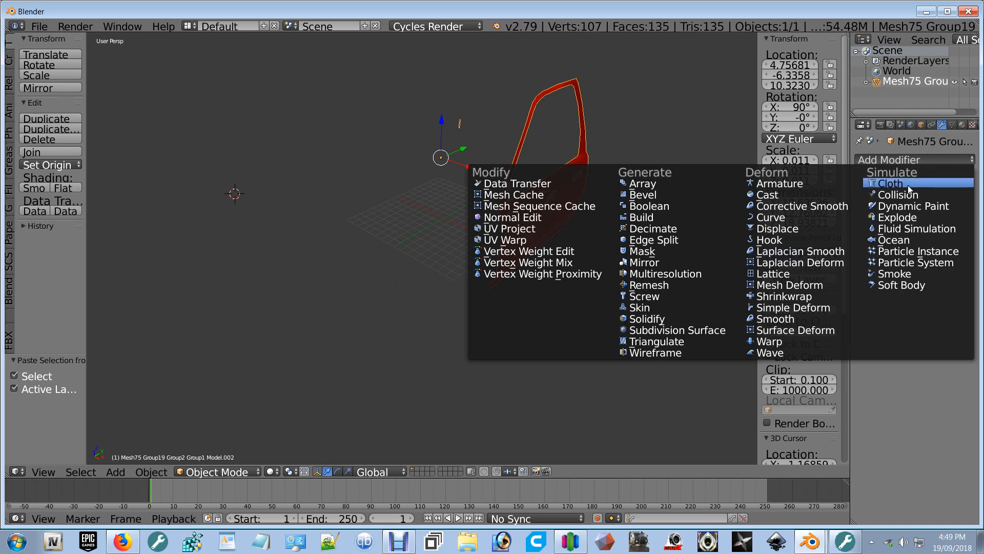
Step: Add a Solidify modifier with a thickness of 0.06 to the door and enable Double Sided on its mesh
left_click(647, 318)
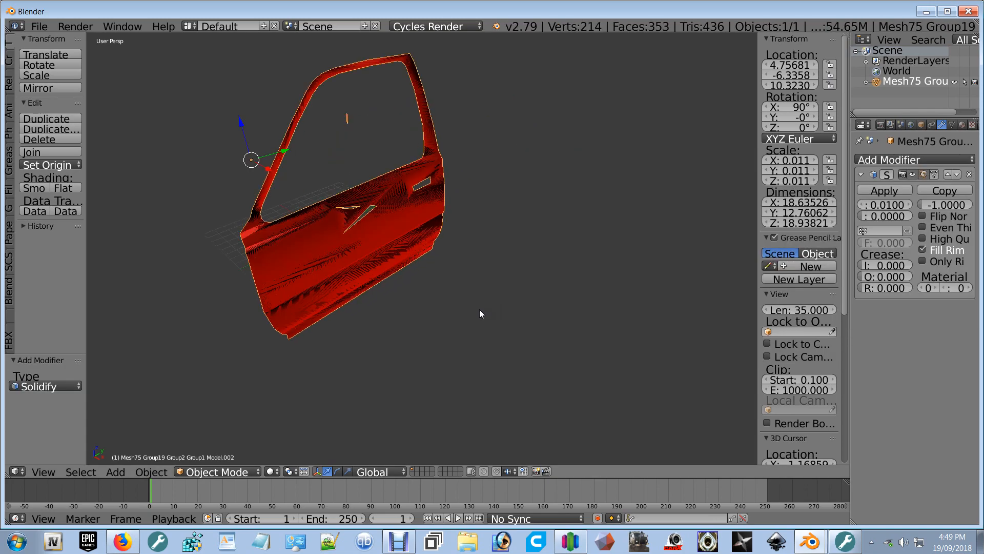
left_click(952, 124)
left_click(921, 189)
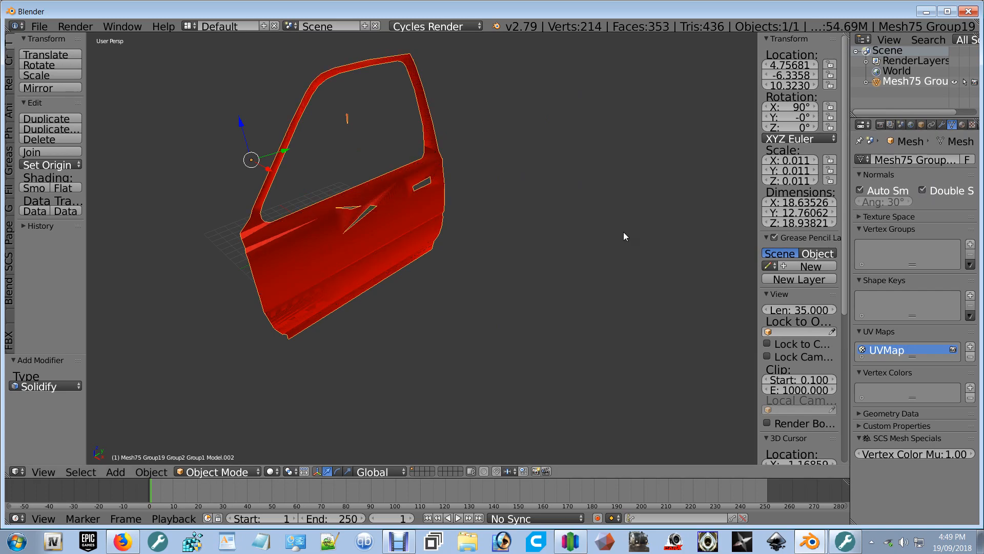
left_click(942, 124)
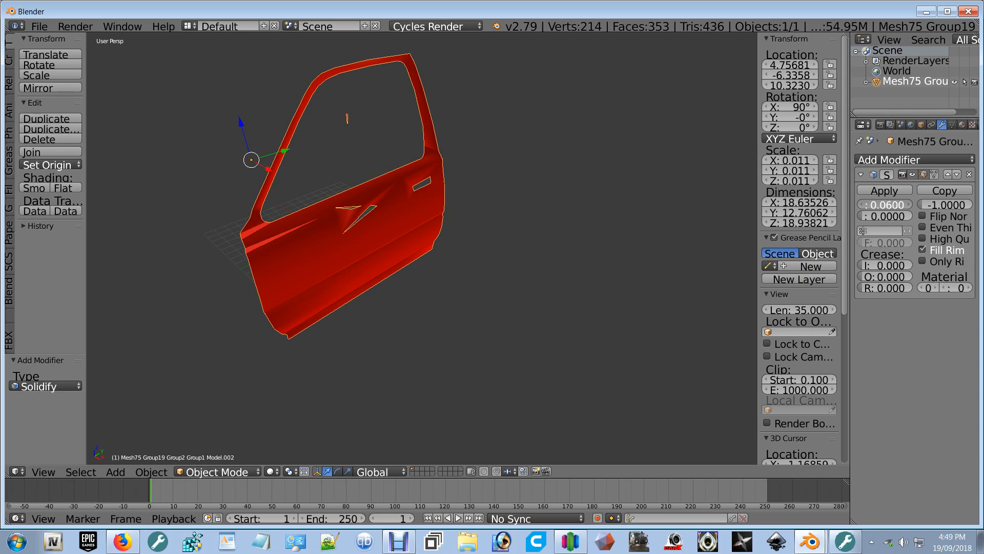
Step: Increase the thickness of the door's Solidify modifier to 10
left_click_drag(884, 204, 903, 204)
middle_click_drag(213, 205, 376, 190)
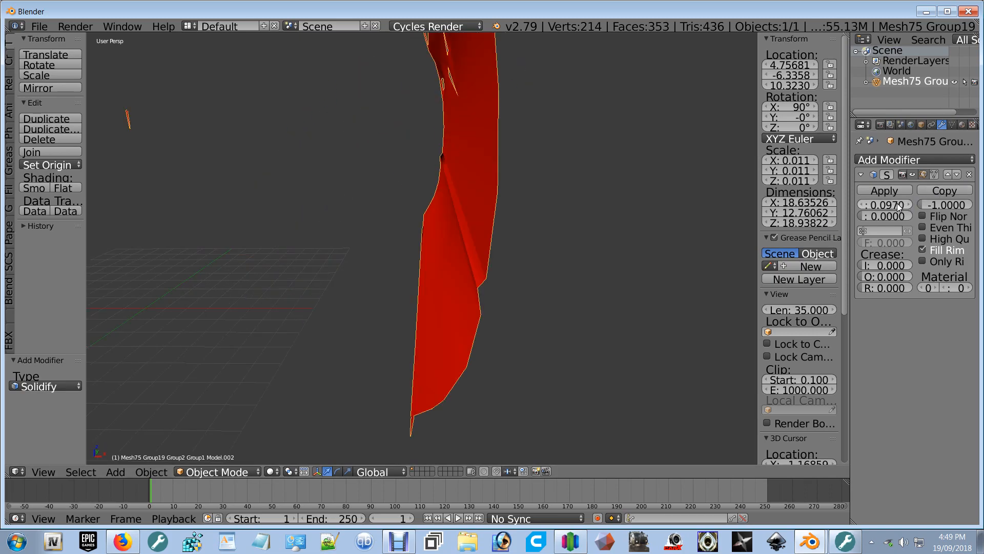
left_click_drag(897, 203, 929, 204)
middle_click_drag(600, 254, 460, 276)
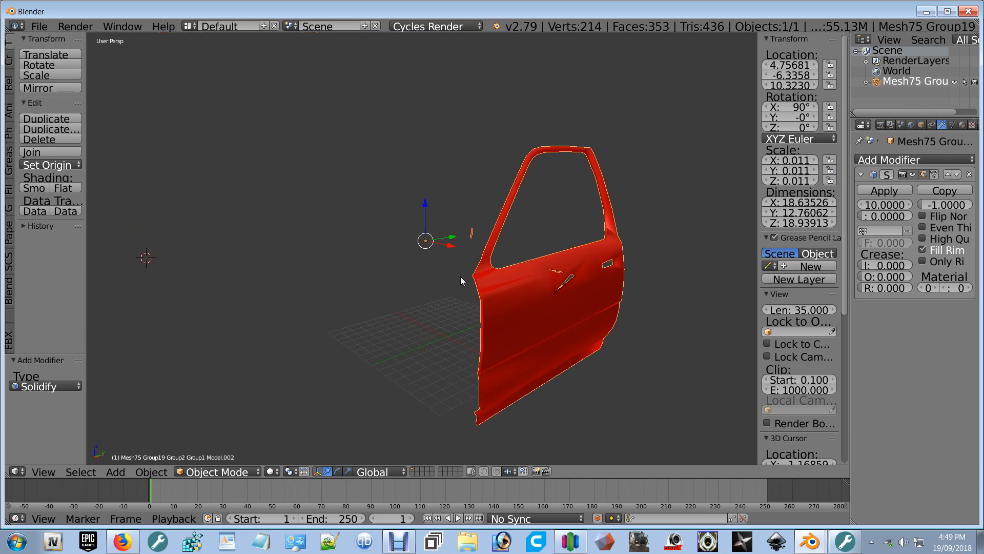
key("g")
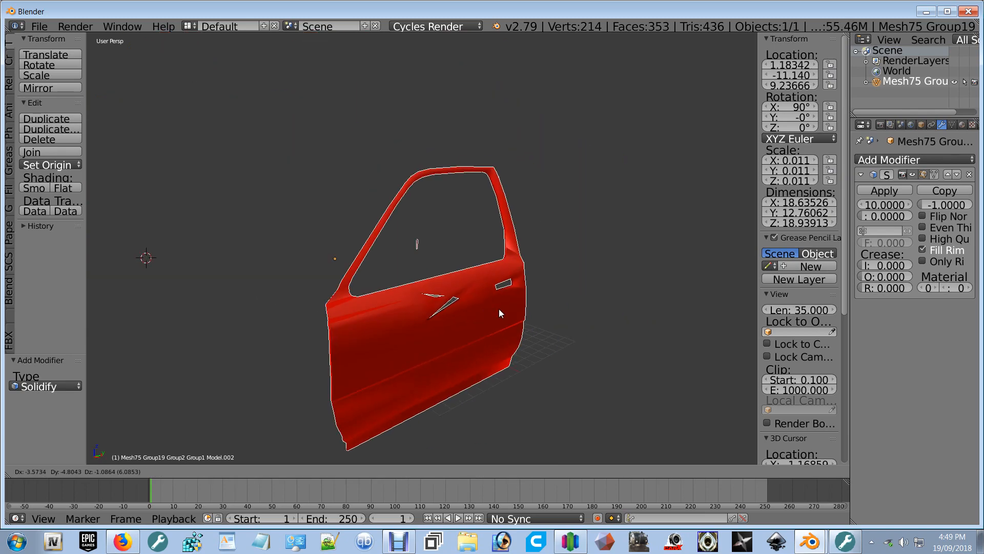
right_click(499, 308)
Step: Close the larger triangular gap beside the door handle opening by merging its two end vertices at their center
middle_click_drag(539, 318, 364, 239, "shift")
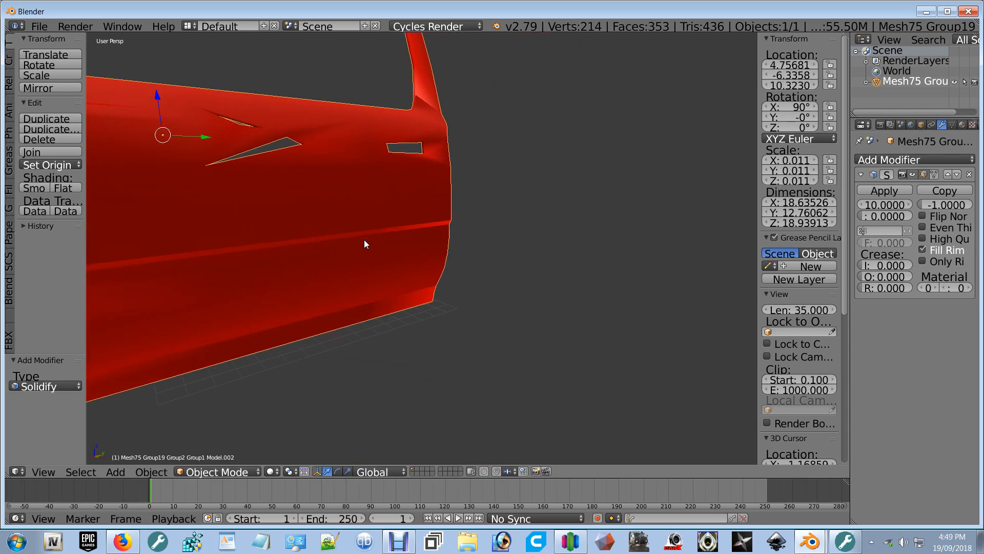
scroll(363, 239, "down", 2)
scroll(403, 290, "up", 2)
key("Tab")
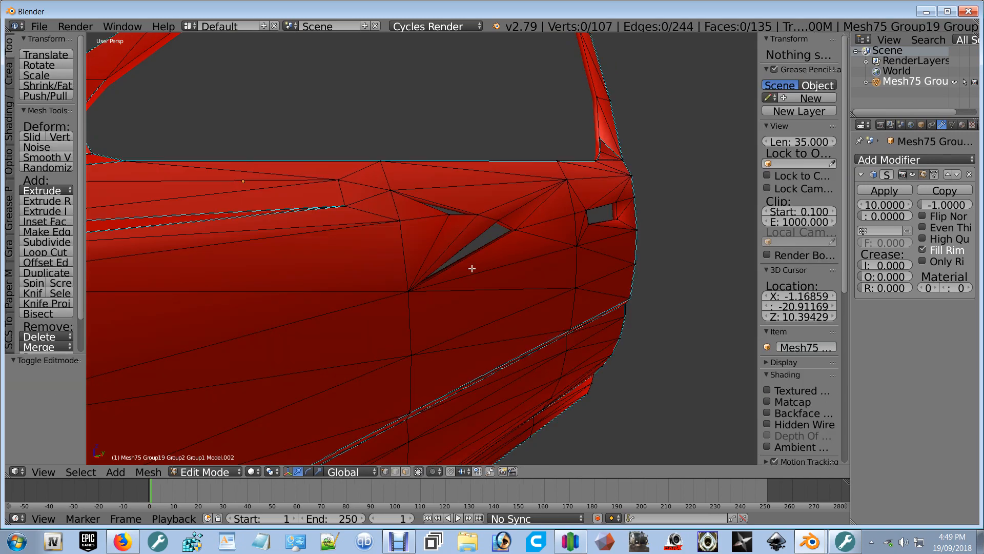
key("ctrl+Tab")
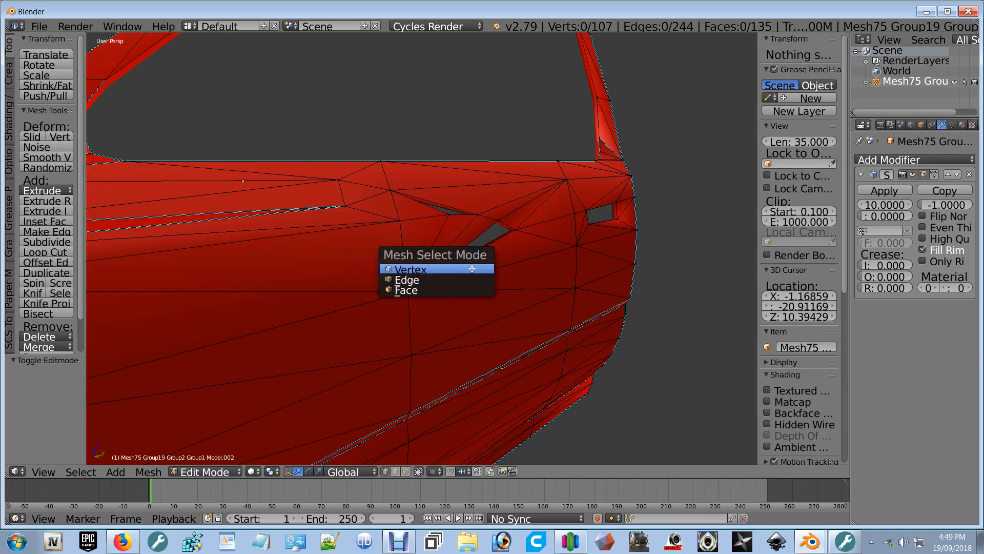
left_click(471, 268)
right_click(497, 225)
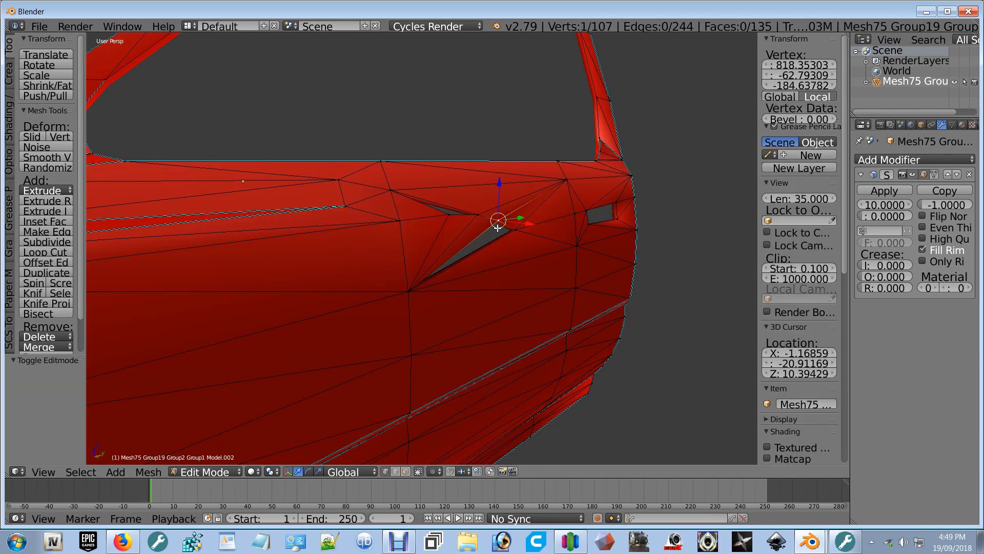
right_click(408, 290, "shift")
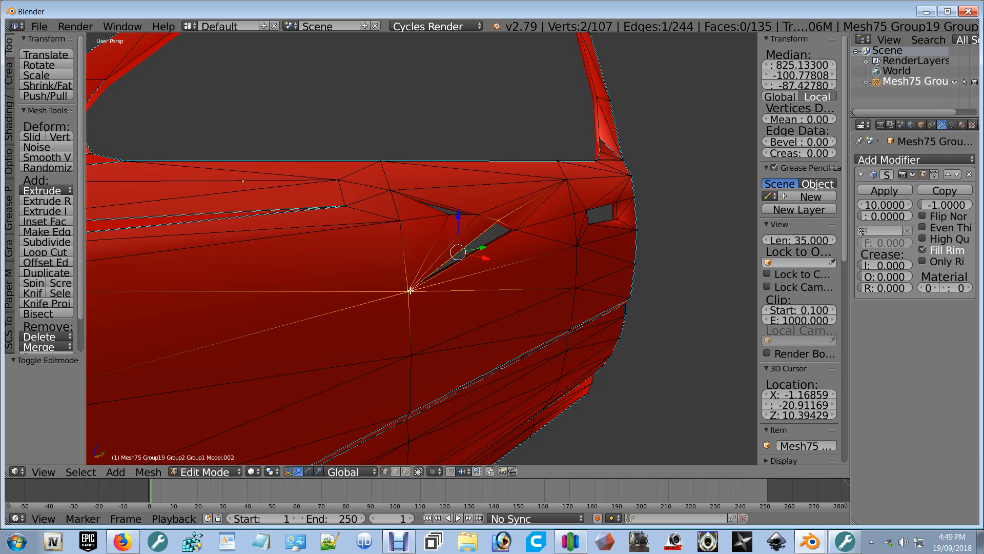
key("alt+m")
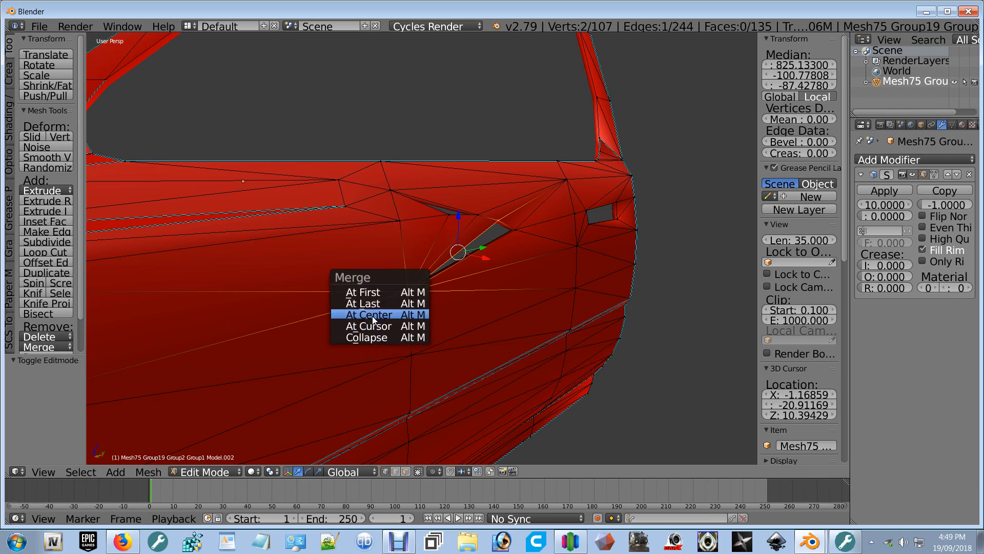
left_click(373, 318)
key("Tab")
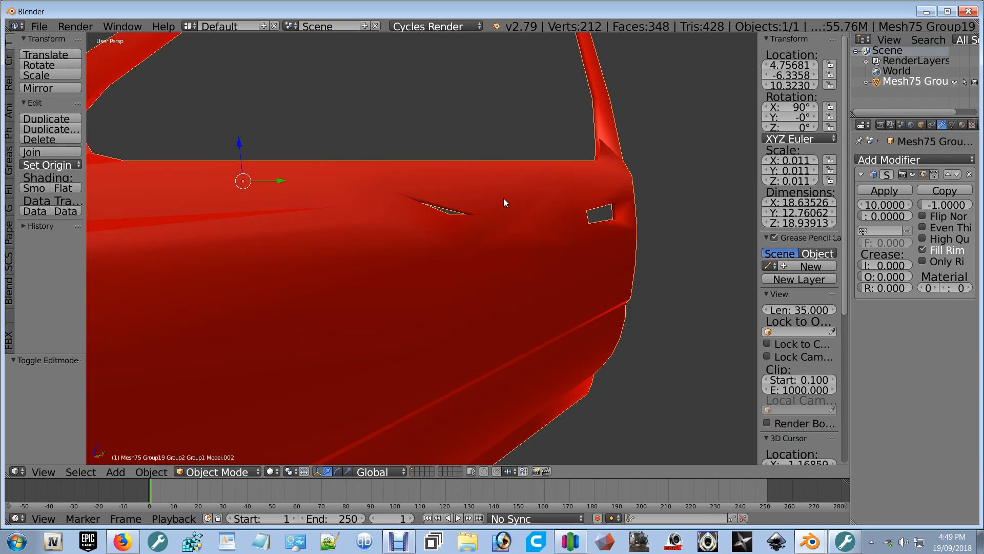
Step: Close the remaining narrow slit in the door panel by merging its two end vertices at their center
key("Tab")
right_click(414, 190)
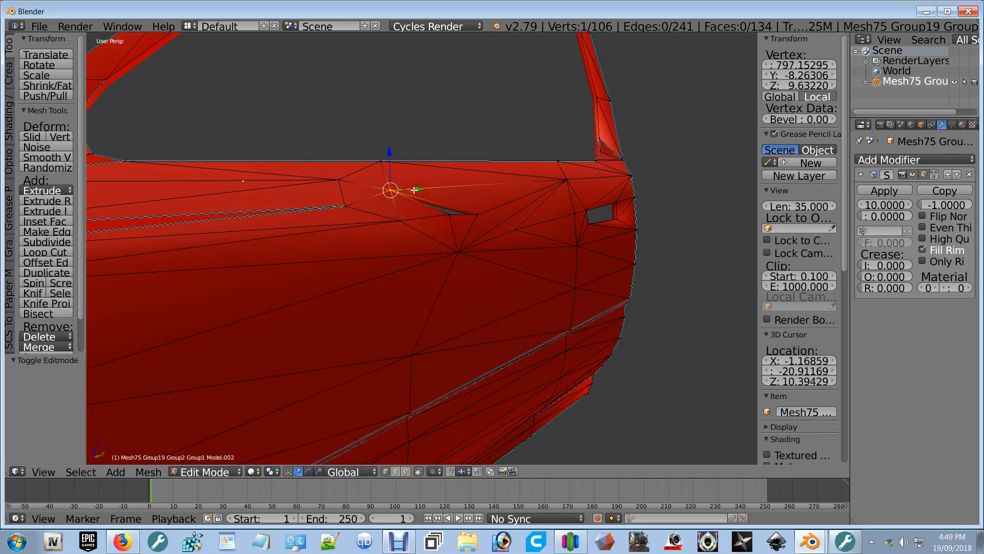
right_click(482, 210, "shift")
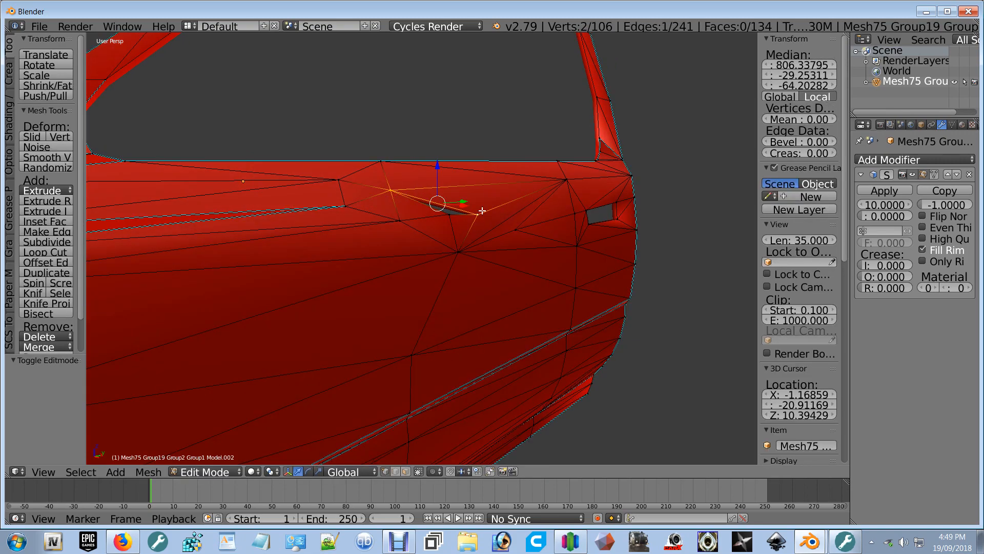
key("alt+m")
left_click(482, 211)
key("Tab")
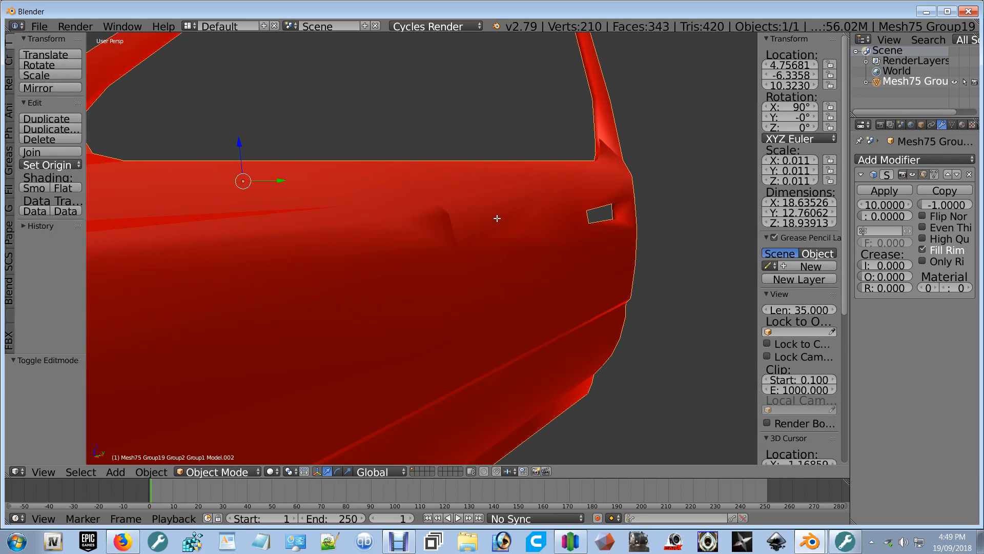
Step: Check the repaired door as a whole and apply its Solidify modifier
scroll(497, 218, "down", 5)
middle_click_drag(502, 250, 477, 328)
key("Tab")
key("Tab")
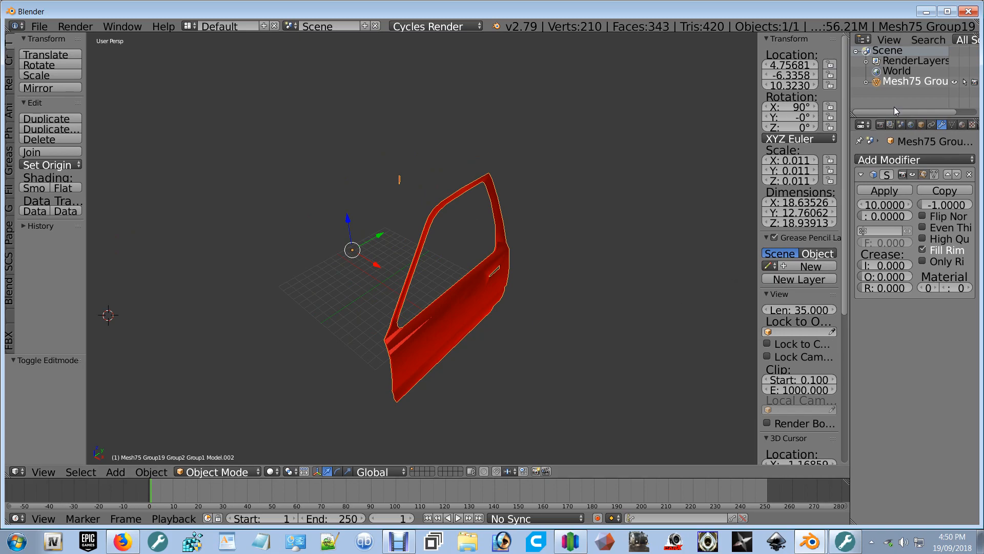
left_click(884, 190)
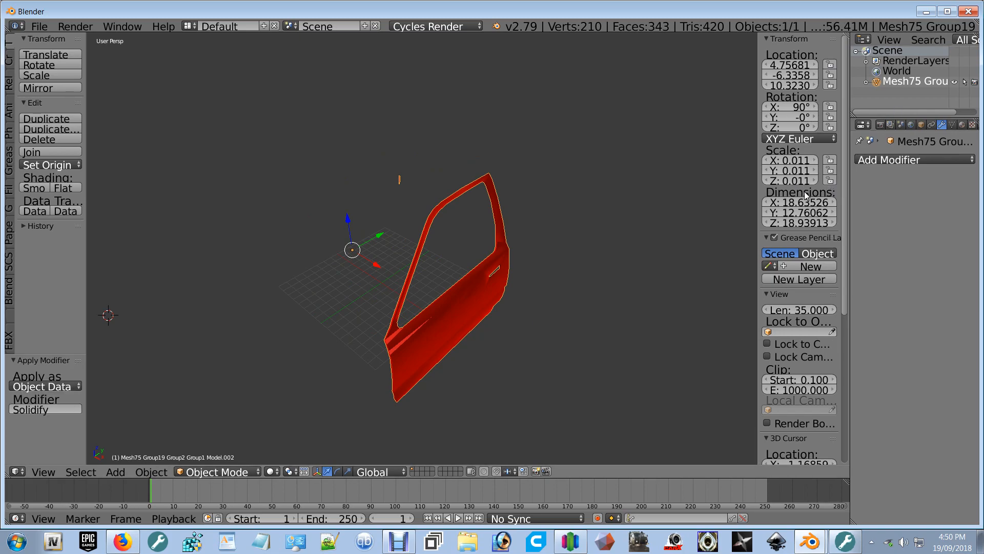